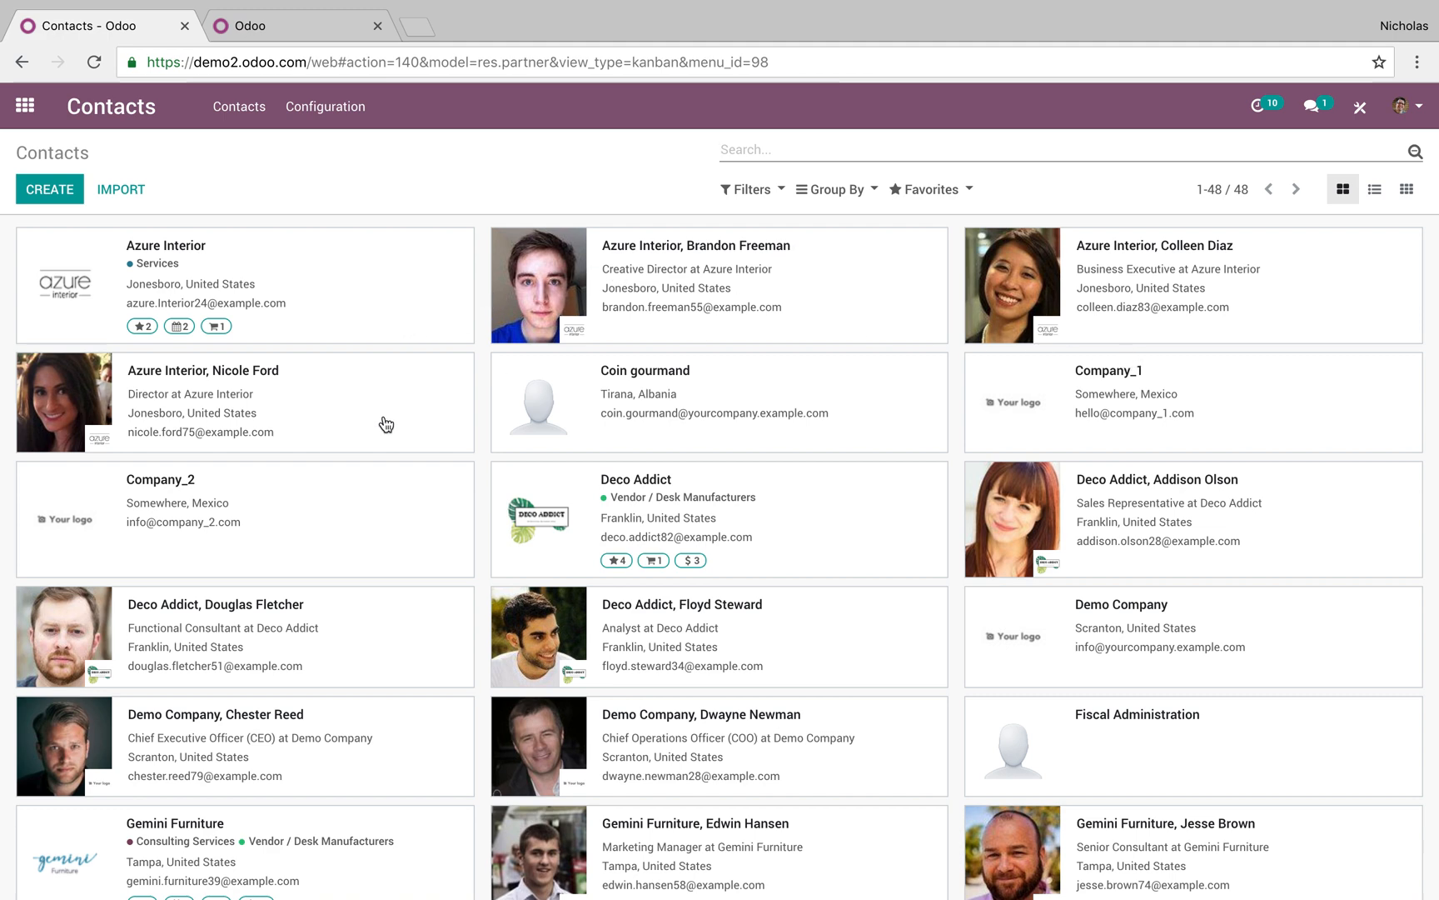
Back in the Contacts list, search contact names for 'Azure'
click(51, 190)
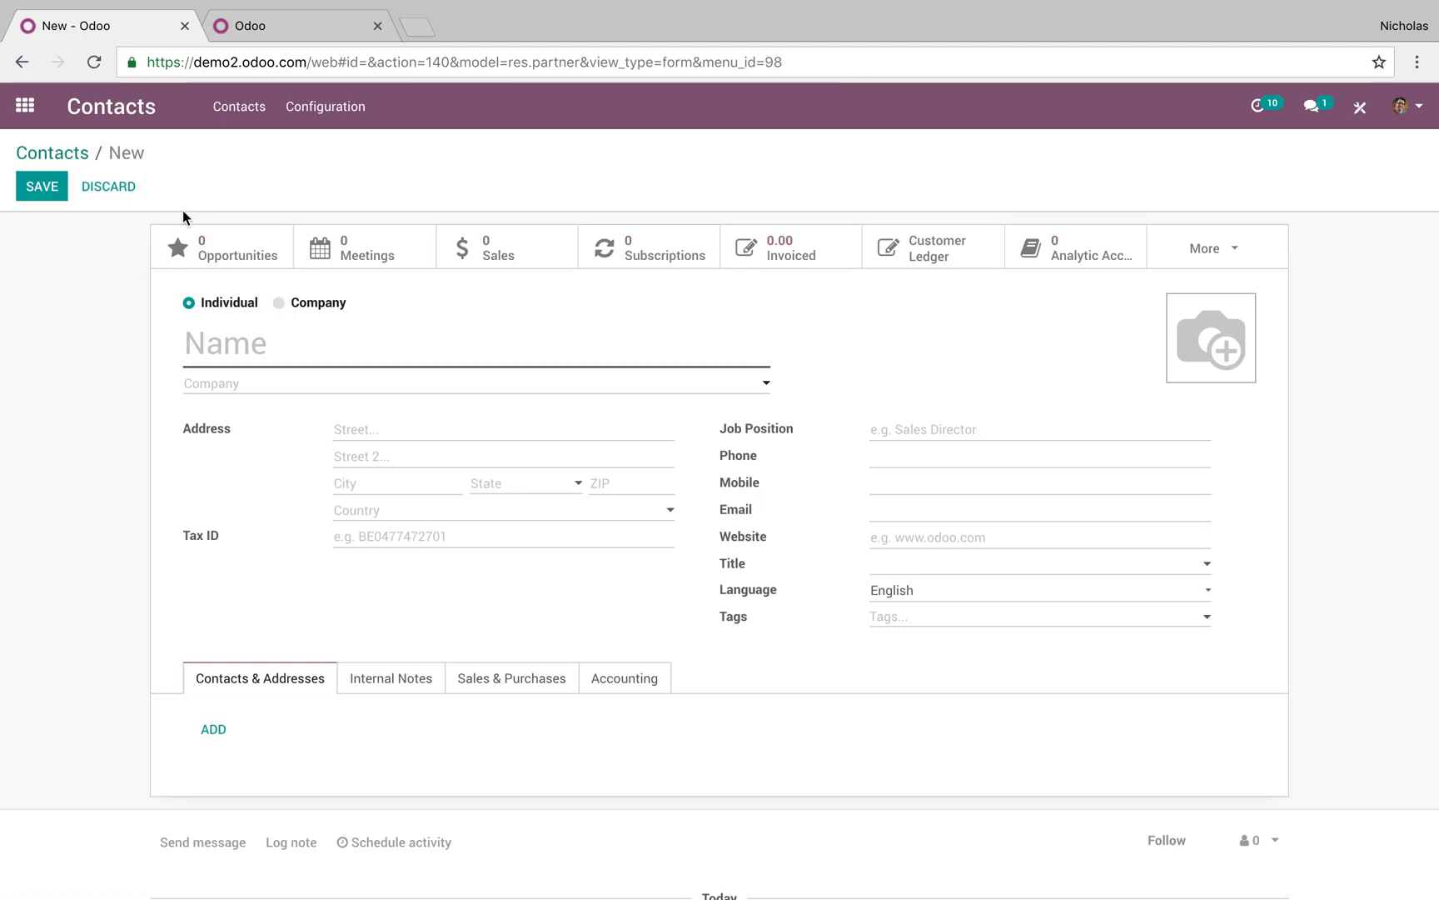
click(84, 153)
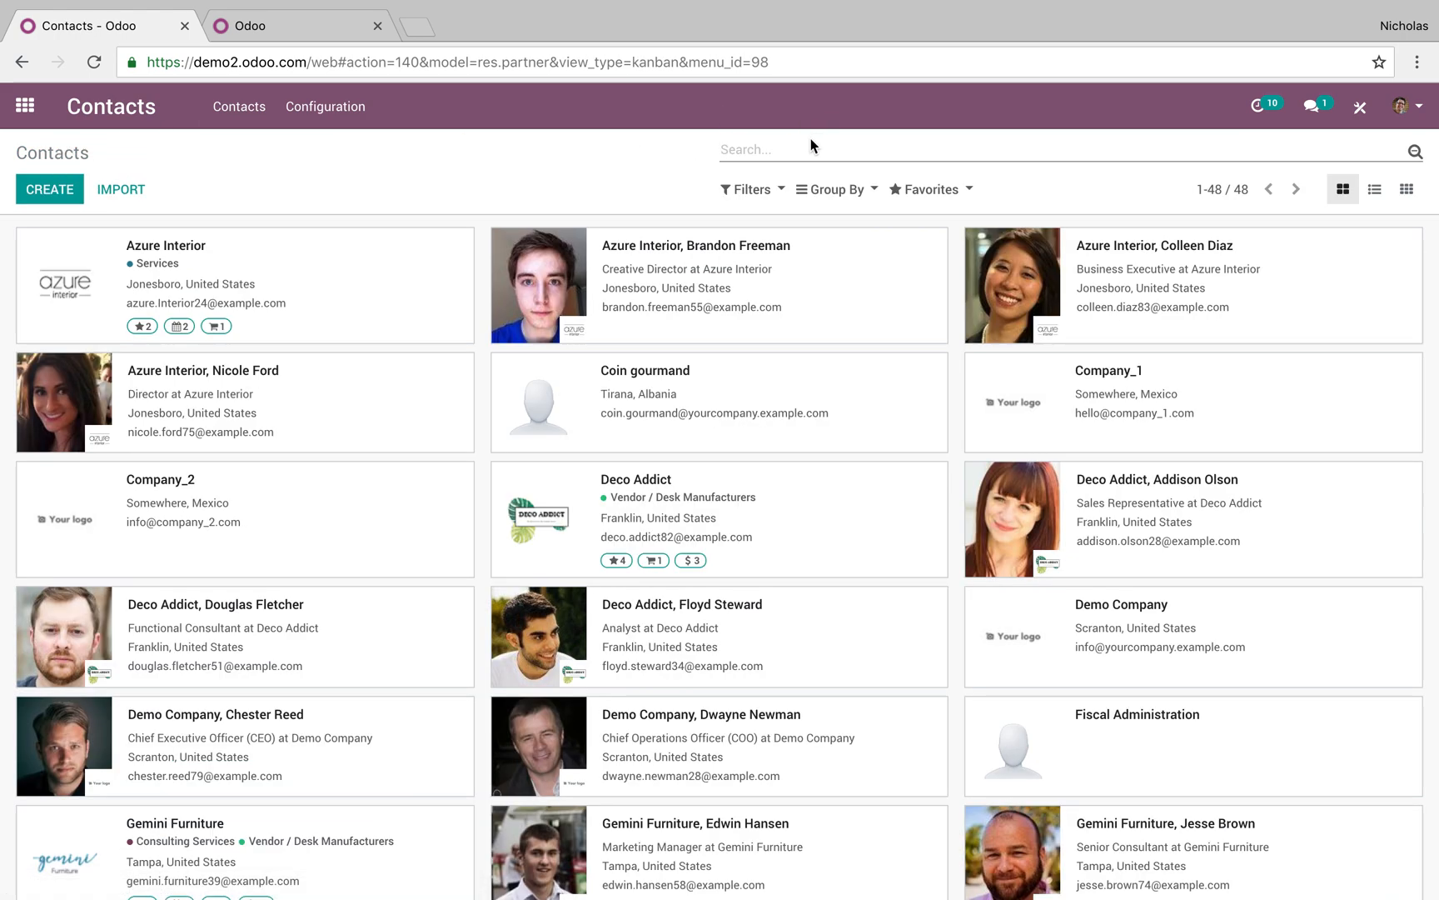
text(Azure)
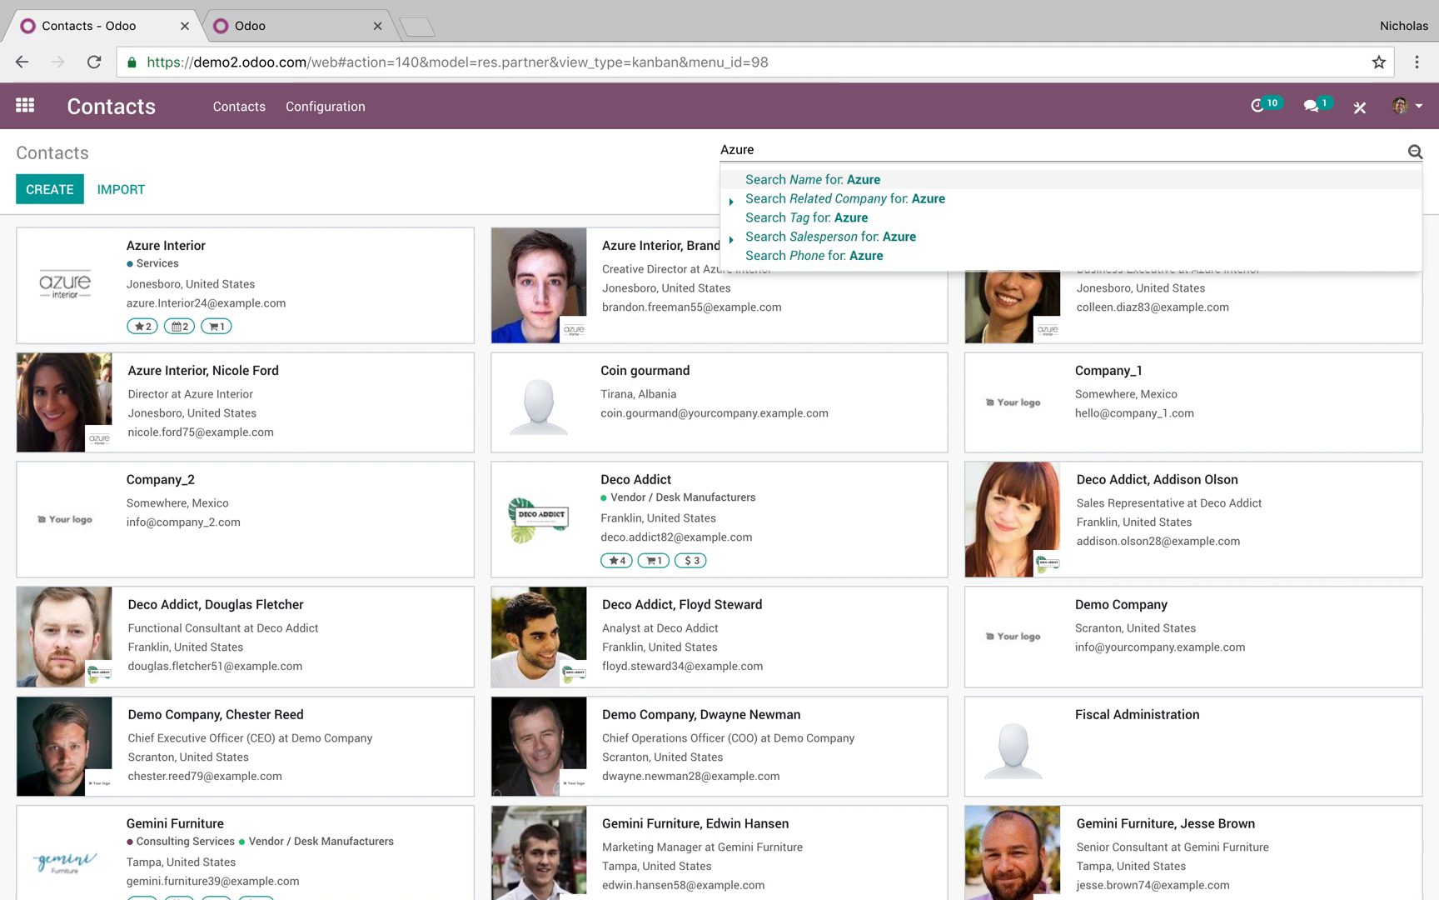
key(Return)
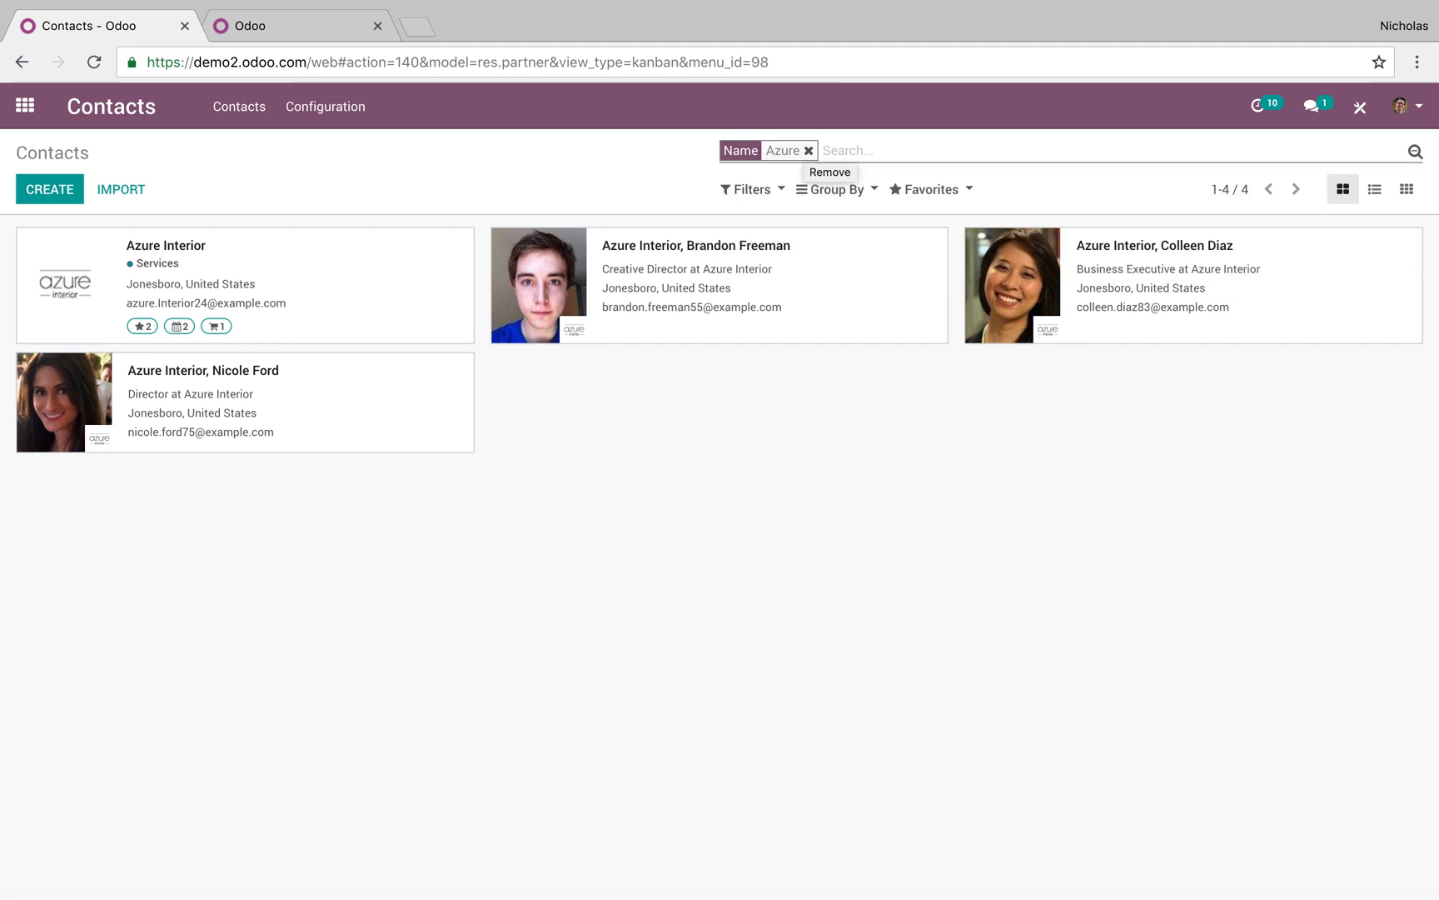
Try the Individuals, Companies, Customers, Vendors and Overdue Invoices filters, leaving none applied
click(762, 191)
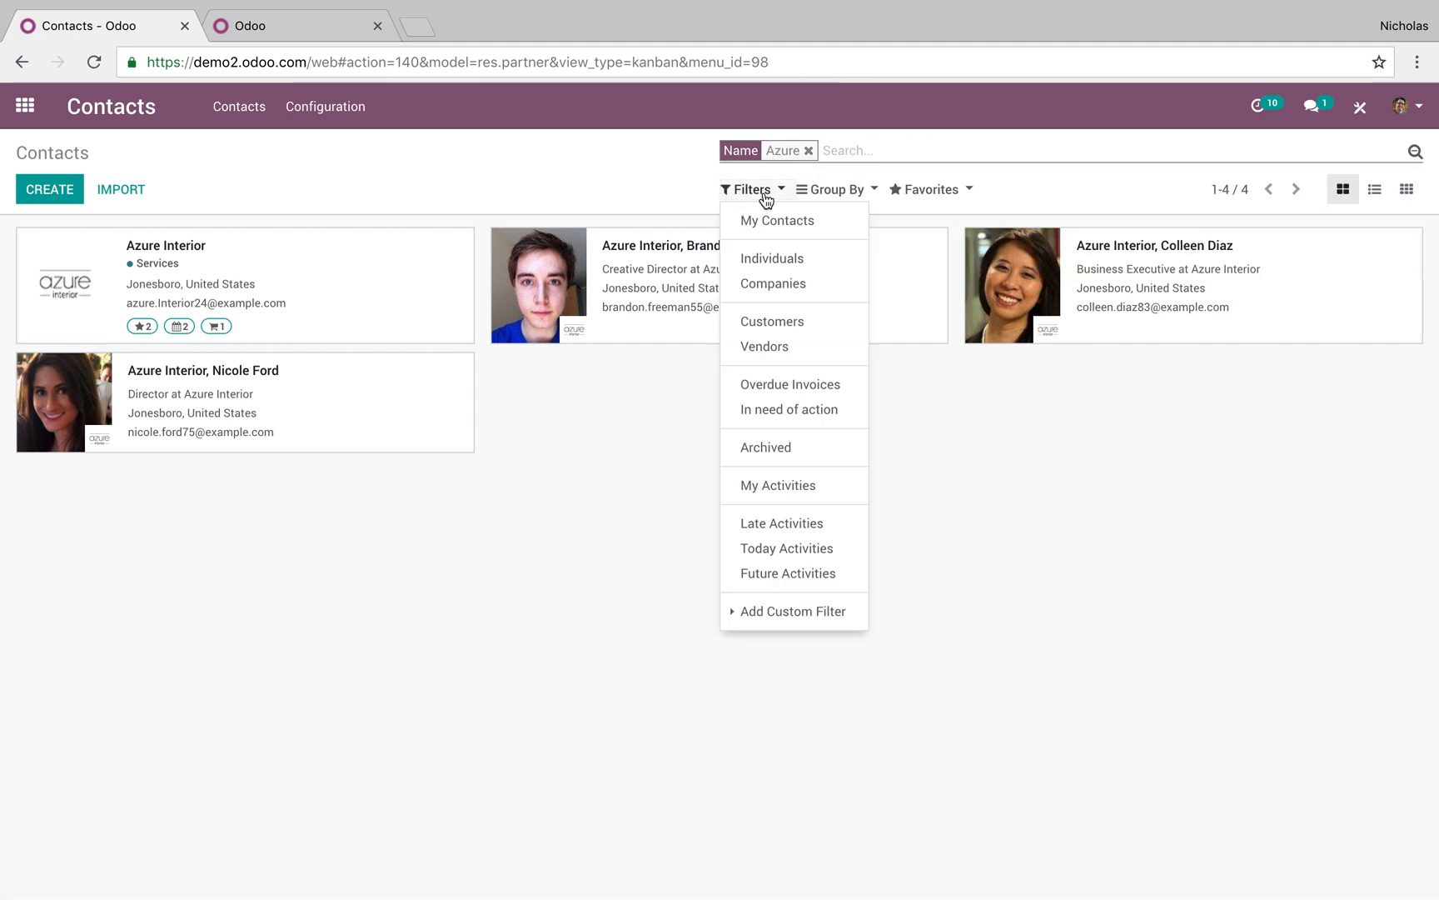
click(772, 259)
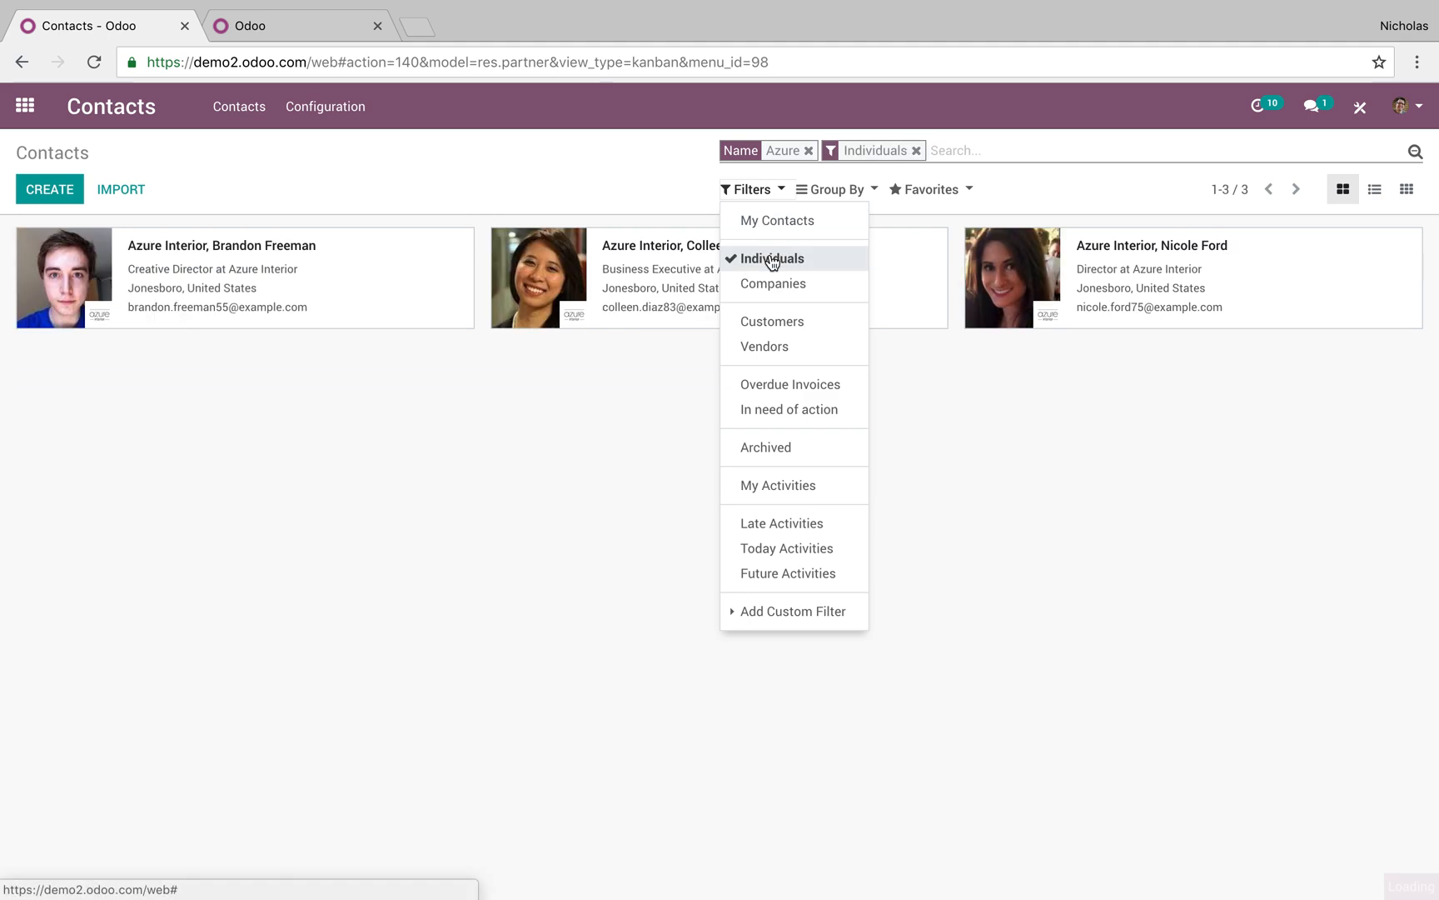
click(772, 260)
click(773, 284)
click(775, 288)
click(779, 322)
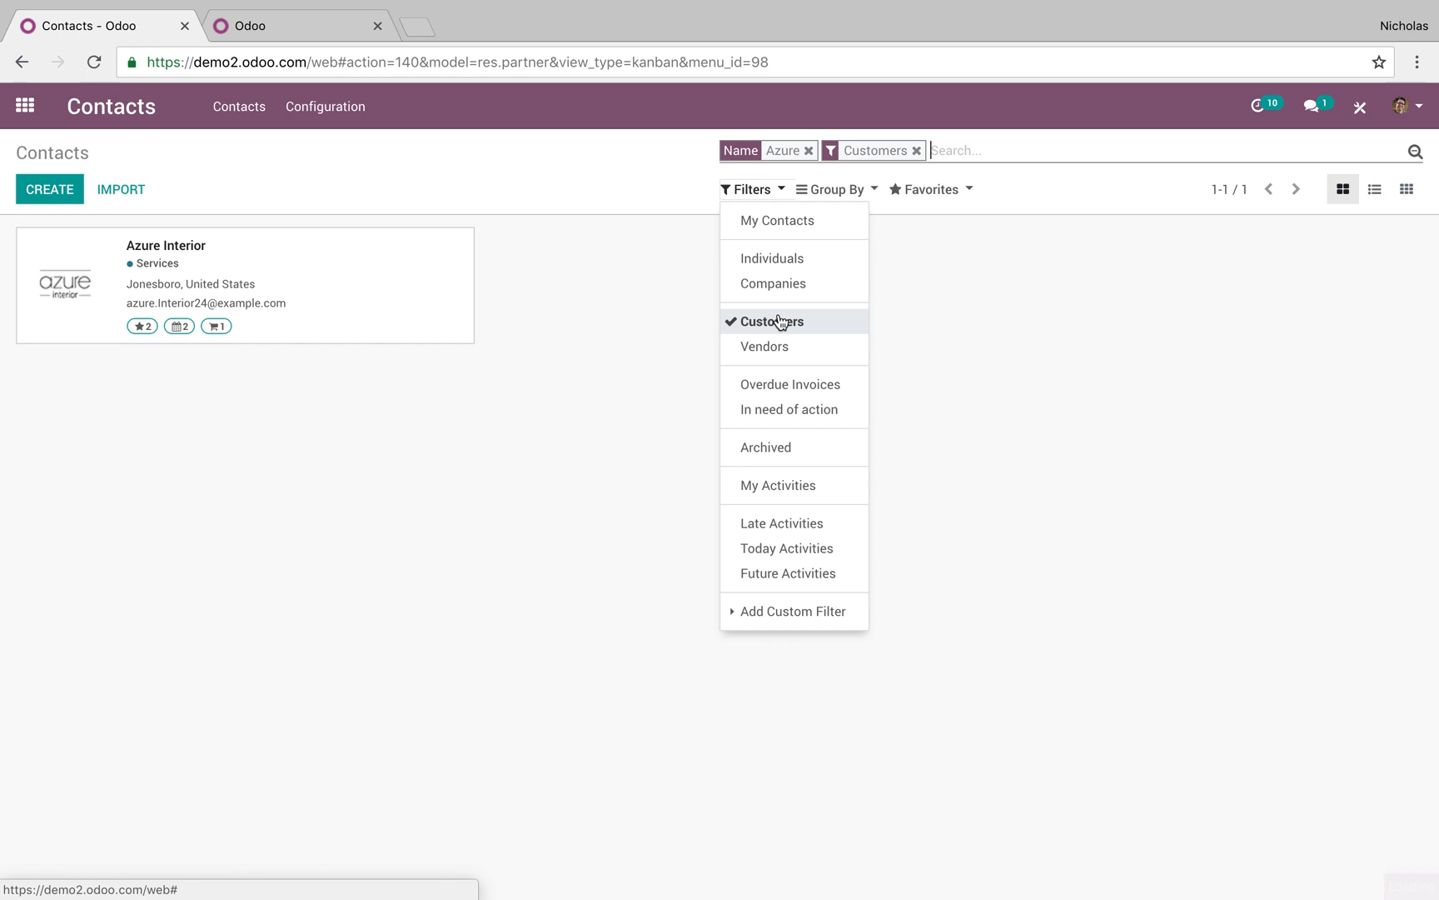
click(778, 322)
click(782, 347)
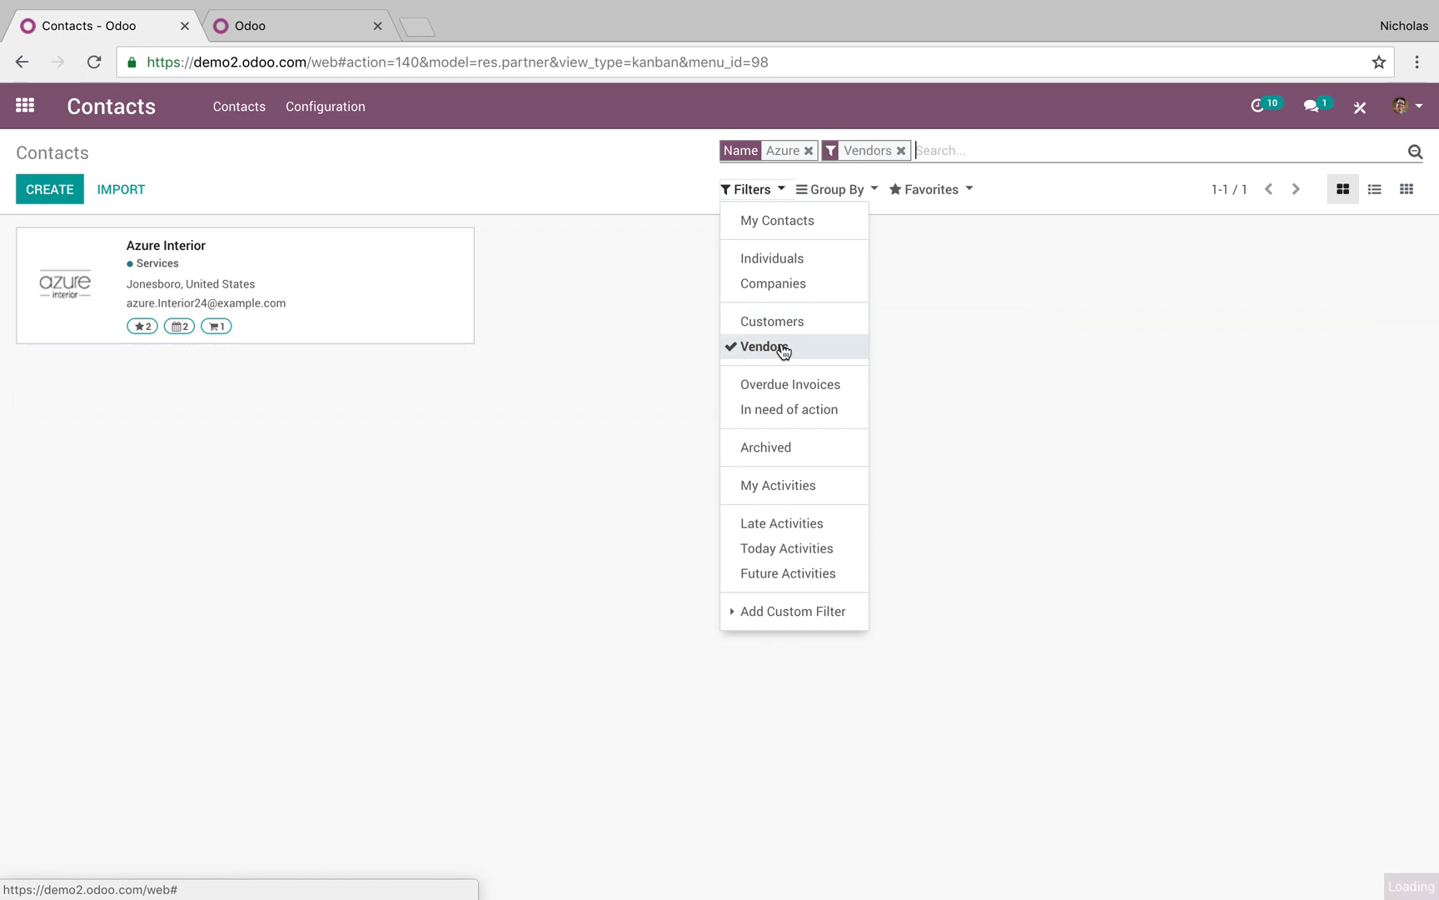
click(779, 348)
click(792, 384)
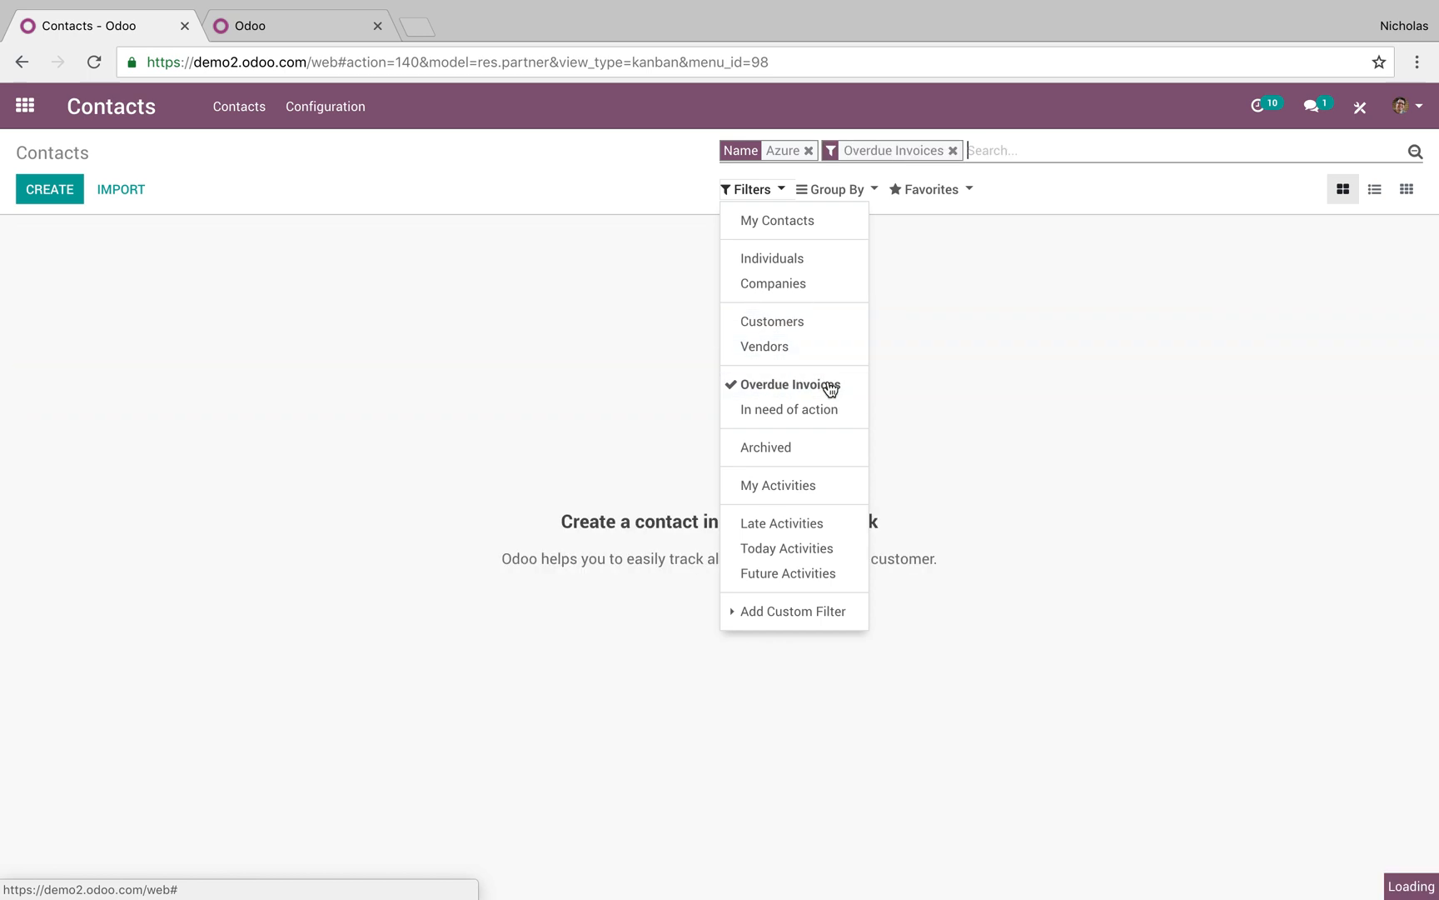
click(830, 387)
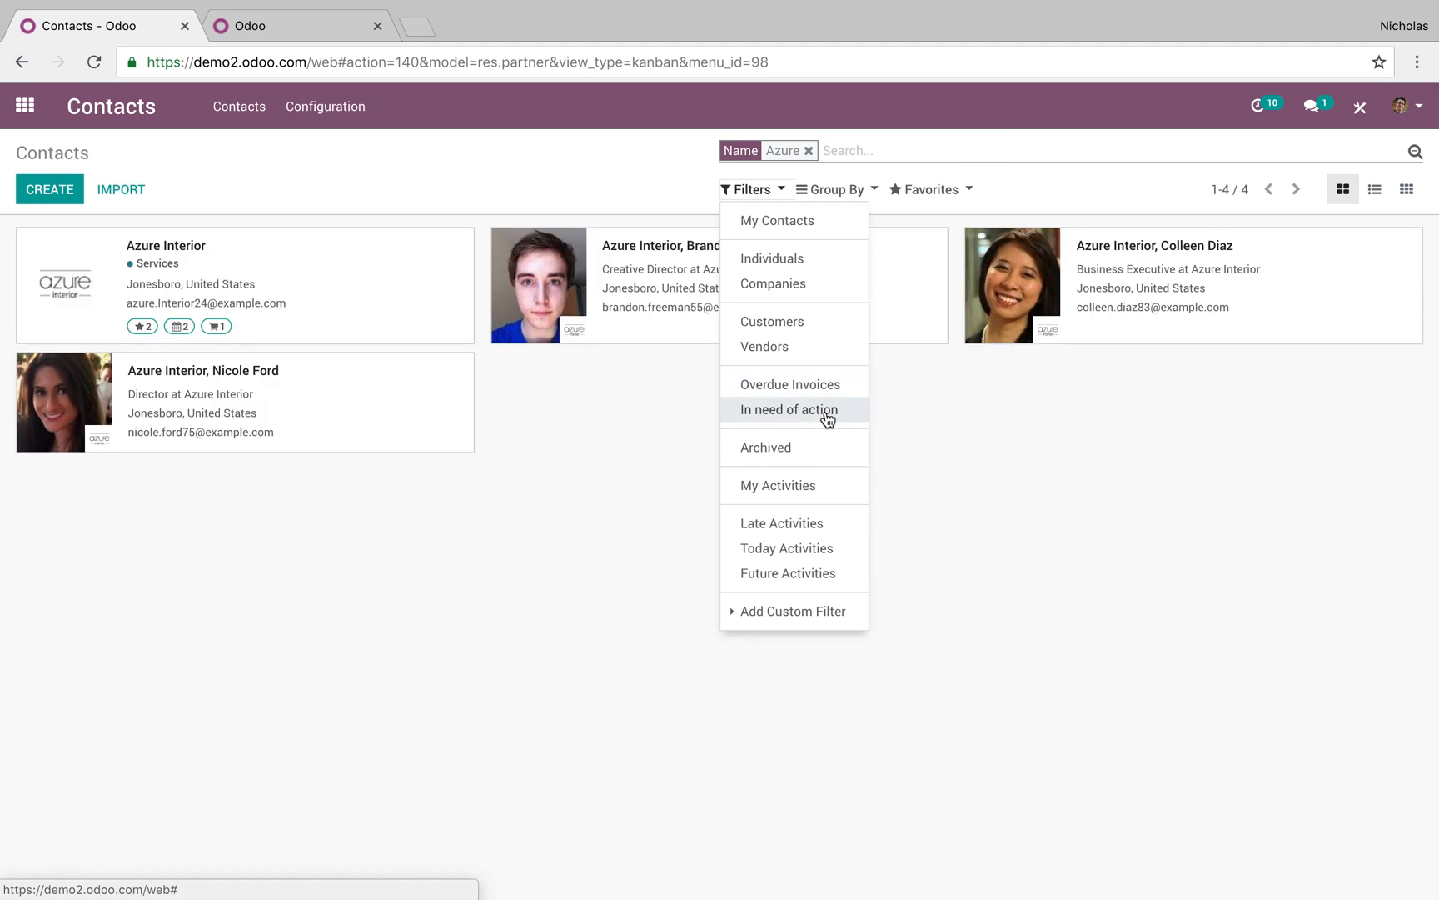
click(690, 159)
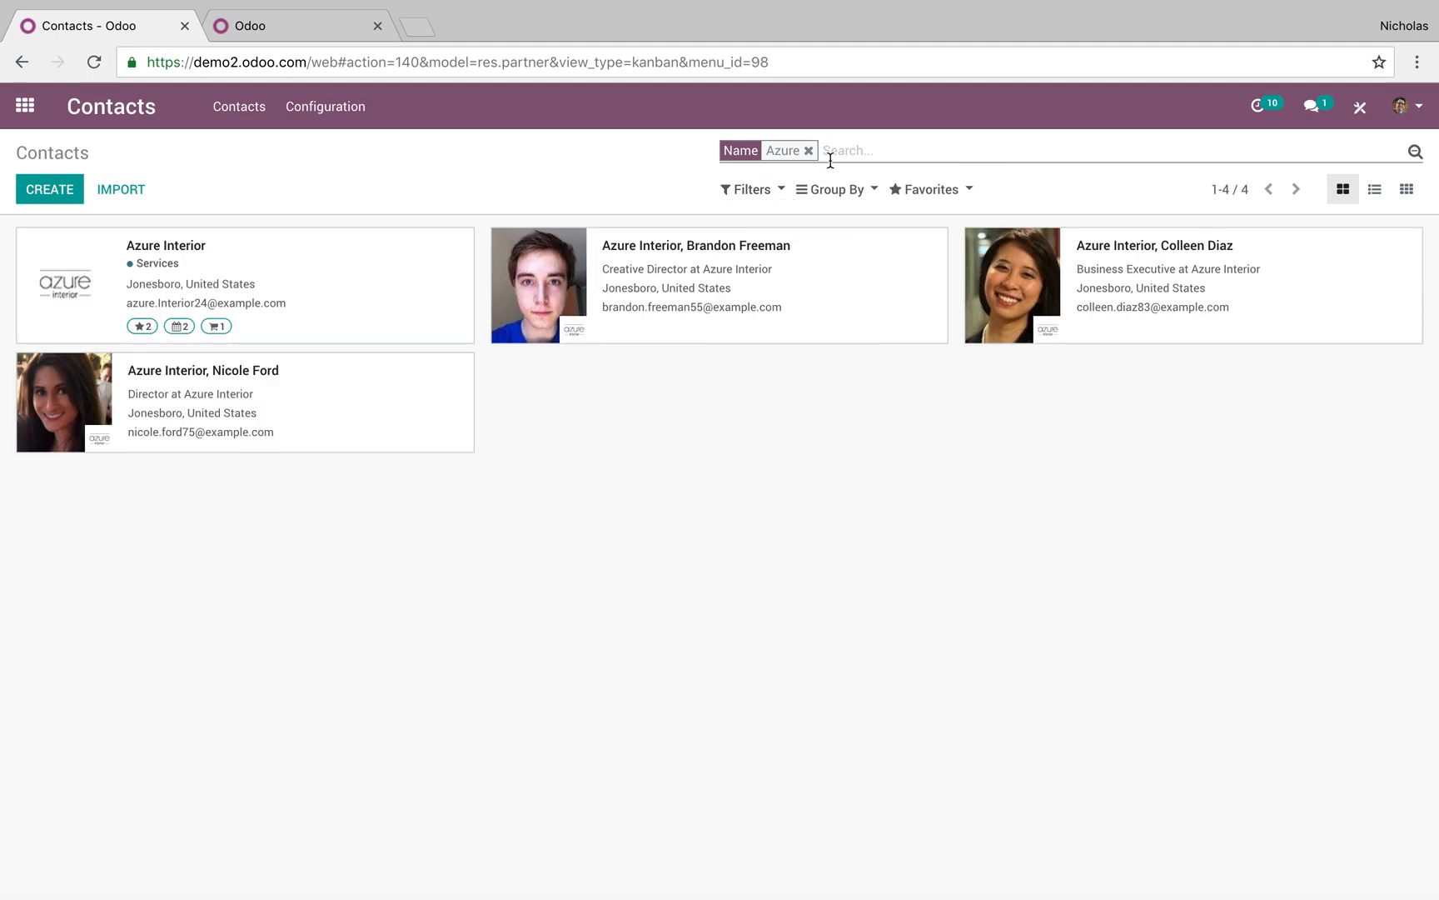
click(855, 191)
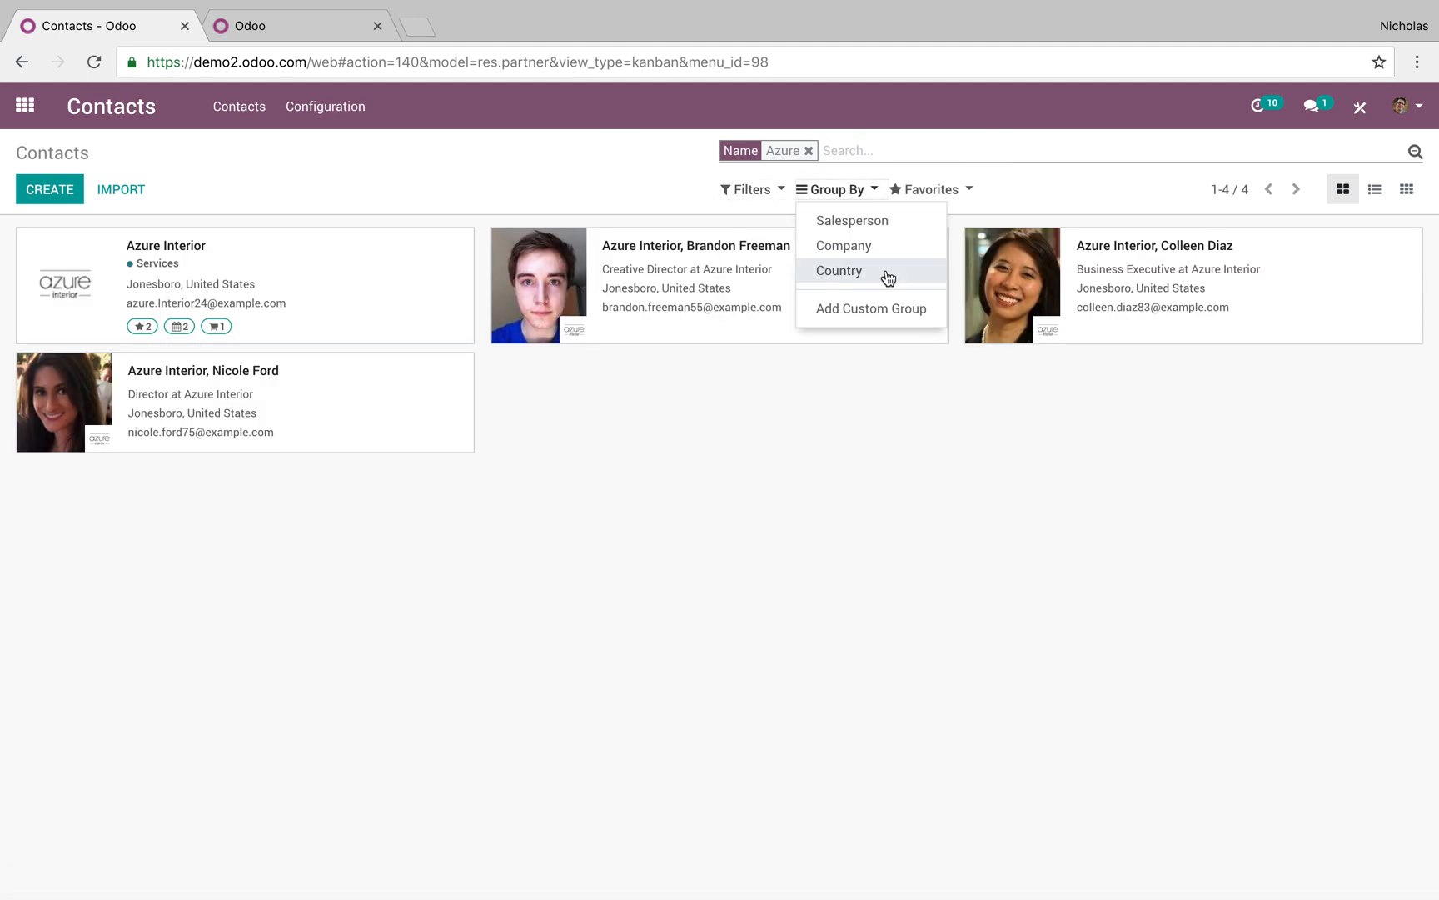
click(896, 223)
click(896, 221)
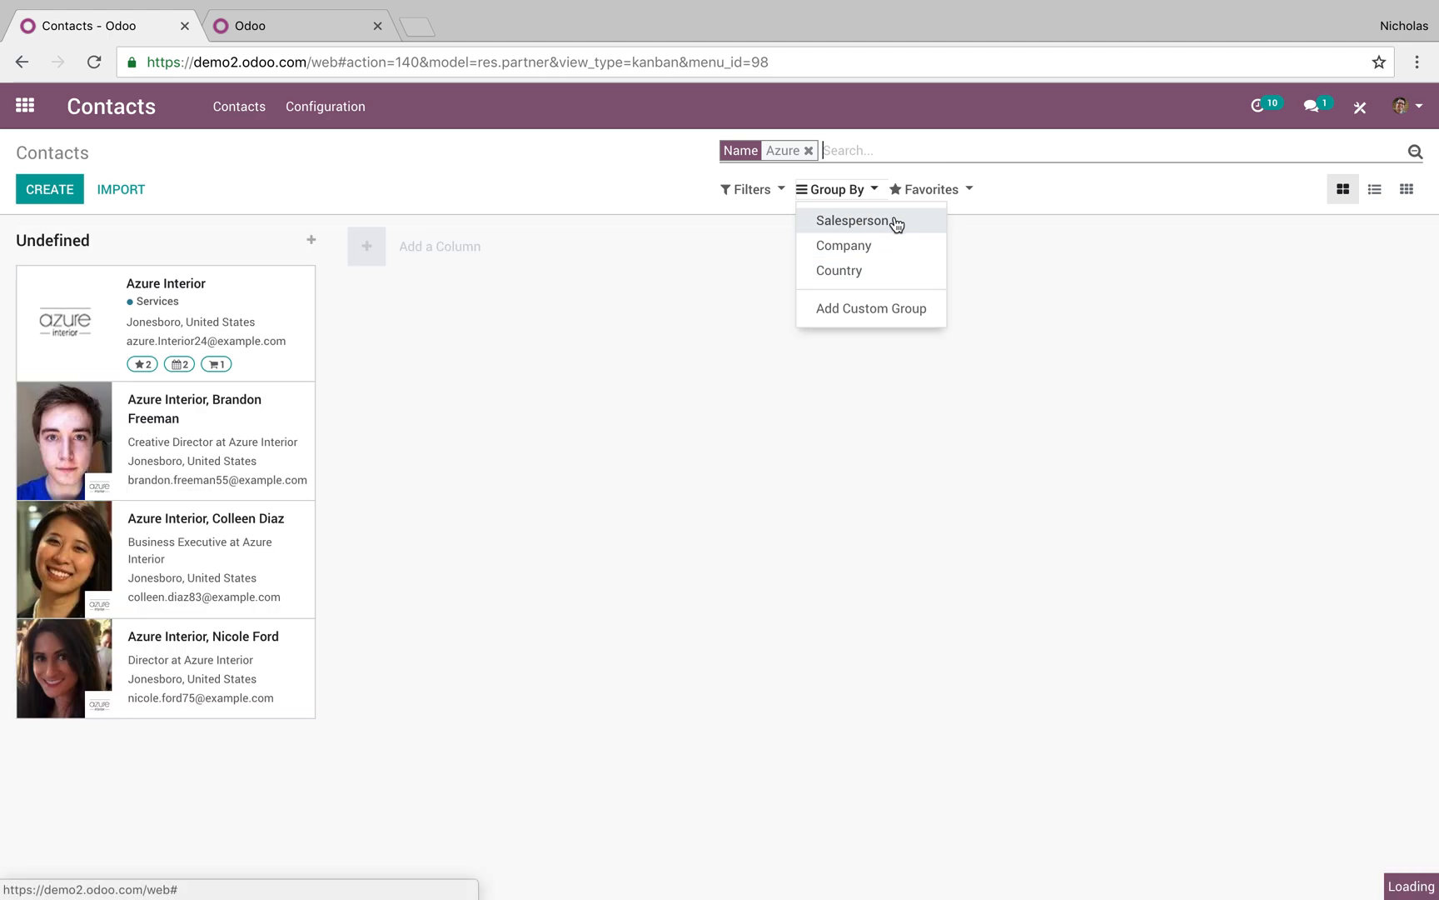
click(889, 246)
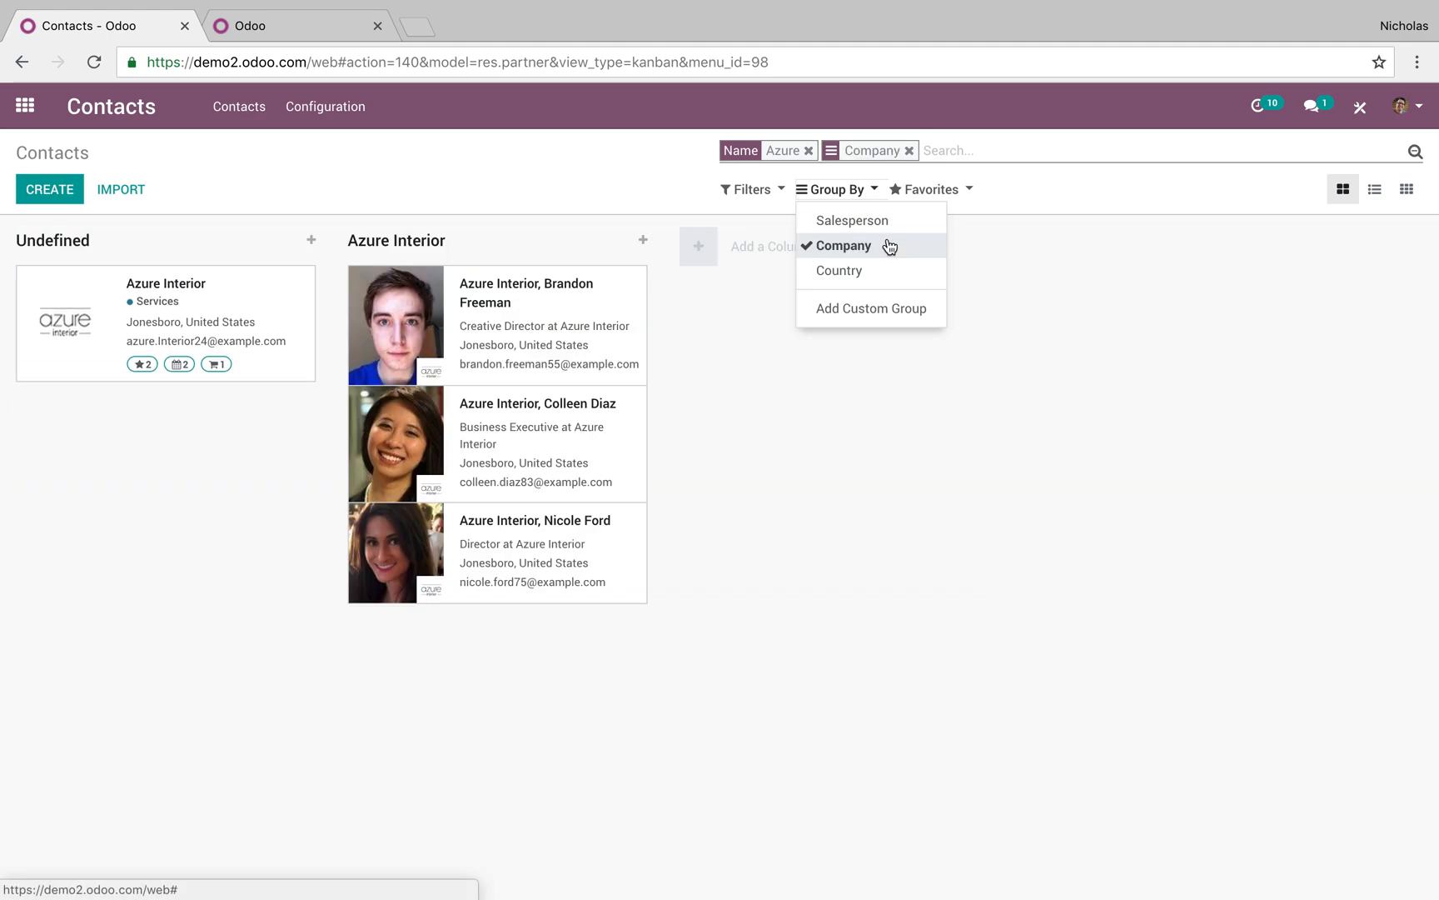
click(890, 246)
click(893, 283)
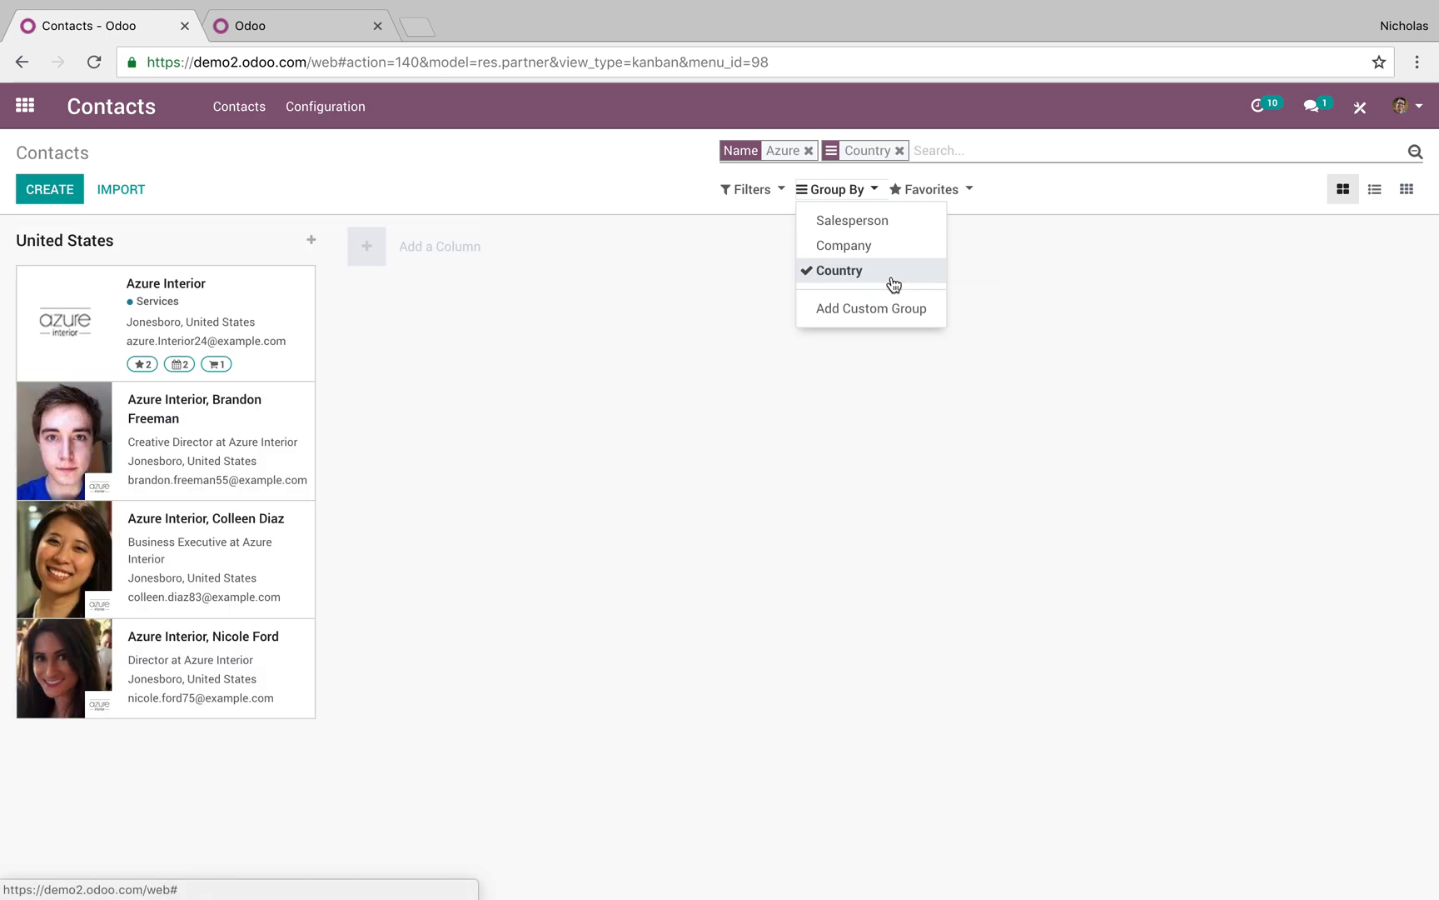
click(893, 272)
click(893, 308)
click(891, 333)
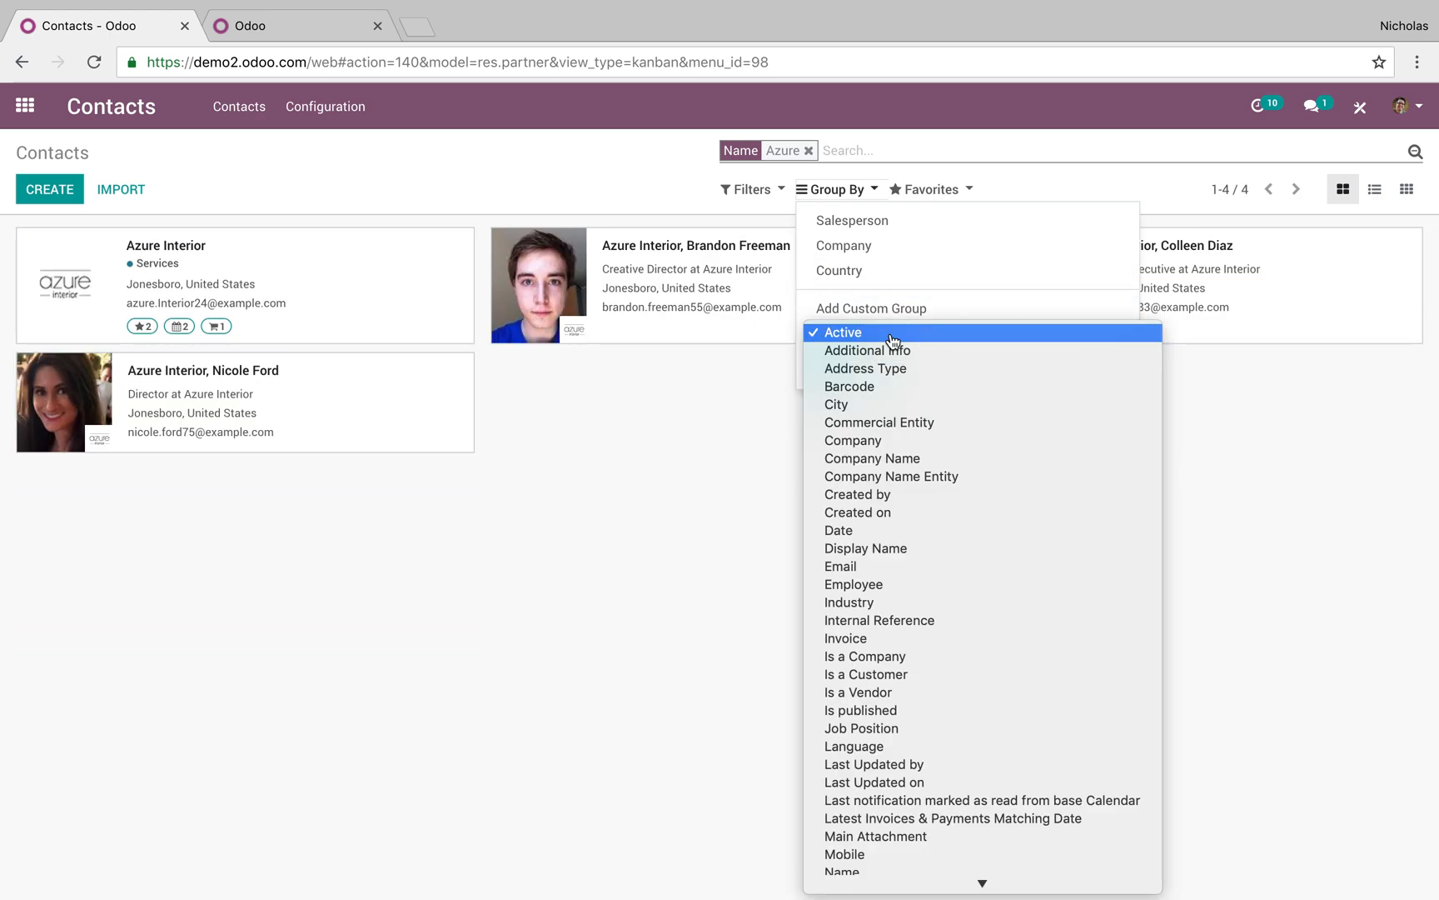
scroll(858, 787, down, 5)
scroll(858, 716, up, 5)
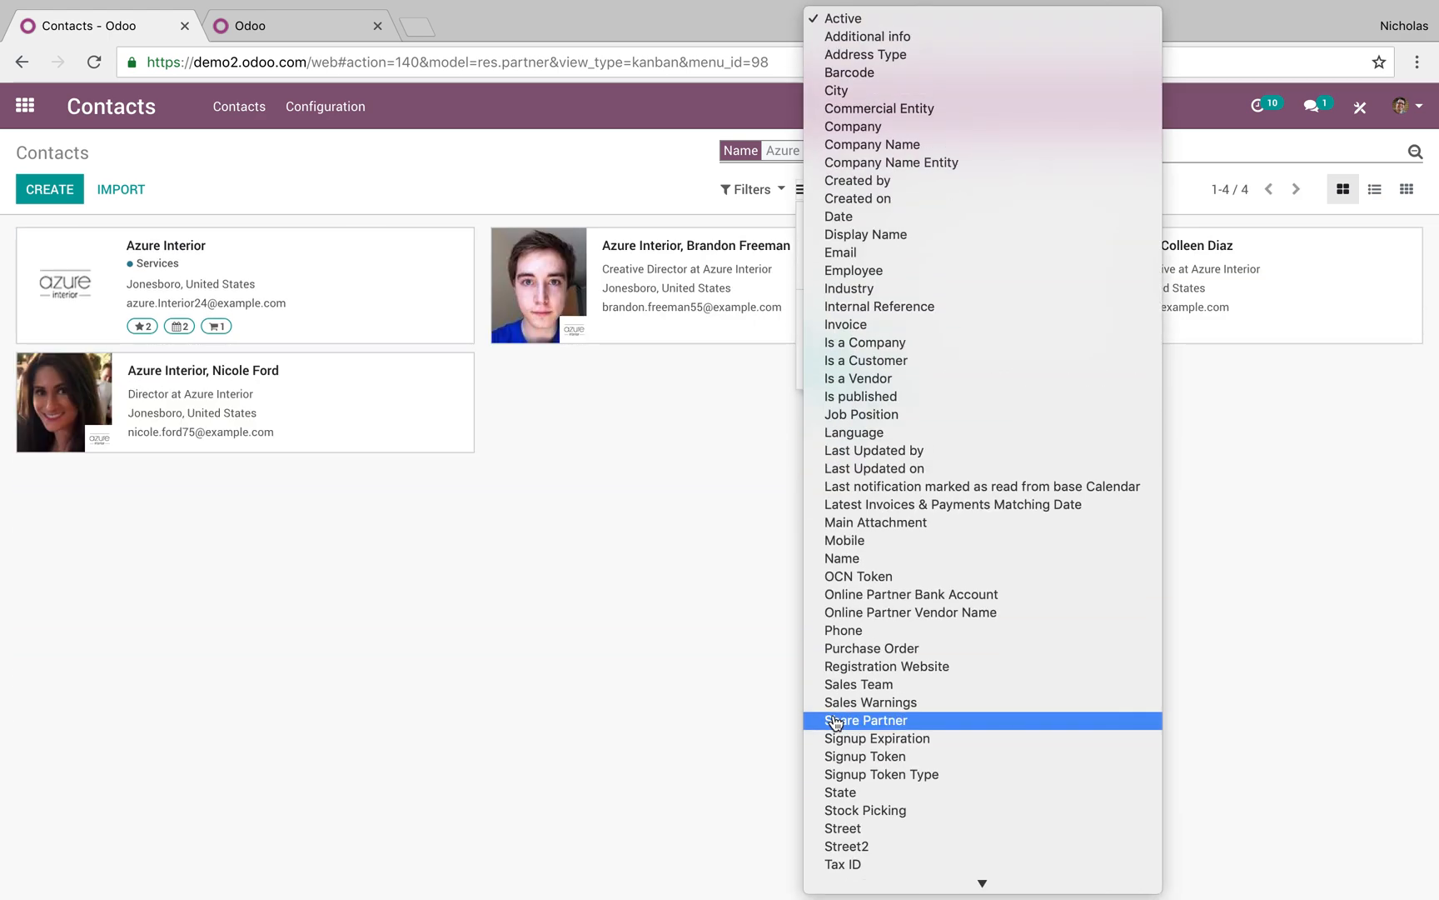
click(695, 681)
click(752, 189)
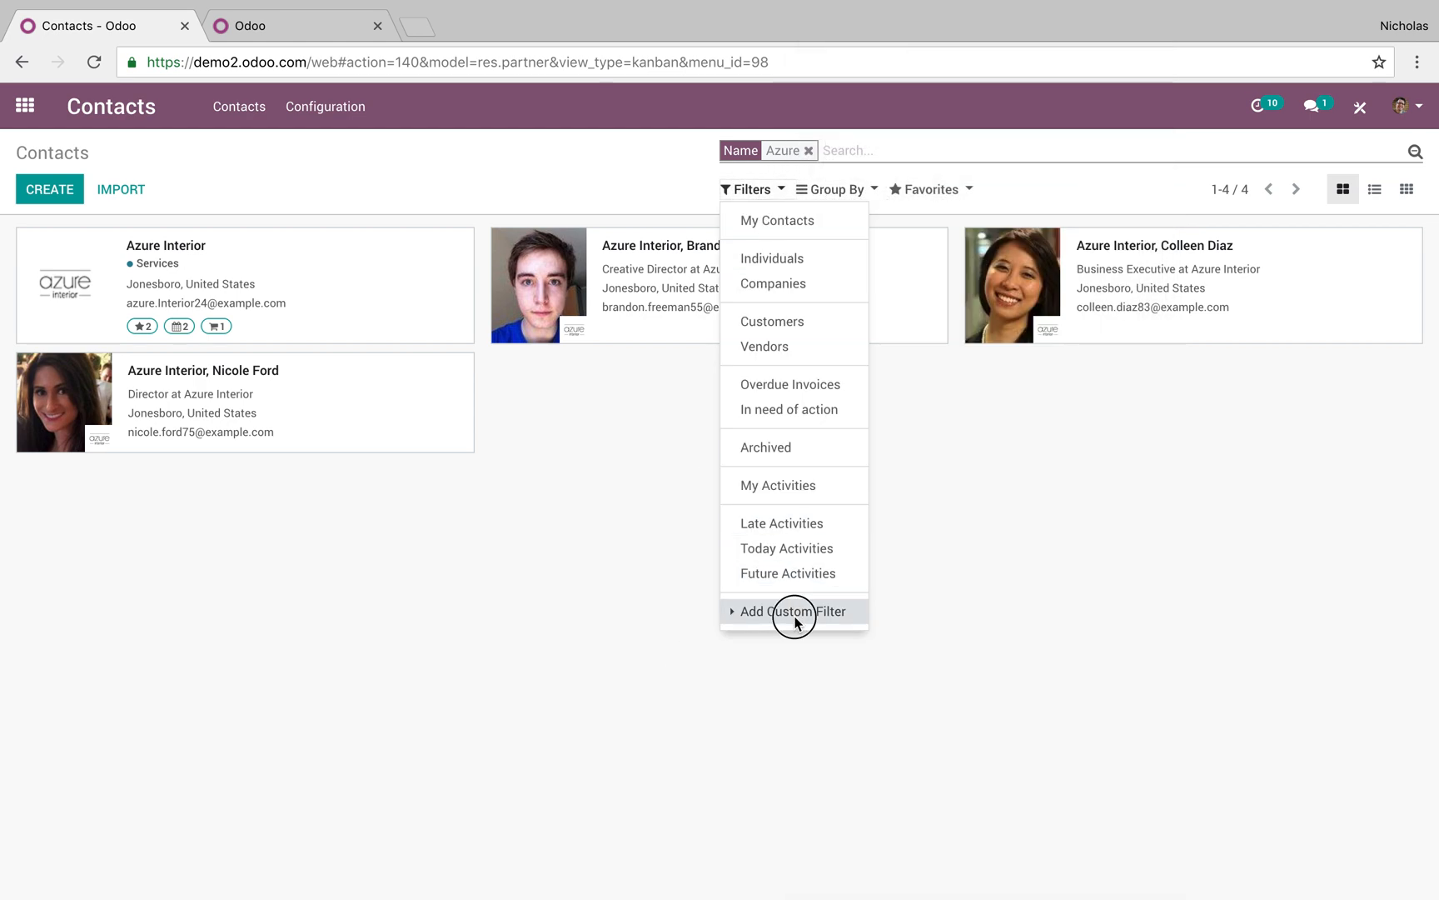
click(791, 612)
click(800, 636)
scroll(802, 638, down, 5)
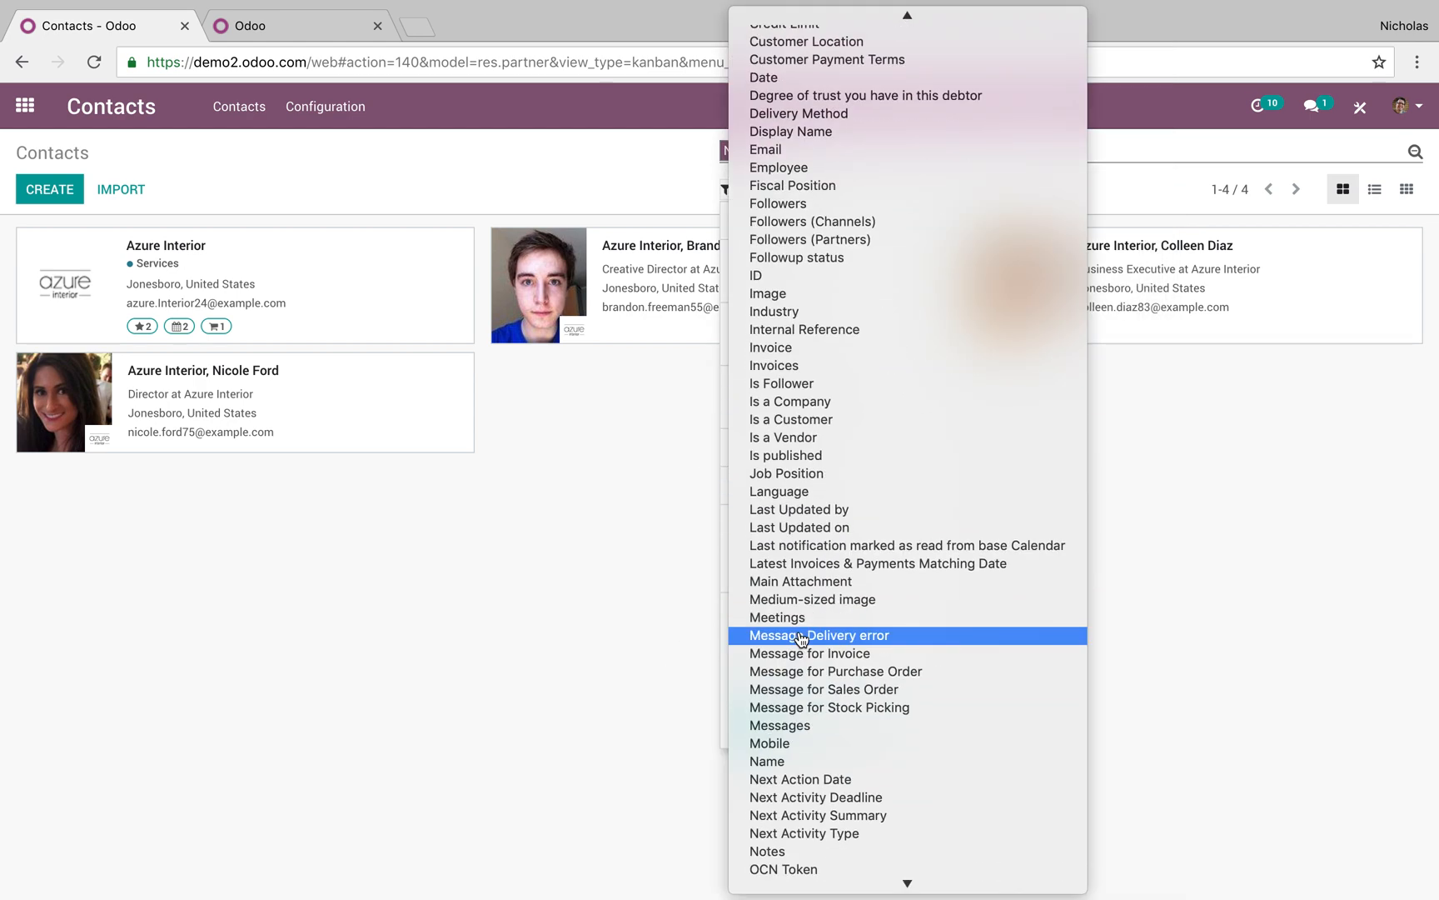
key(Escape)
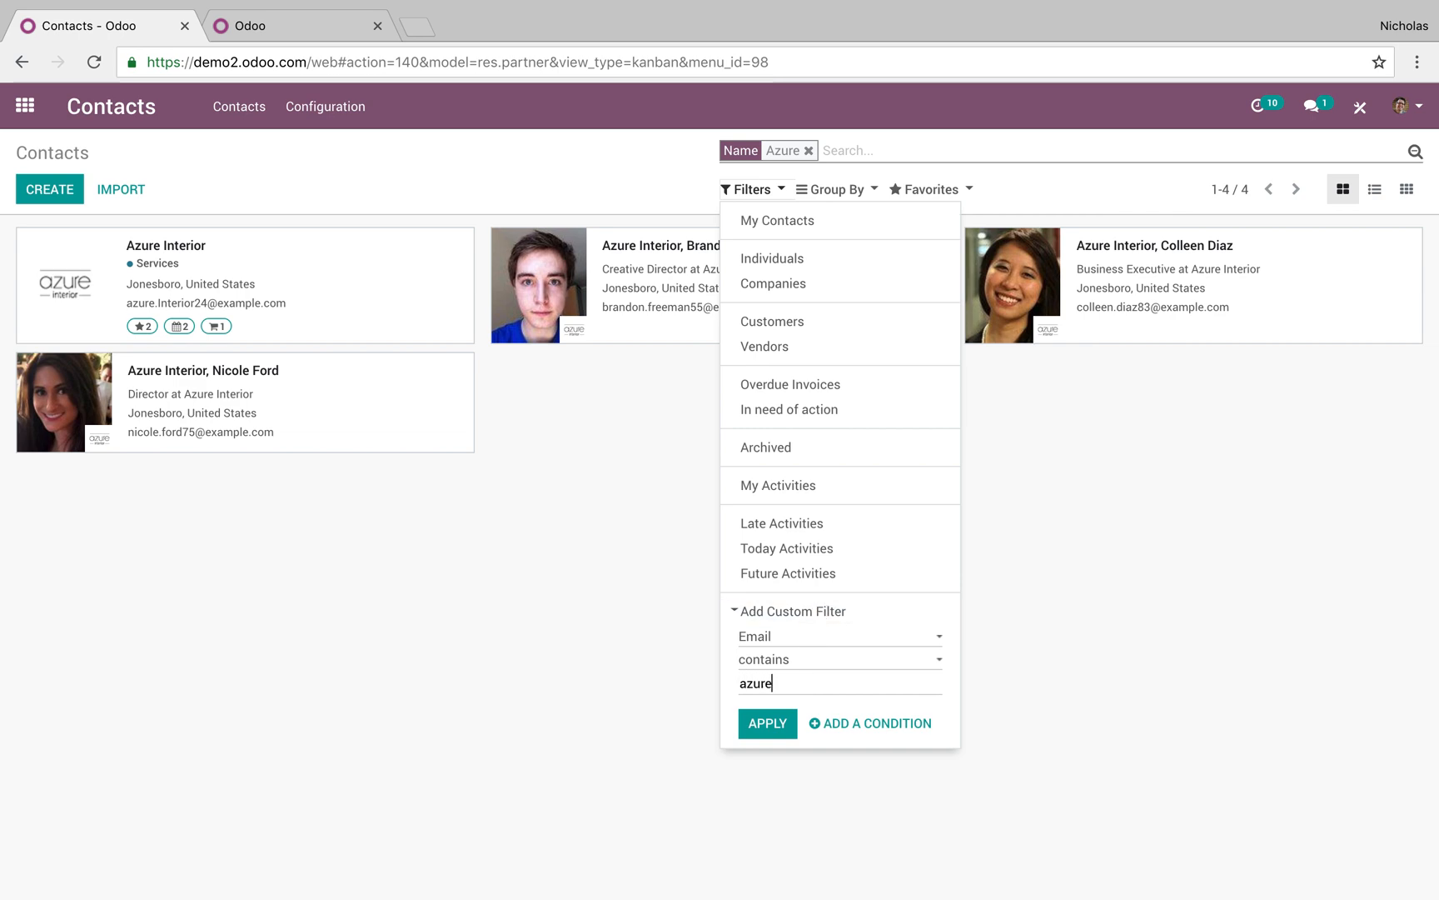
click(762, 724)
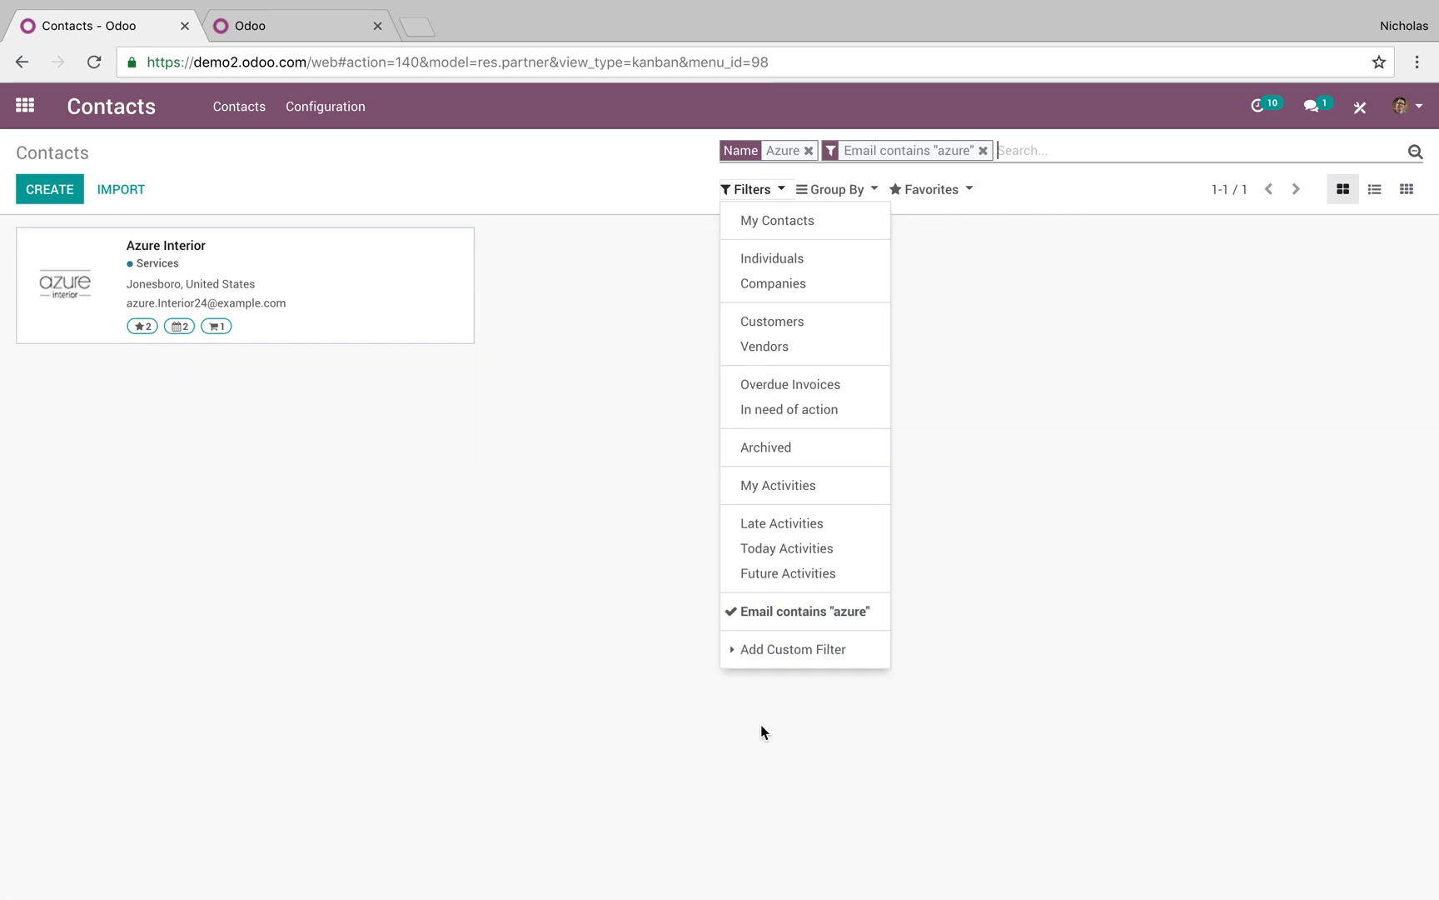
click(801, 615)
click(658, 414)
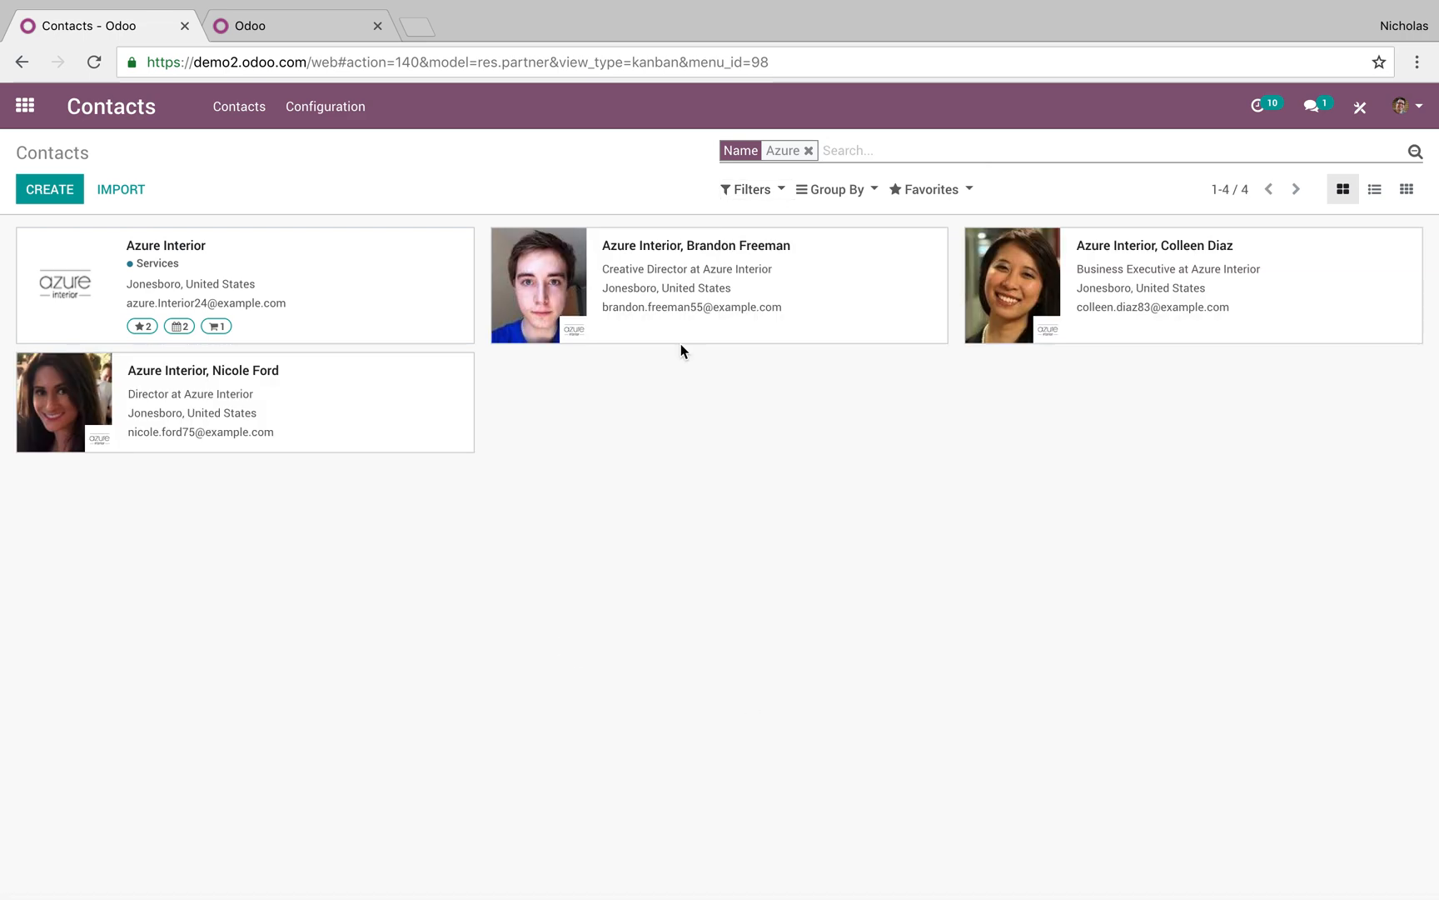
Clear the search and group all contacts in list view by Country, then Language
key(BackSpace)
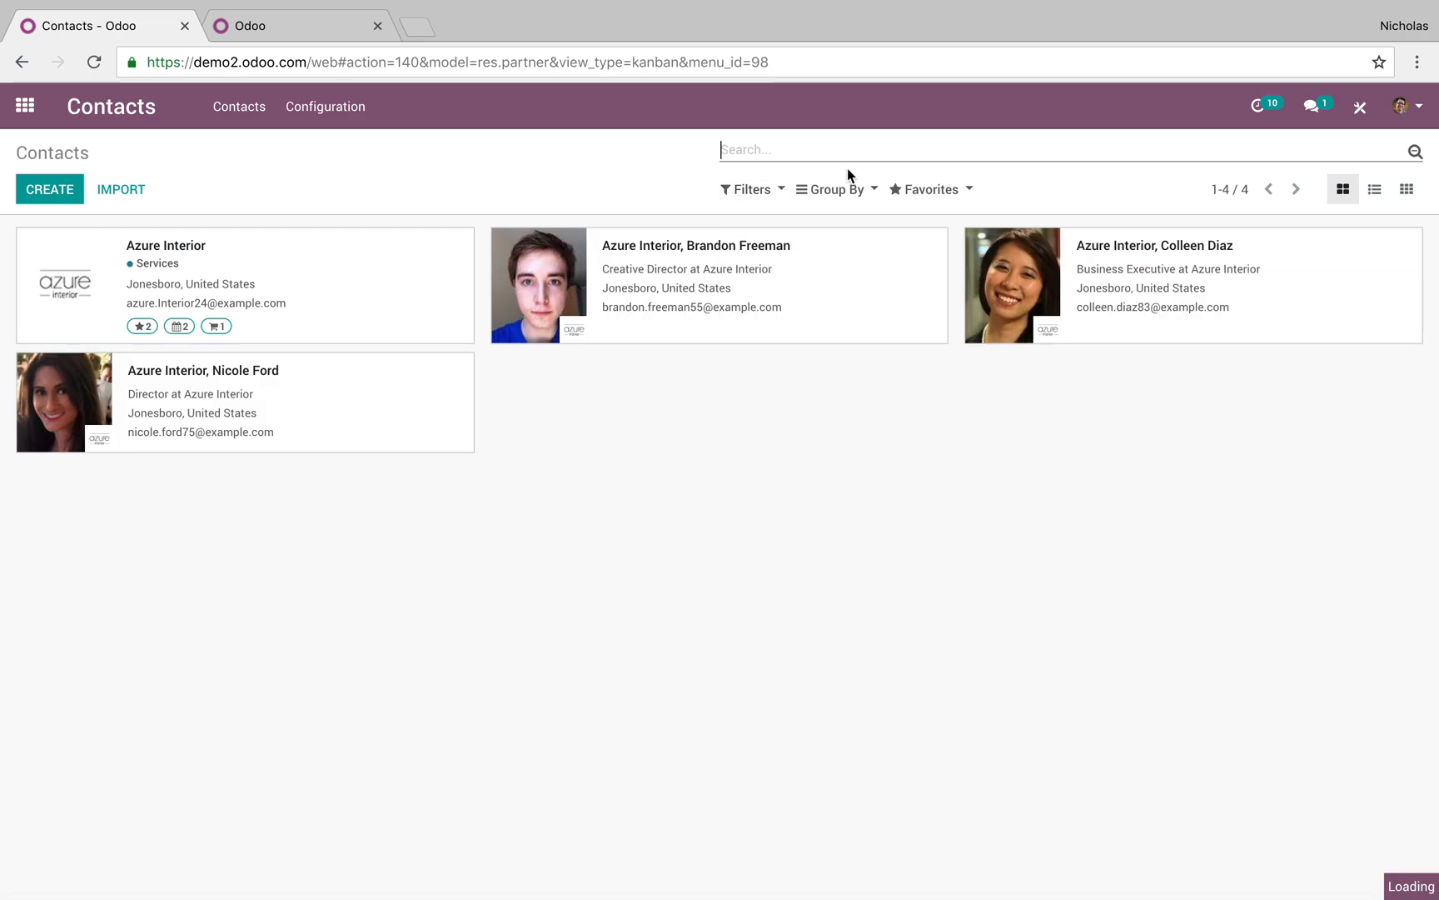
click(1375, 190)
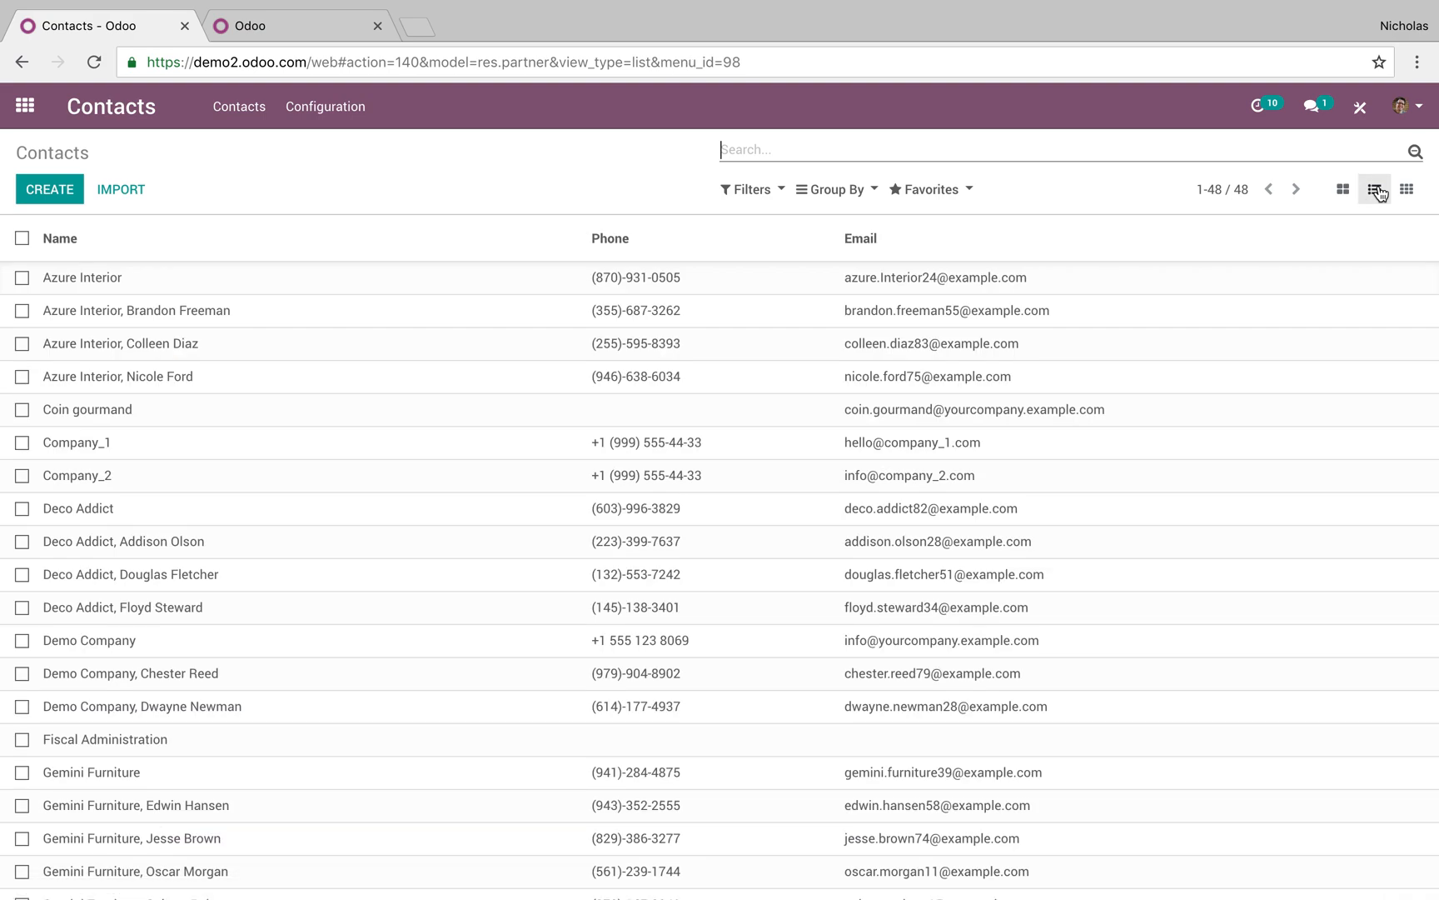
click(852, 192)
click(849, 270)
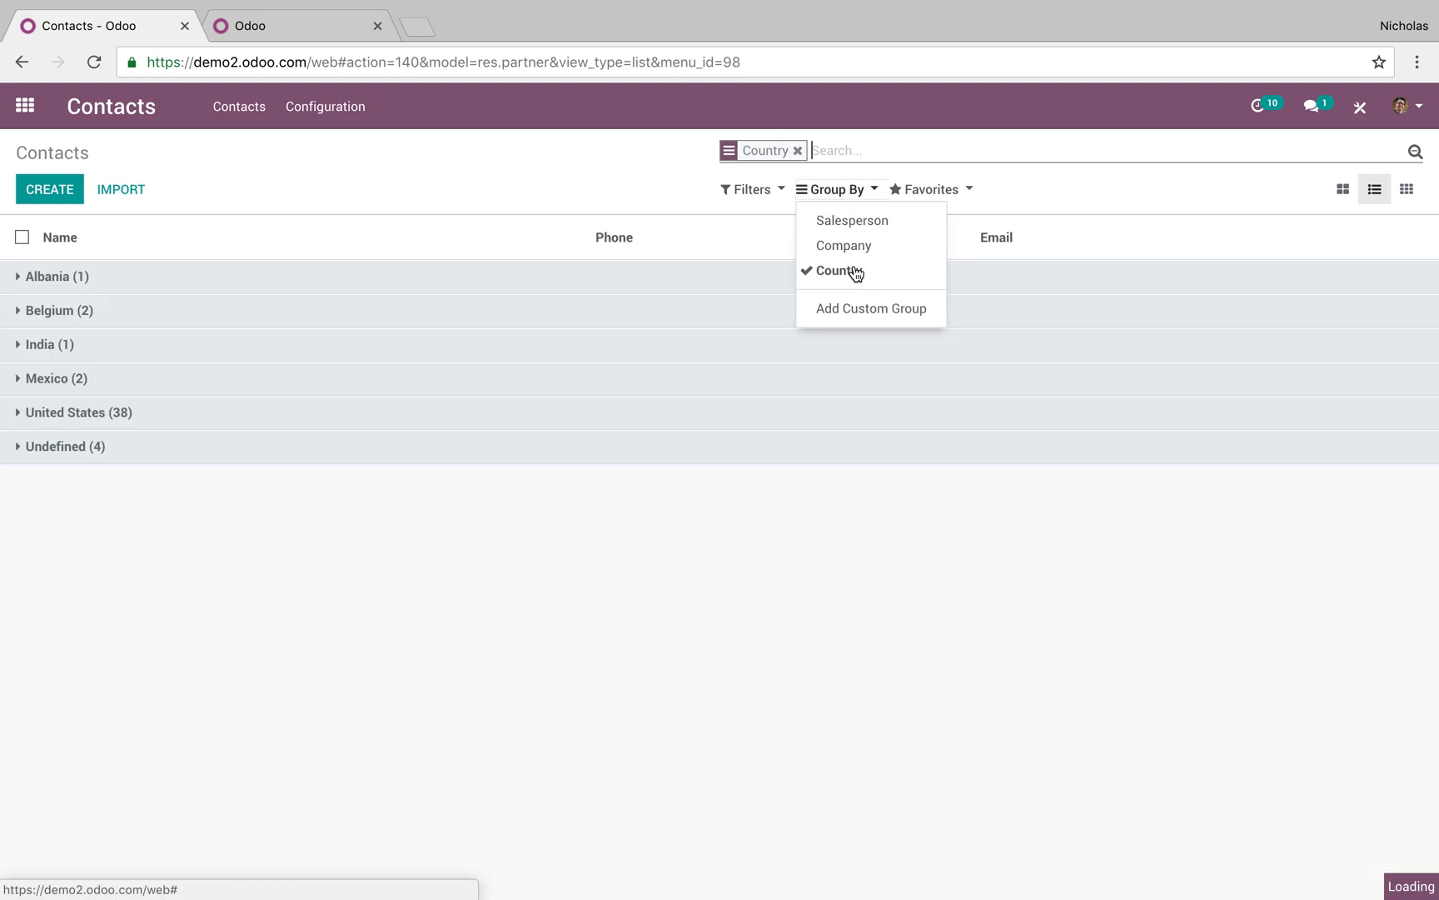
click(858, 310)
click(861, 332)
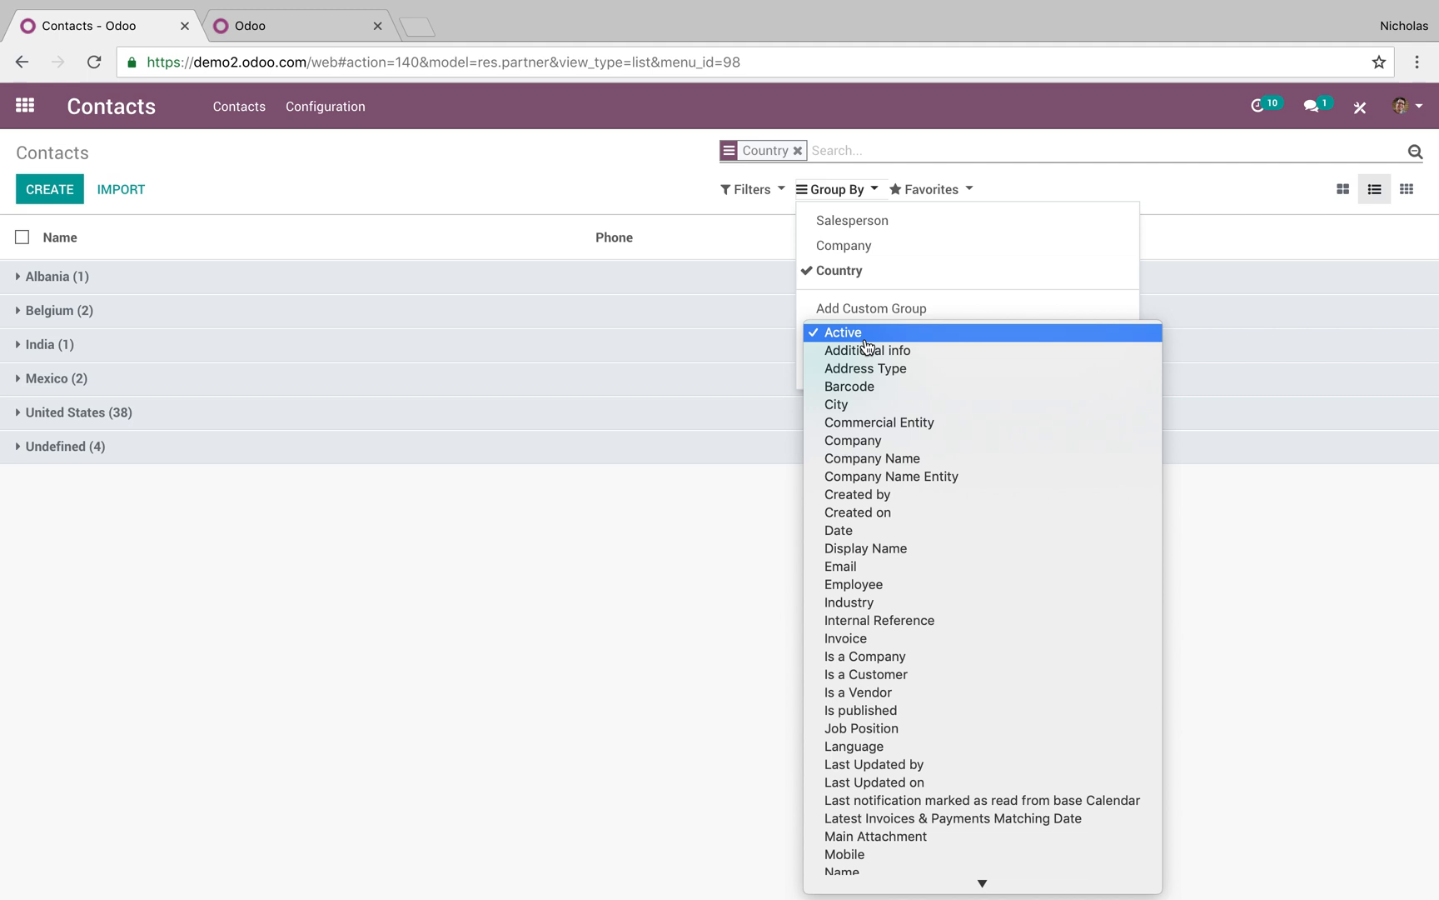
key(l)
key(Return)
click(866, 369)
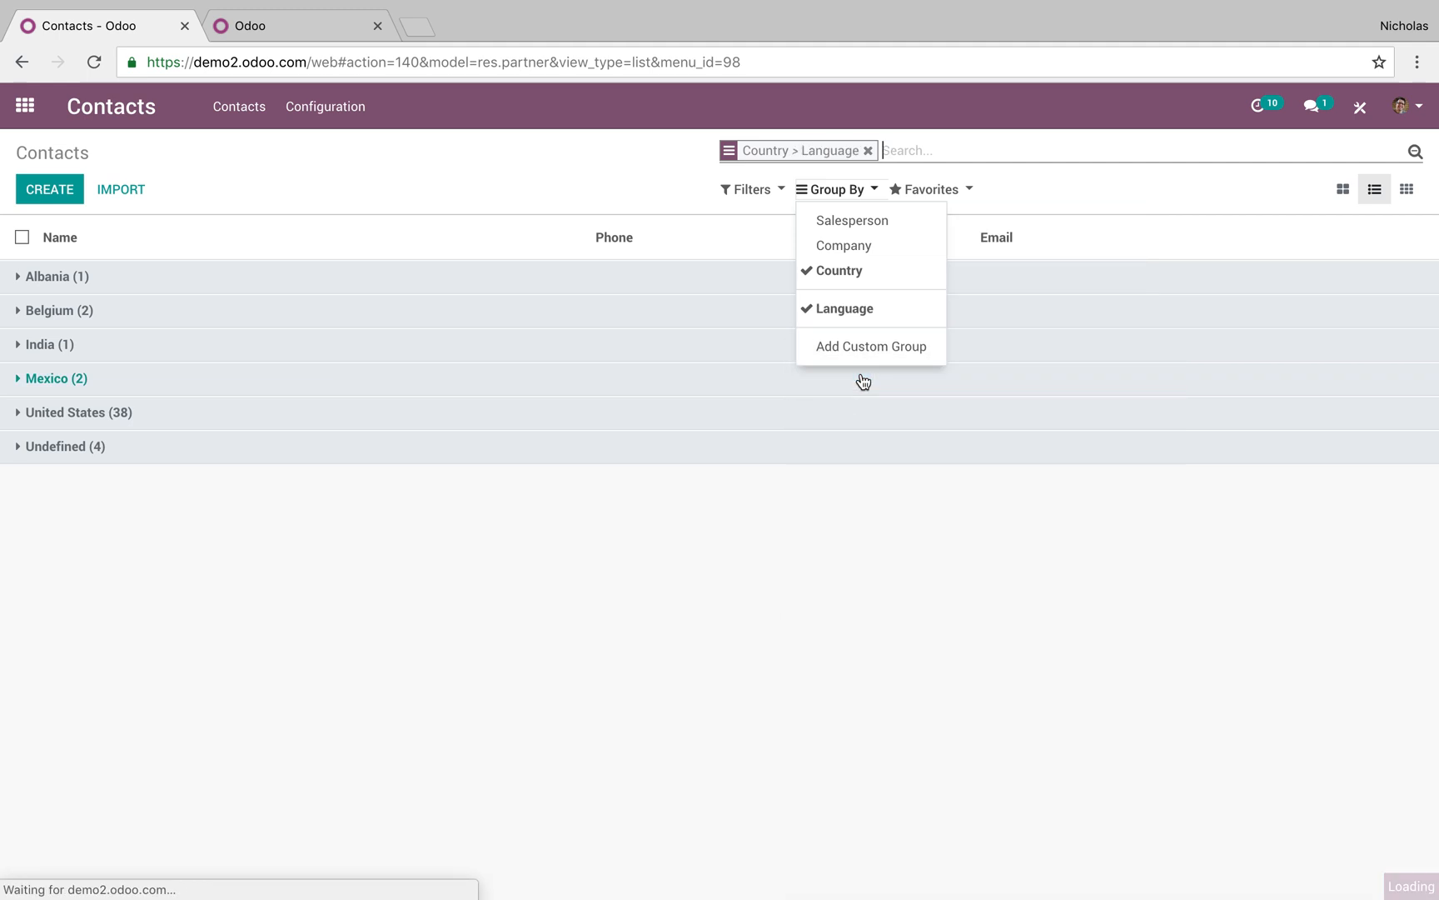
Expand the Belgium, India and Mexico groups and their English subgroups
click(227, 326)
click(228, 354)
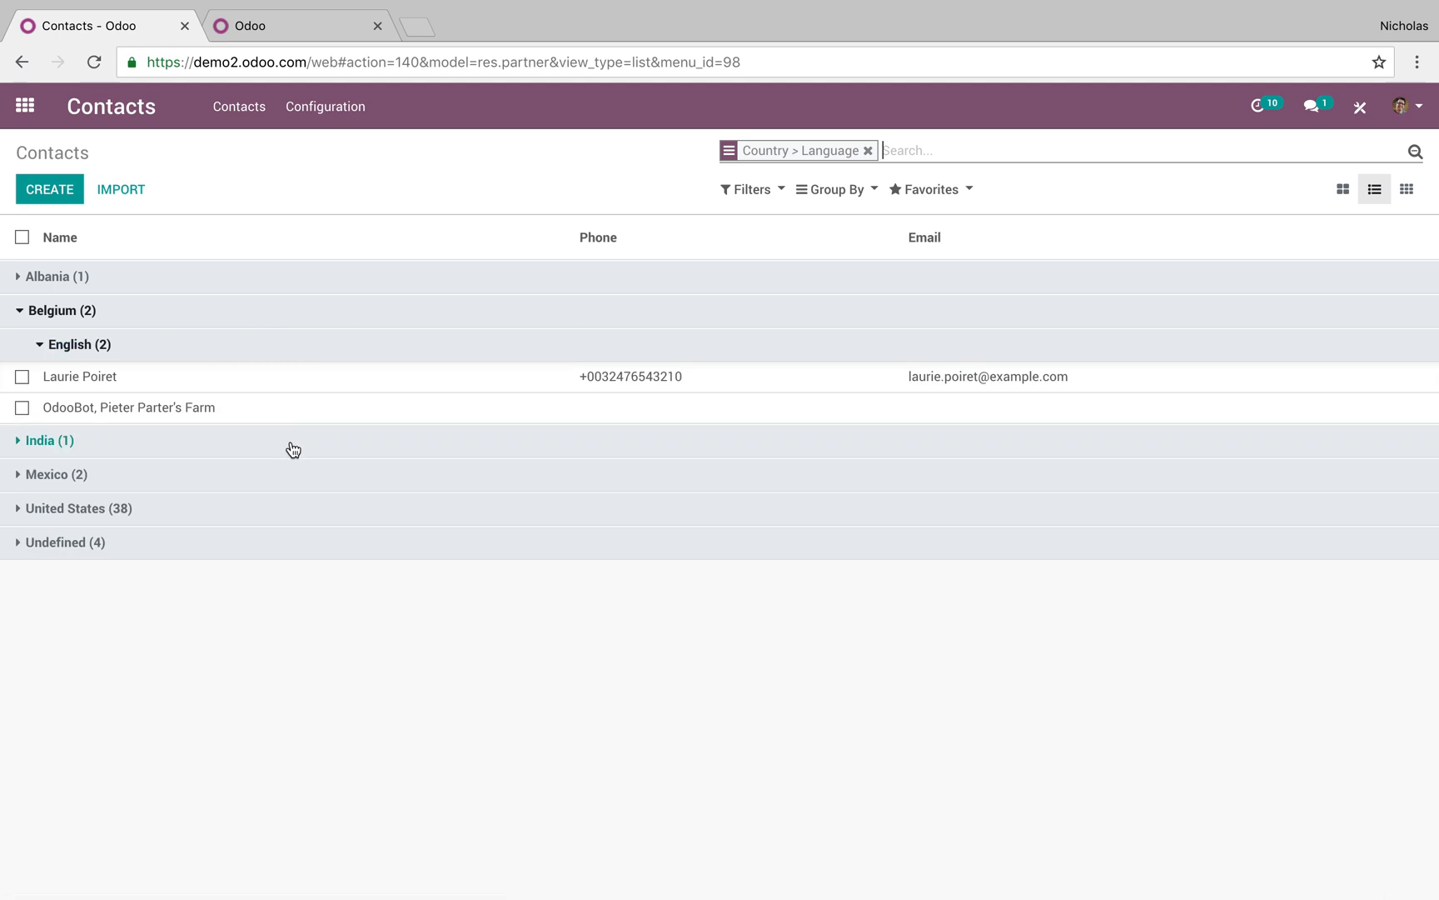
click(292, 442)
click(347, 483)
click(389, 542)
click(415, 574)
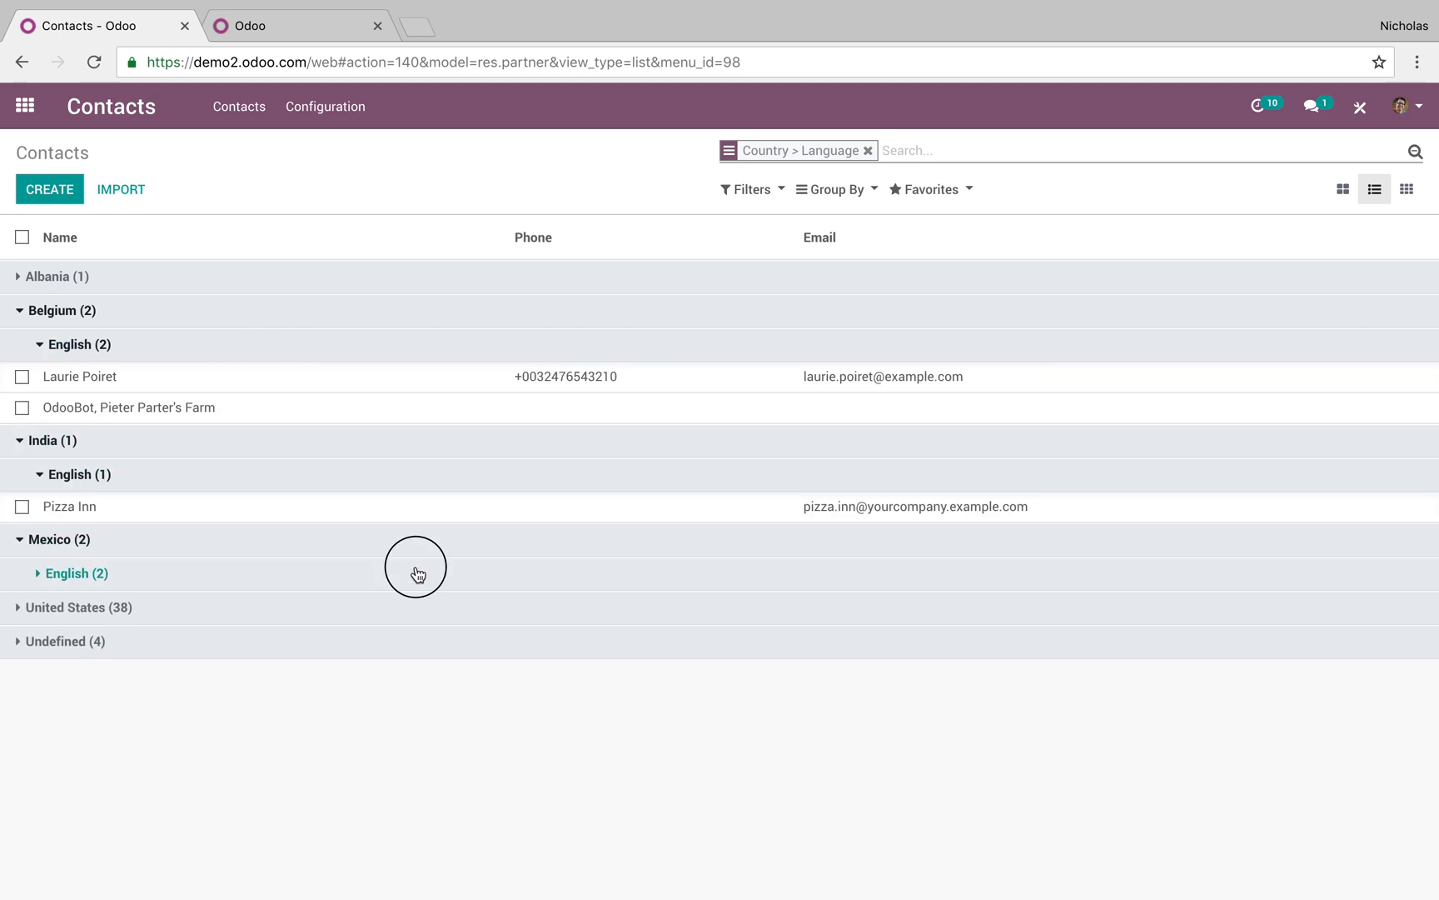
Drop the grouping, check the Activity view, return to cards and open Azure Interior
key(BackSpace)
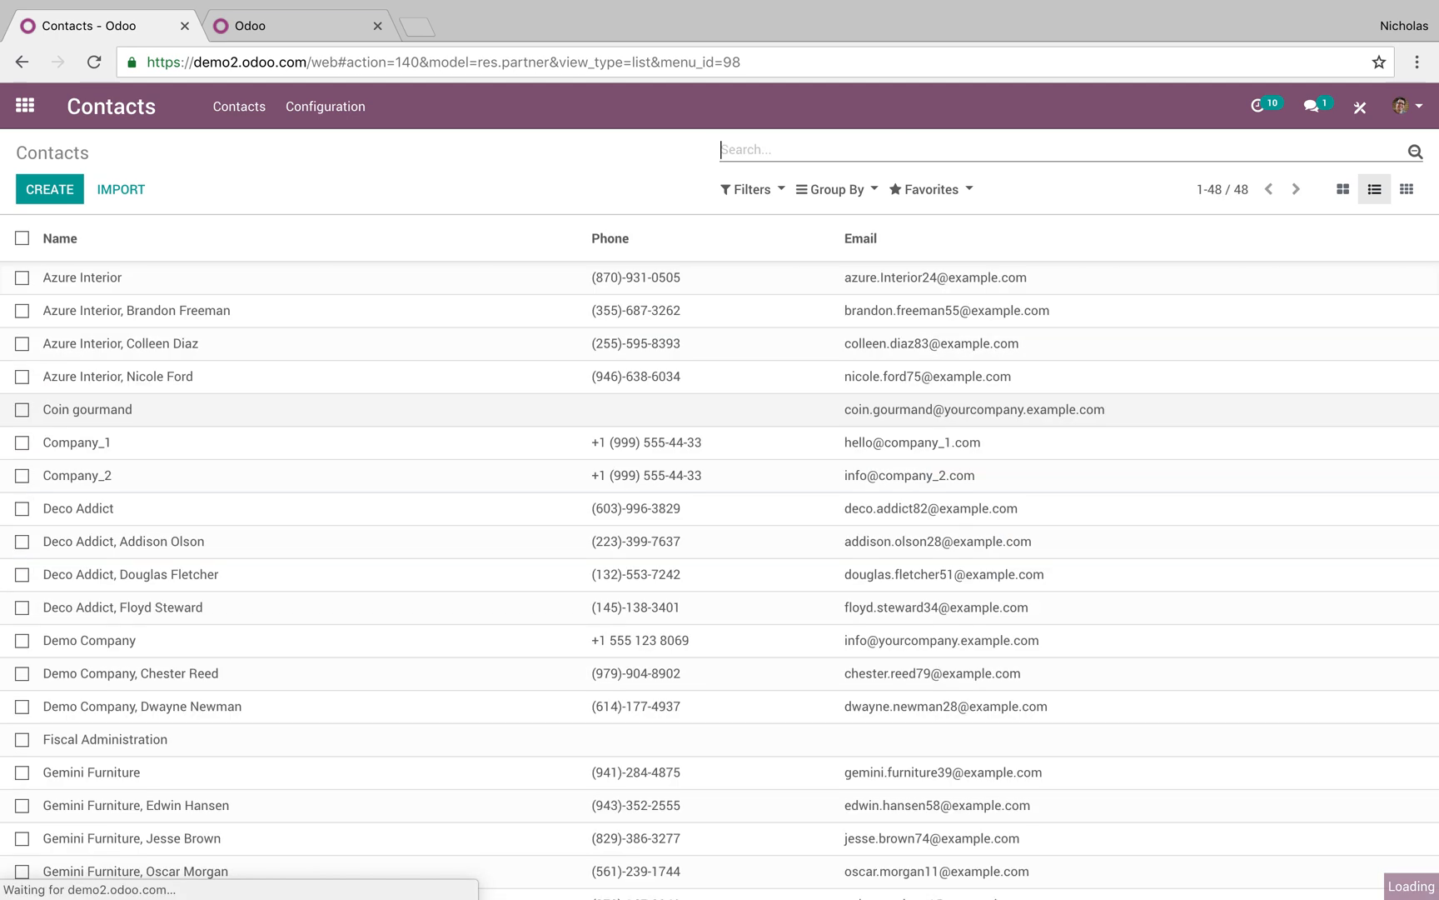
click(1407, 190)
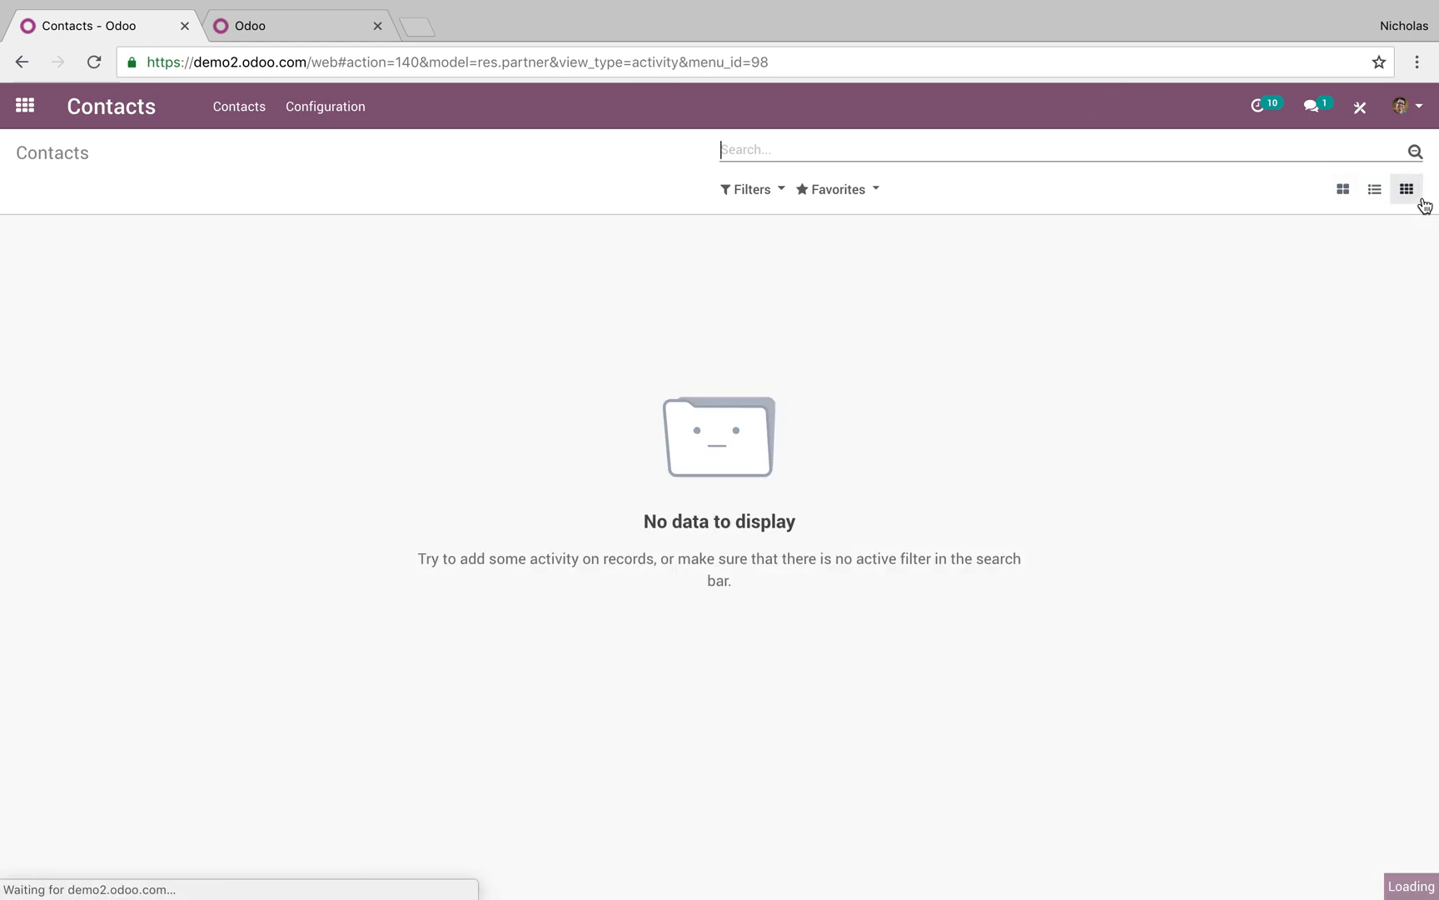
click(1347, 193)
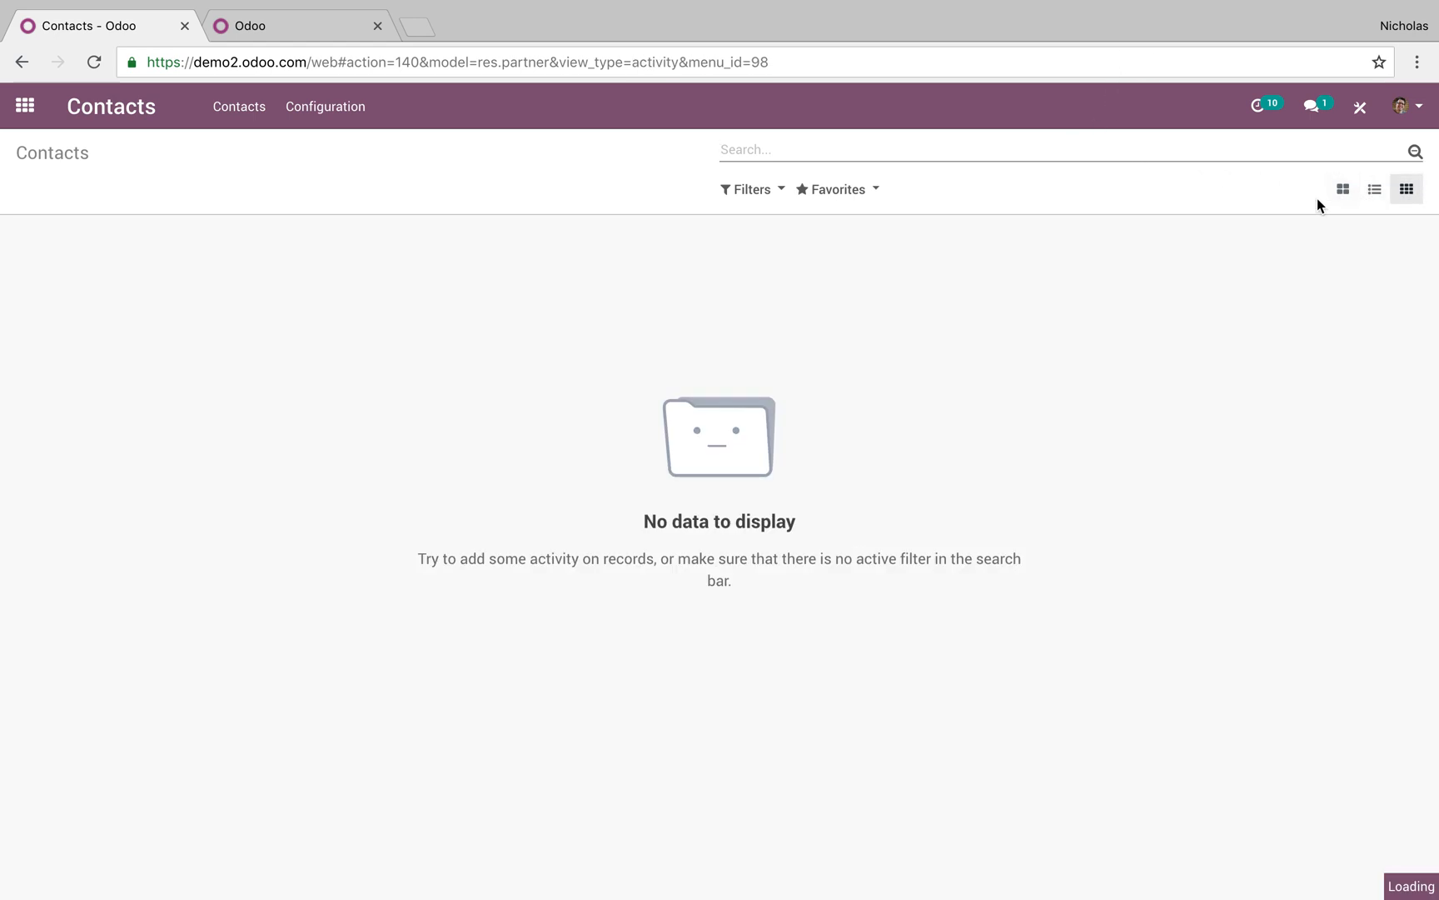
click(392, 291)
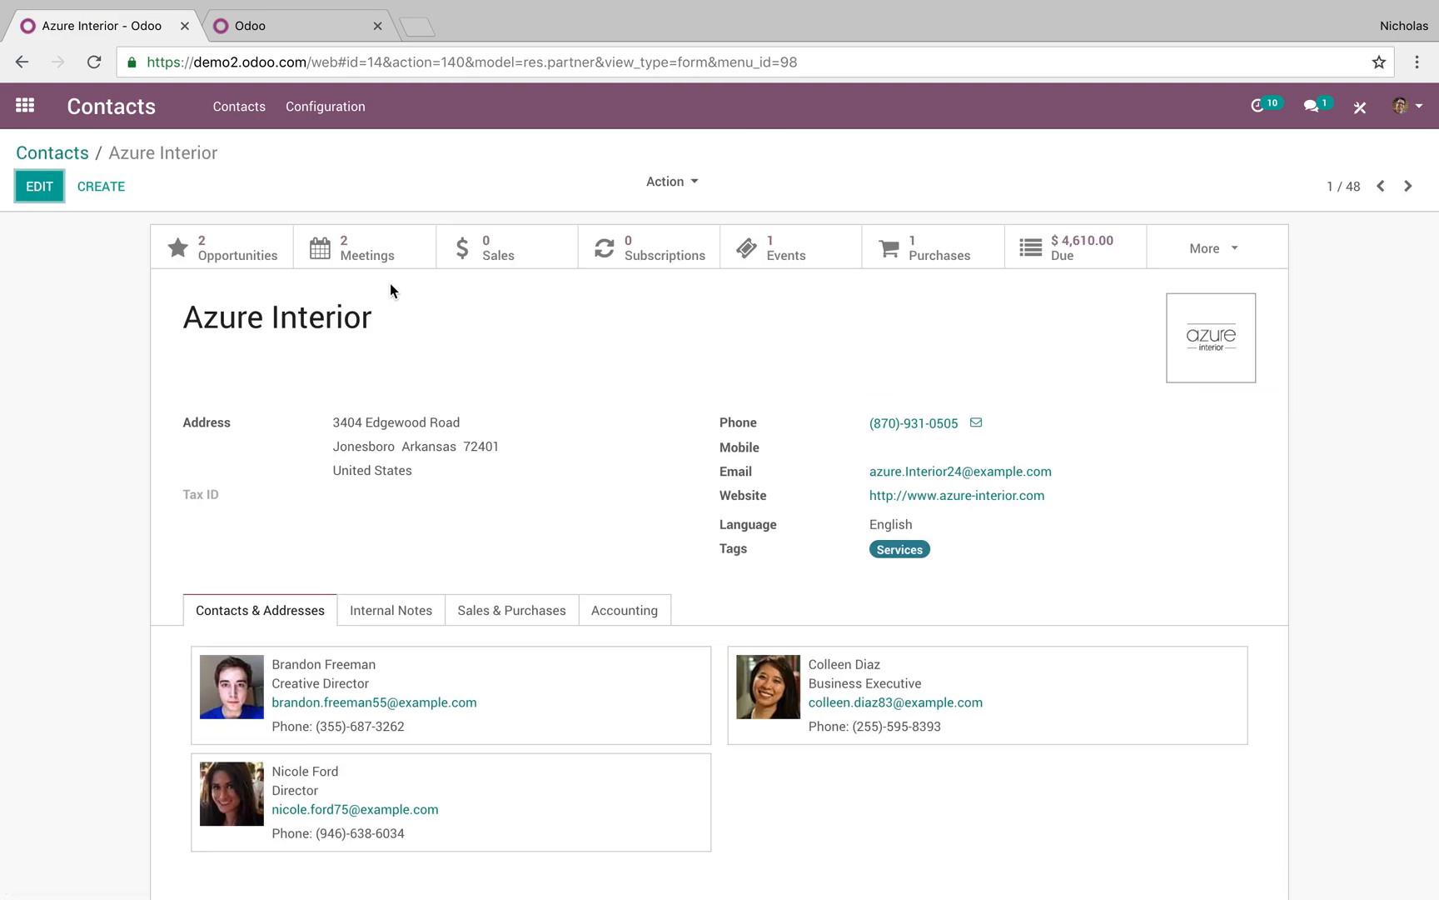
List Azure Interior's opportunities and try Expected Closing filters for this month and quarter, then remove them
click(242, 254)
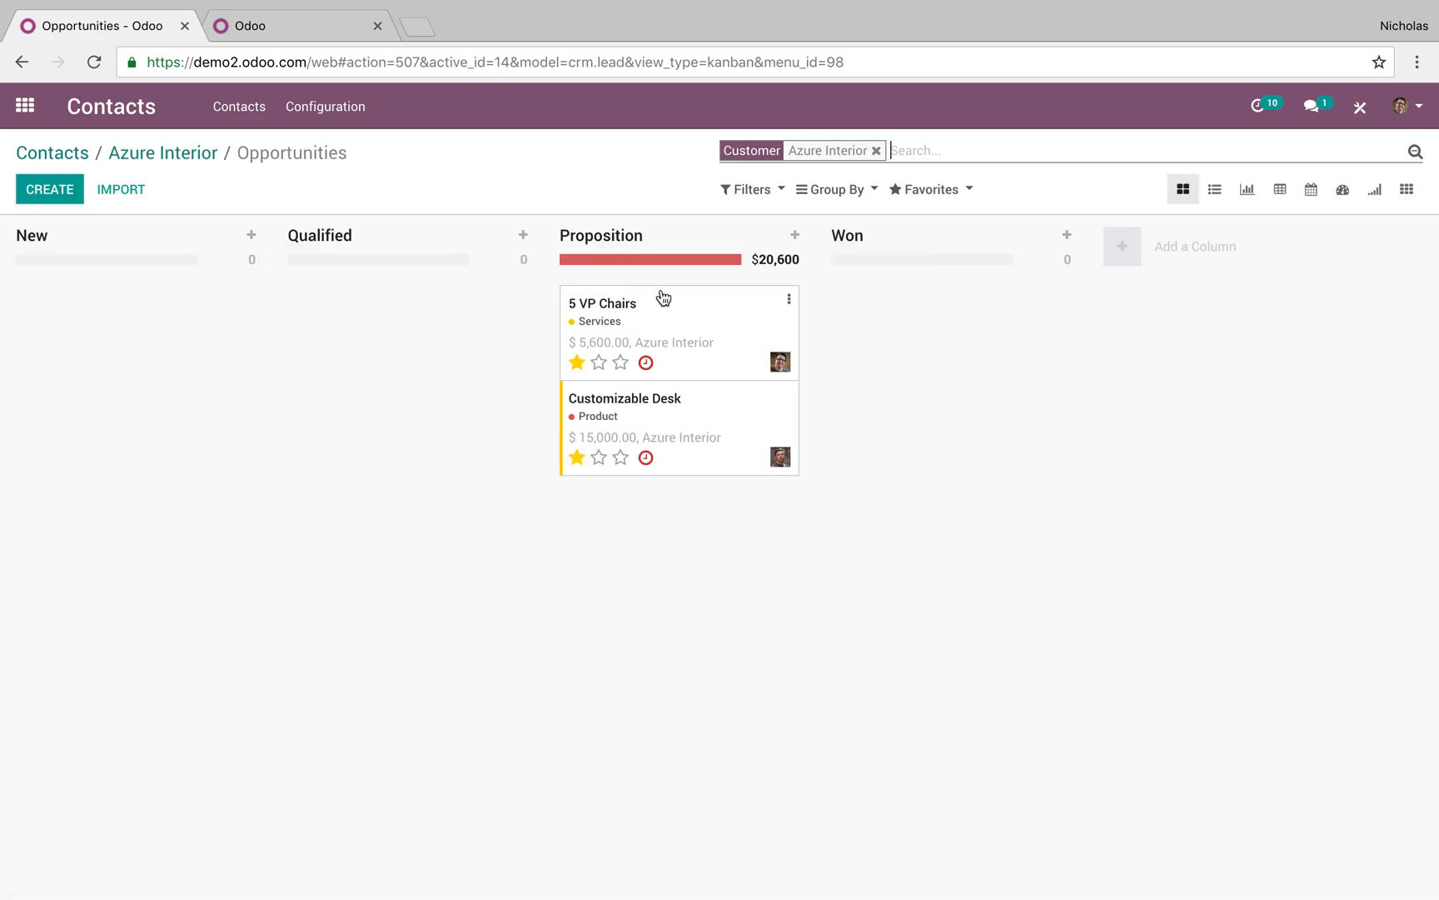
click(1214, 189)
click(762, 192)
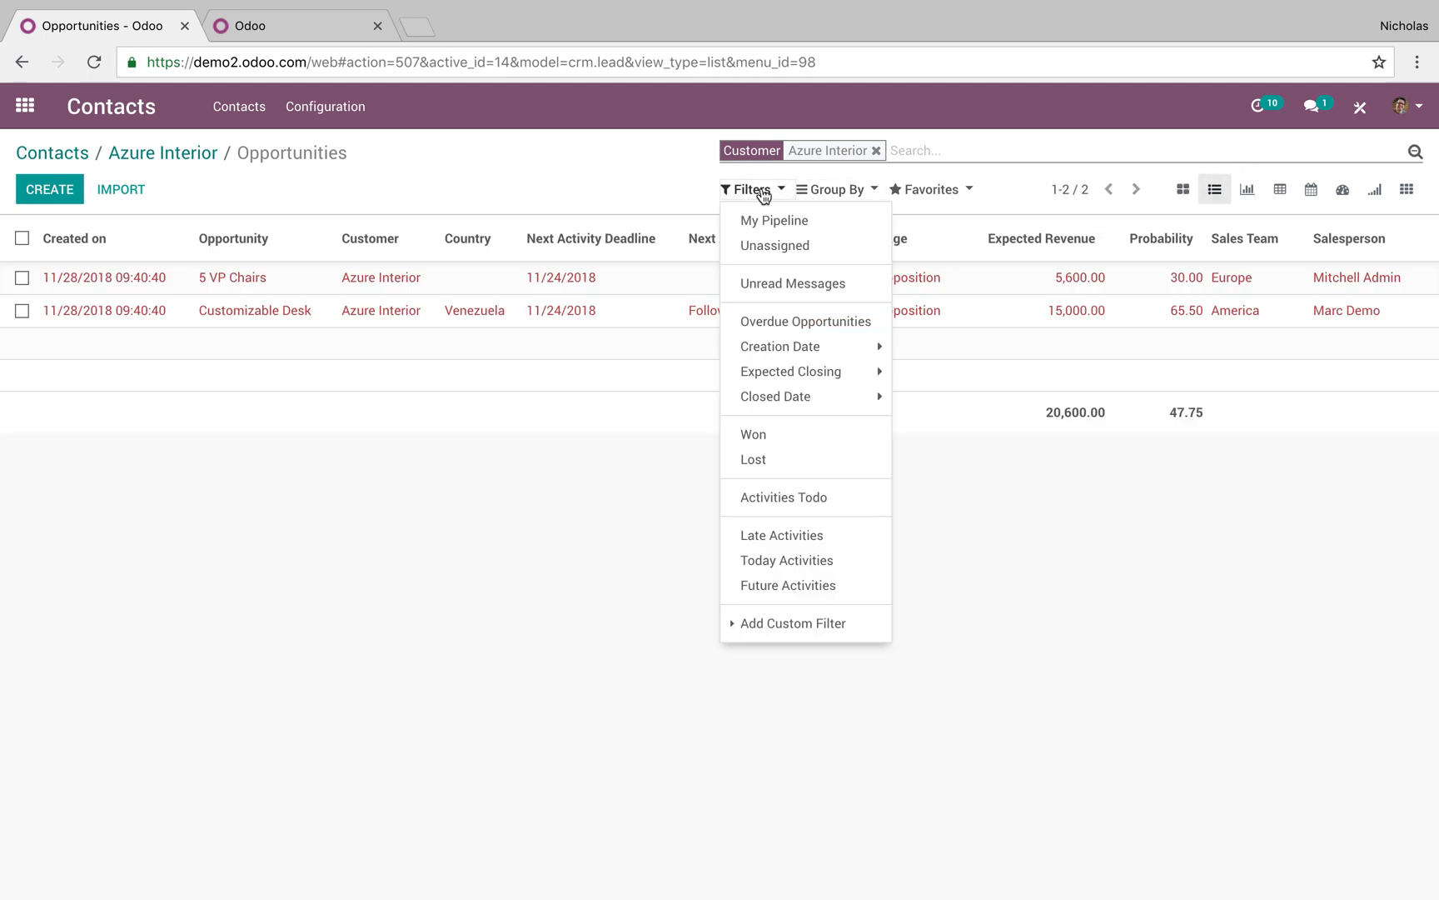
click(771, 373)
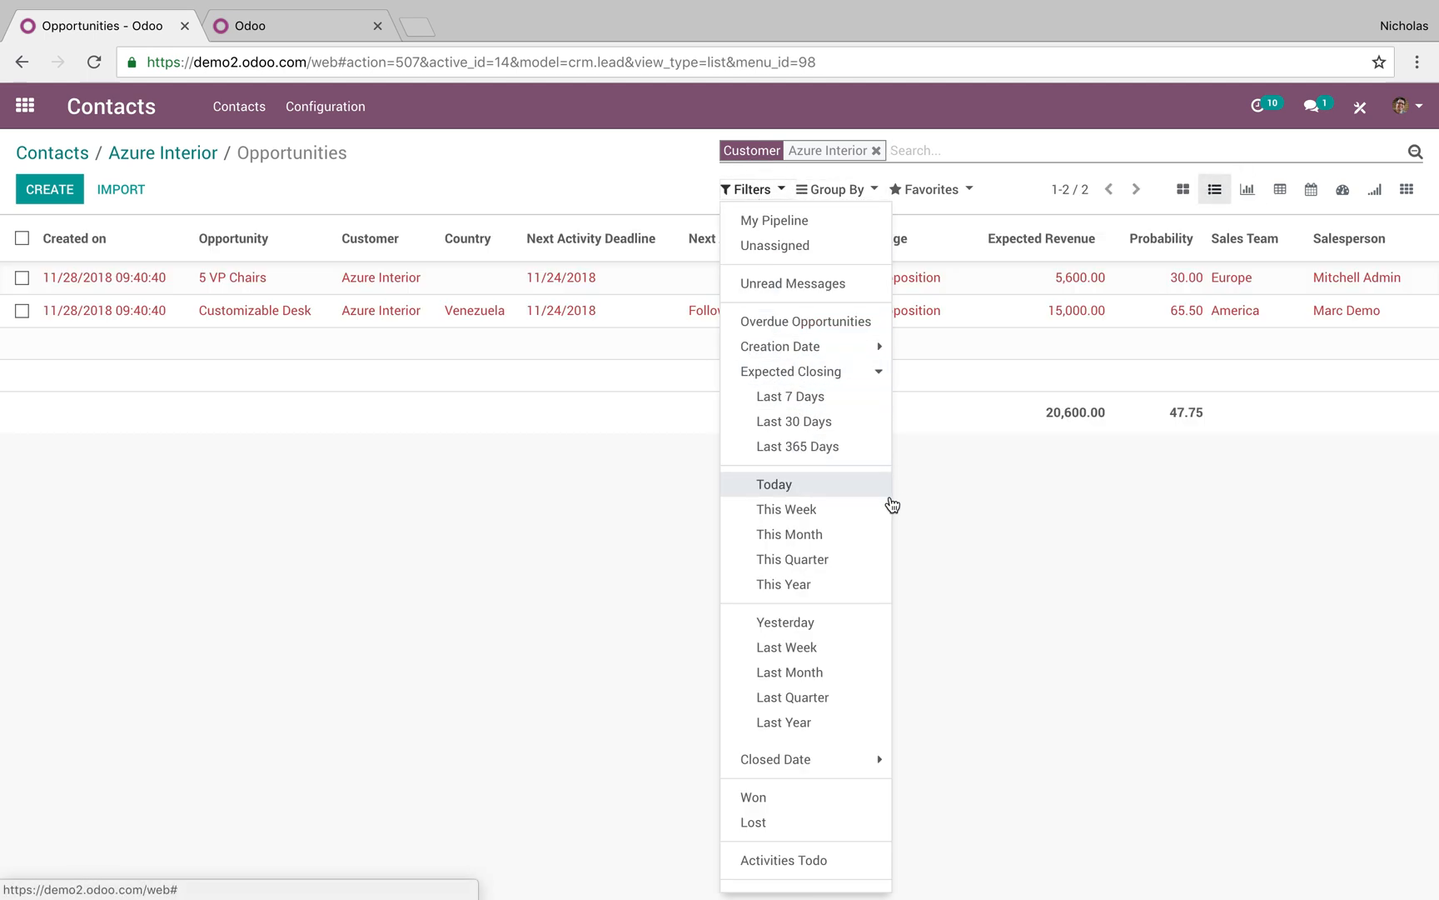
click(872, 545)
click(870, 543)
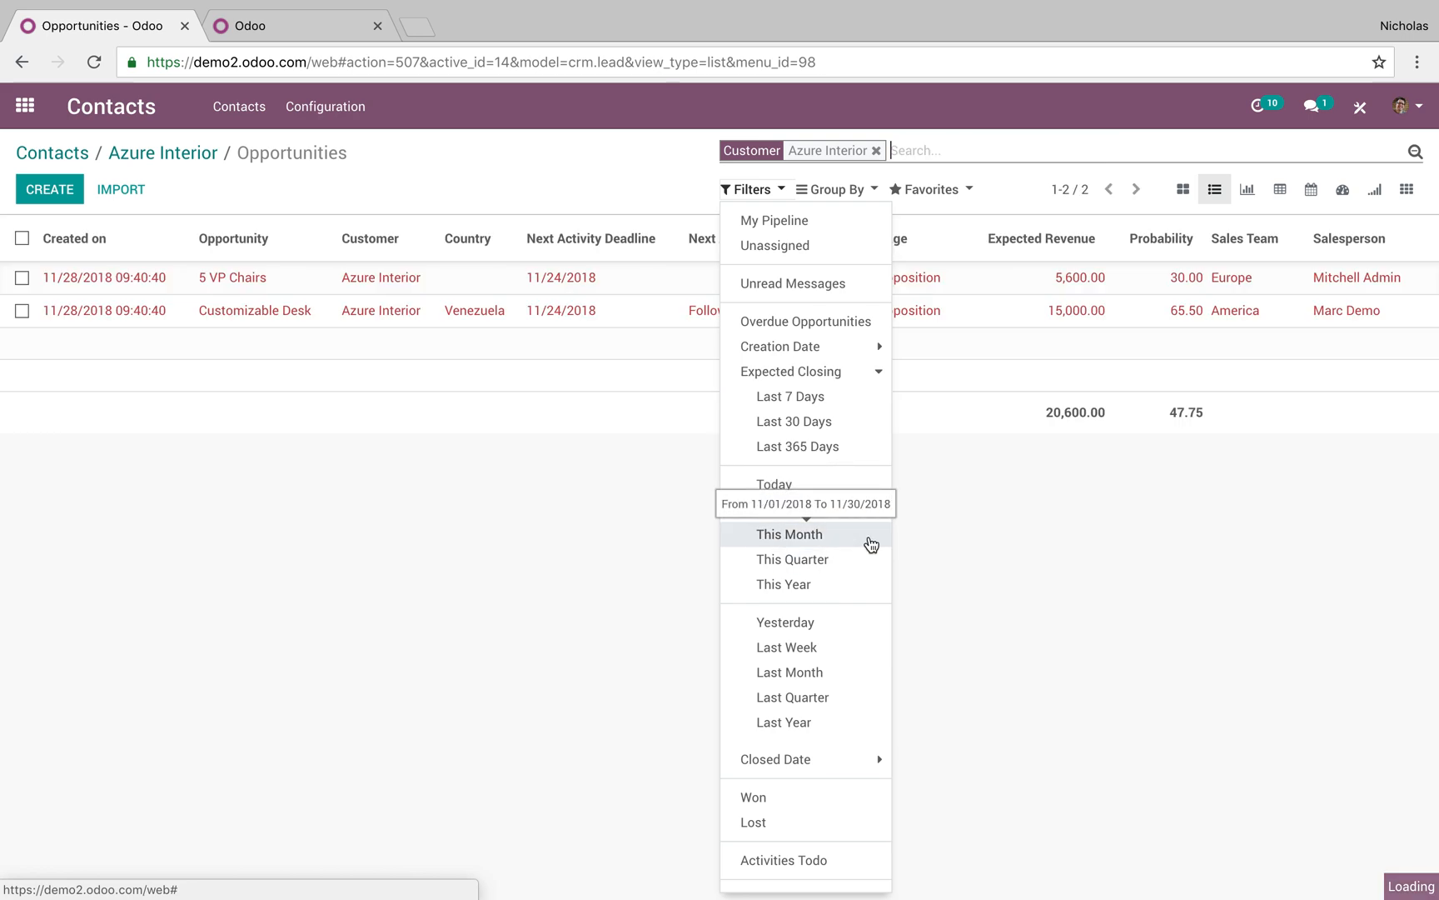
click(852, 569)
click(850, 569)
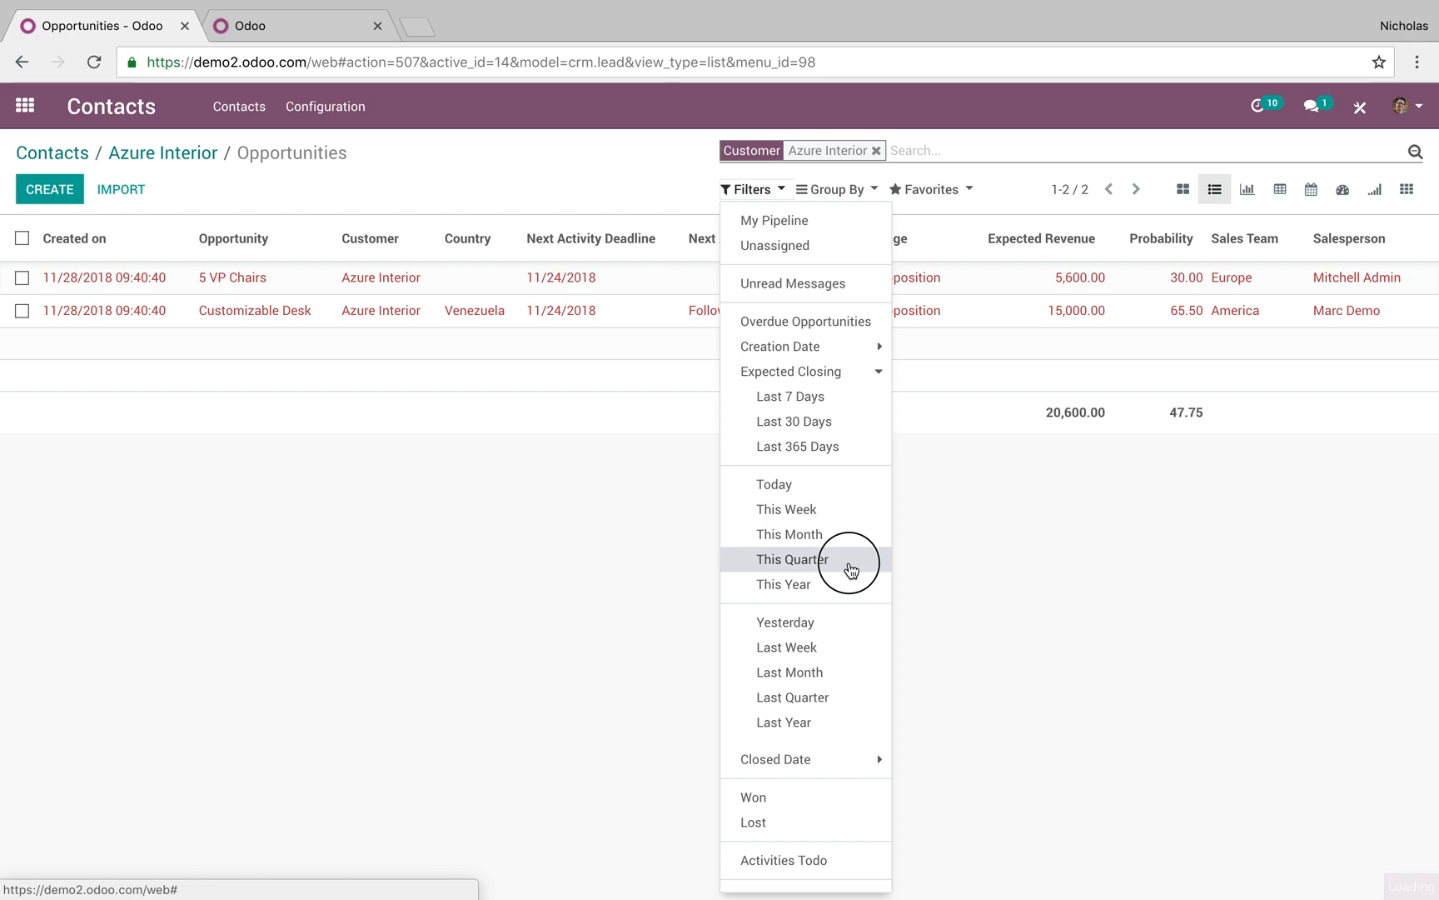
click(850, 569)
click(593, 608)
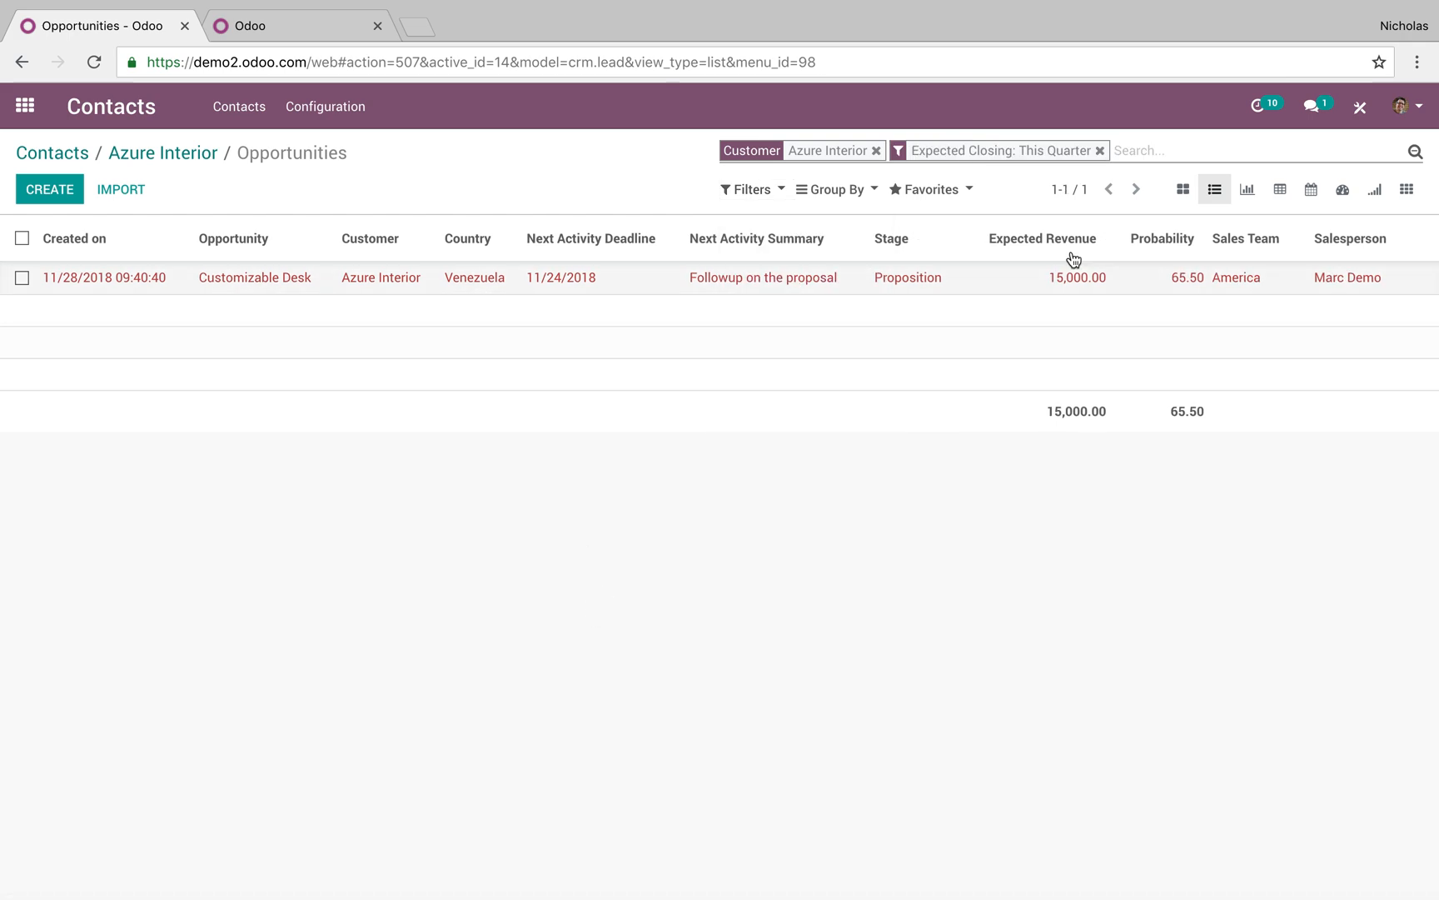
click(1100, 150)
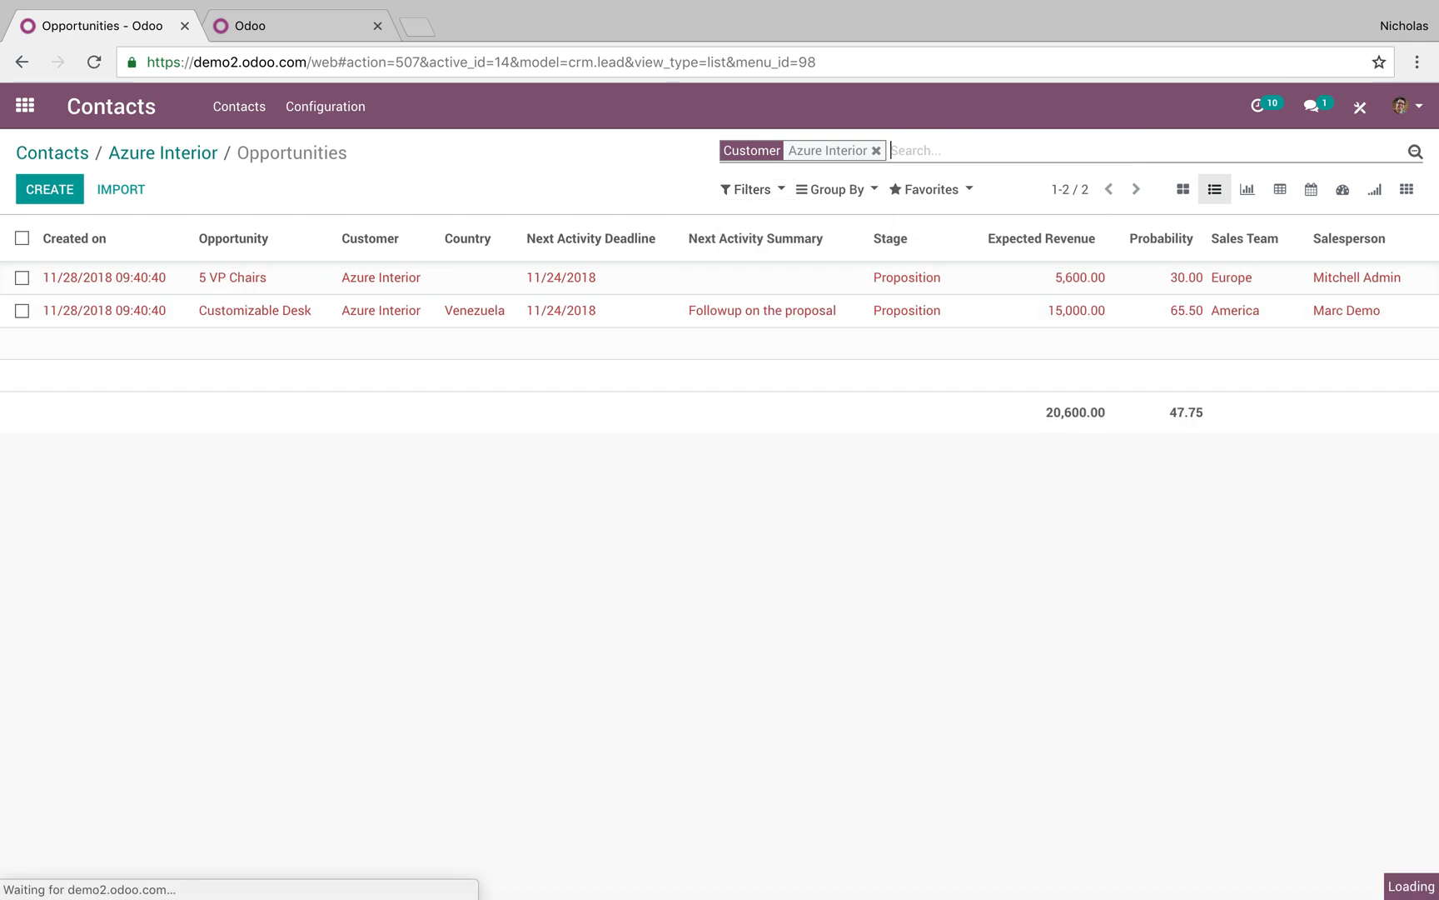
Group by expected closing month, view Customizable Desk under December 2018, then clear all facets
click(827, 185)
click(871, 510)
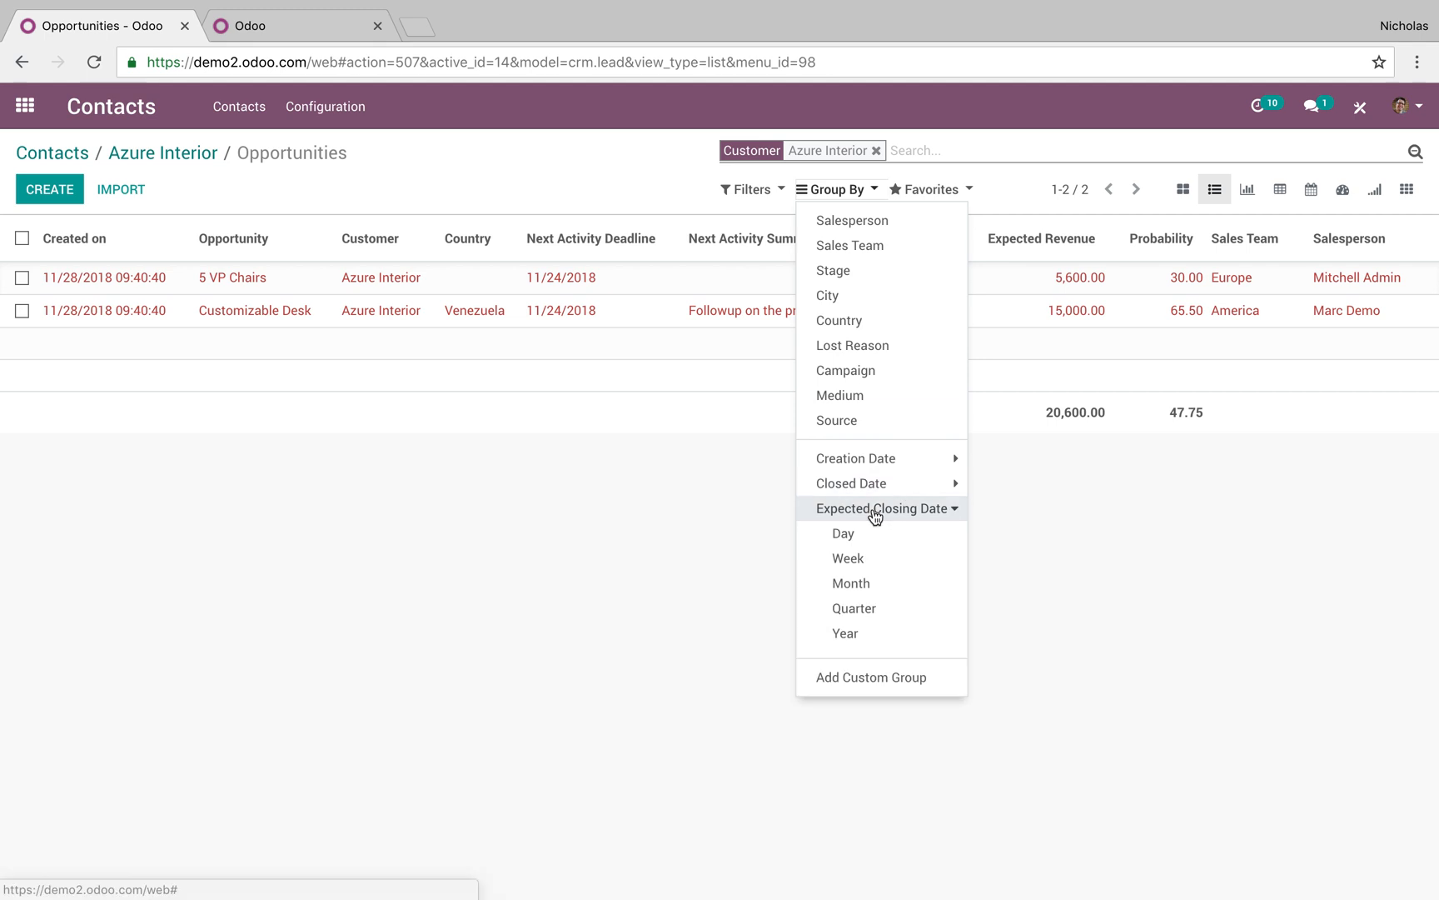
click(931, 584)
click(475, 597)
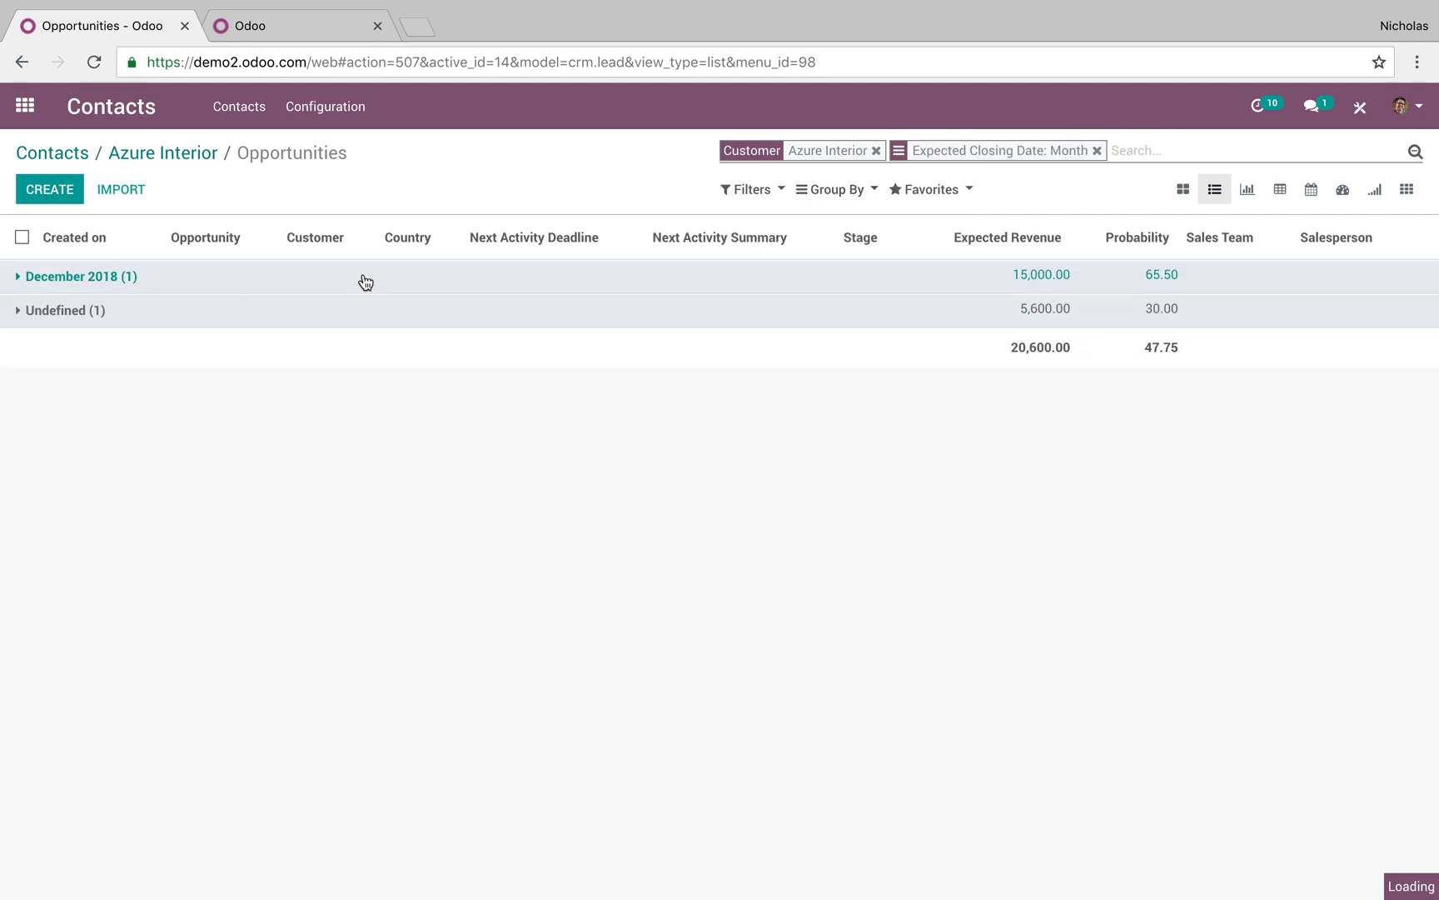
click(365, 282)
click(540, 314)
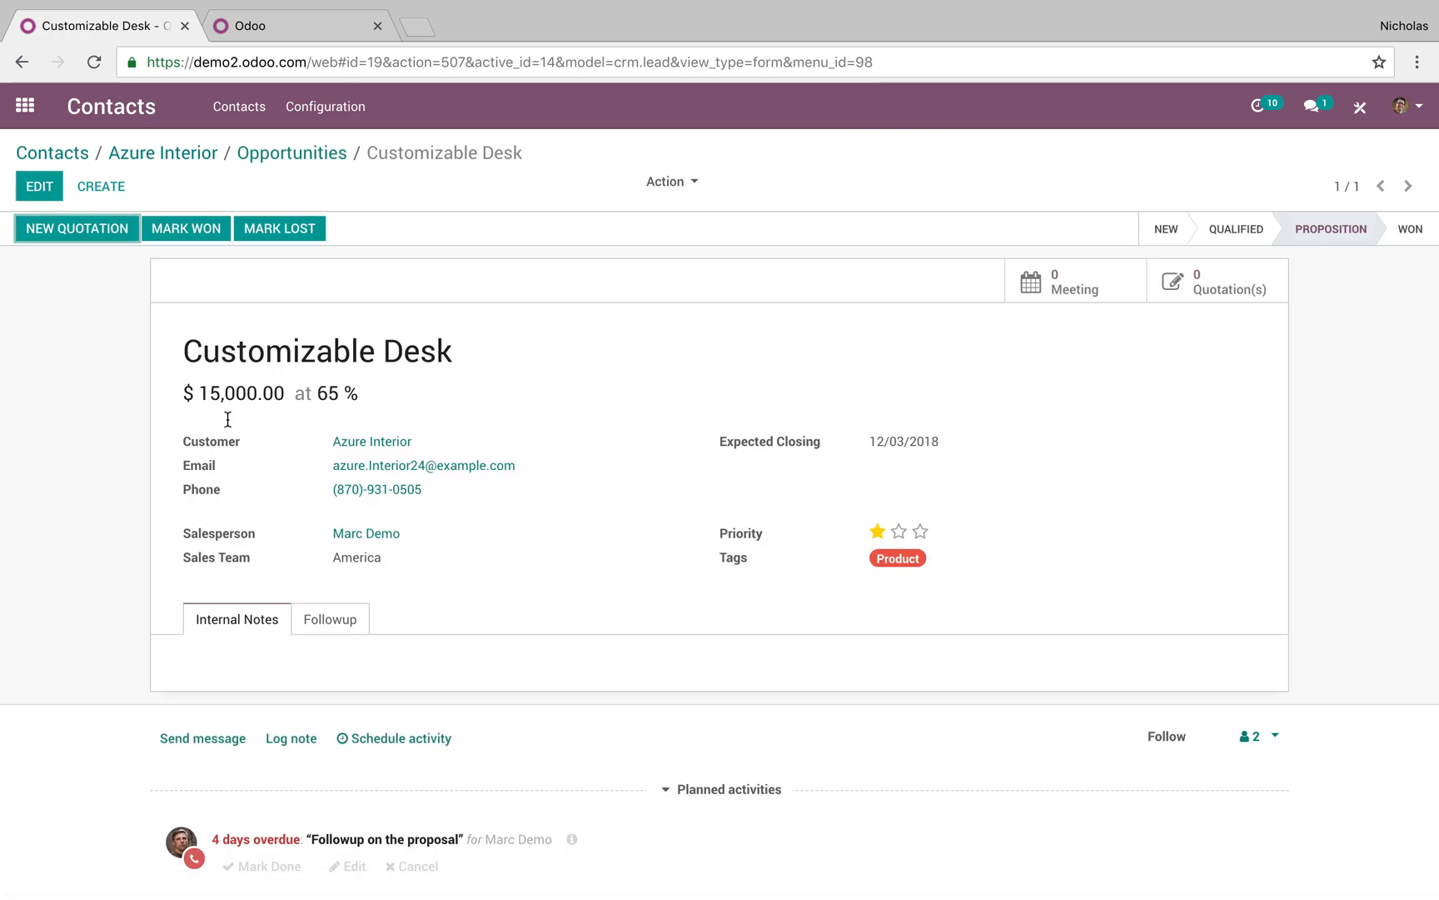
click(289, 153)
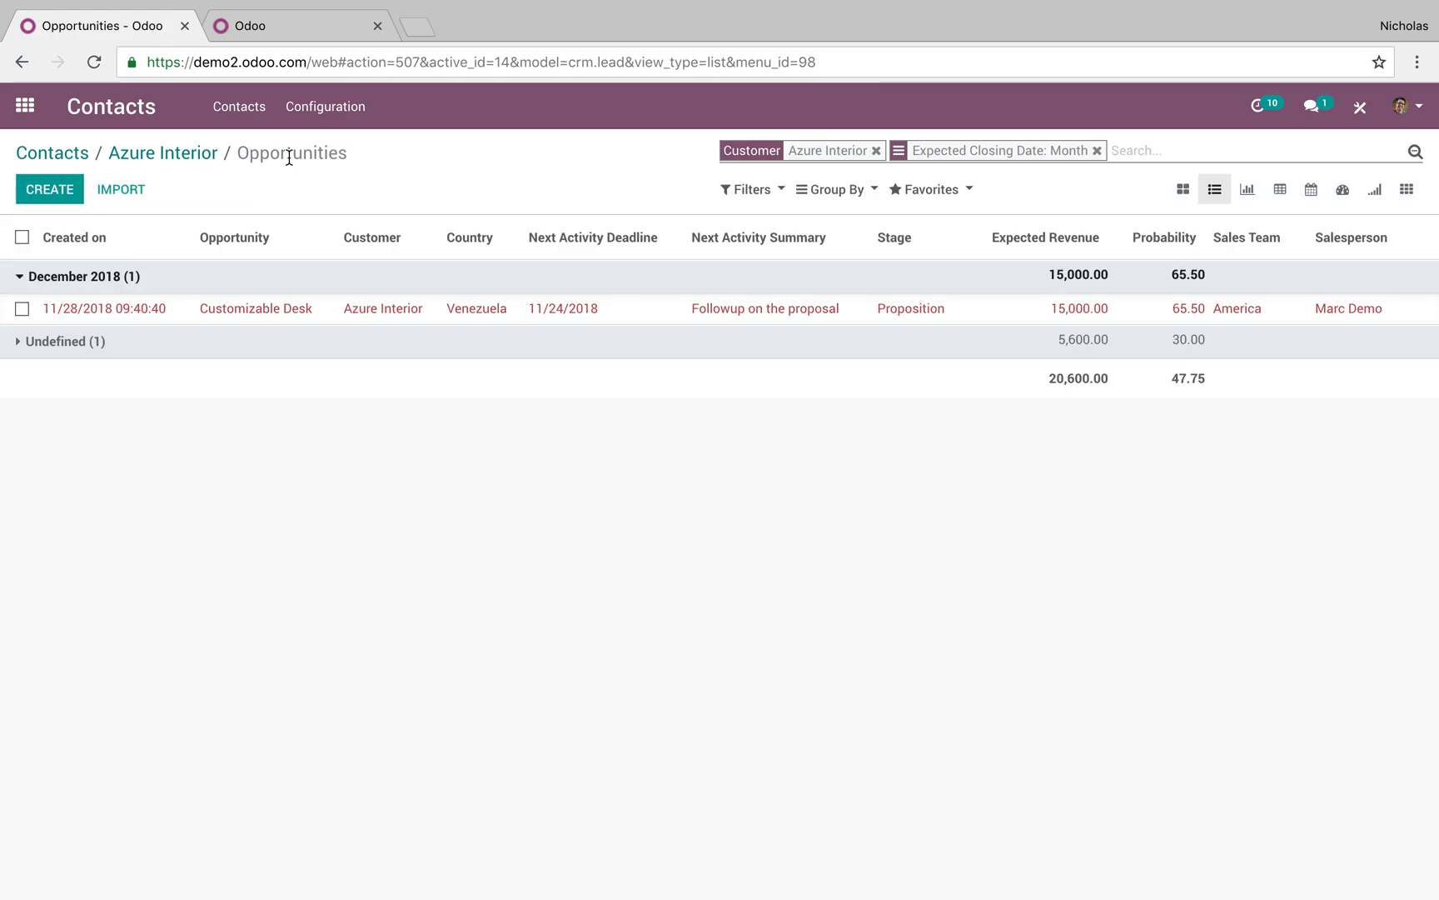
key(BackSpace)
key(BackSpace)
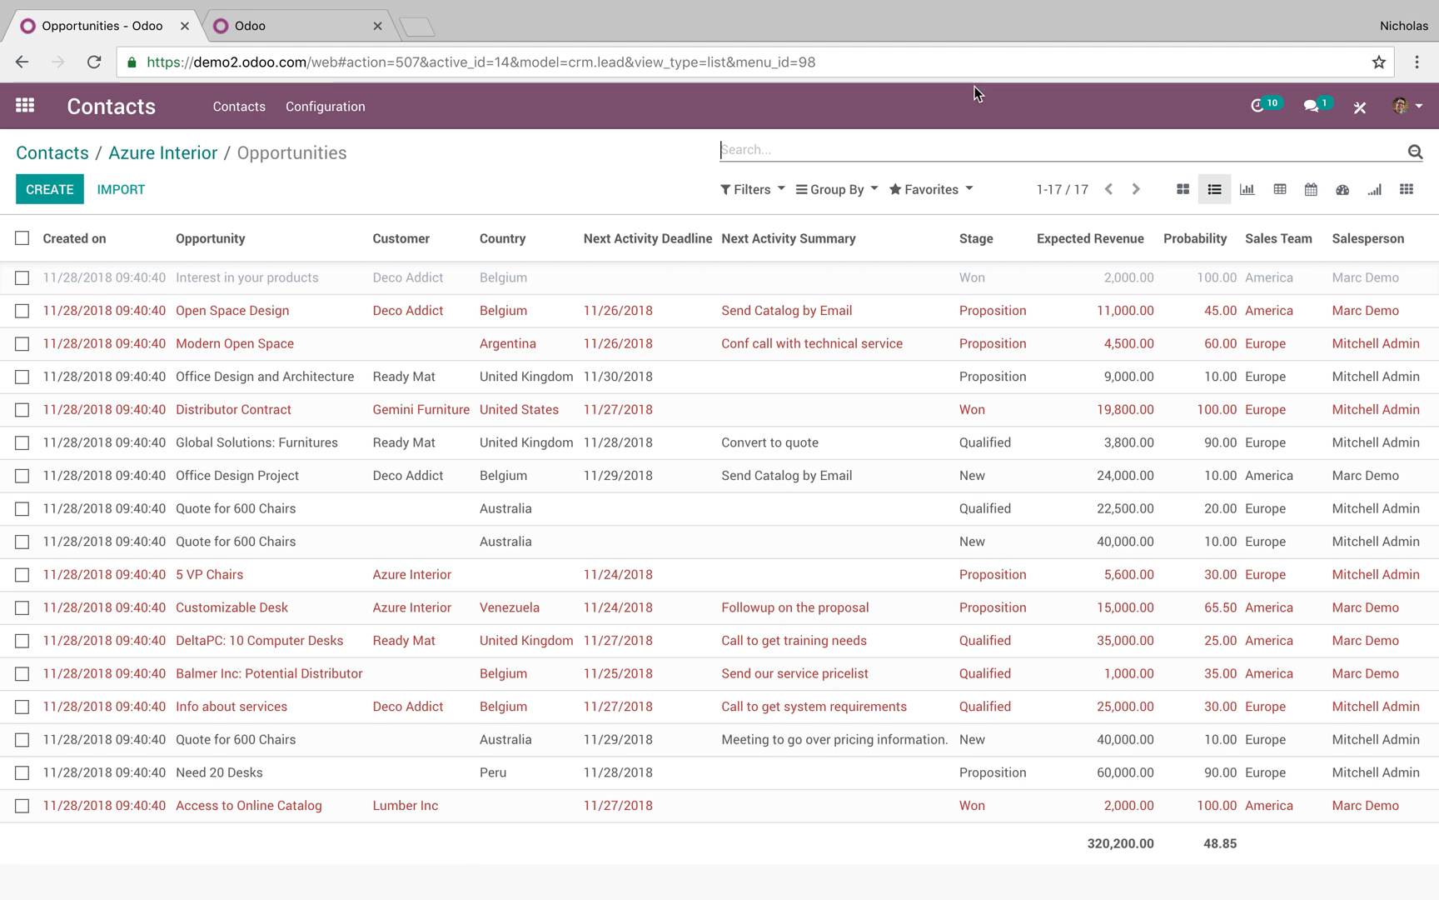
Group all opportunities by Expected Closing Date: Month
click(841, 191)
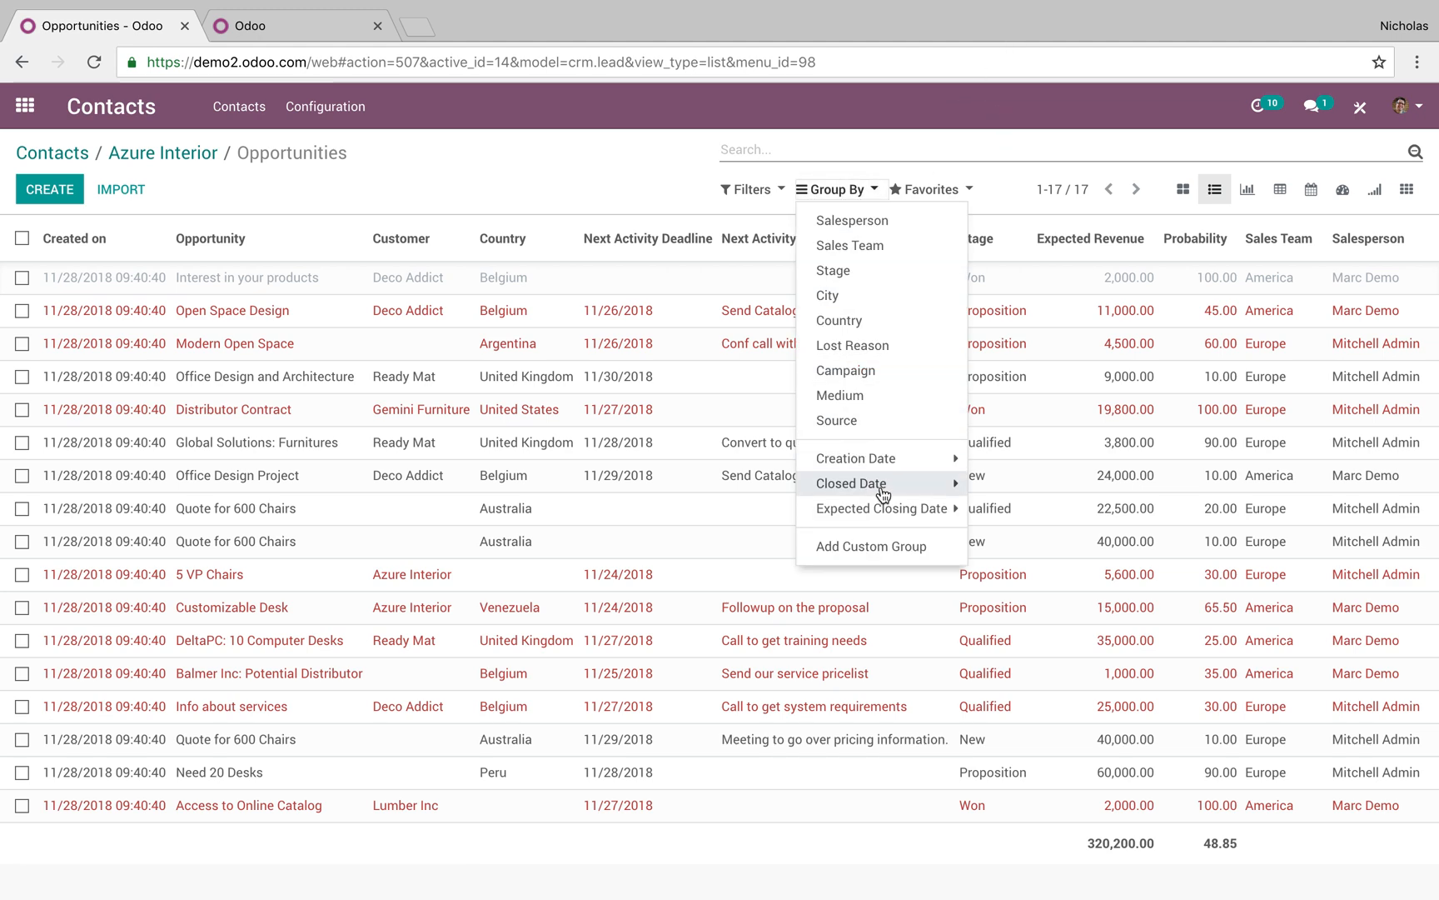
click(912, 509)
click(940, 585)
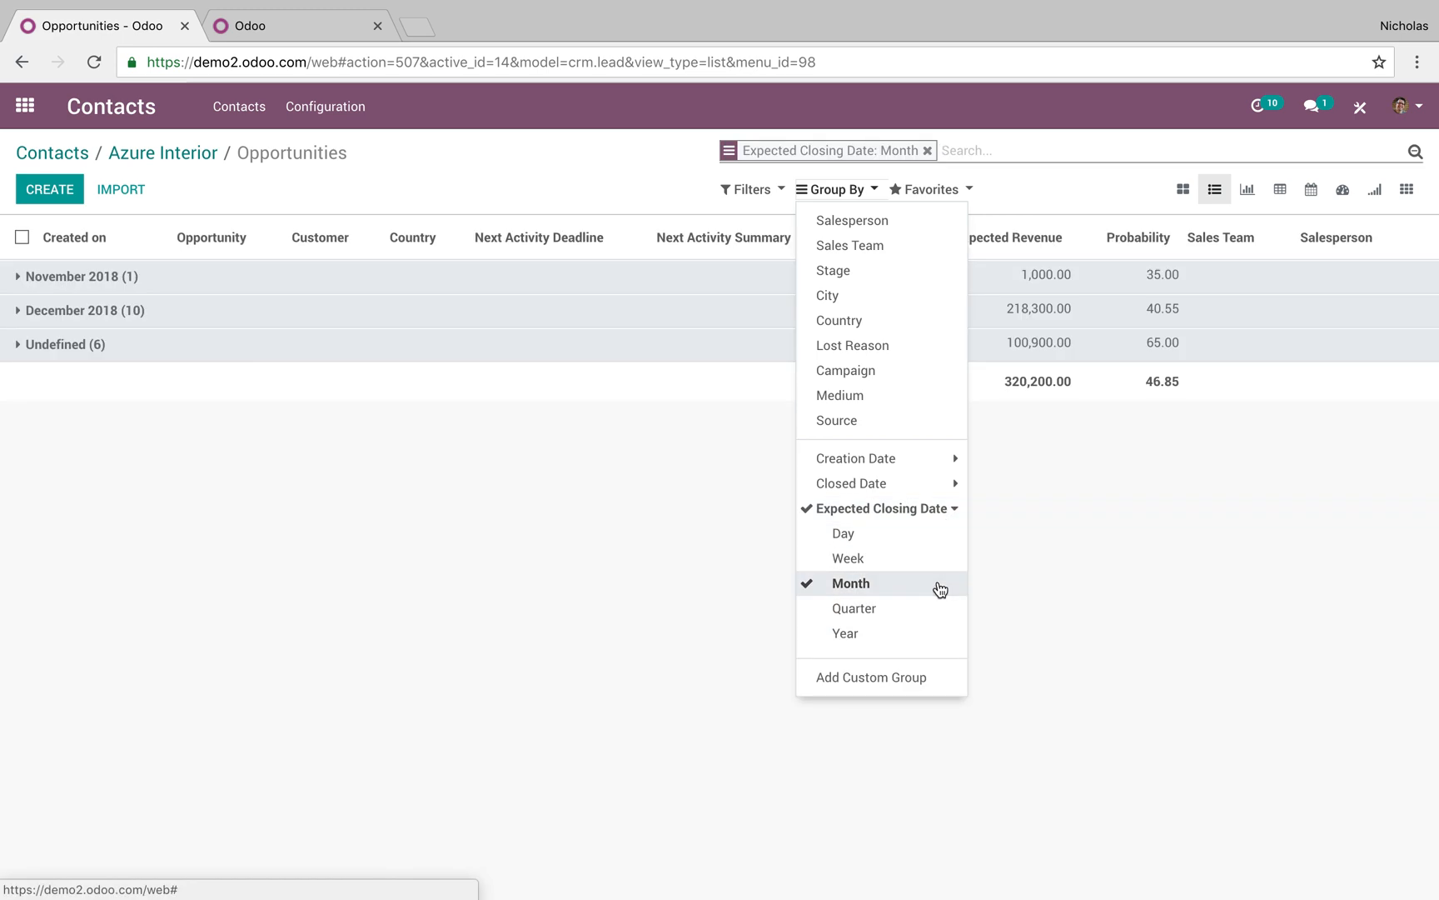
click(488, 500)
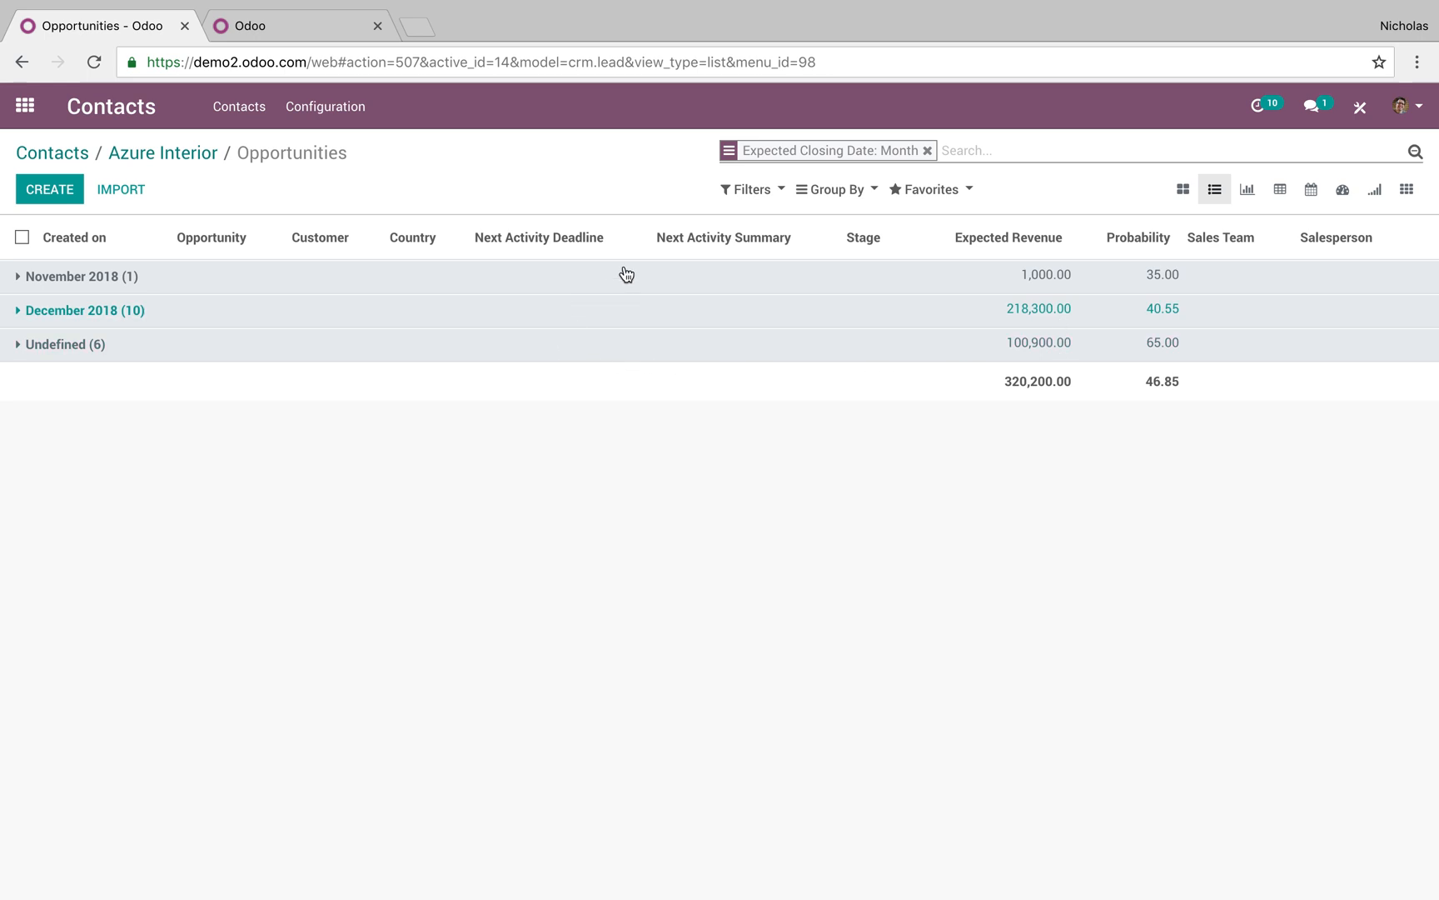
Add Salesperson as a second grouping level and expand the December 2018 group
click(816, 192)
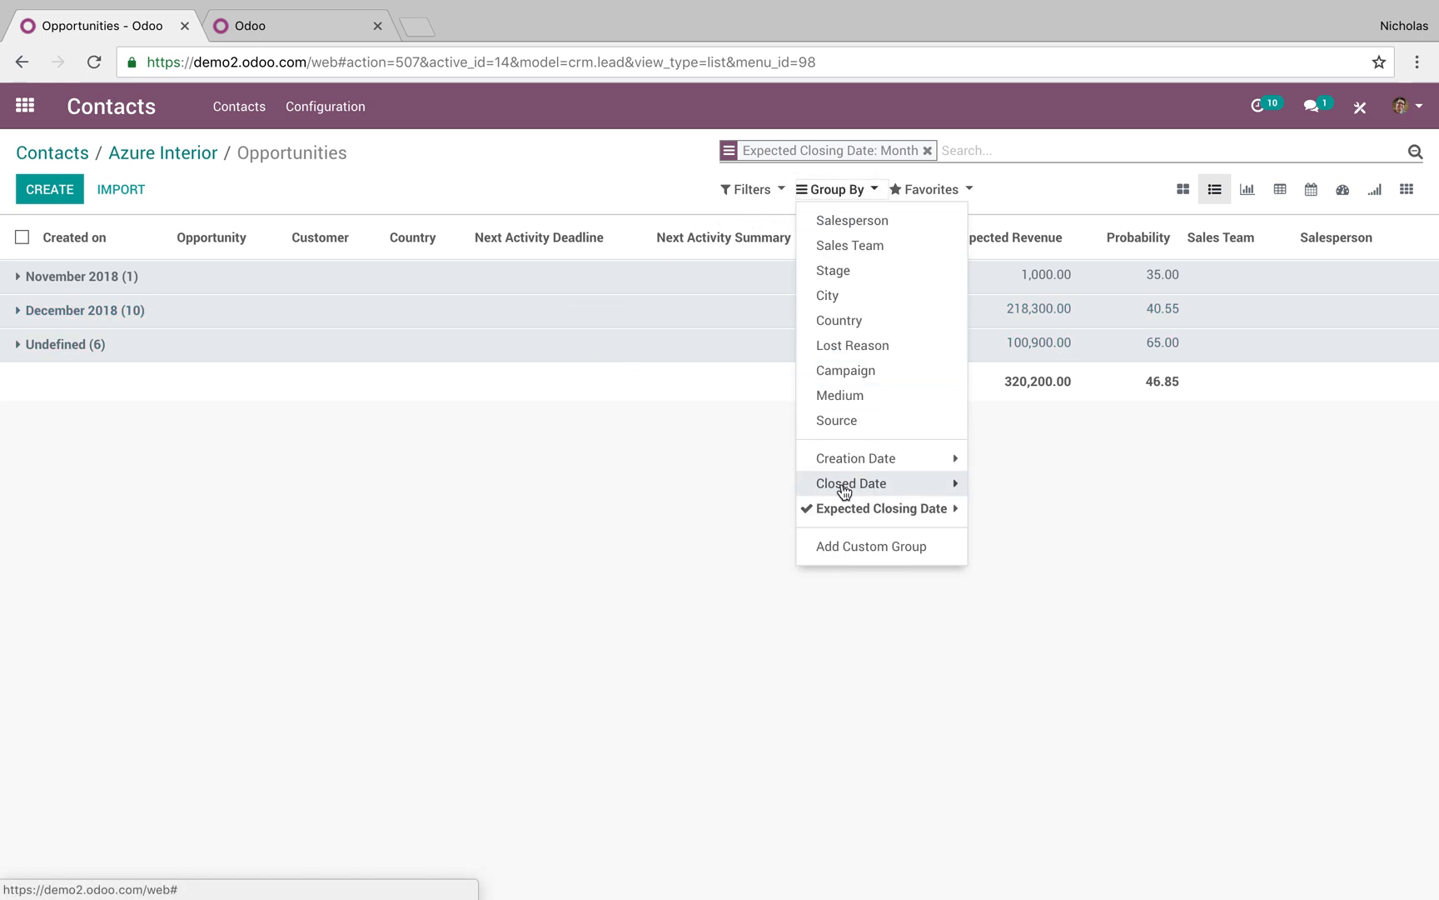
click(858, 220)
click(376, 521)
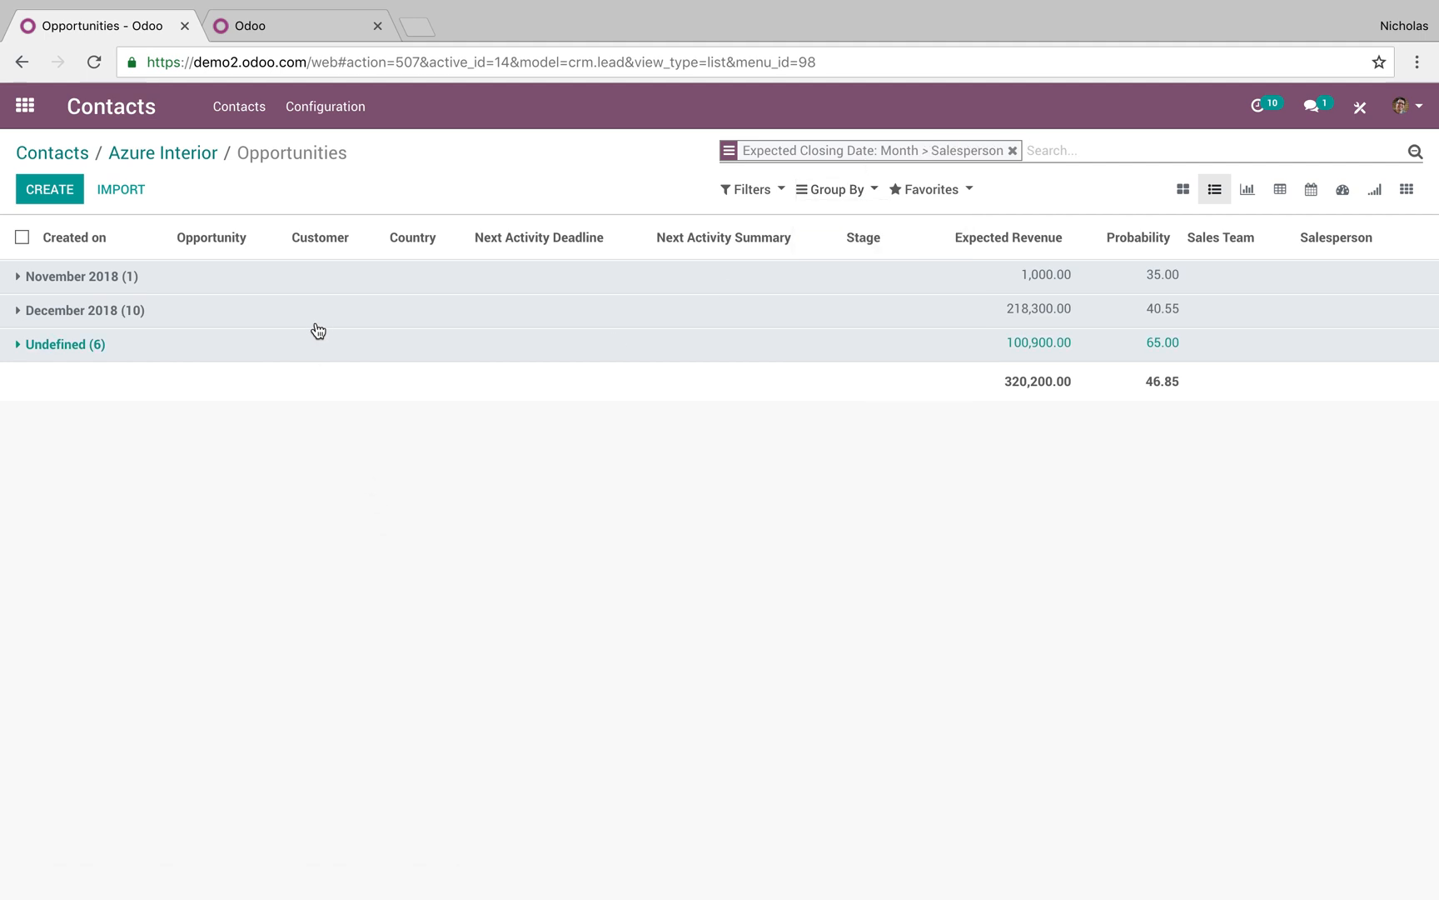
click(317, 317)
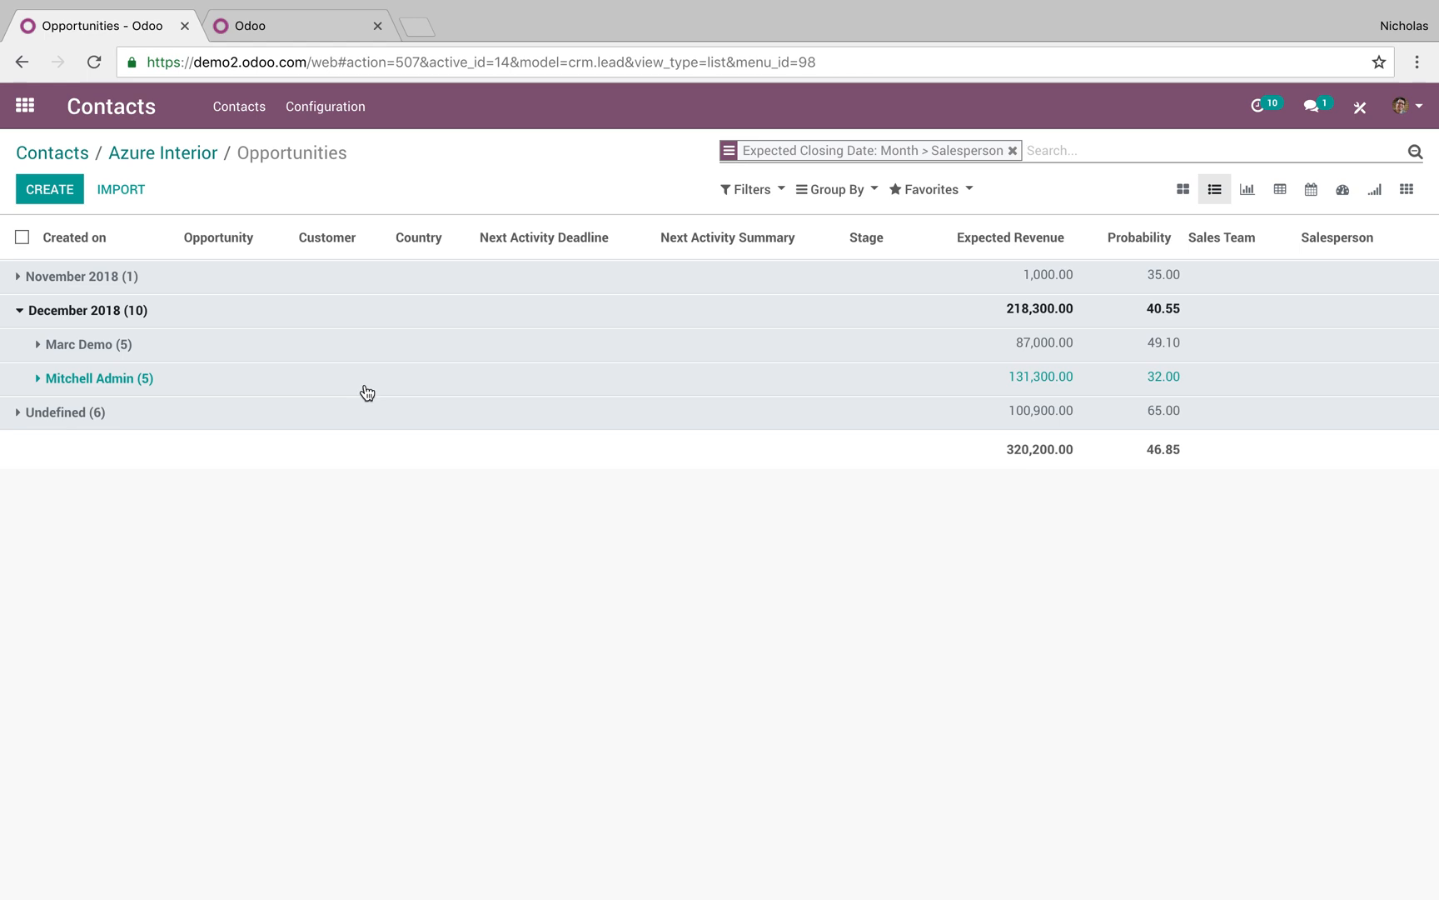
click(829, 191)
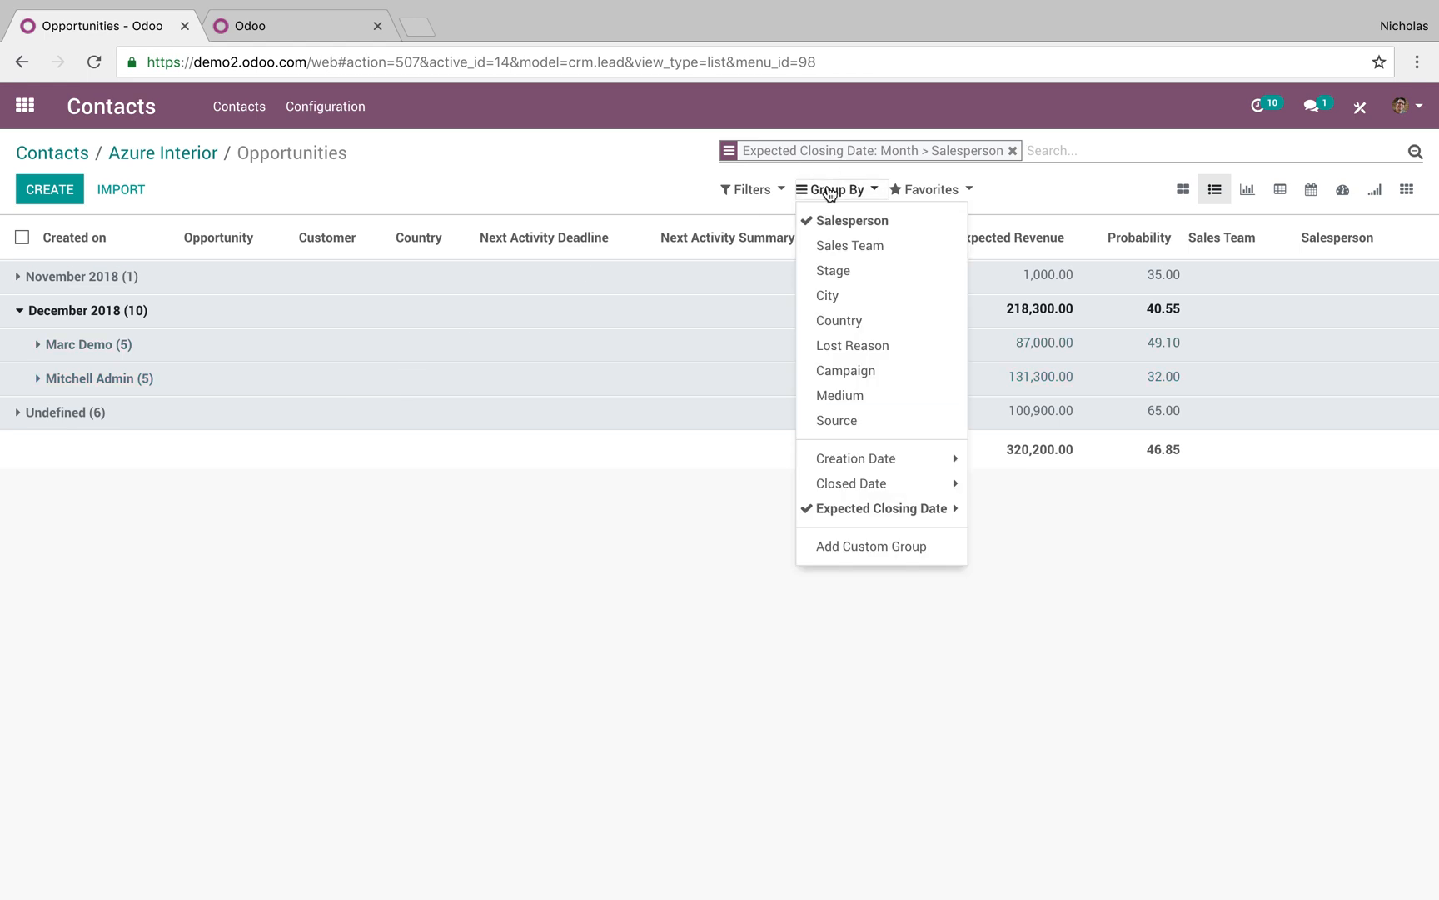
Add City and then Stage as further grouping levels
click(836, 272)
click(838, 271)
click(843, 288)
click(833, 271)
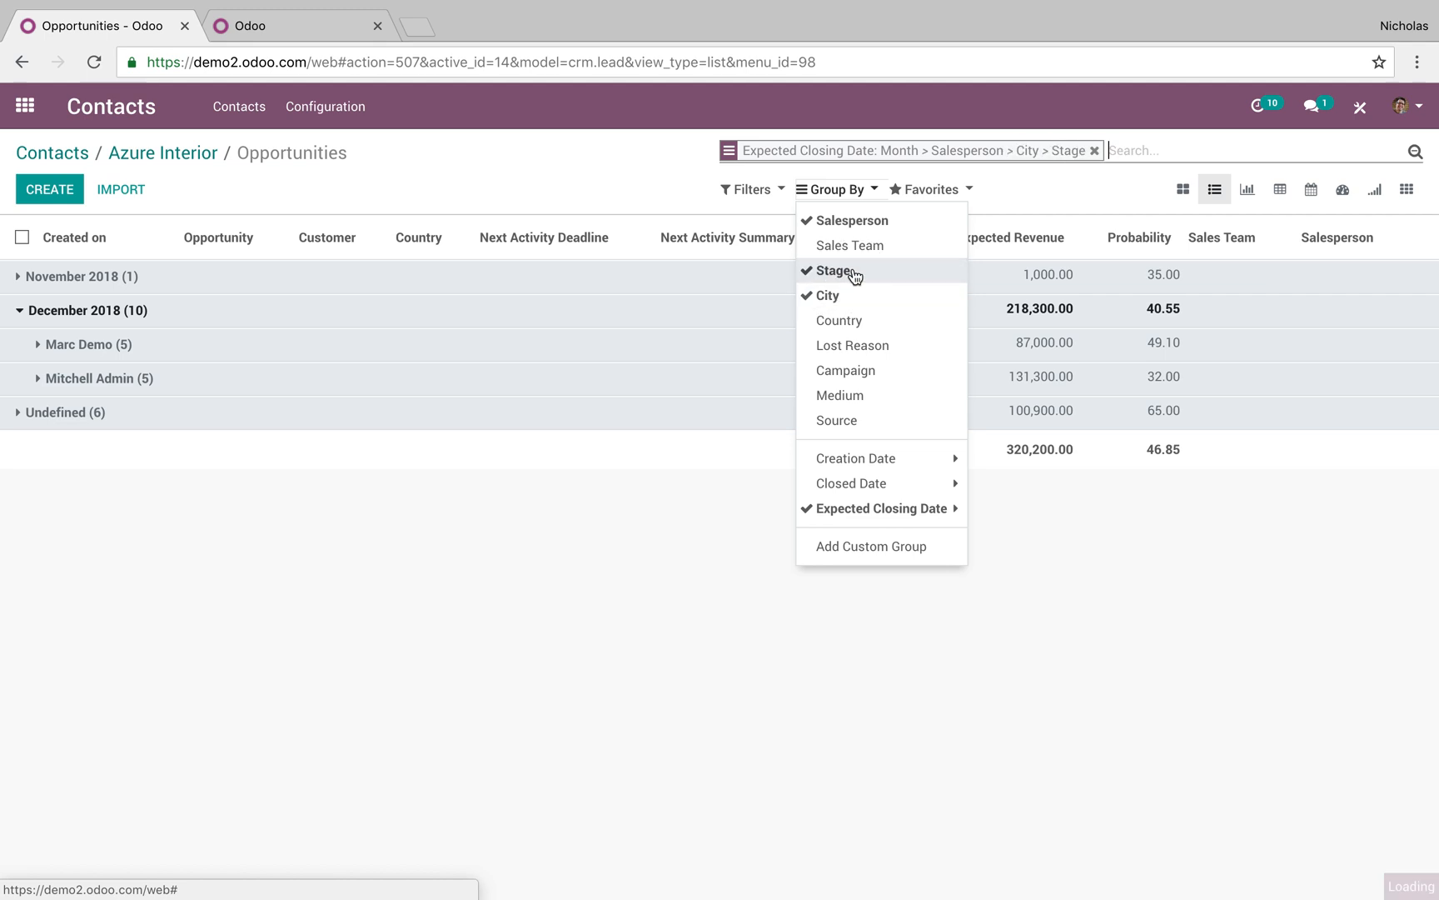
click(476, 613)
Drill into the second salesperson's Melbourne and Liverpool groups by stage
click(314, 382)
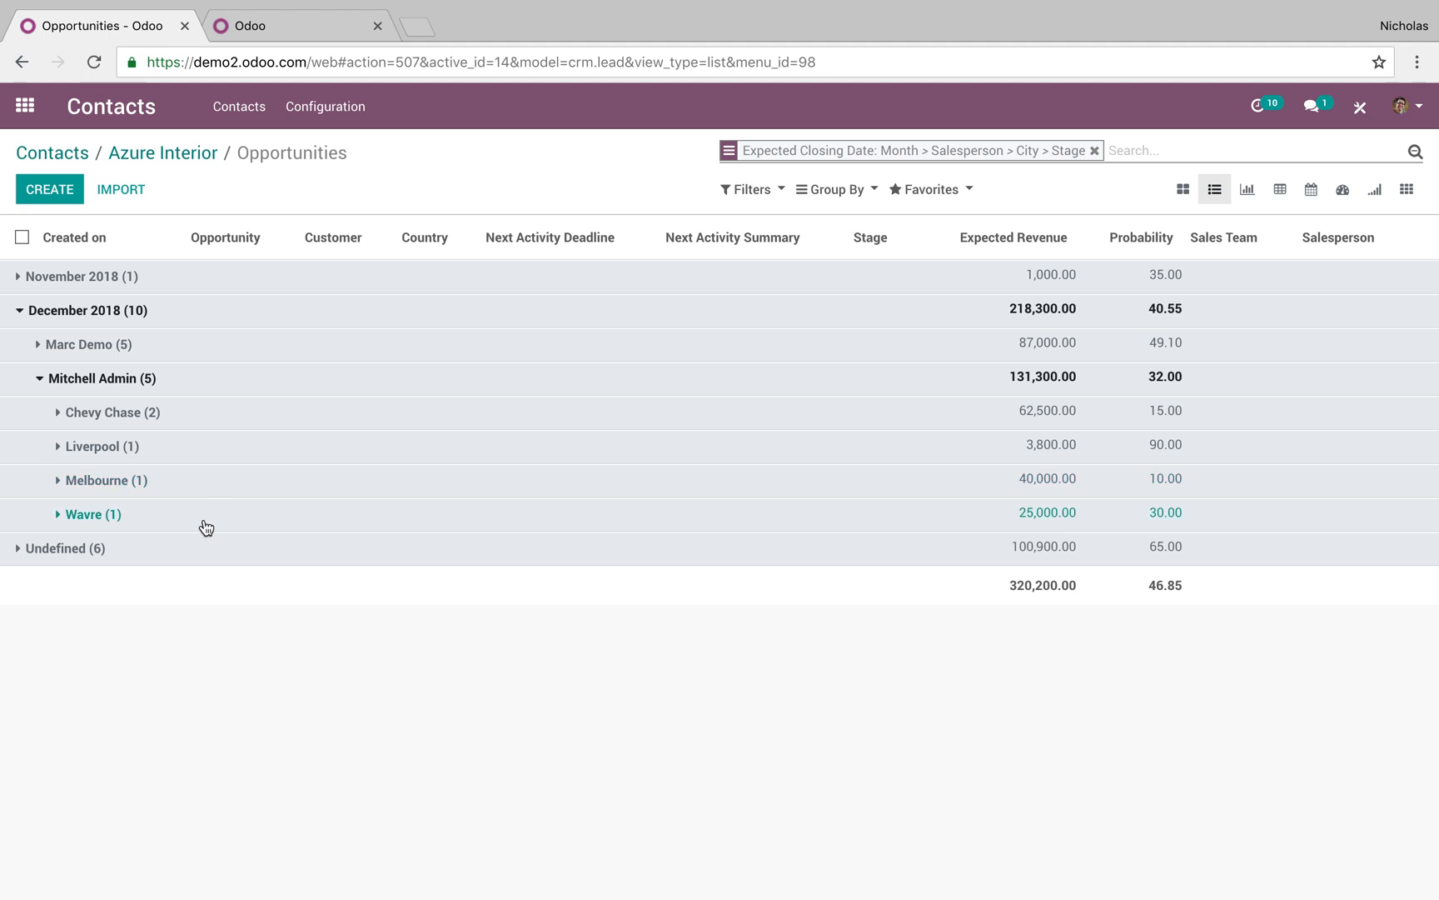
click(344, 490)
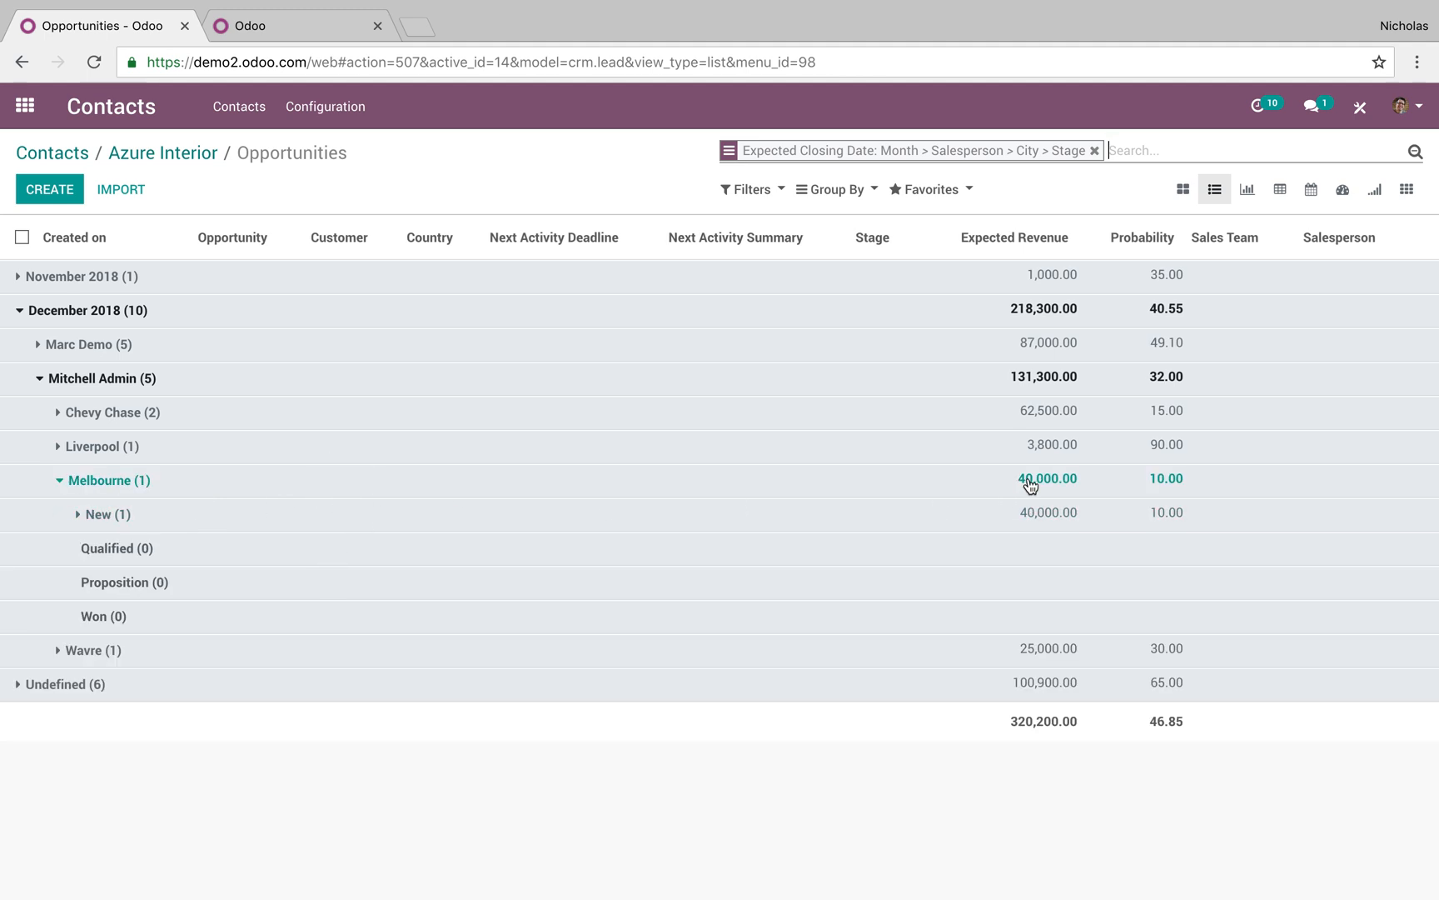
click(907, 530)
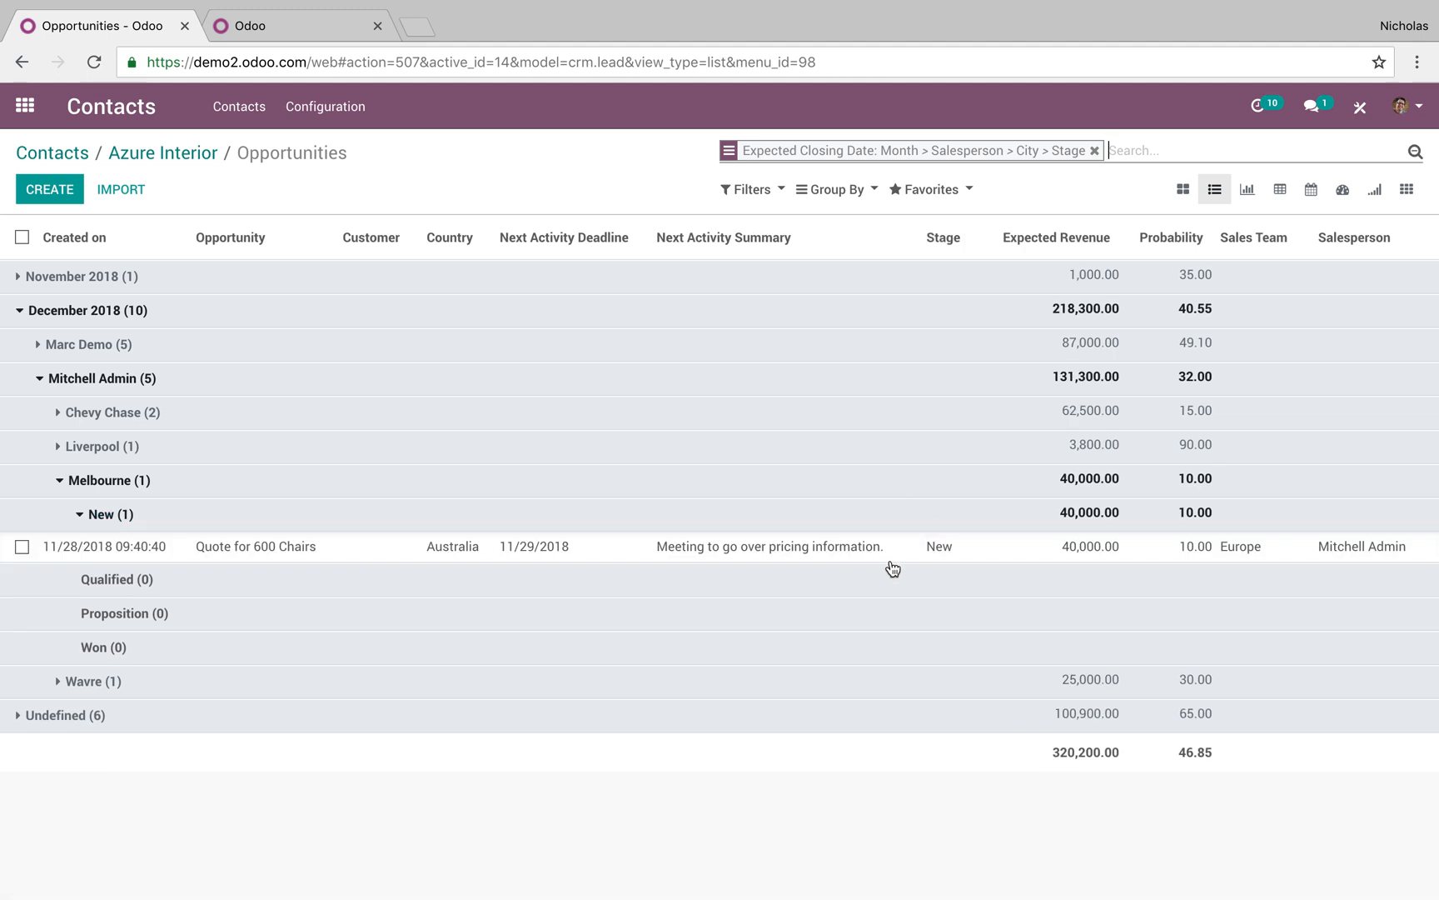
click(611, 454)
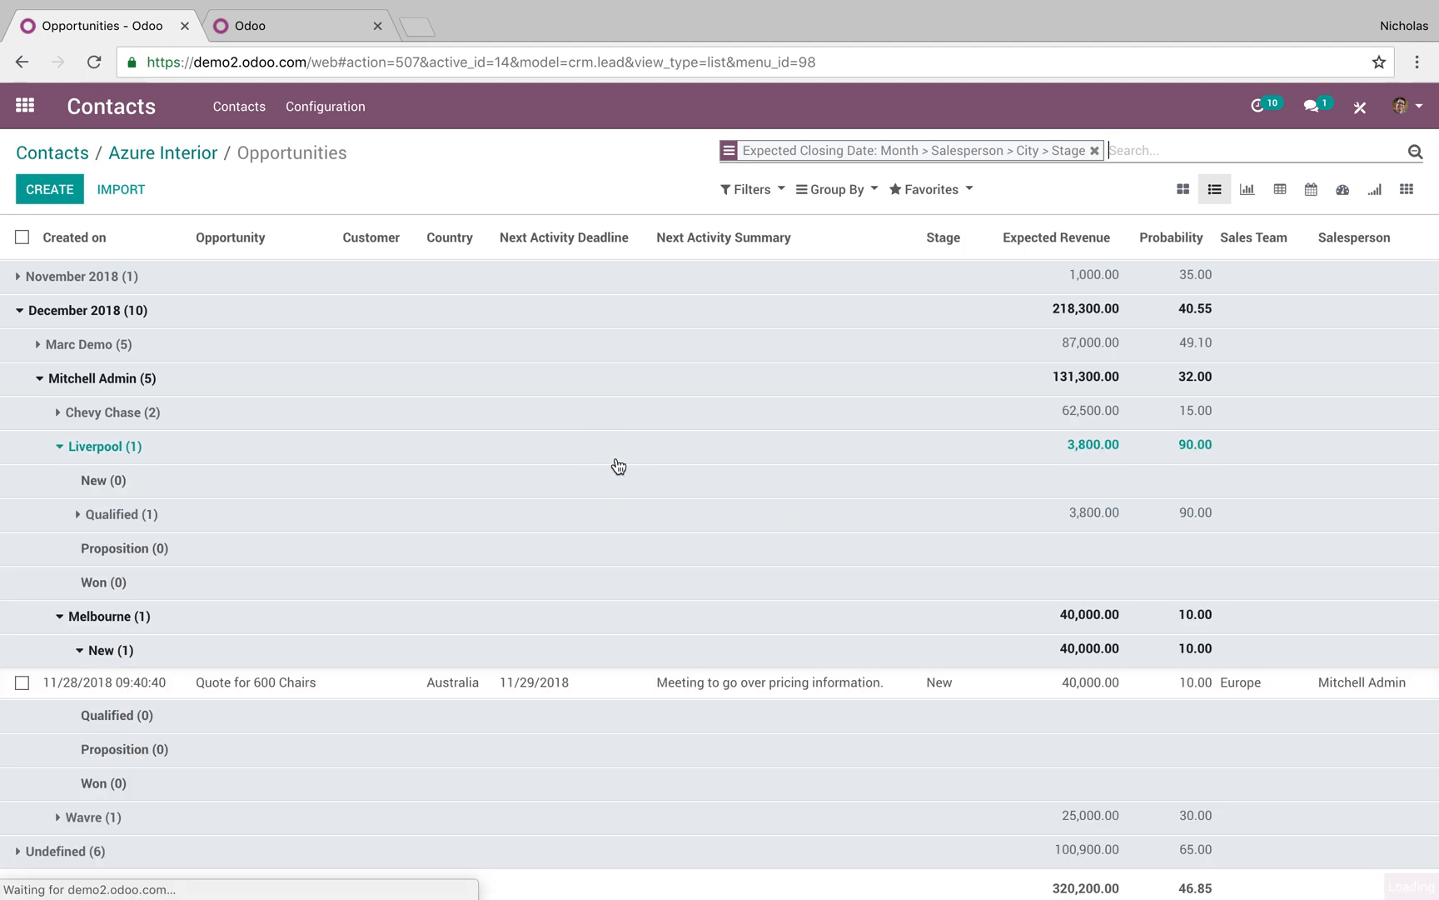
click(457, 514)
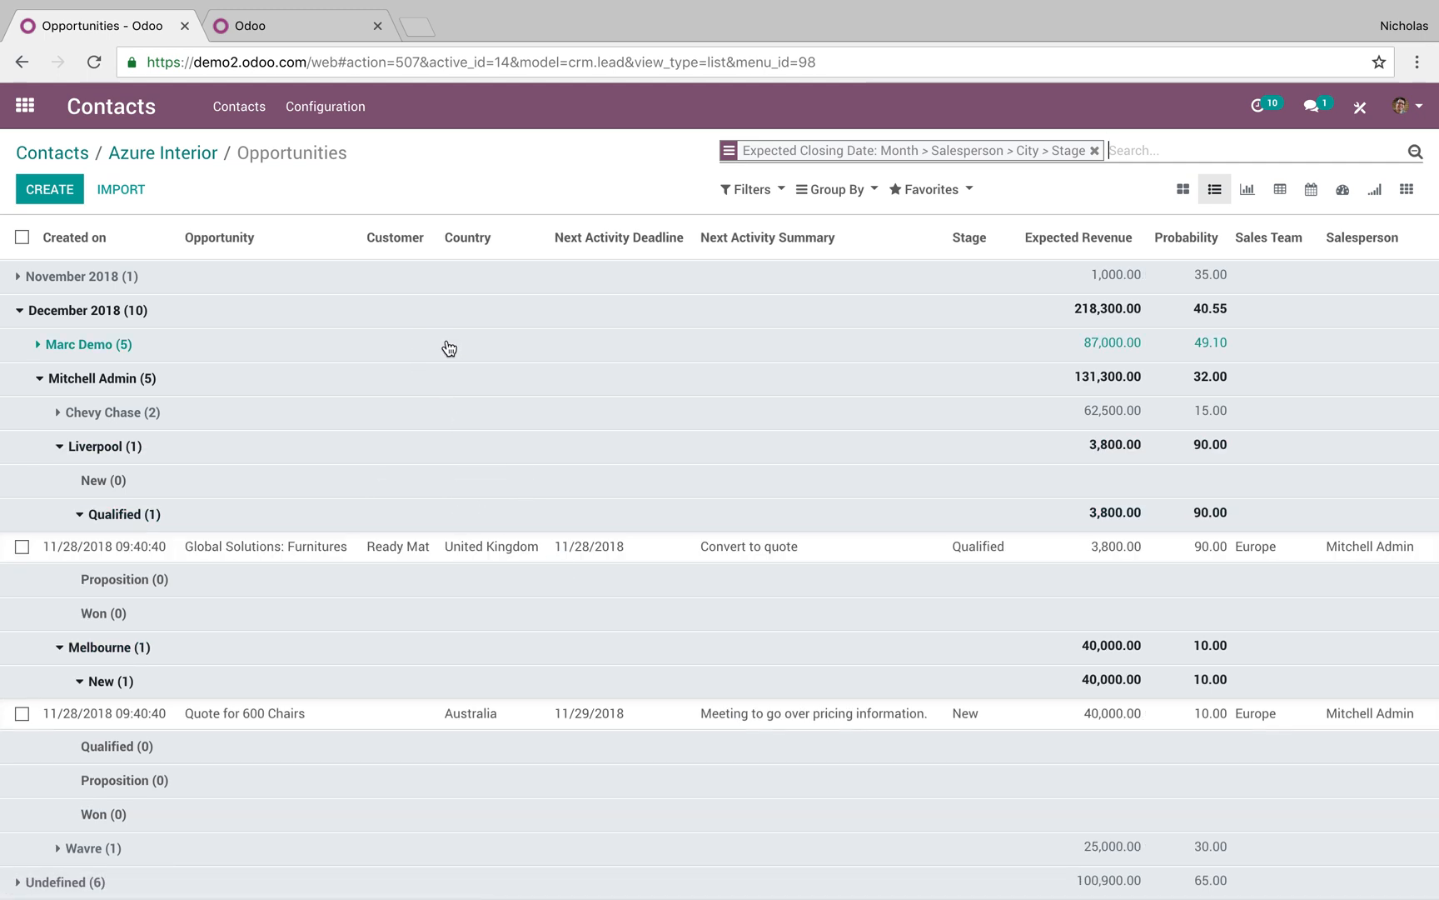
Drill into the first salesperson's Caracas Proposition group and open Customizable Desk
click(449, 346)
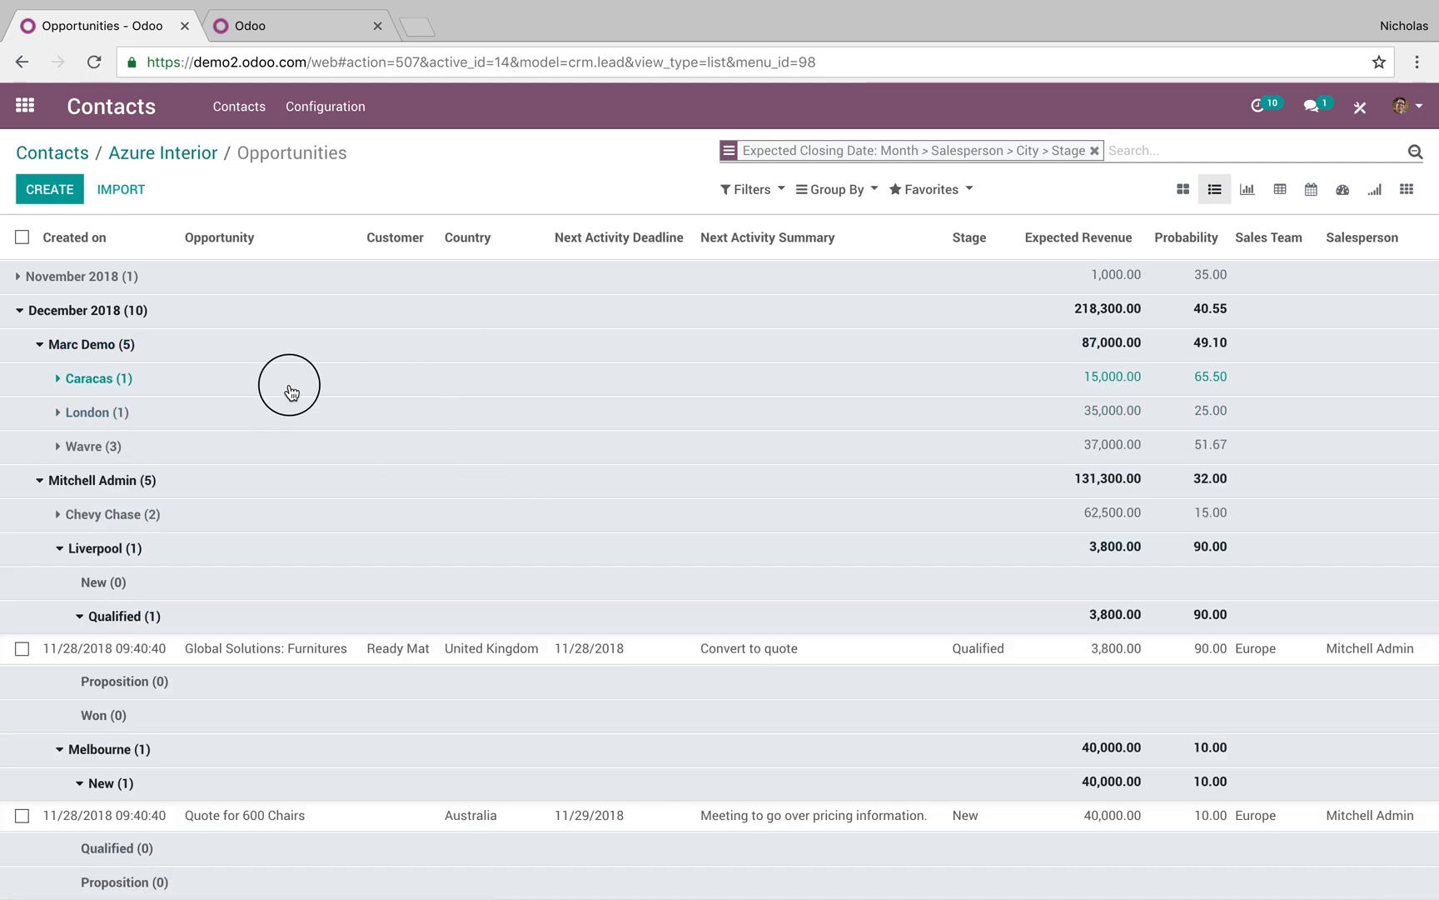
click(291, 392)
click(257, 484)
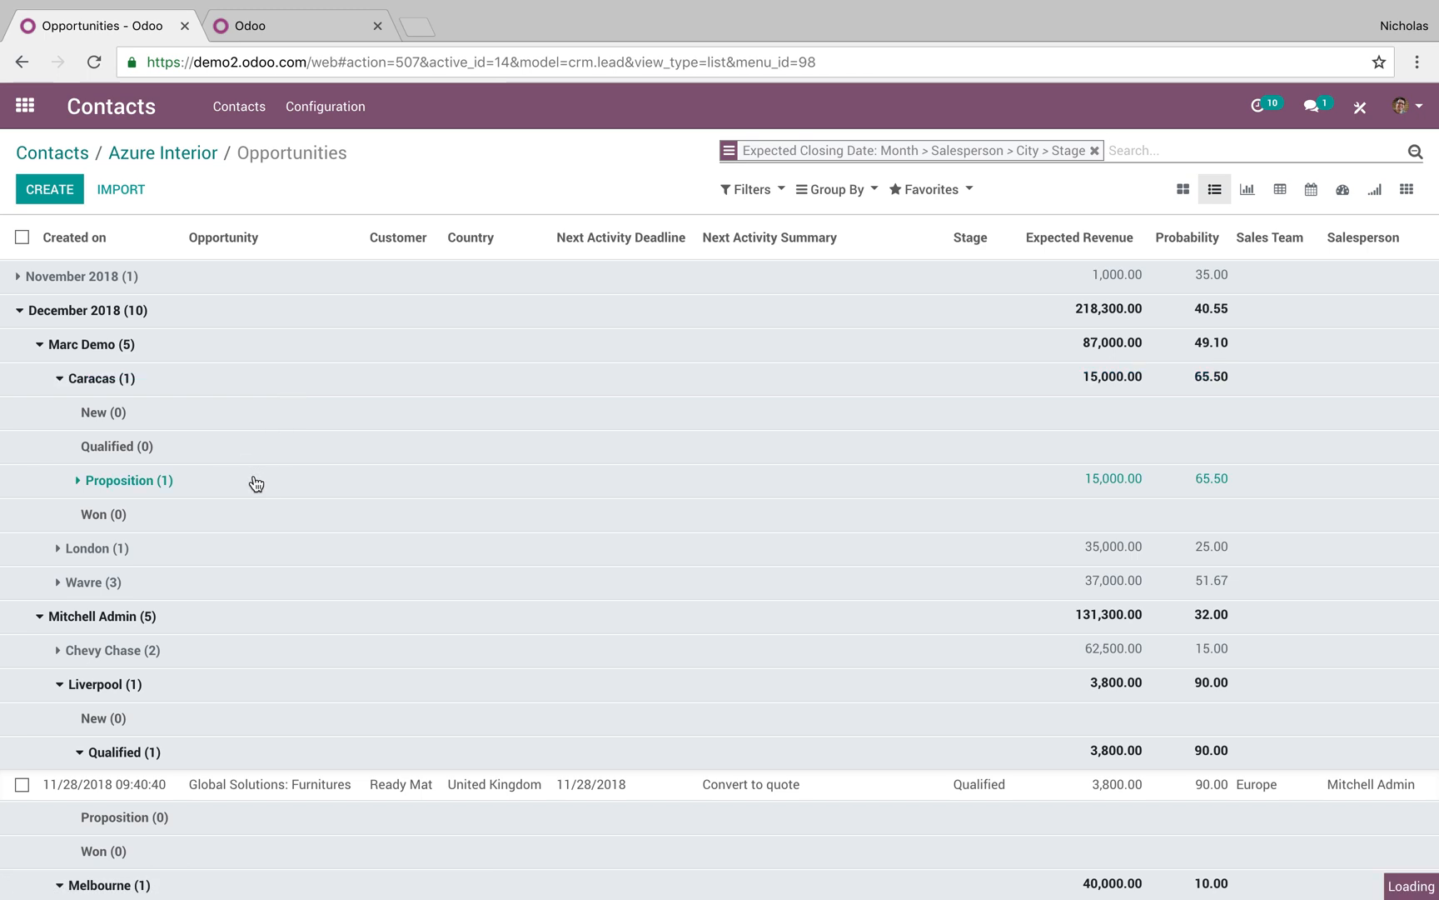
click(408, 512)
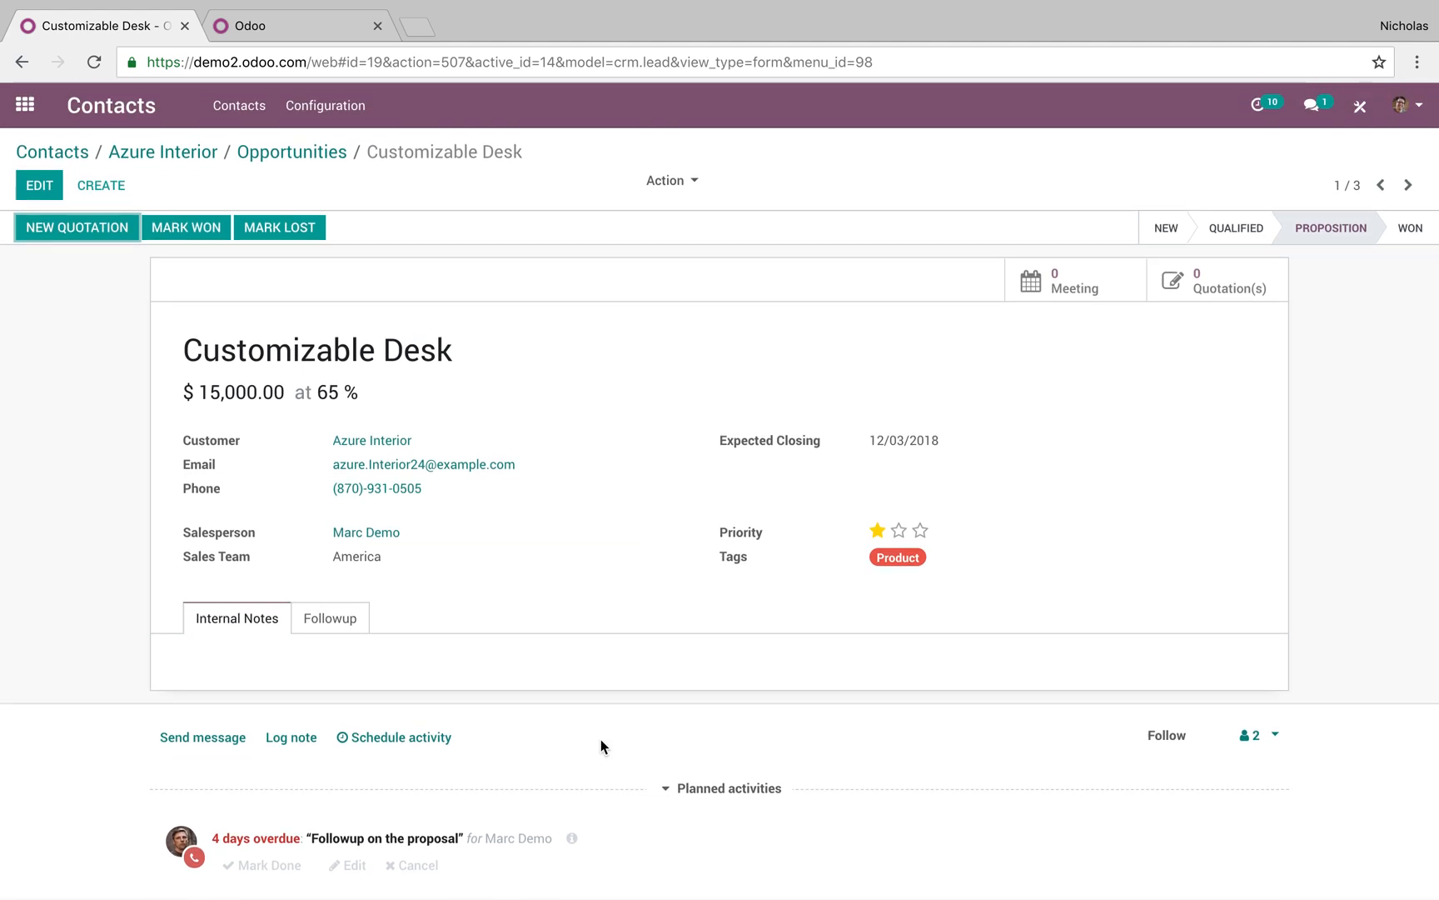
Mark the overdue proposal followup done with call feedback and plan a next activity
scroll(600, 737, down, 5)
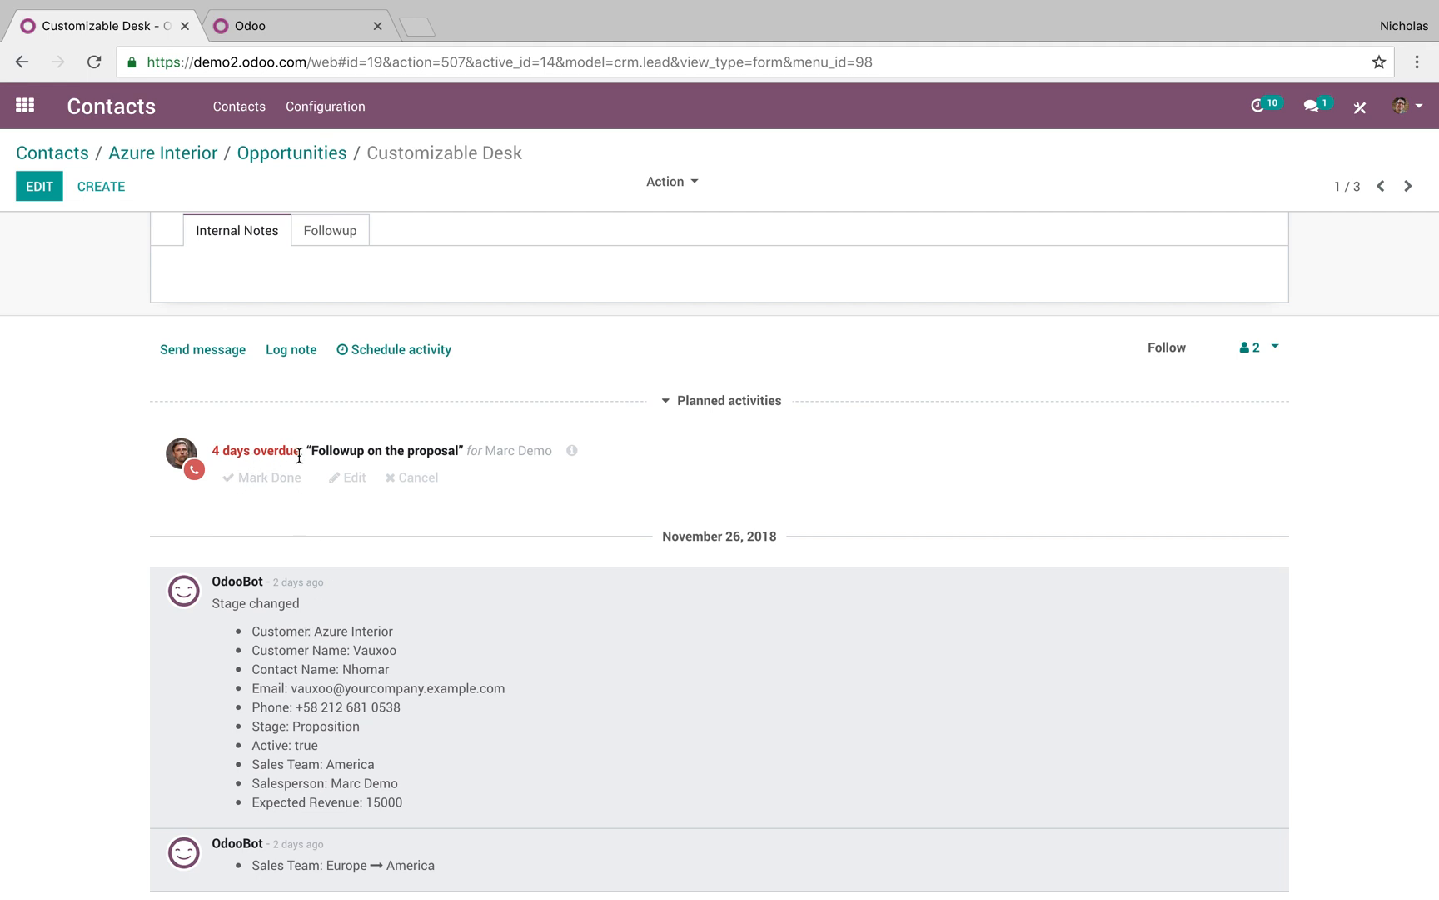
scroll(296, 466, up, 1)
click(273, 568)
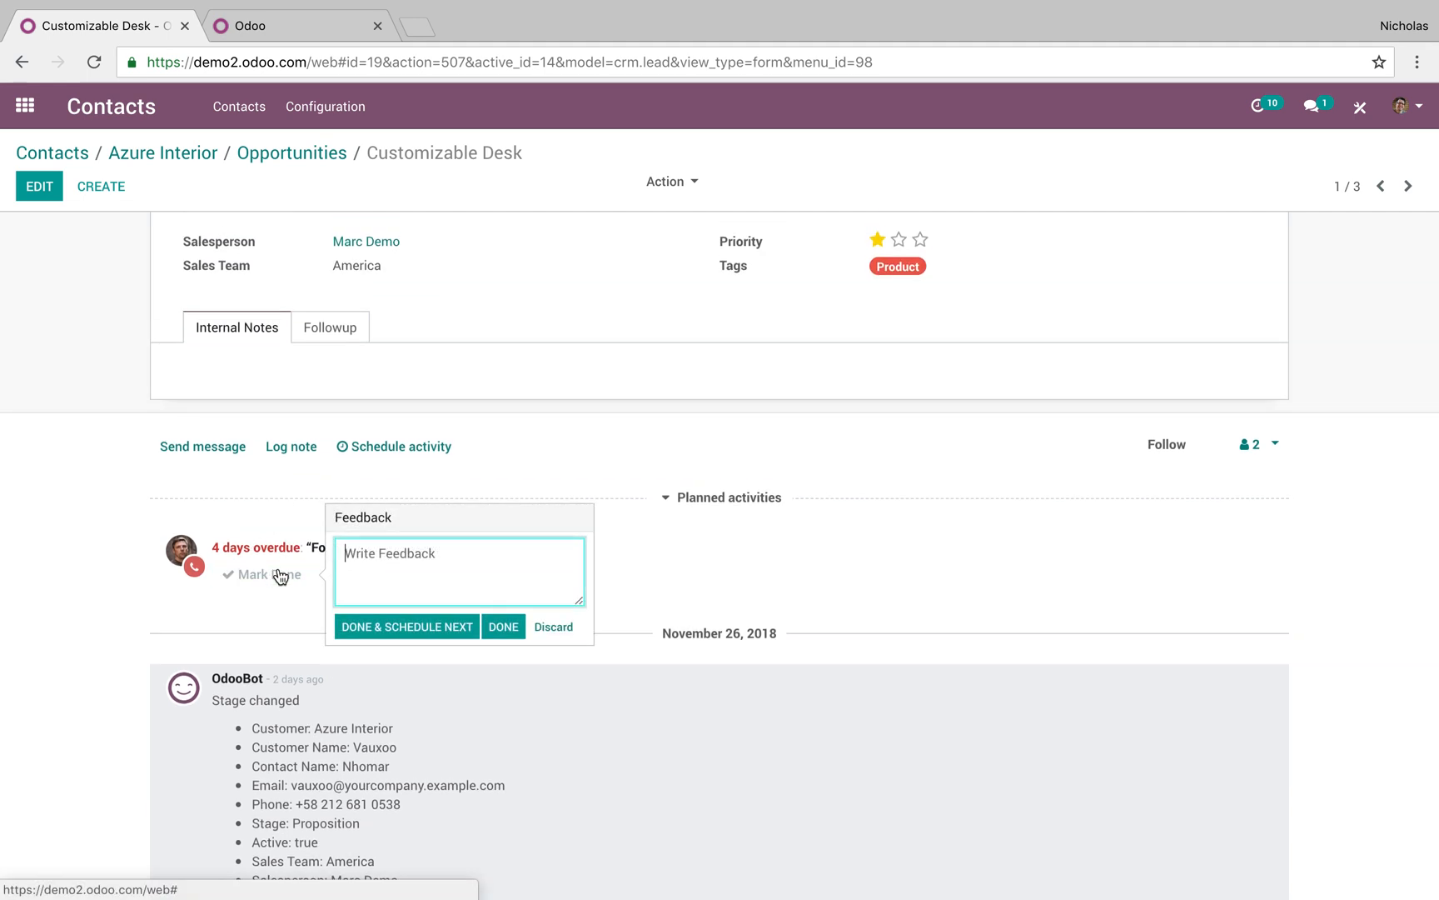
text(C)
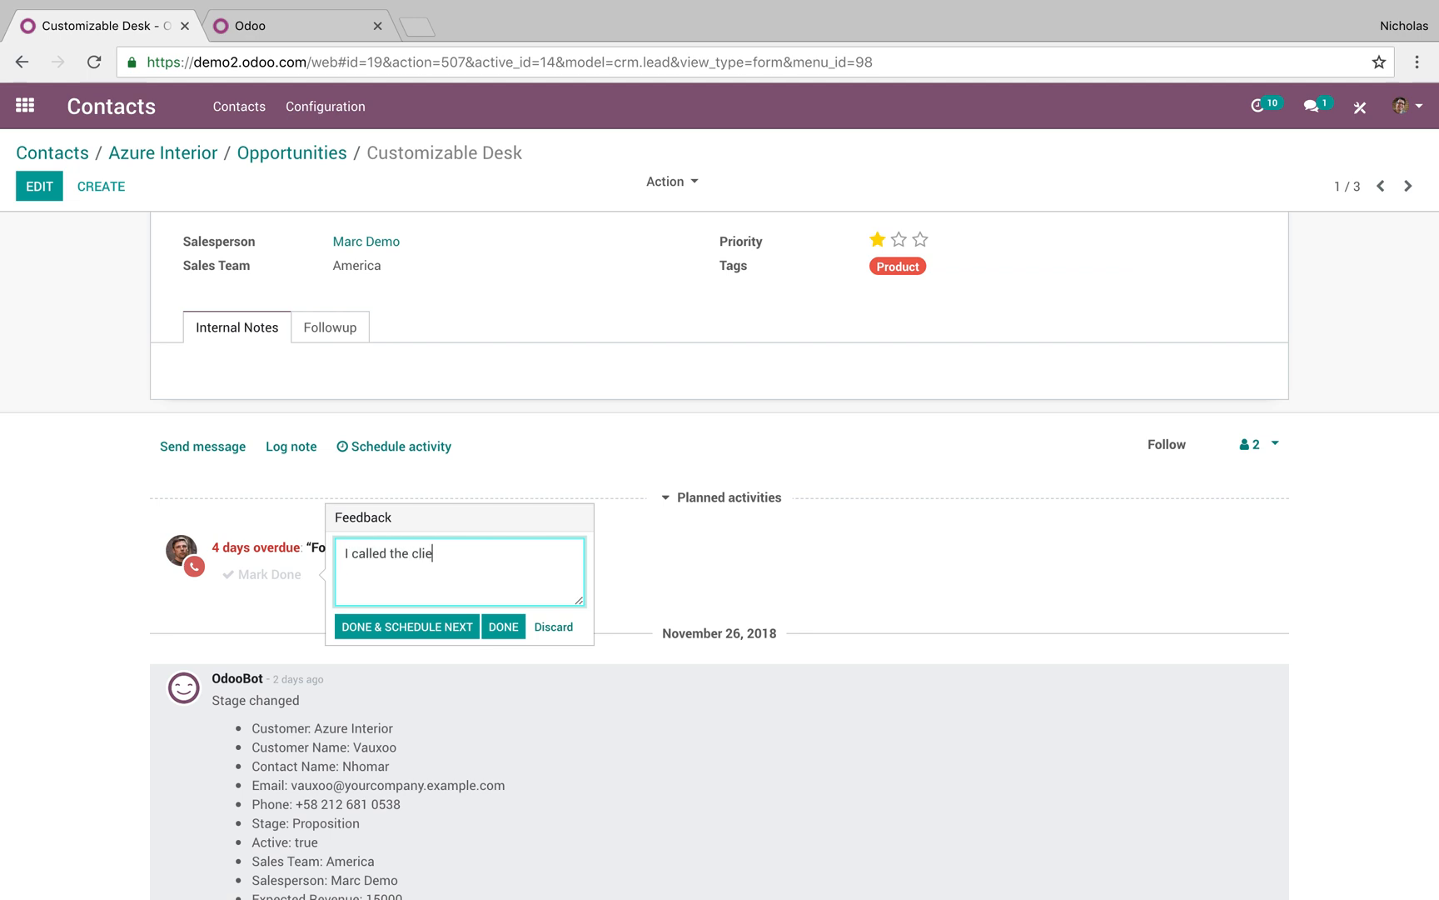
click(449, 631)
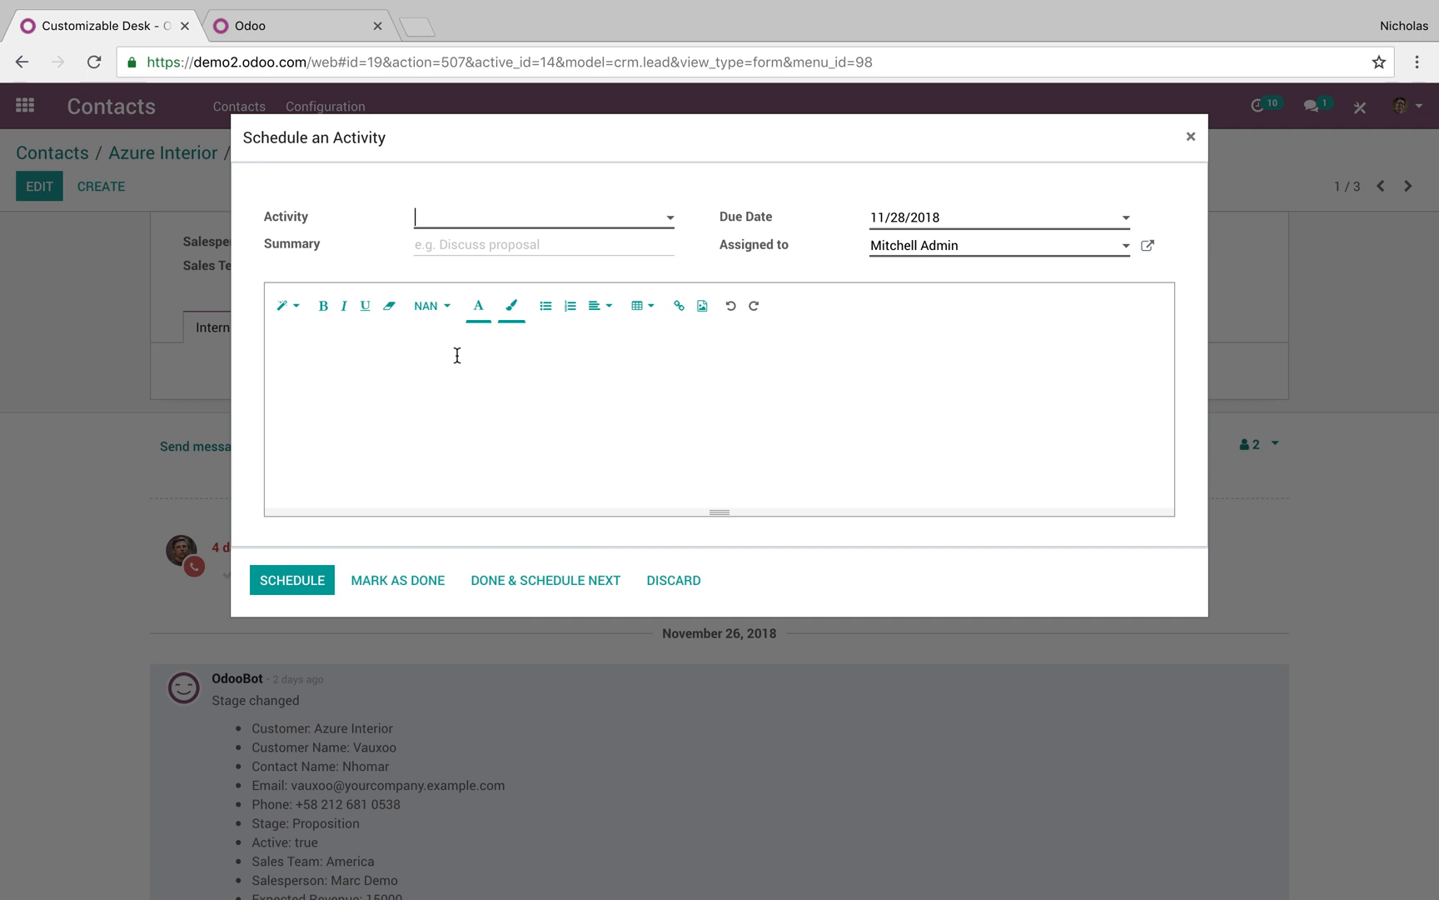
Schedule an Email activity due 11/30/2018 with the note 'Send quote!' coloured red
click(475, 225)
click(486, 245)
click(964, 217)
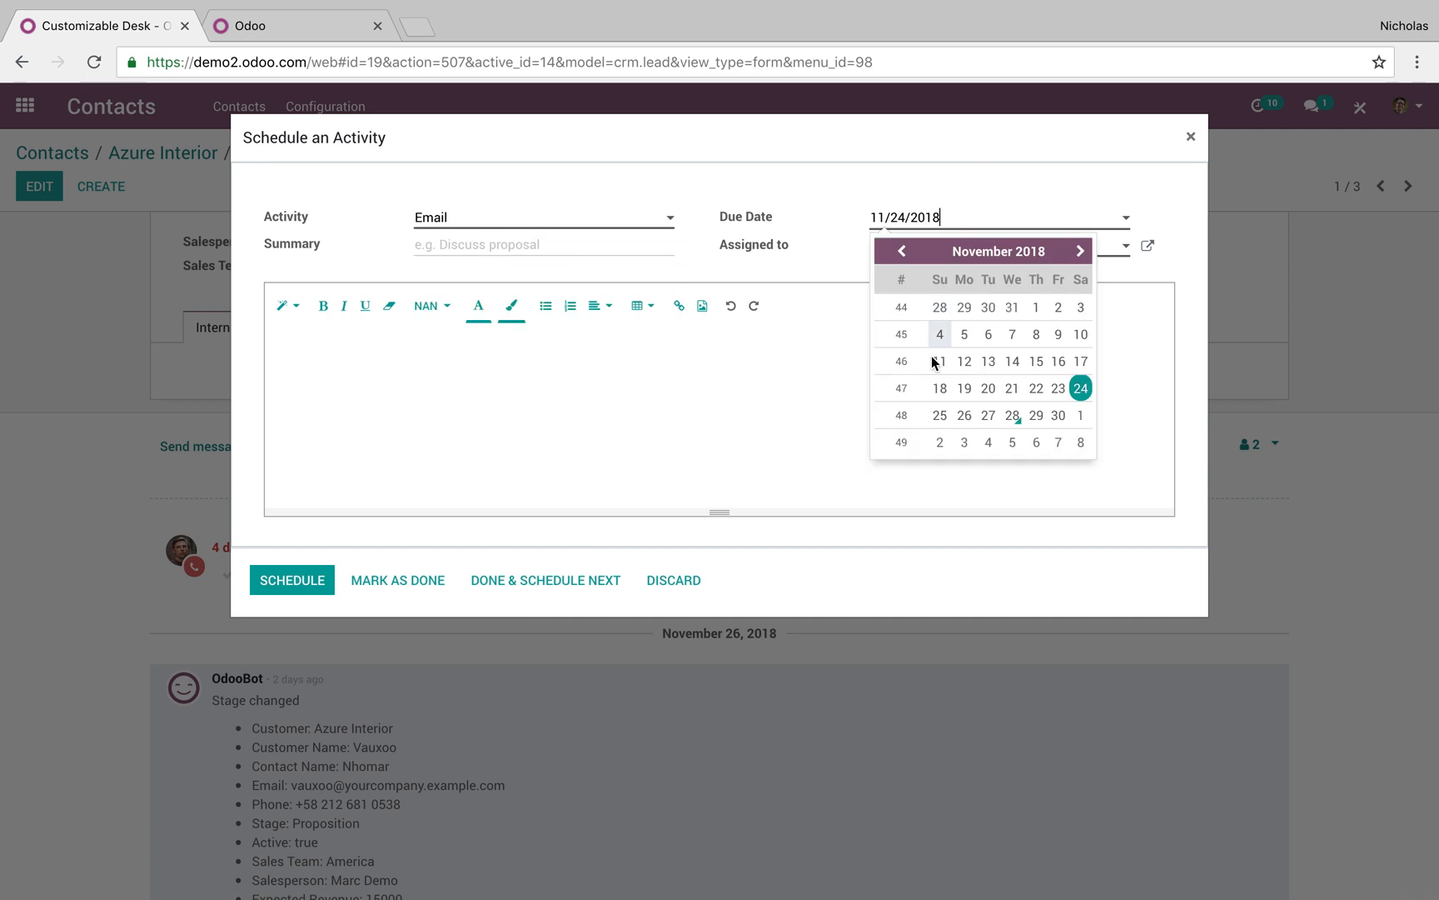
click(1053, 417)
click(1051, 418)
text(Send quote!)
drag(412, 345, 274, 346)
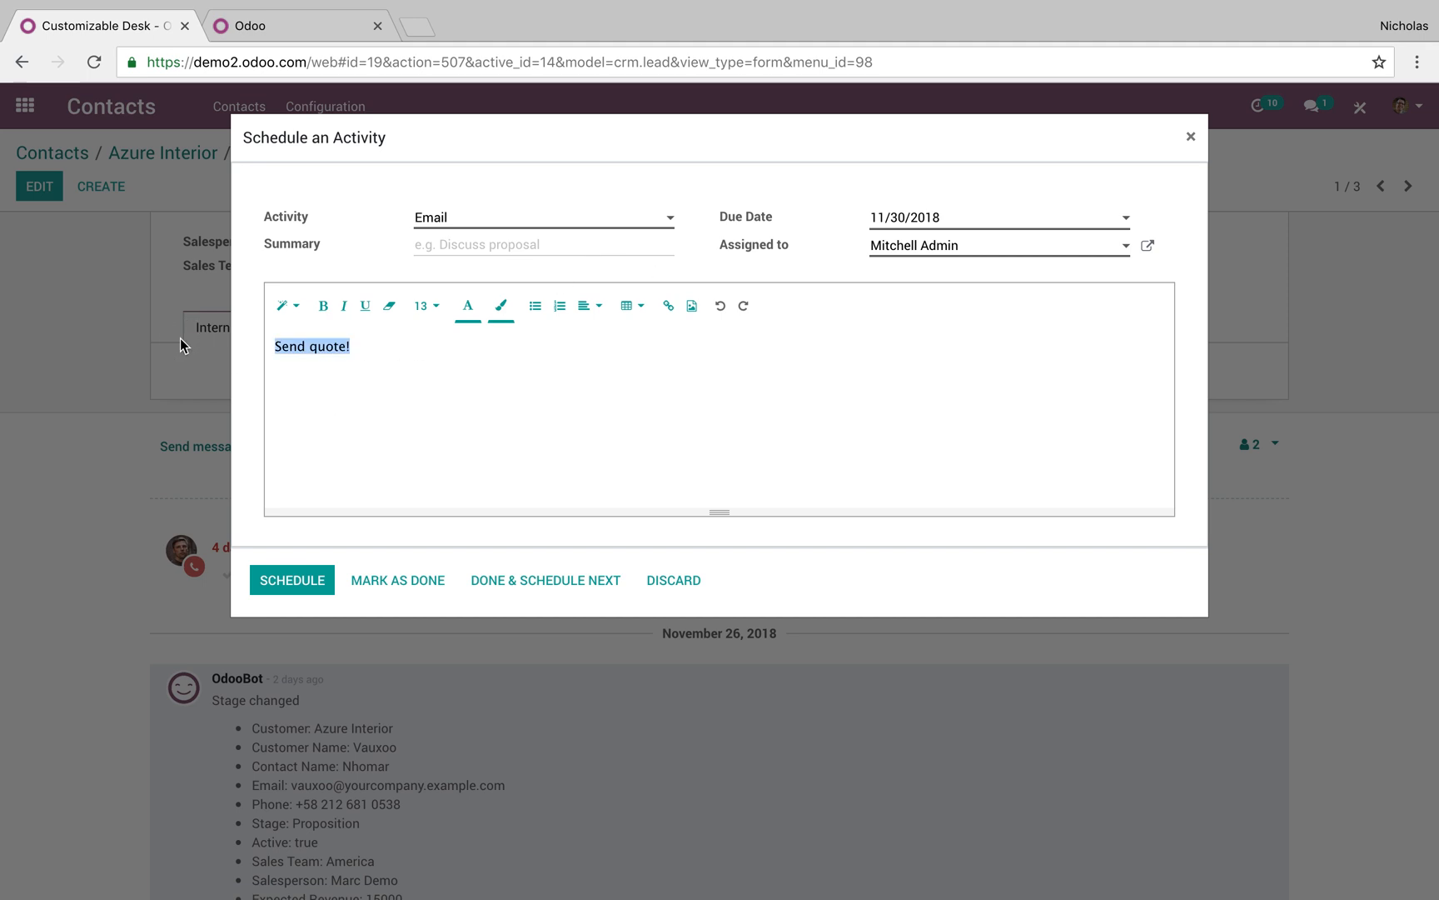
click(468, 306)
click(476, 279)
click(300, 583)
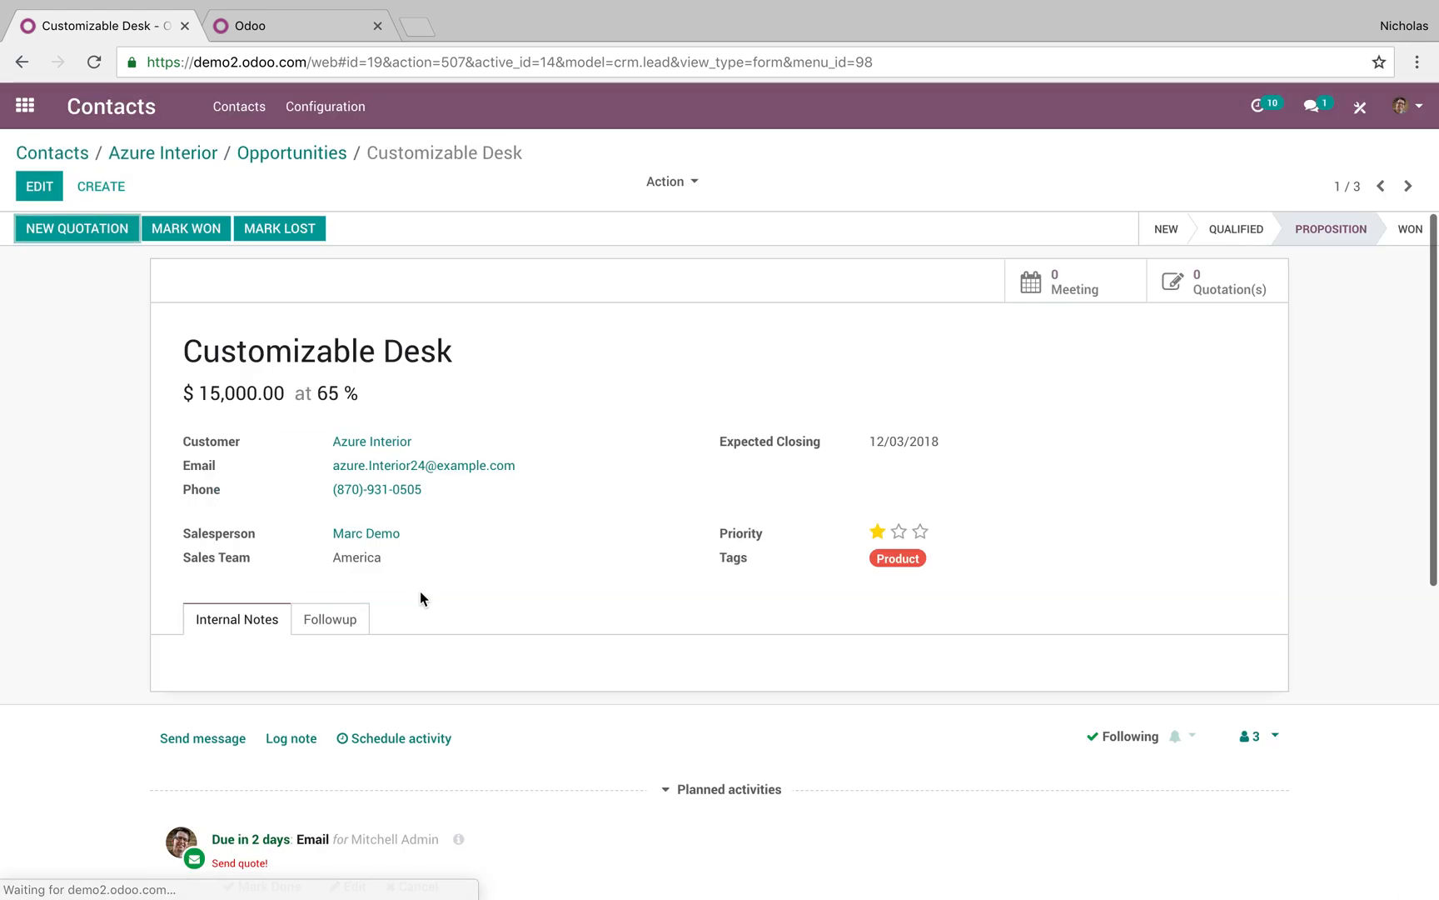
Check the pending activities overview, then return to the Azure Interior record and contacts list
scroll(419, 584, down, 1)
scroll(330, 709, up, 3)
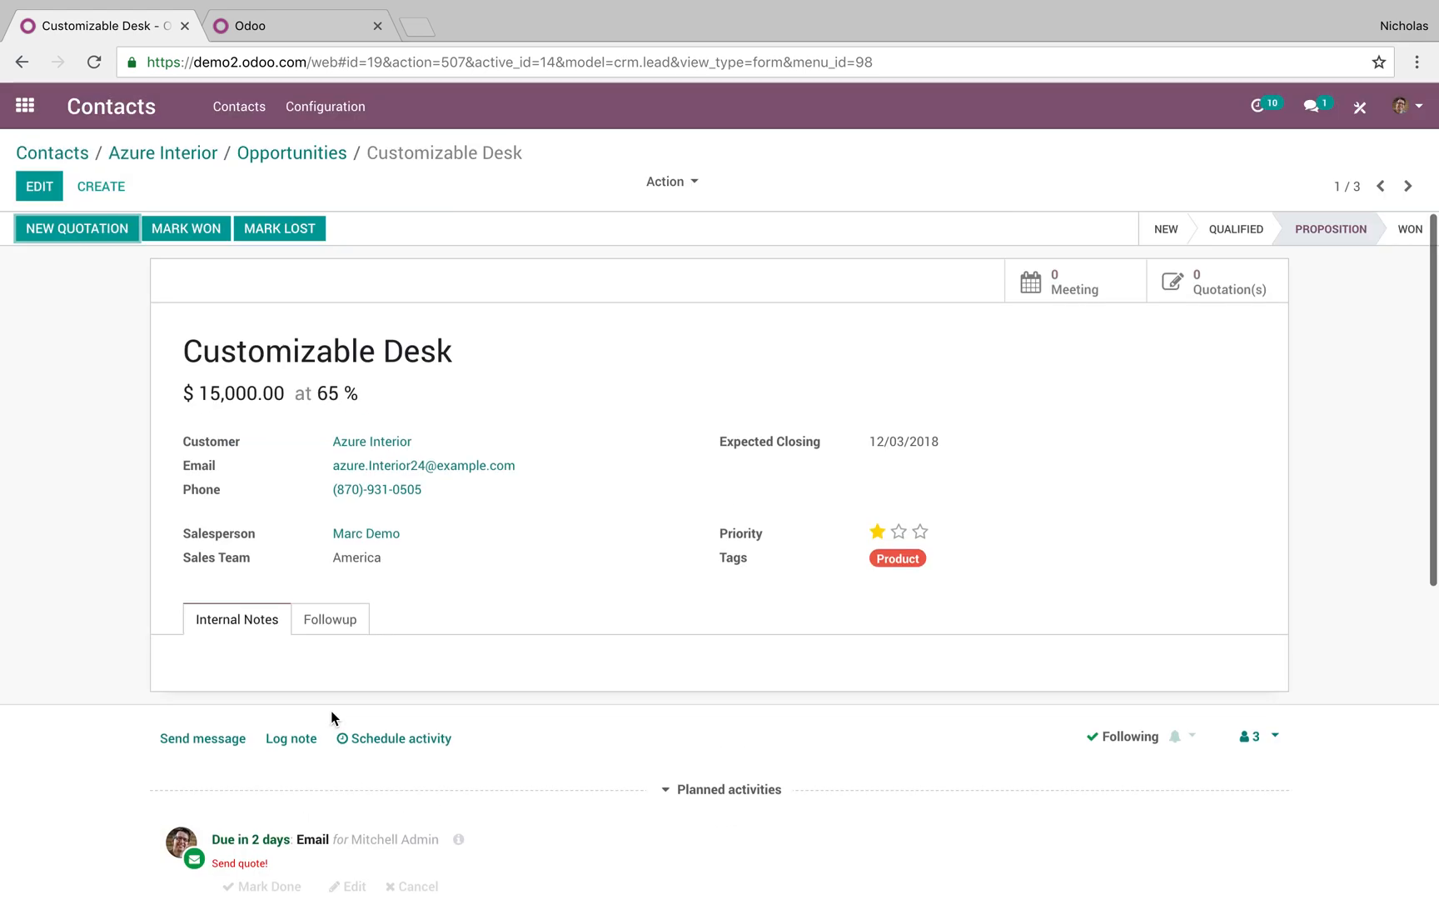
click(1261, 105)
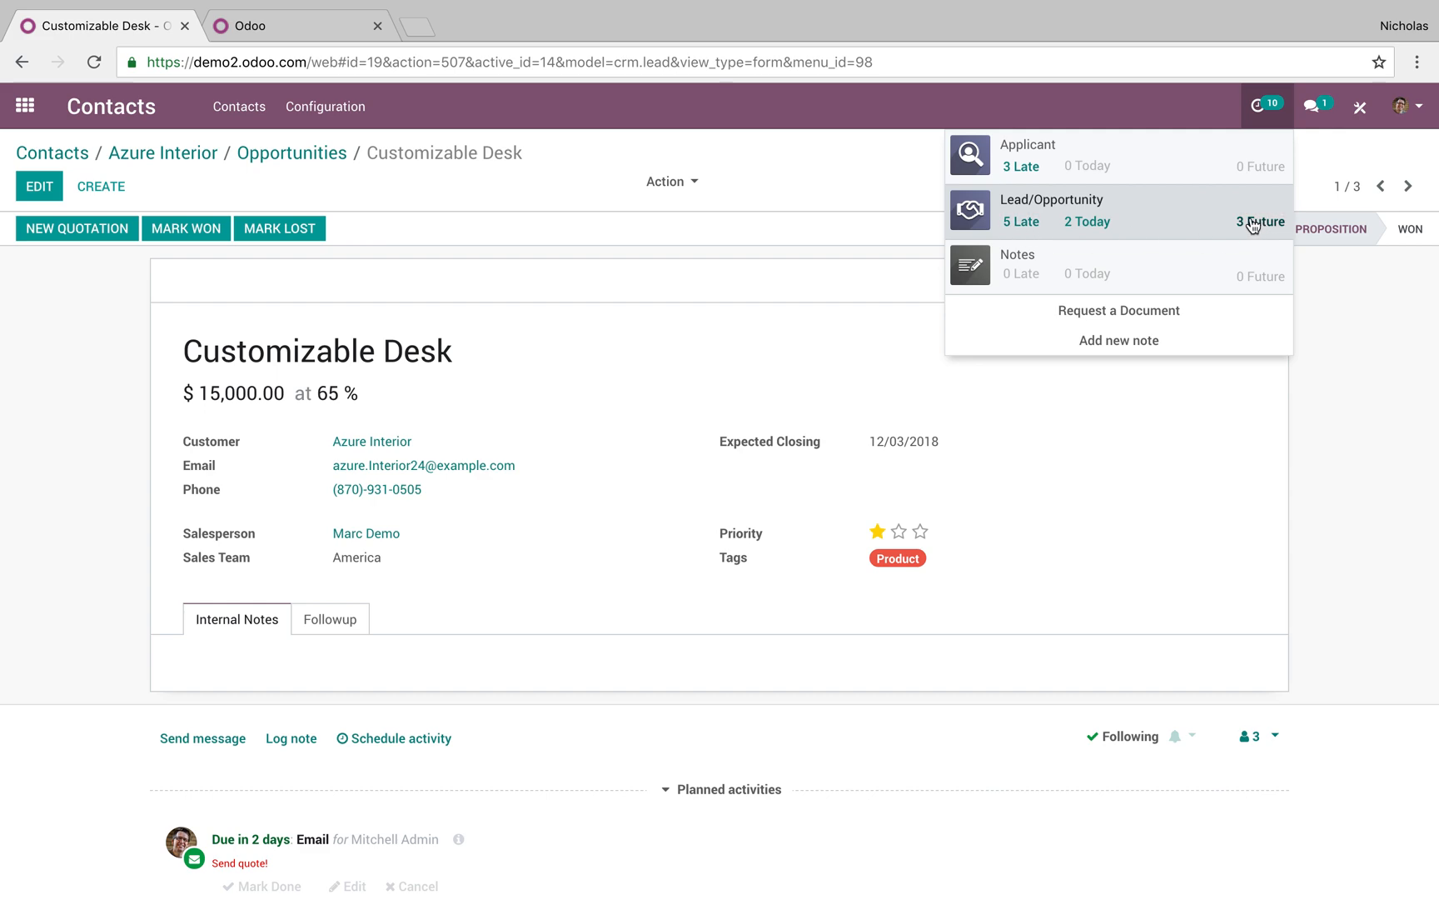
click(4, 361)
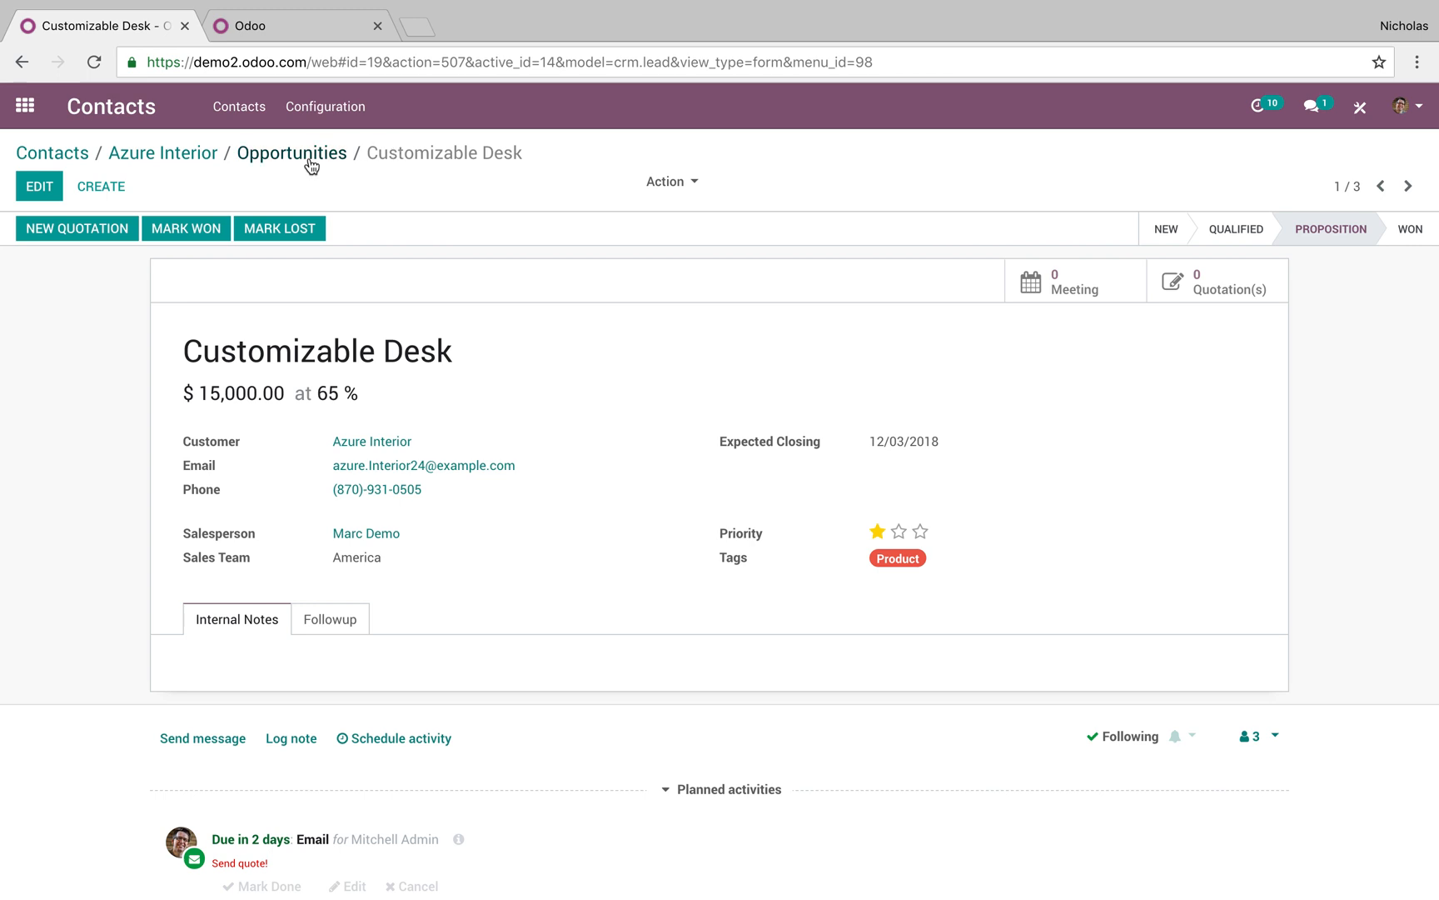
click(192, 153)
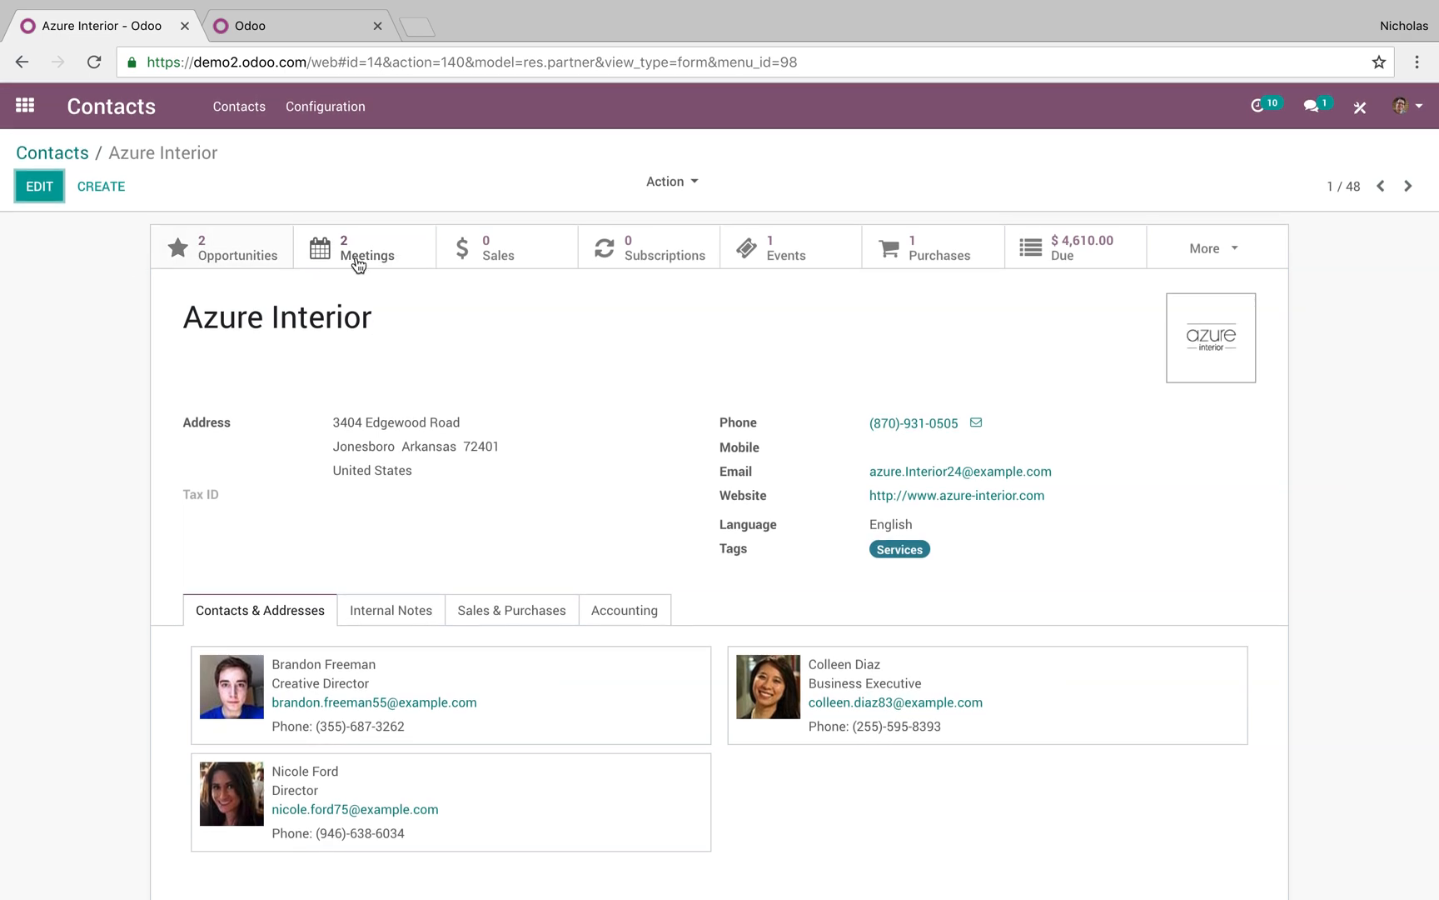
click(59, 157)
In the CRM app, add an 'On Hold' stage and place it between Proposition and Won
click(25, 105)
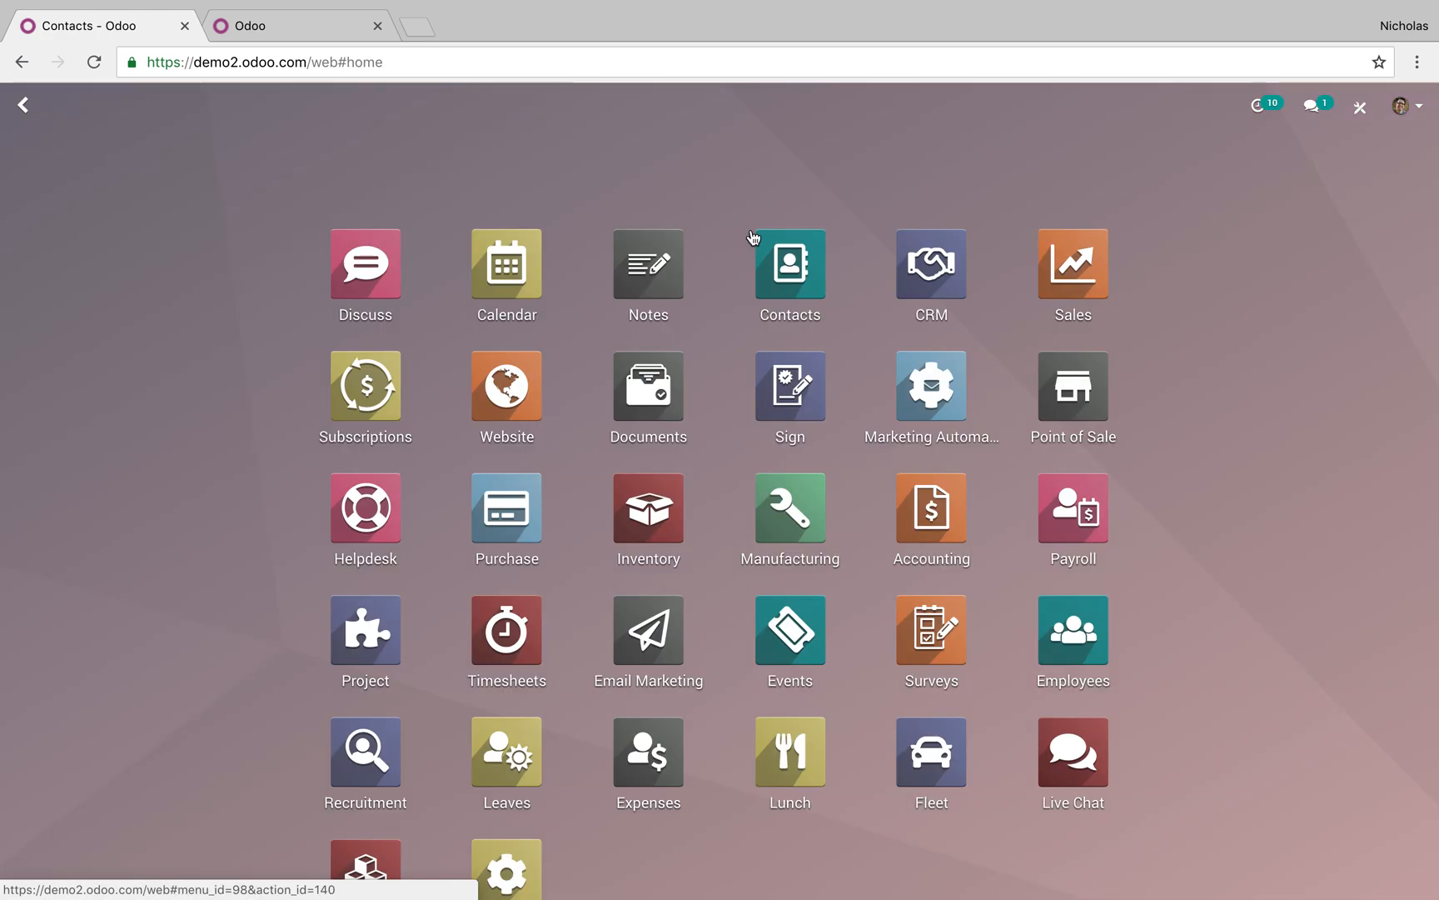
click(938, 295)
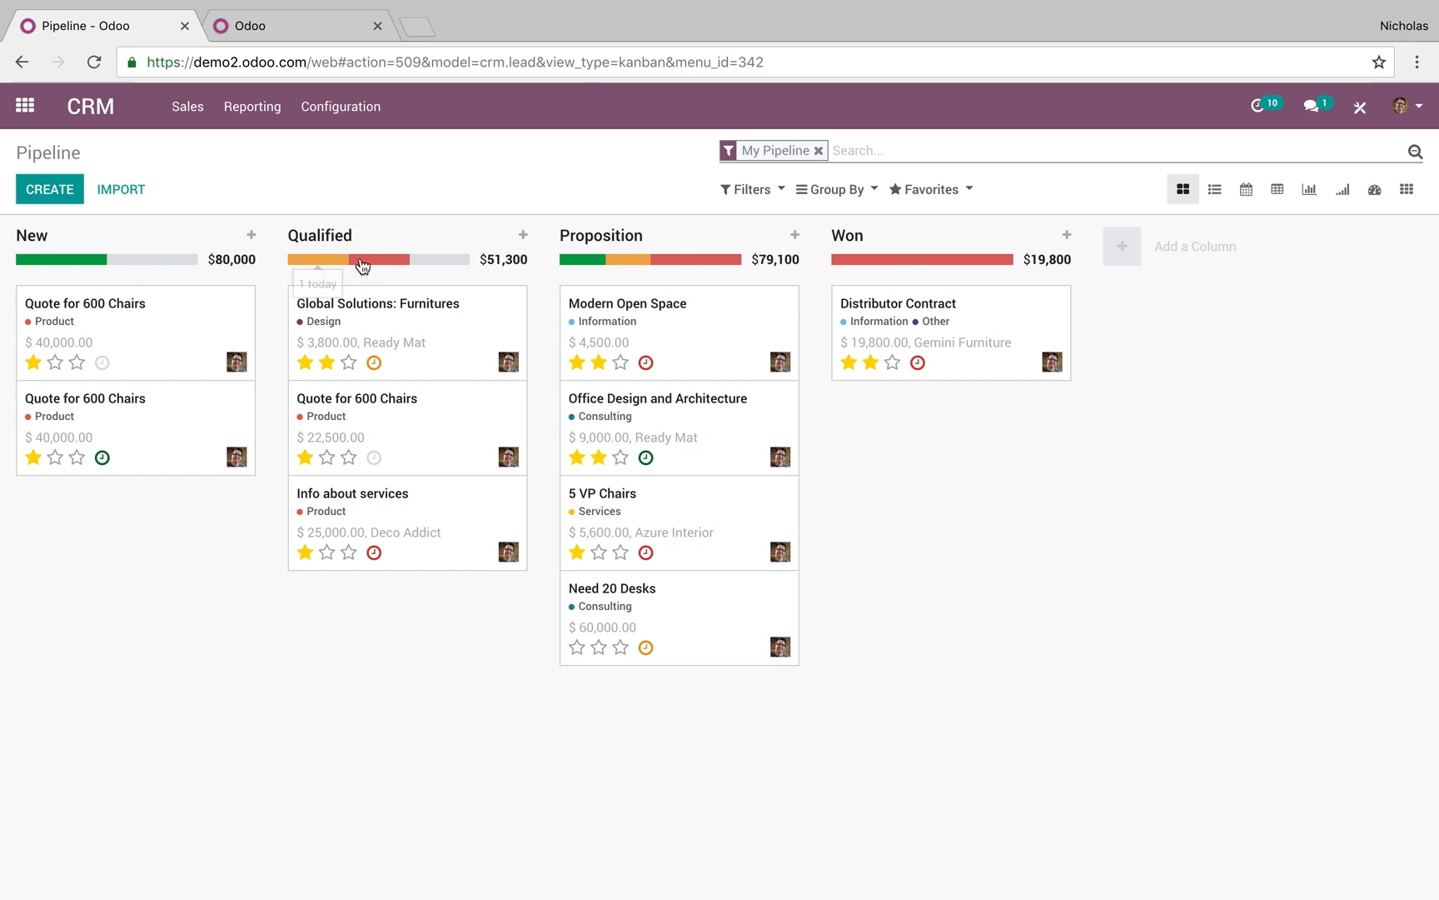
click(1137, 250)
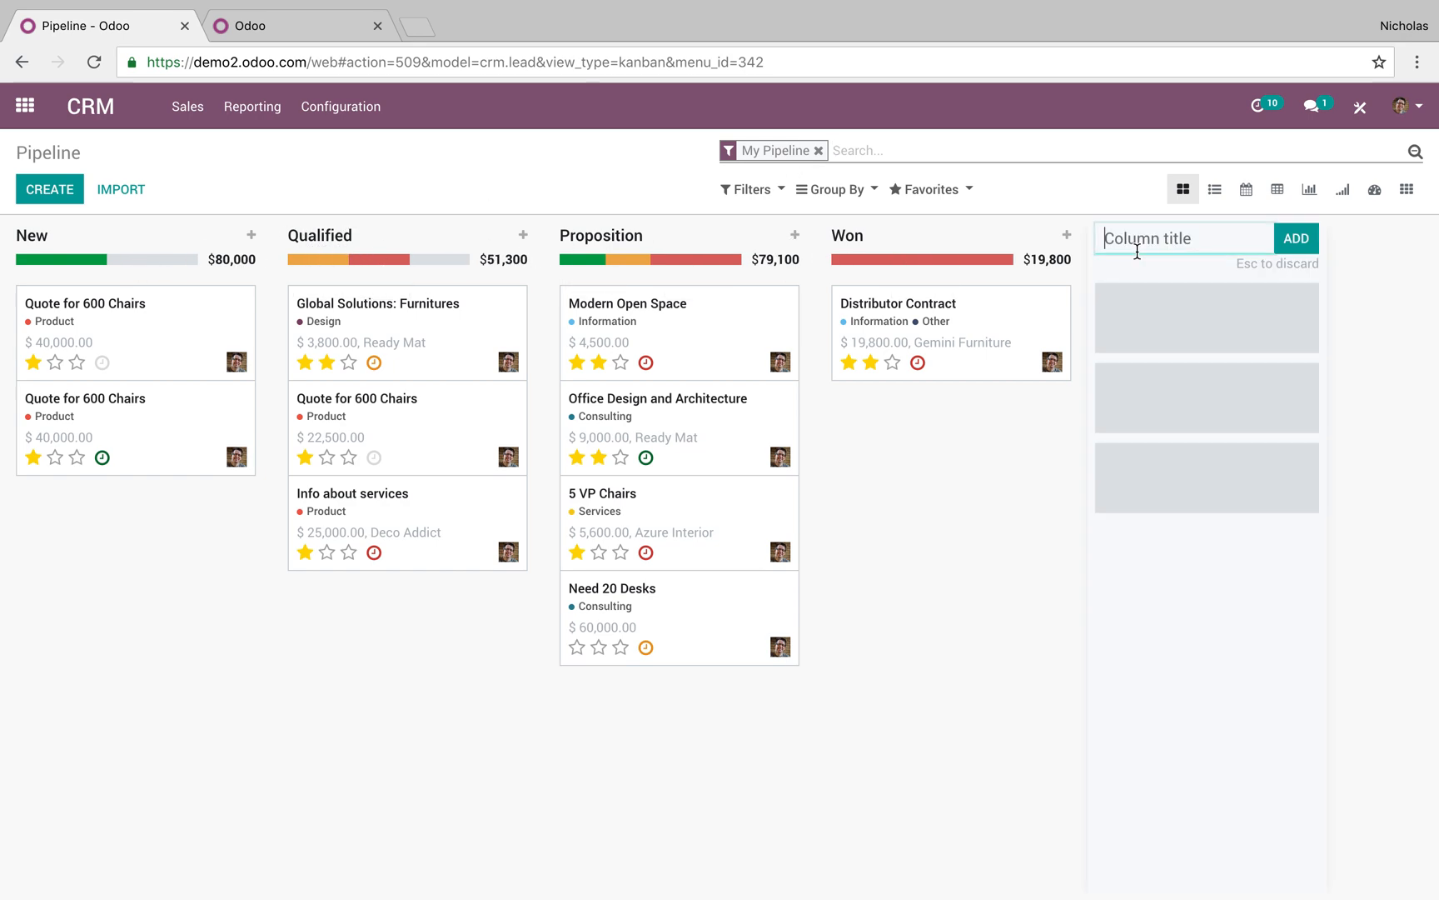
text(On Hold)
key(Return)
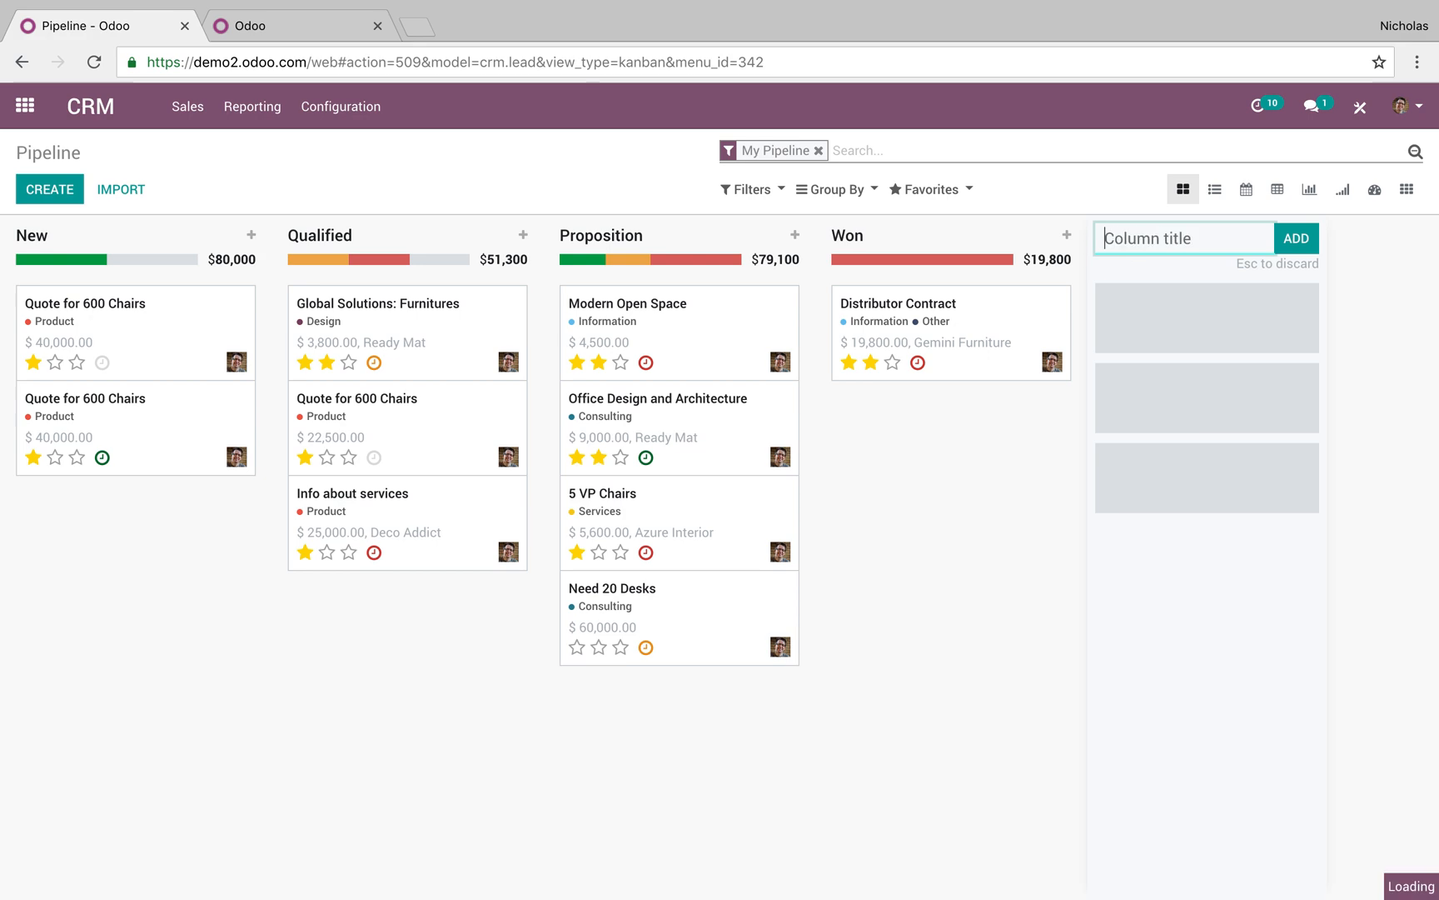
drag(1055, 247, 833, 245)
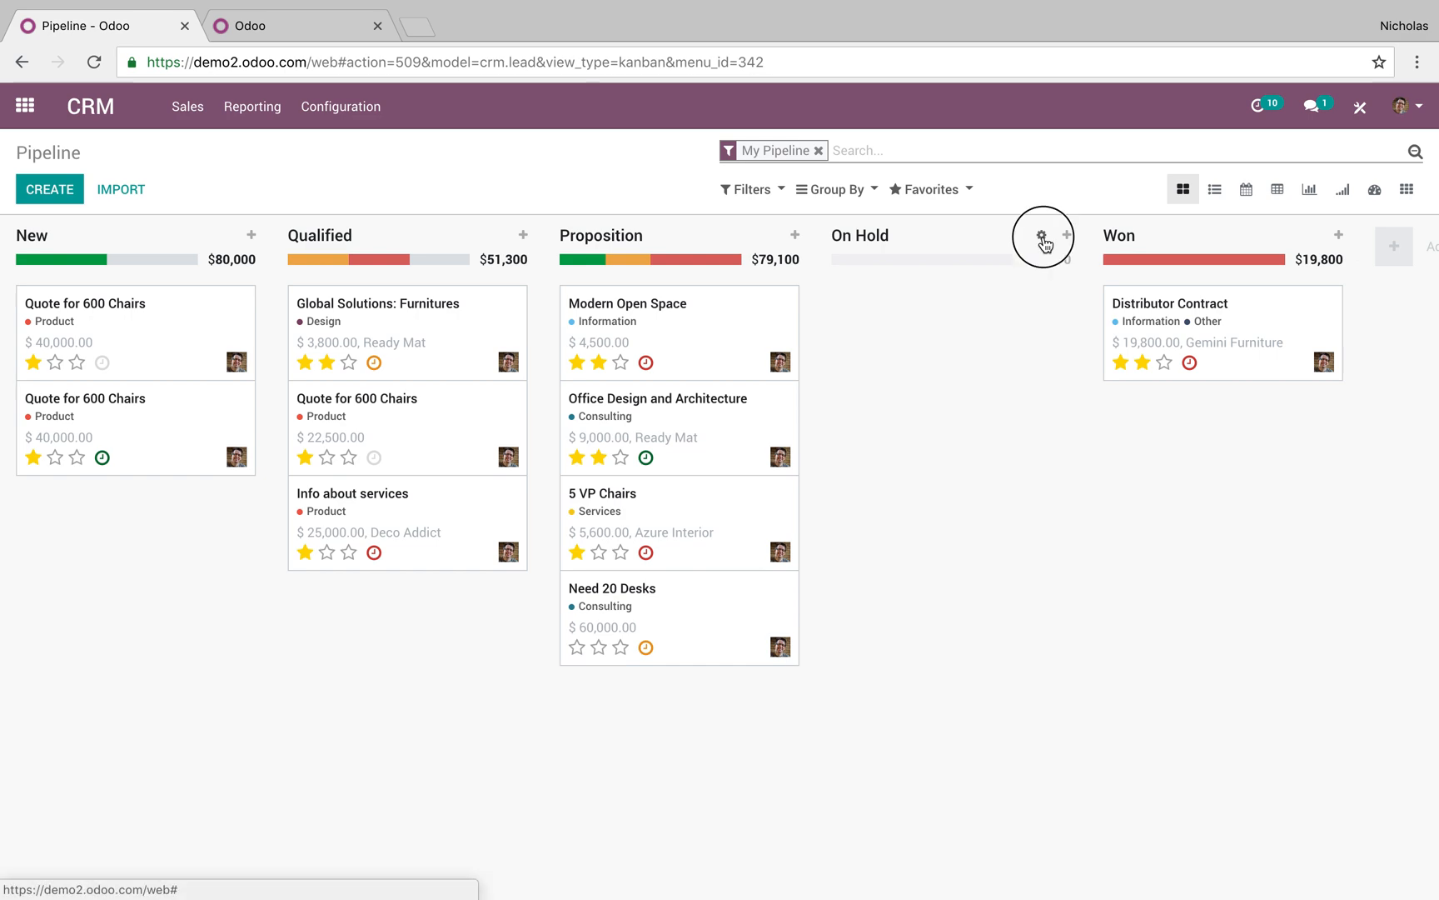
Save the On Hold stage settings, reload My Pipeline, and drag Modern Open Space toward On Hold
click(1037, 234)
click(1071, 299)
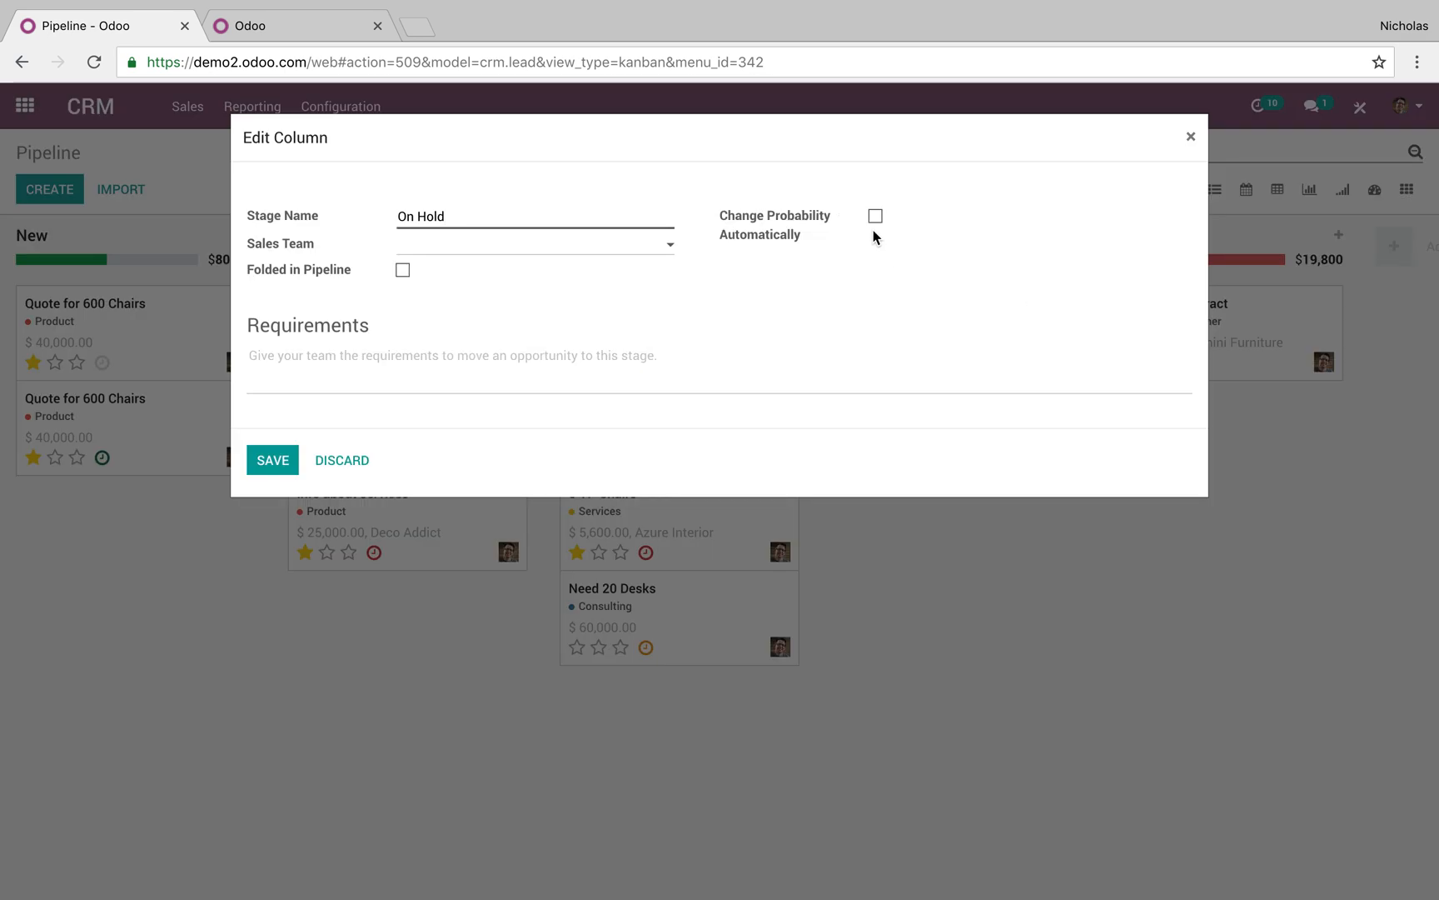
click(268, 465)
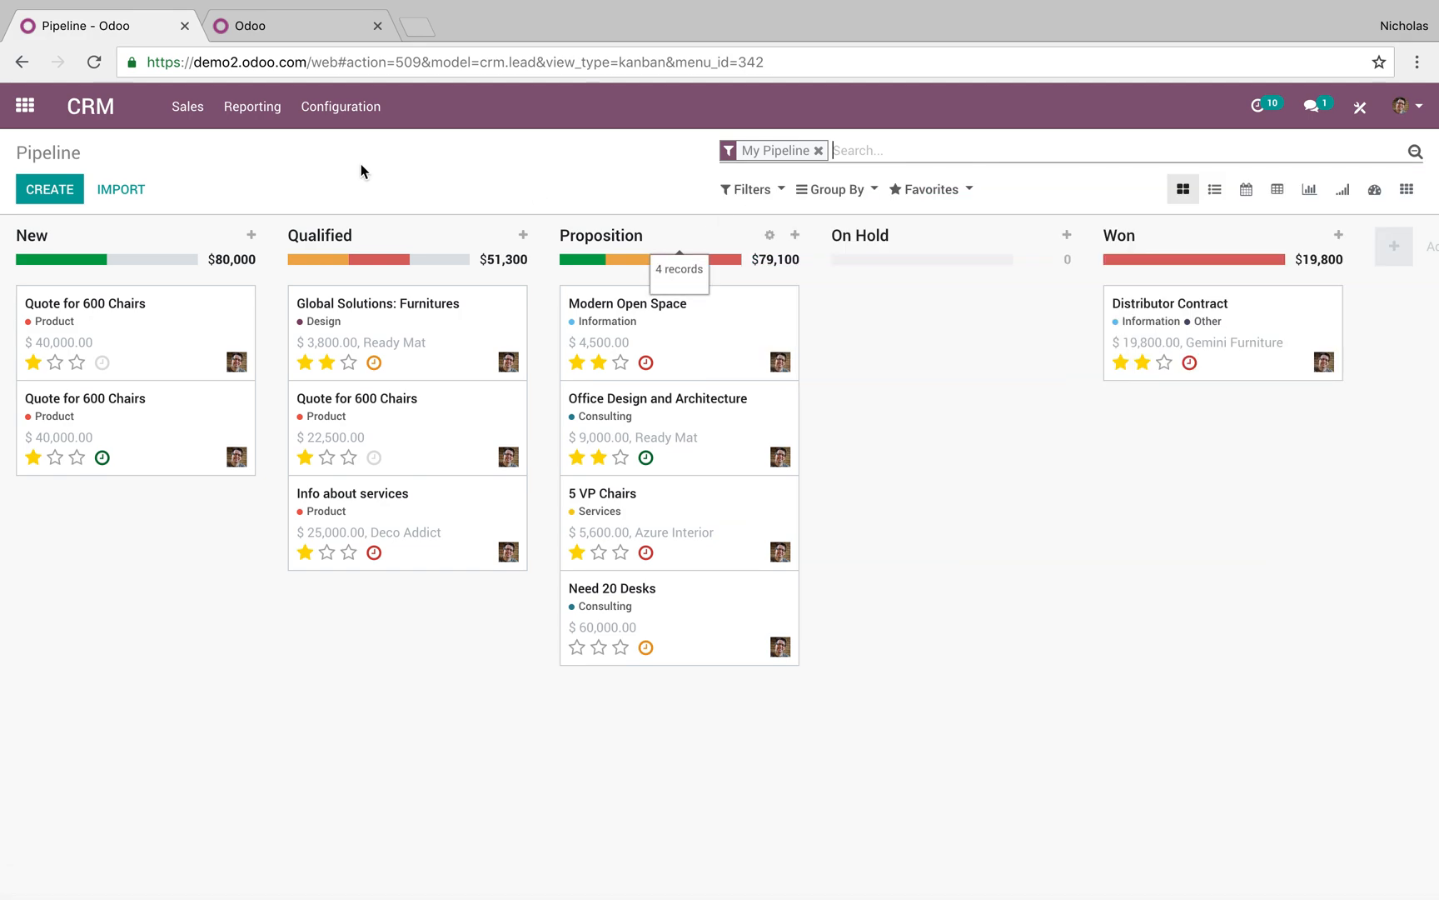
click(188, 107)
click(202, 151)
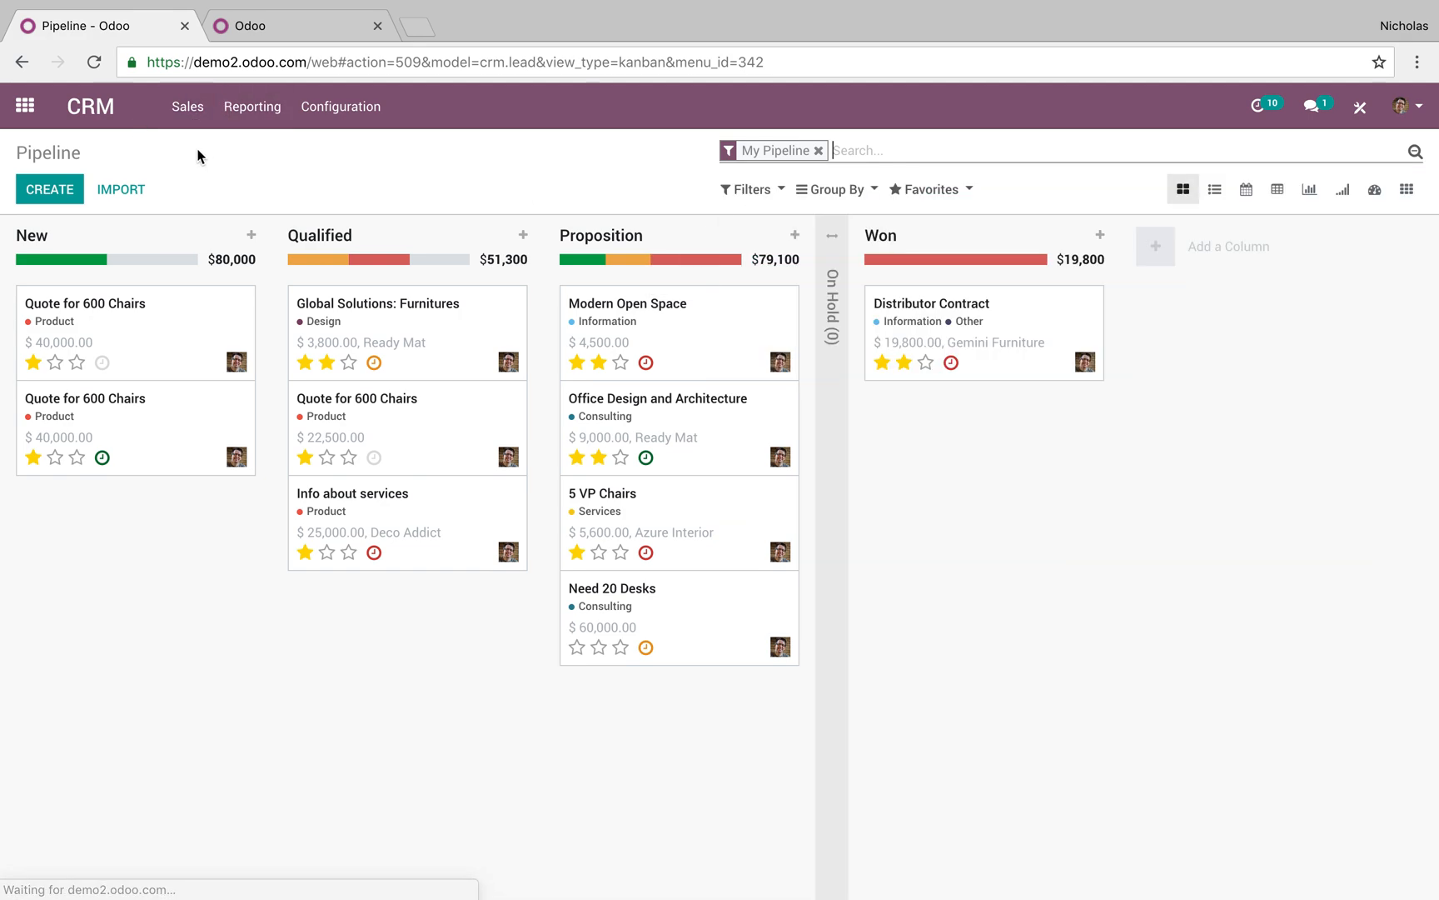
drag(636, 334, 877, 263)
Drop Modern Open Space into On Hold and remove the My Pipeline facet
click(836, 315)
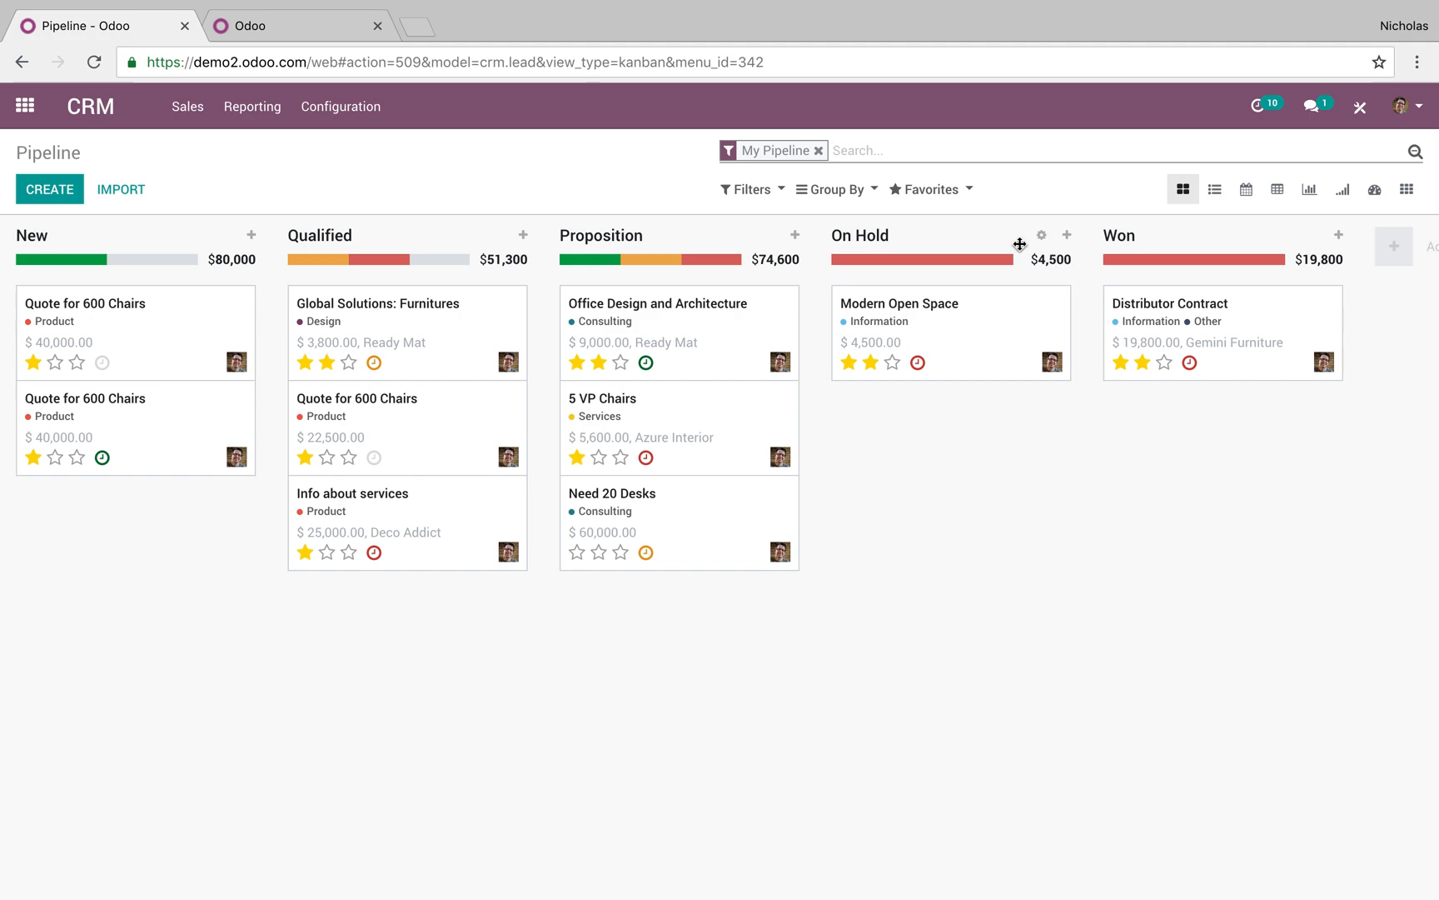
click(851, 158)
key(BackSpace)
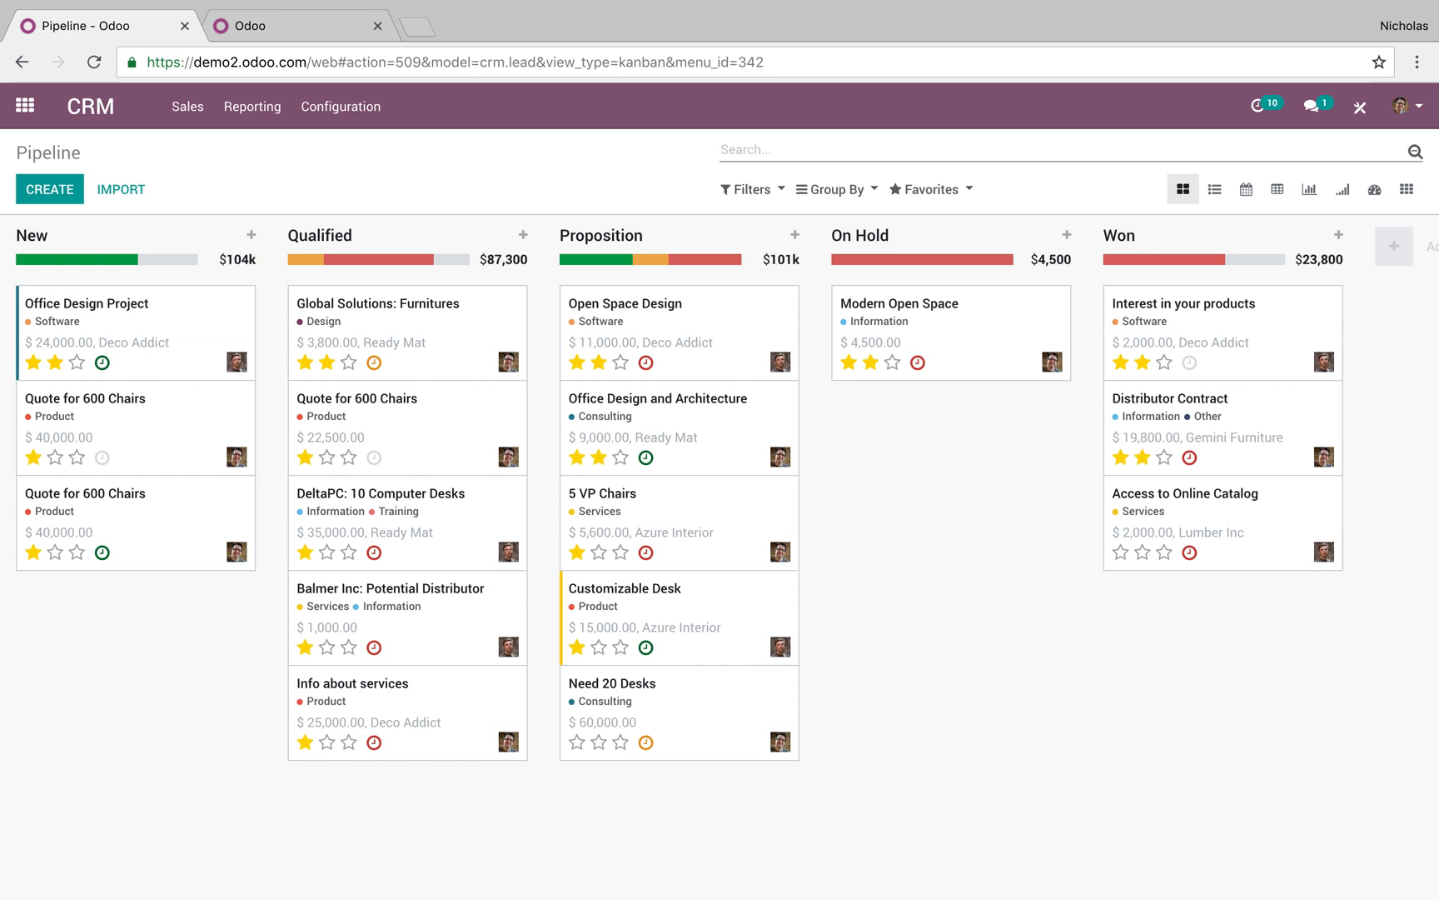
Try the Late Activities and Today Activities filters, leaving both turned off
click(775, 194)
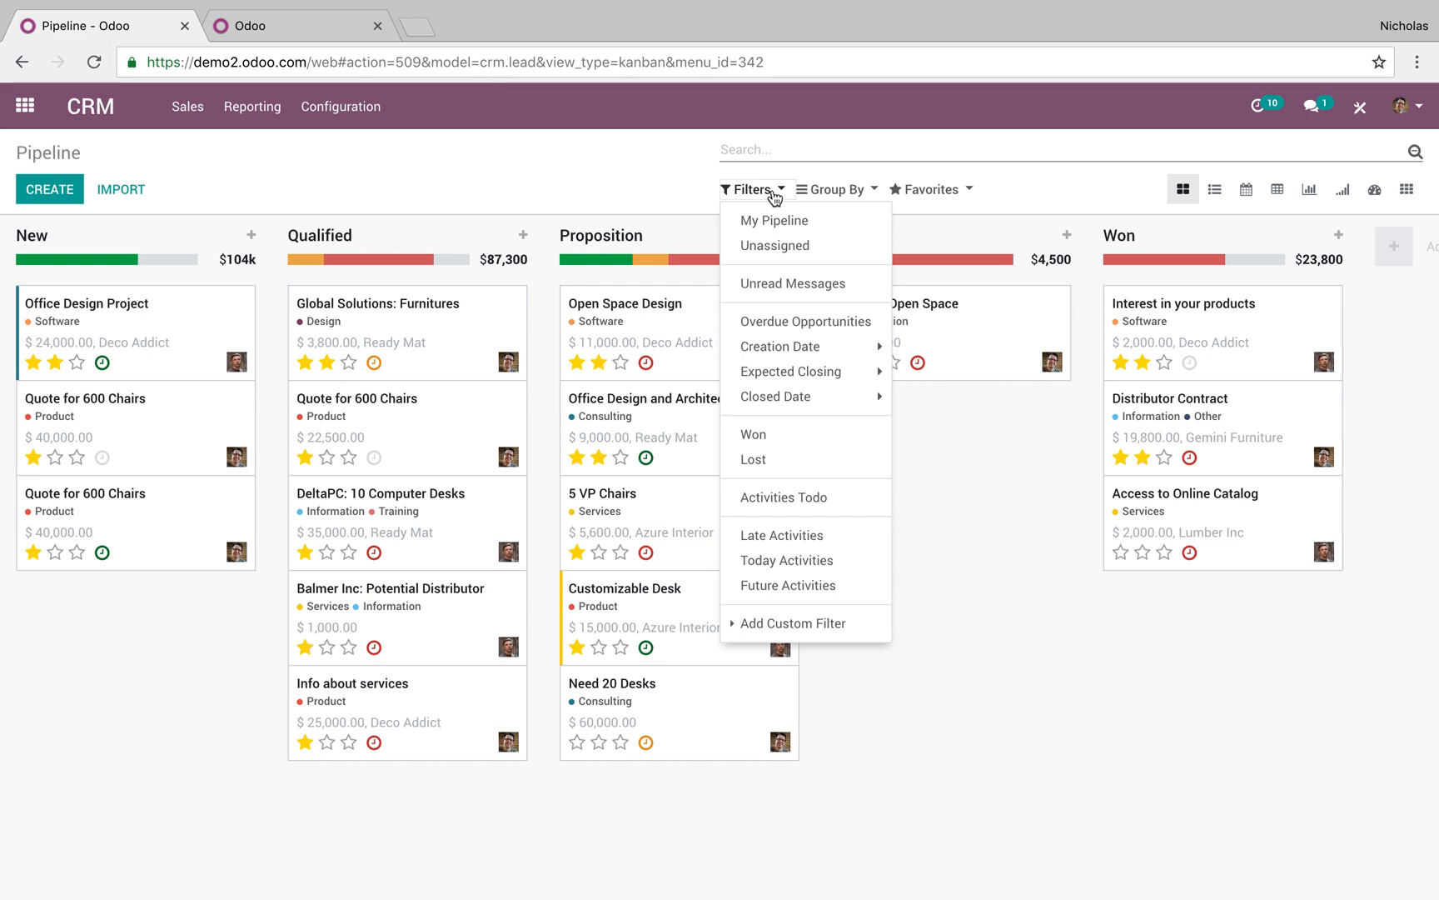
click(785, 566)
click(785, 571)
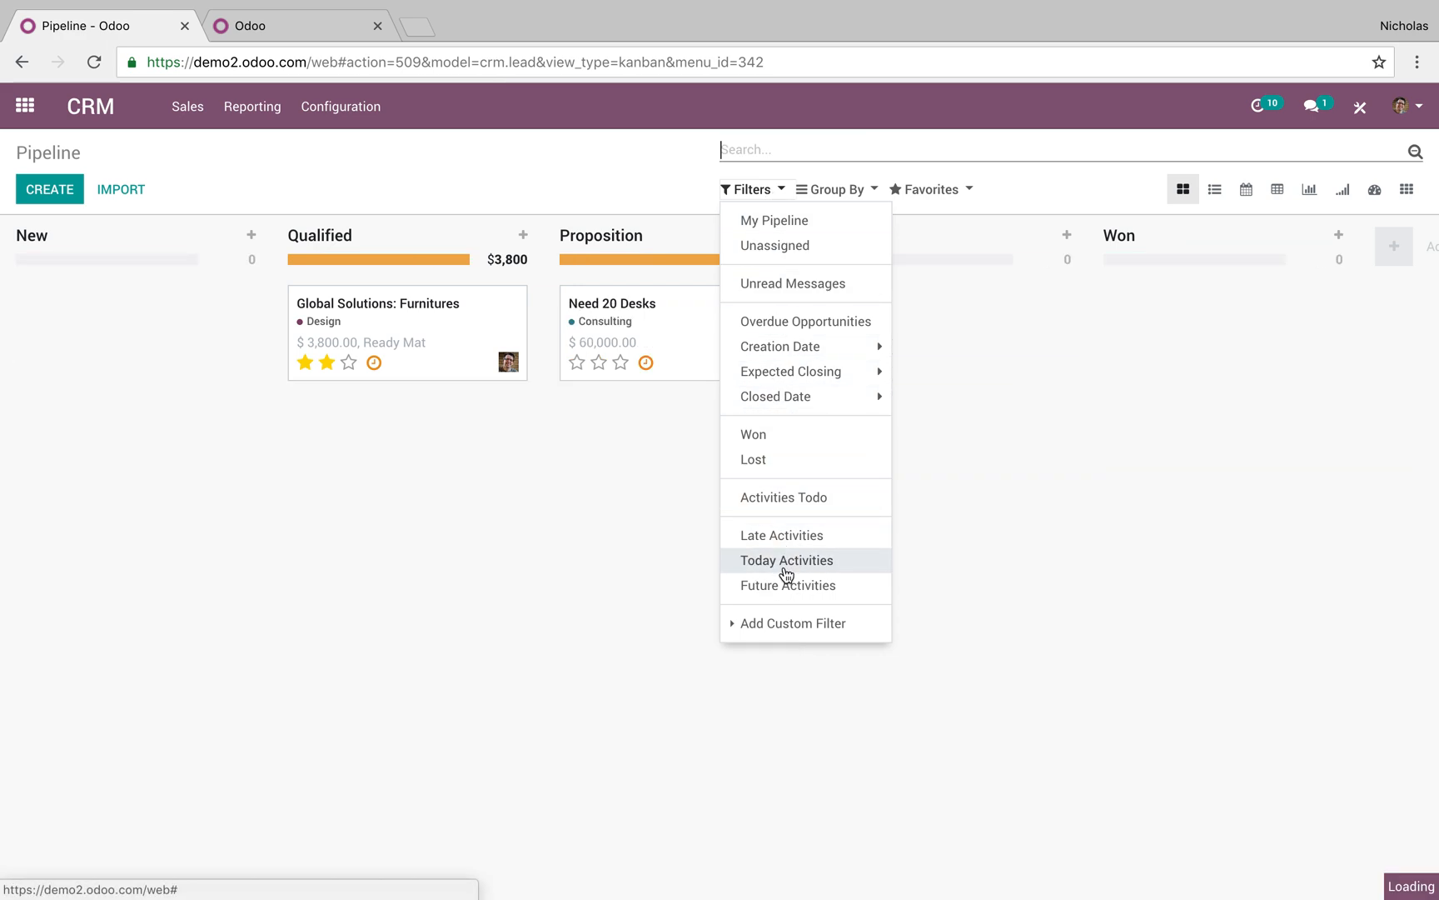
click(782, 535)
click(788, 566)
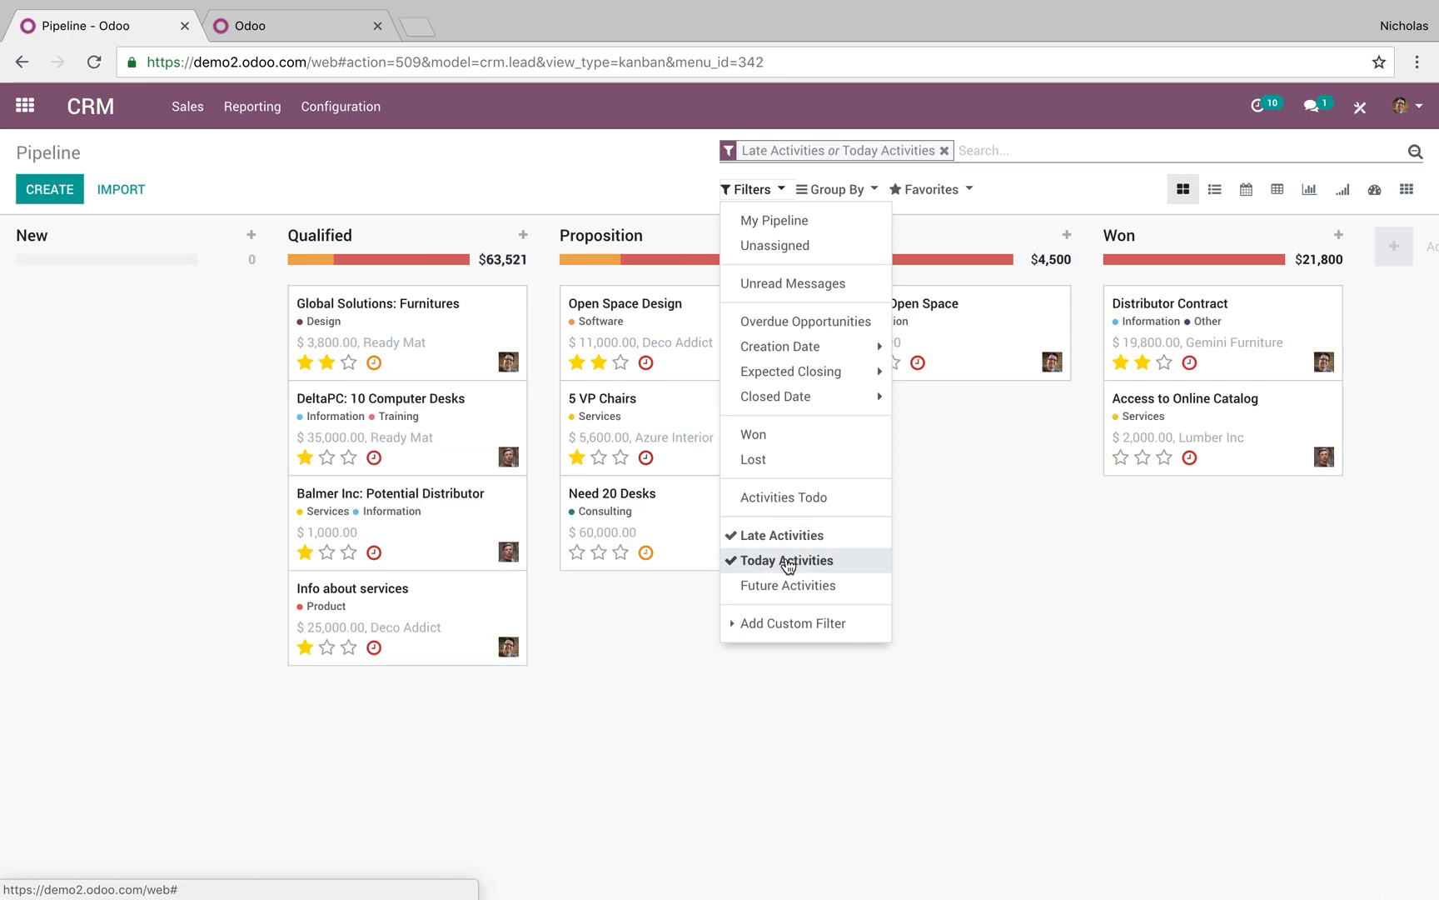
click(788, 562)
click(782, 535)
click(594, 172)
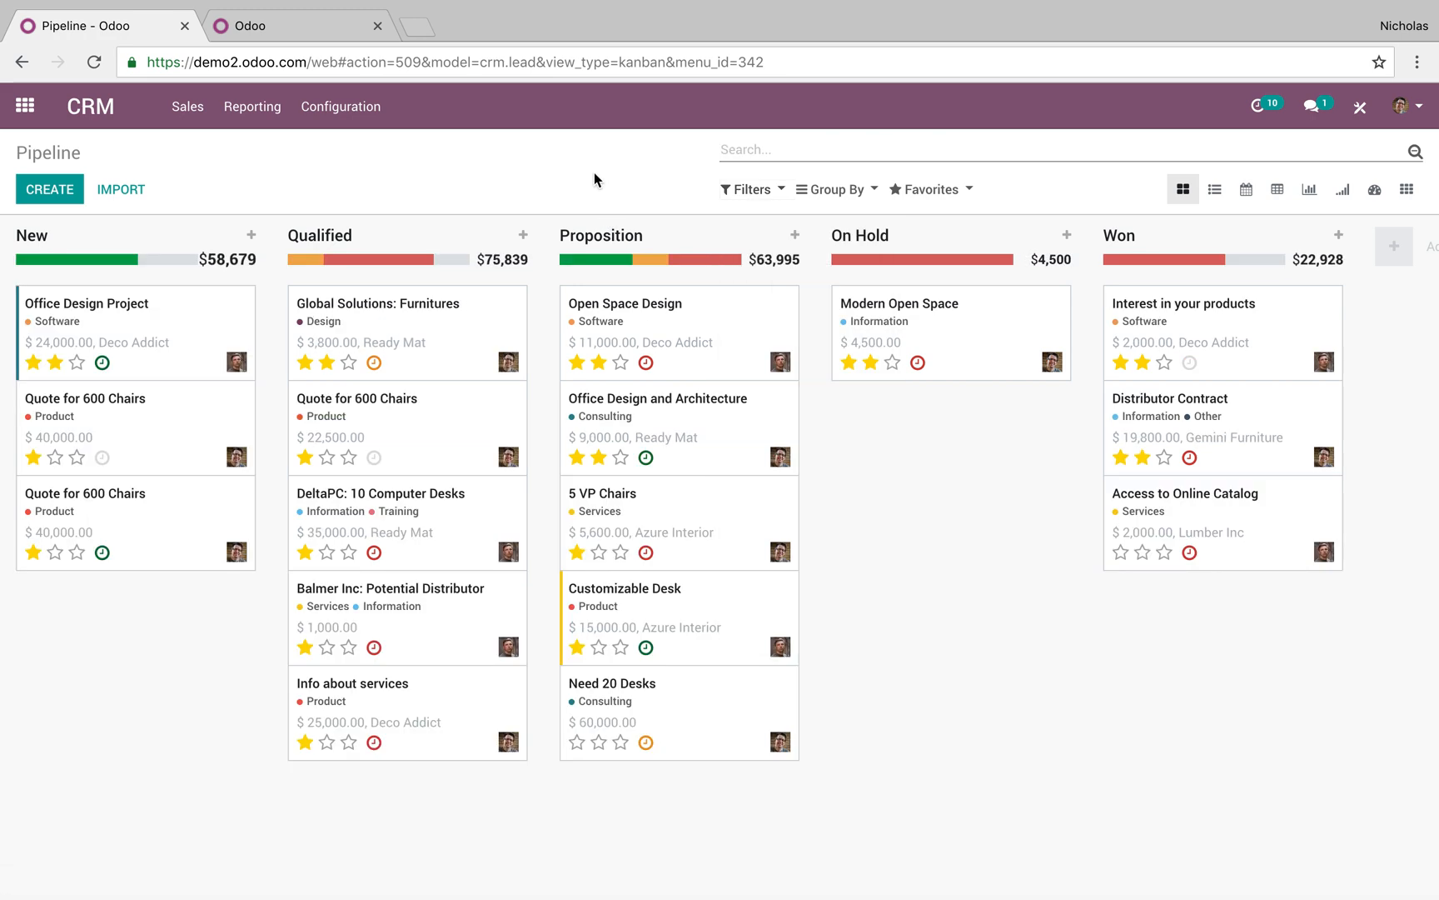
Show the pipeline as a pivot table with rows grouped by Salesperson
click(1276, 191)
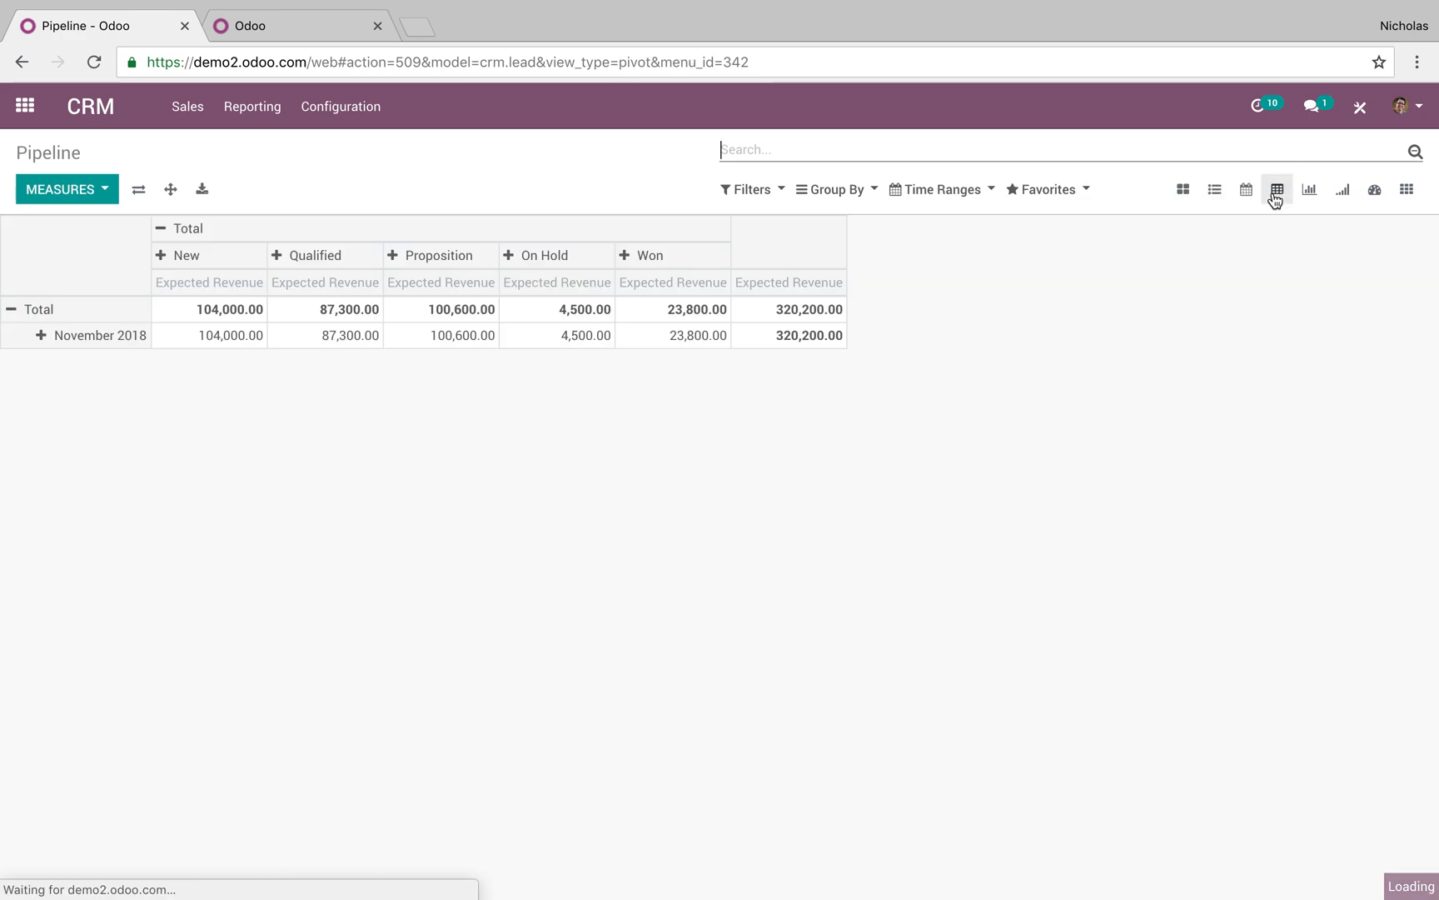
click(19, 313)
click(64, 227)
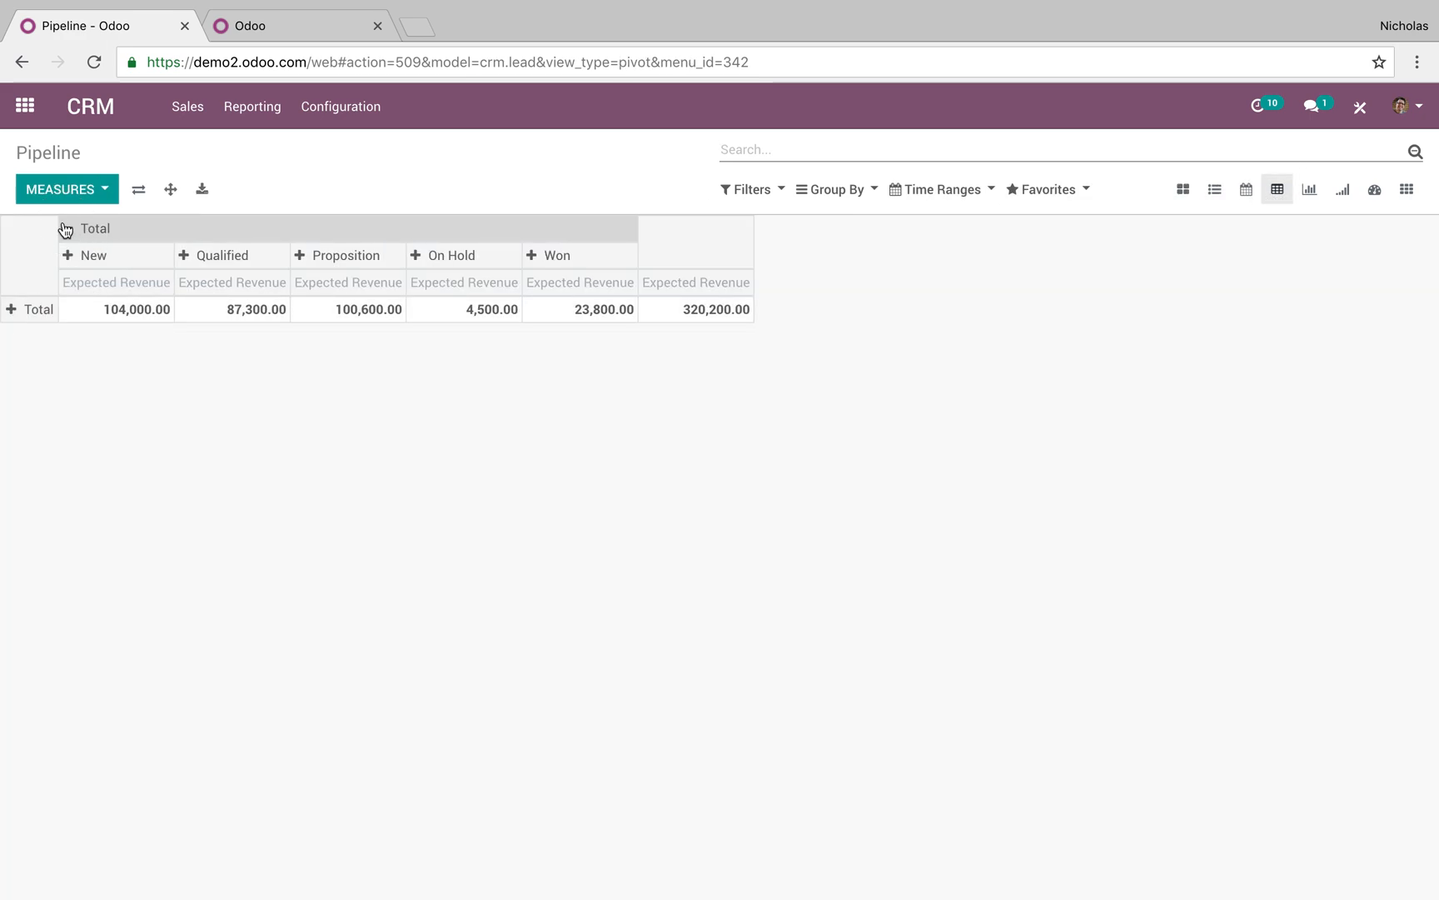
click(34, 288)
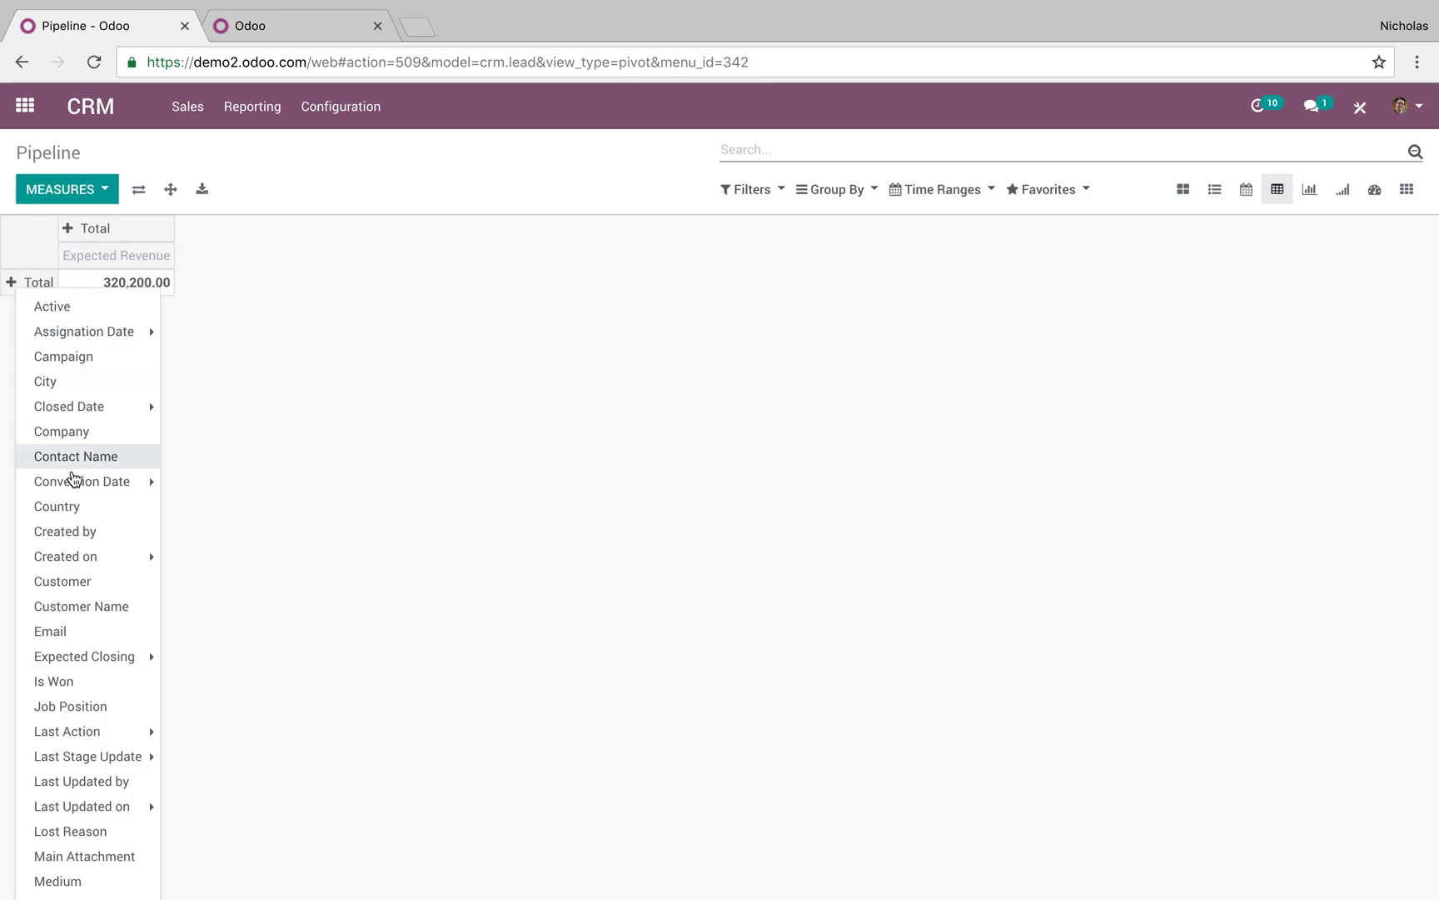
mouse_move(73, 478)
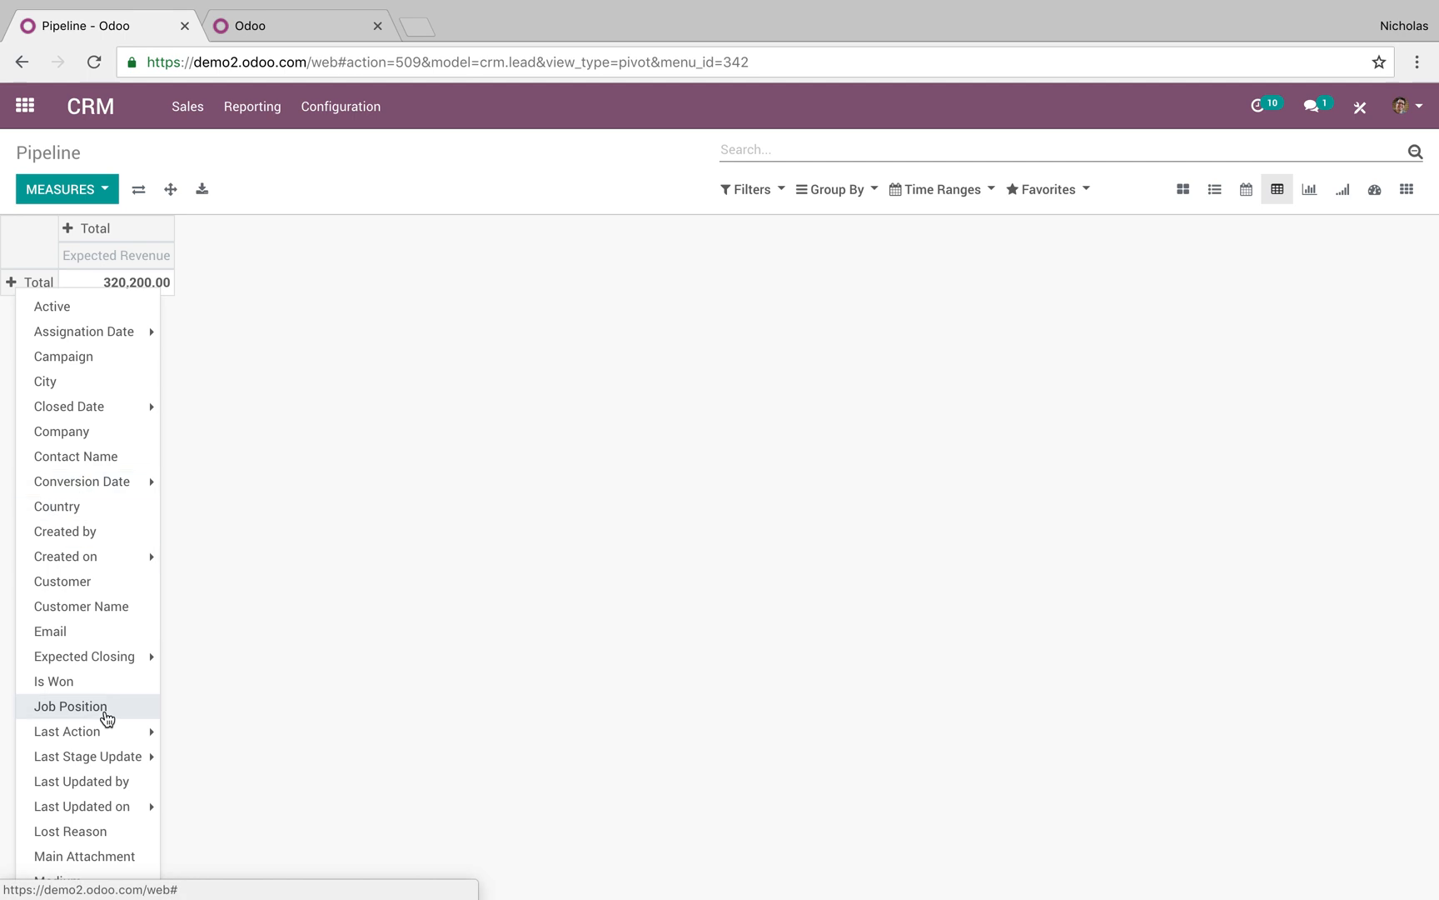
scroll(106, 718, down, 5)
click(109, 690)
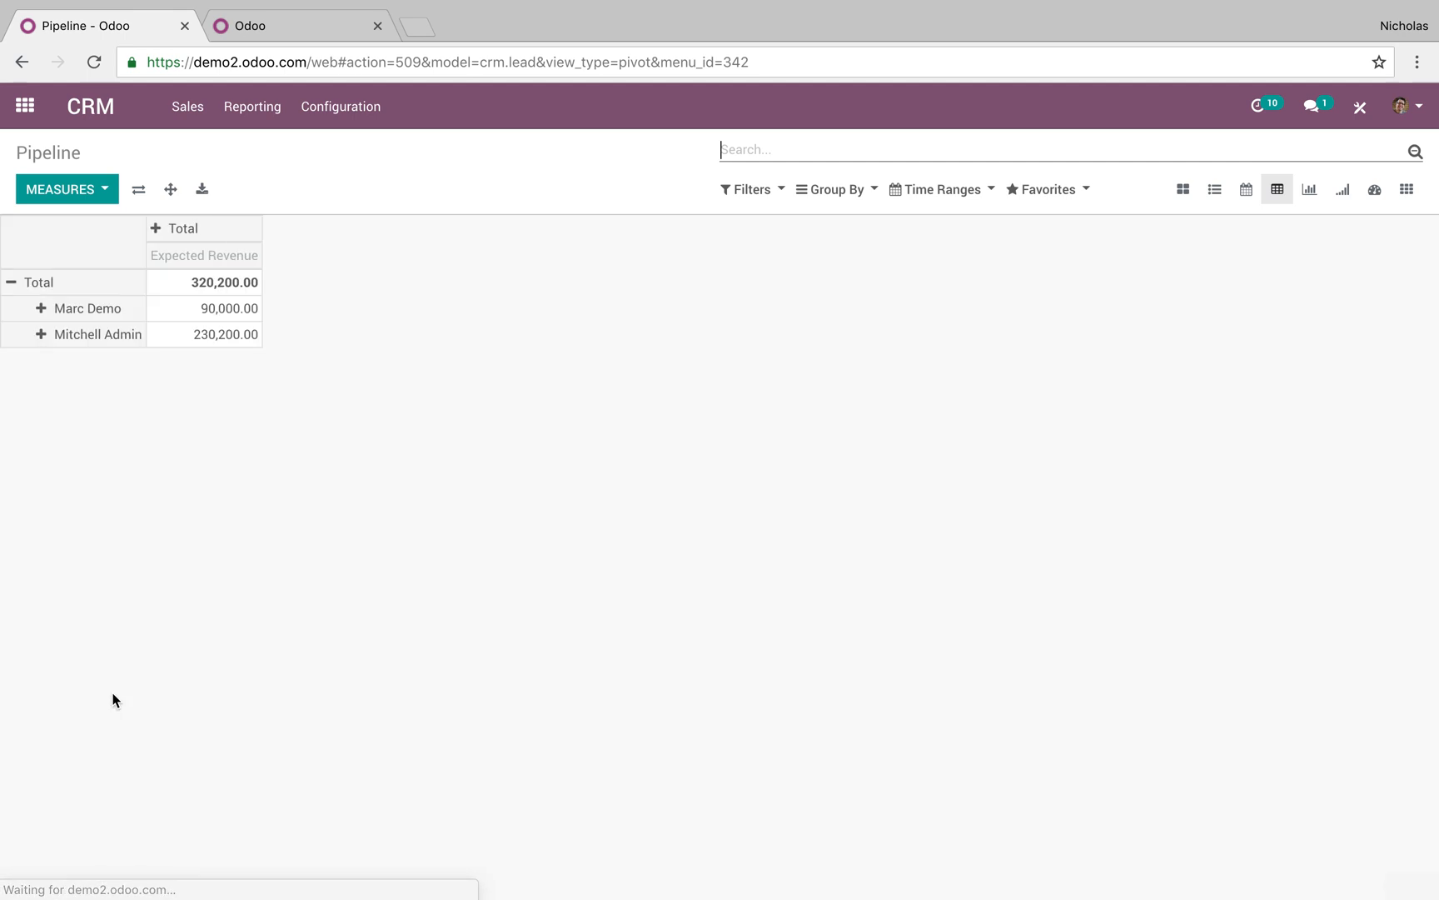
Split columns by Expected Closing month and break the first salesperson's row down by Stage
click(161, 239)
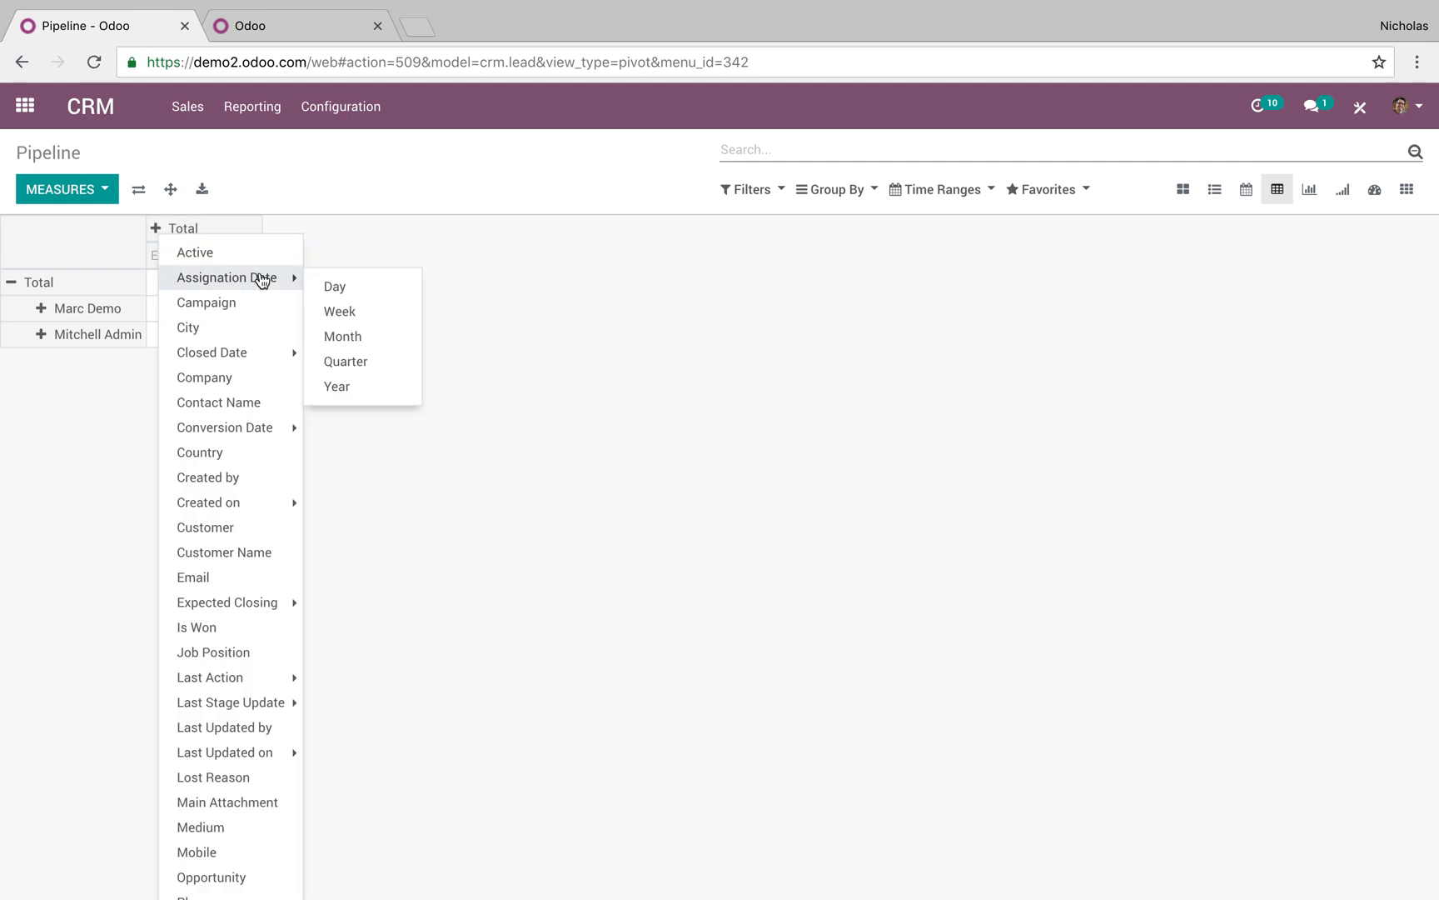
mouse_move(276, 600)
click(387, 666)
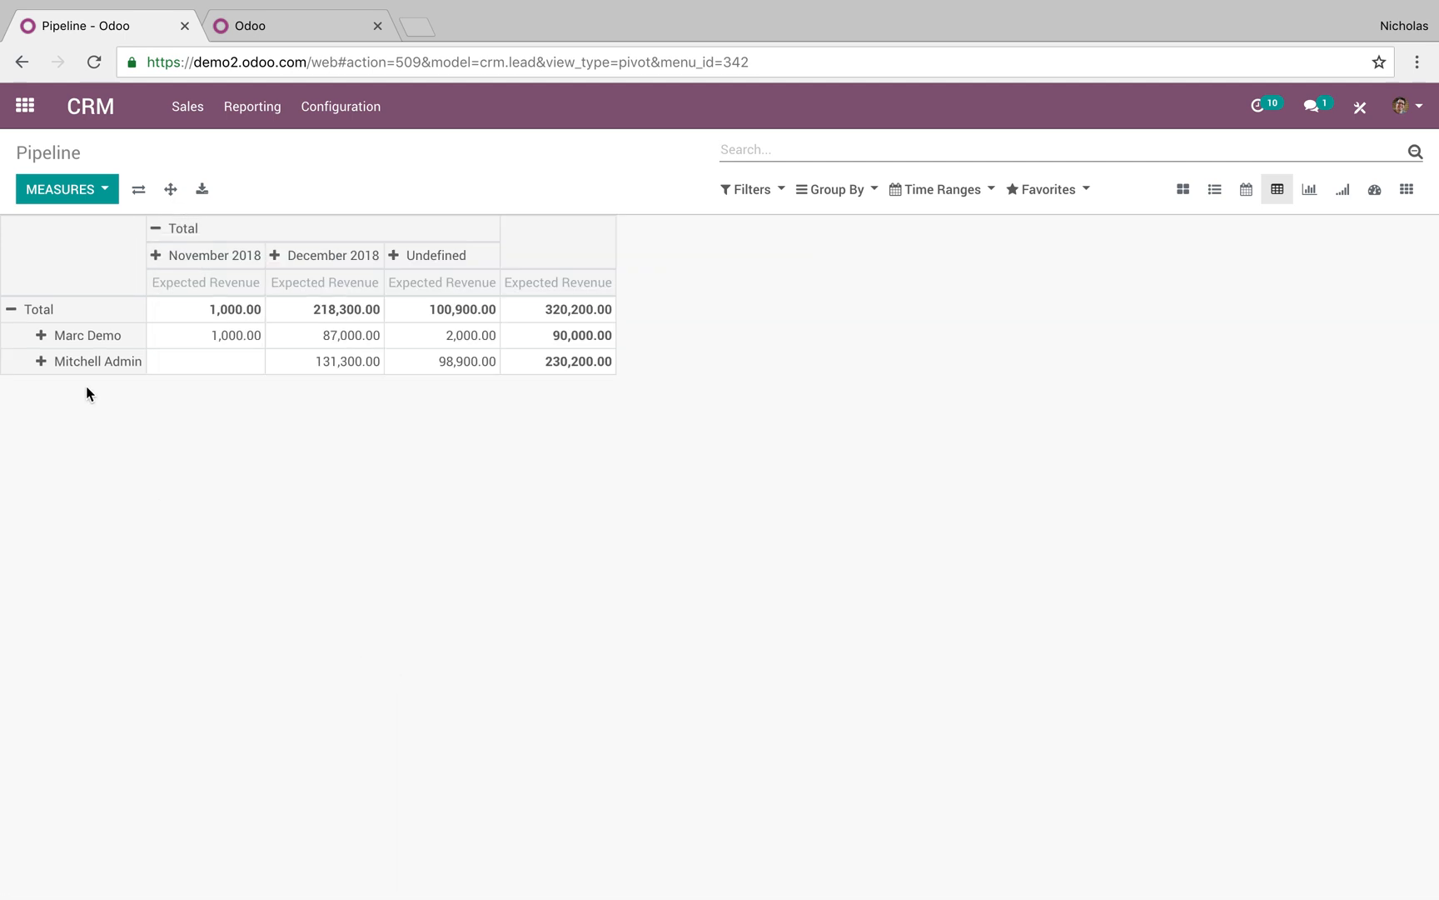
click(46, 337)
scroll(143, 868, down, 4)
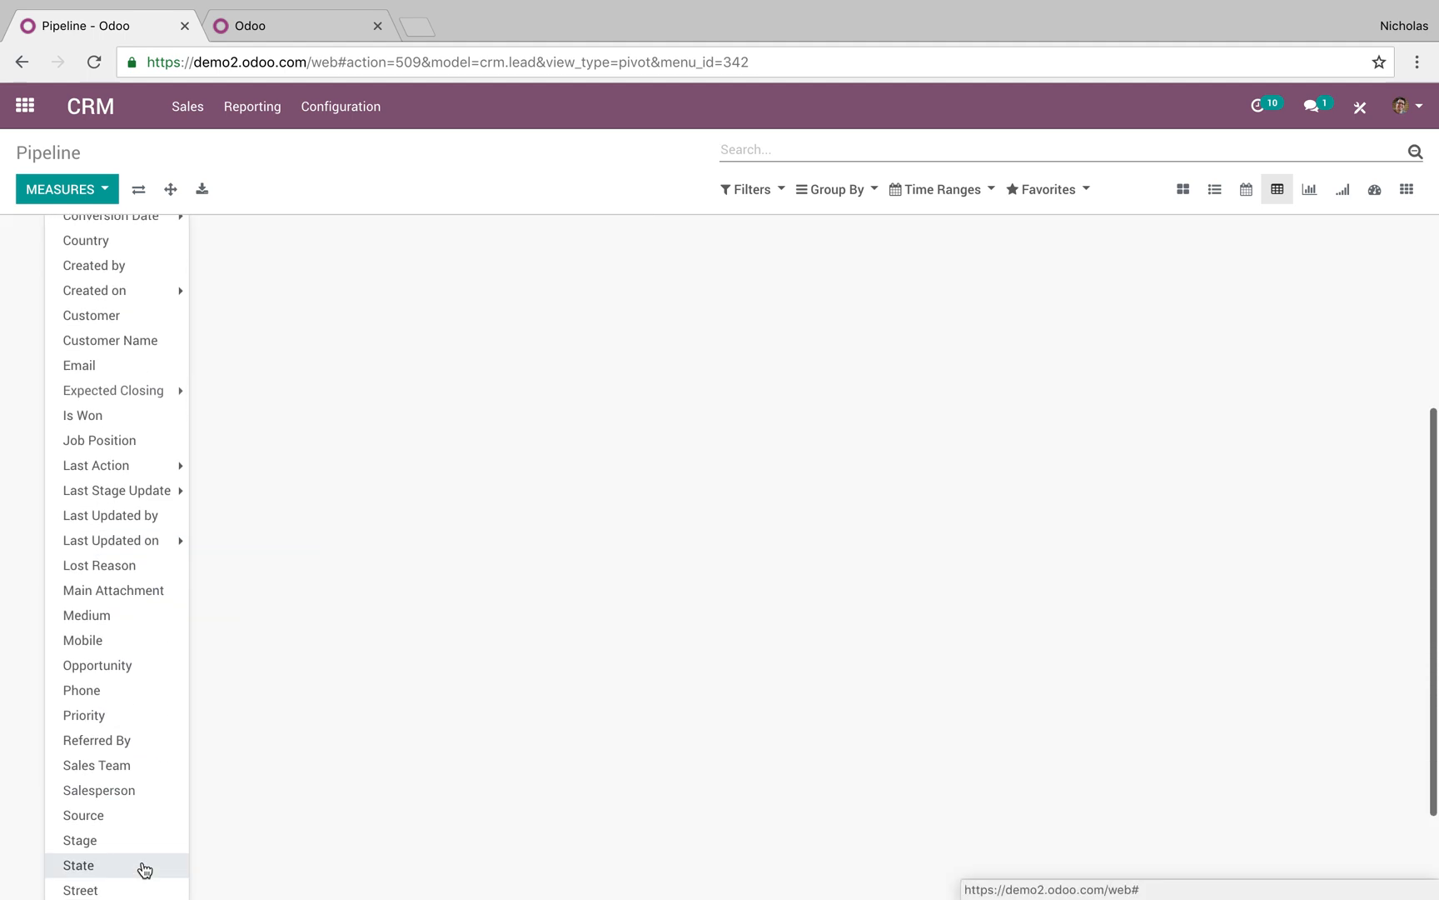
click(141, 841)
Break the second salesperson down by Stage and list opportunities under New, Qualified and Proposition
click(40, 466)
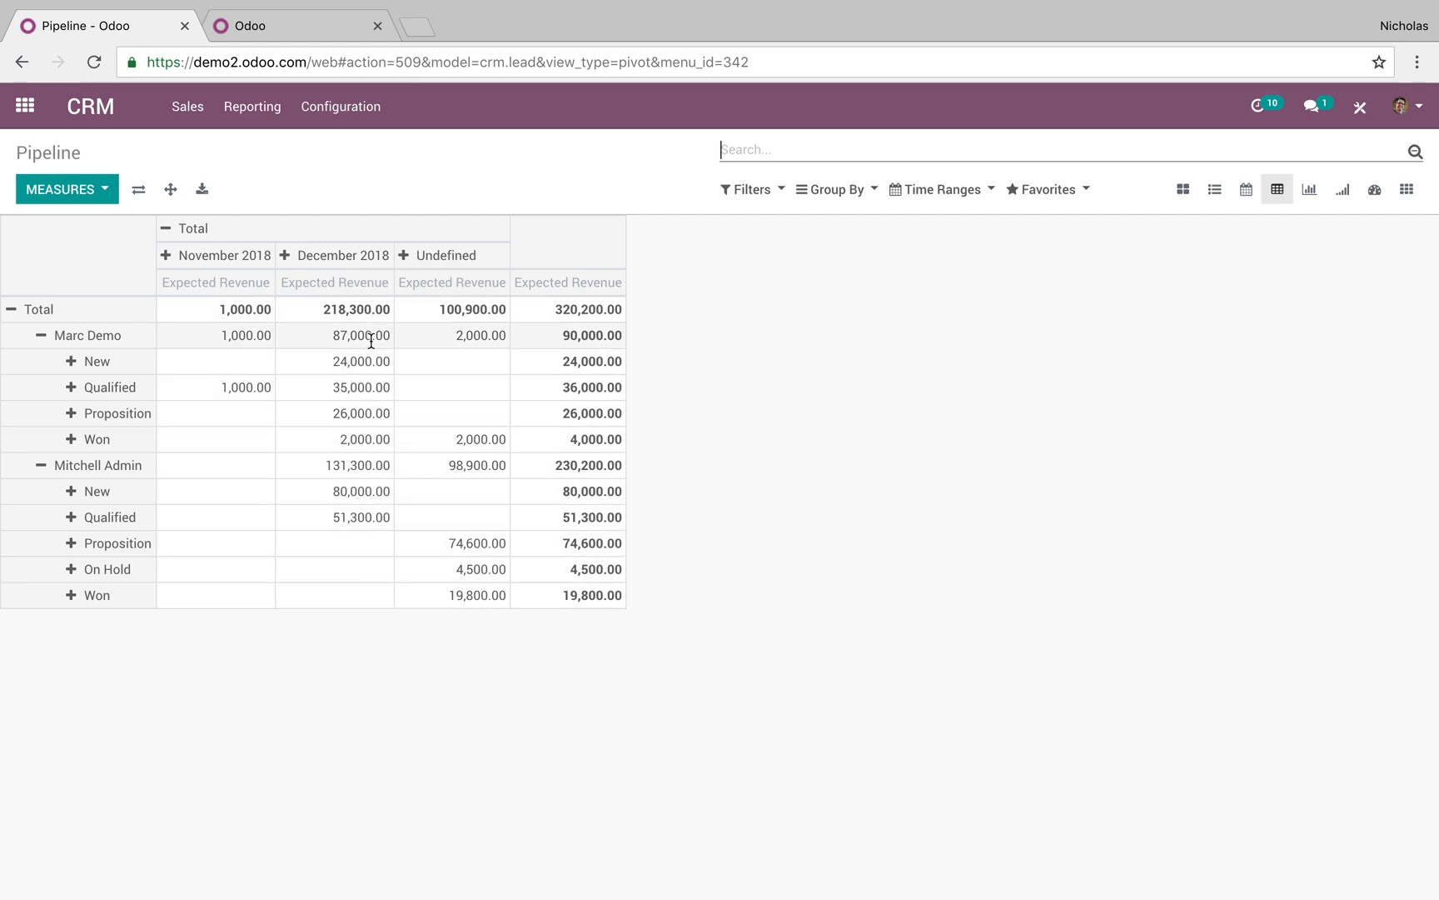
click(78, 497)
scroll(180, 658, down, 6)
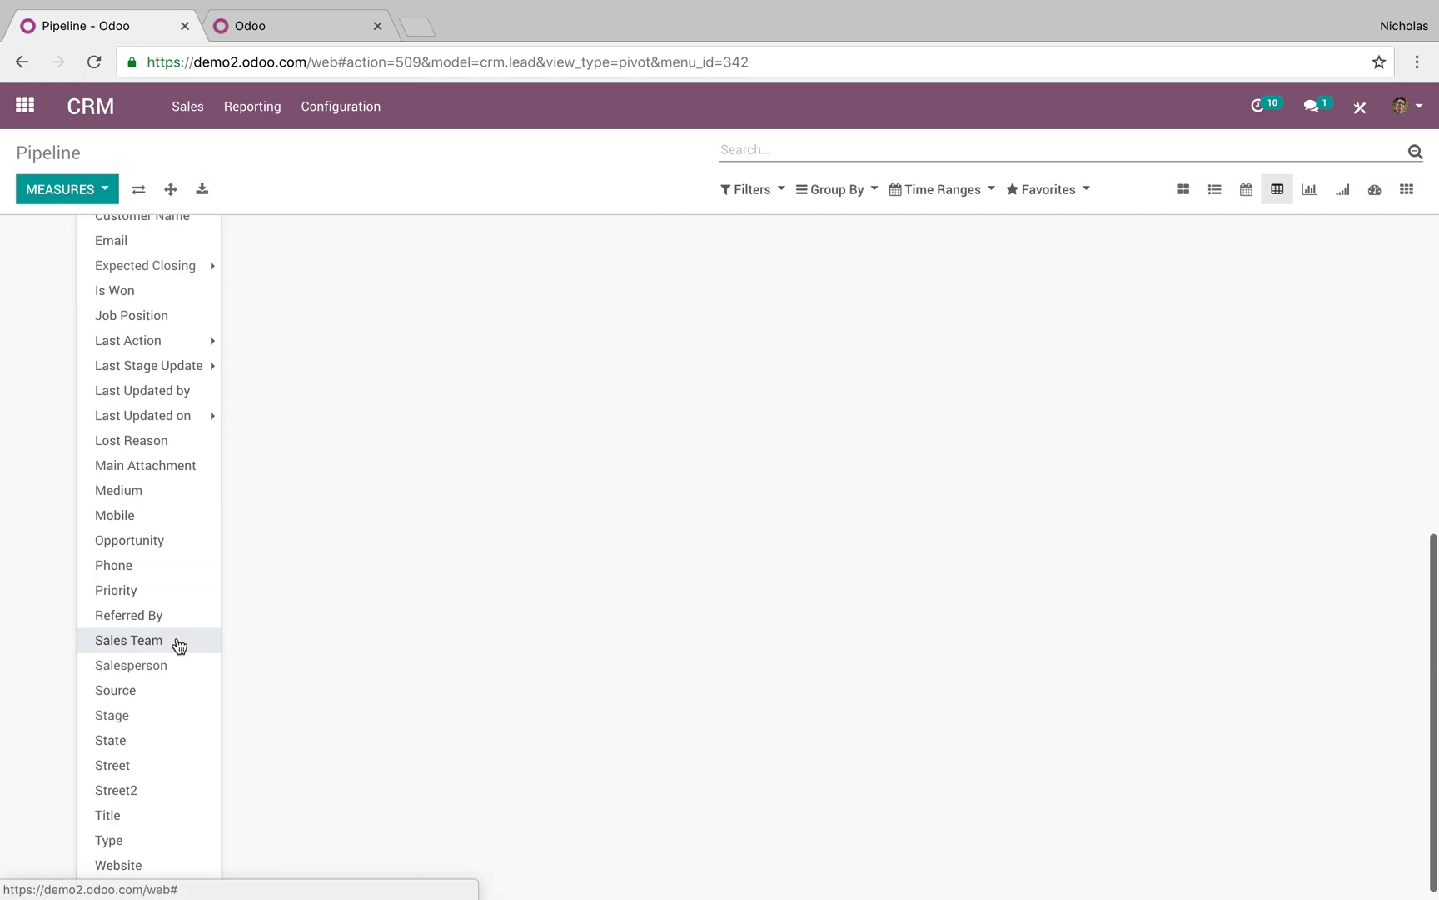
click(182, 550)
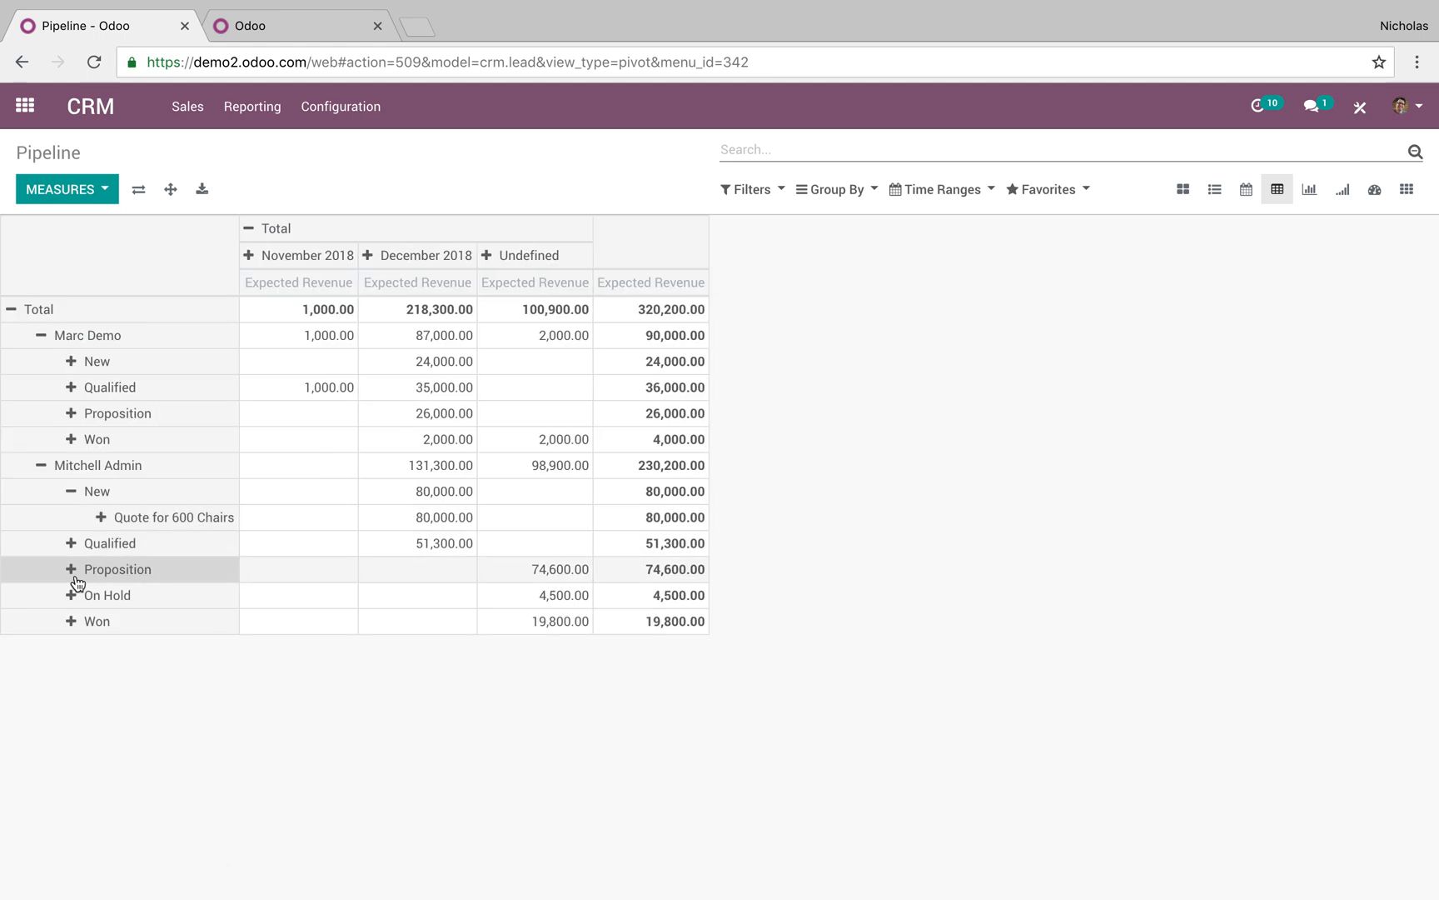
click(74, 546)
click(75, 648)
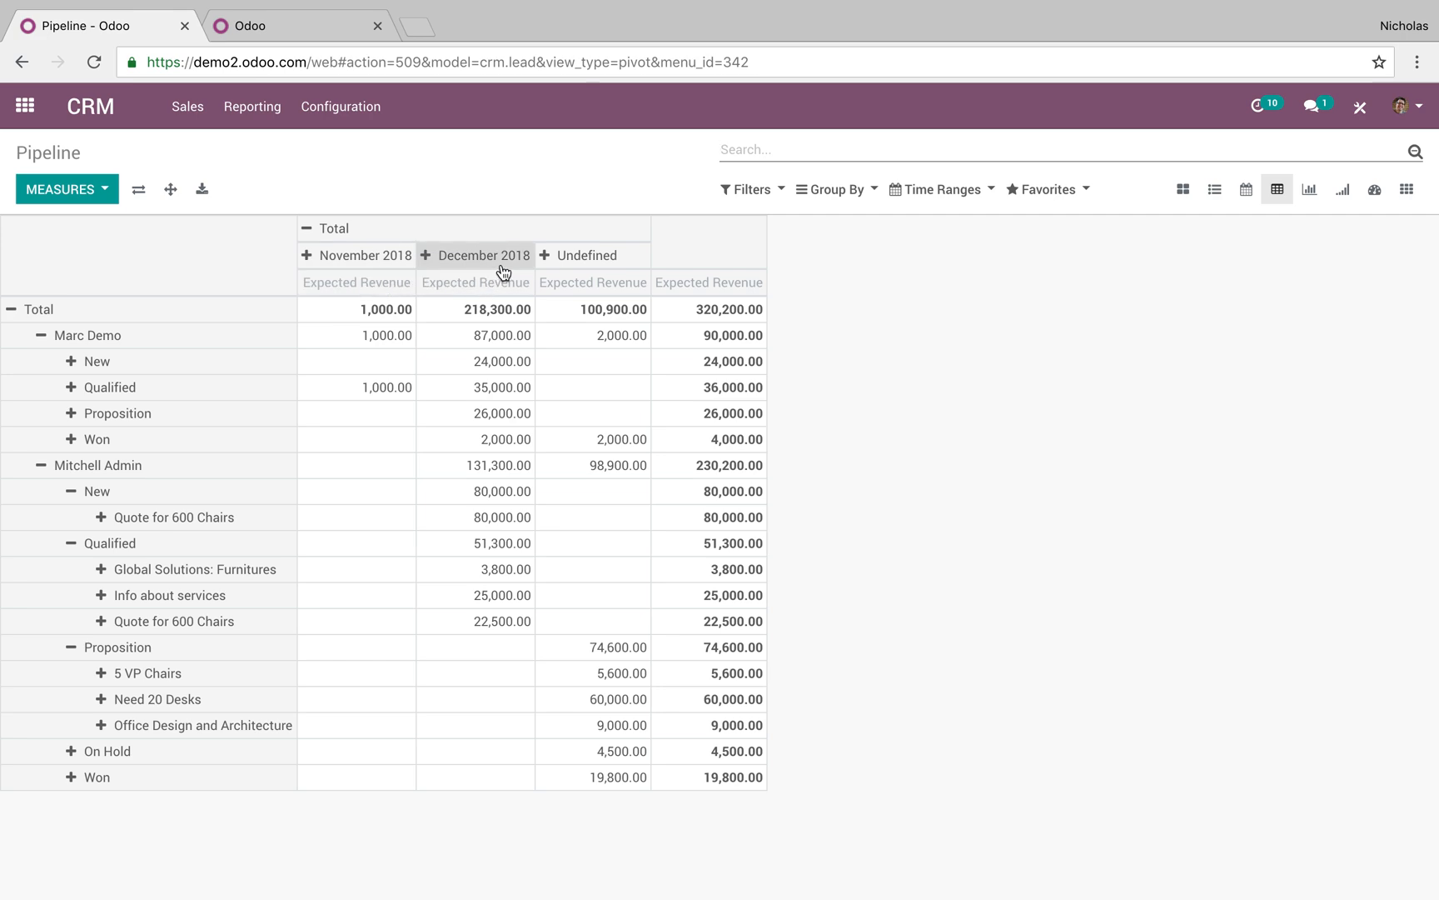
Compare Expected Closing over the last 7 days against the previous year, then remove that time-range facet
click(946, 190)
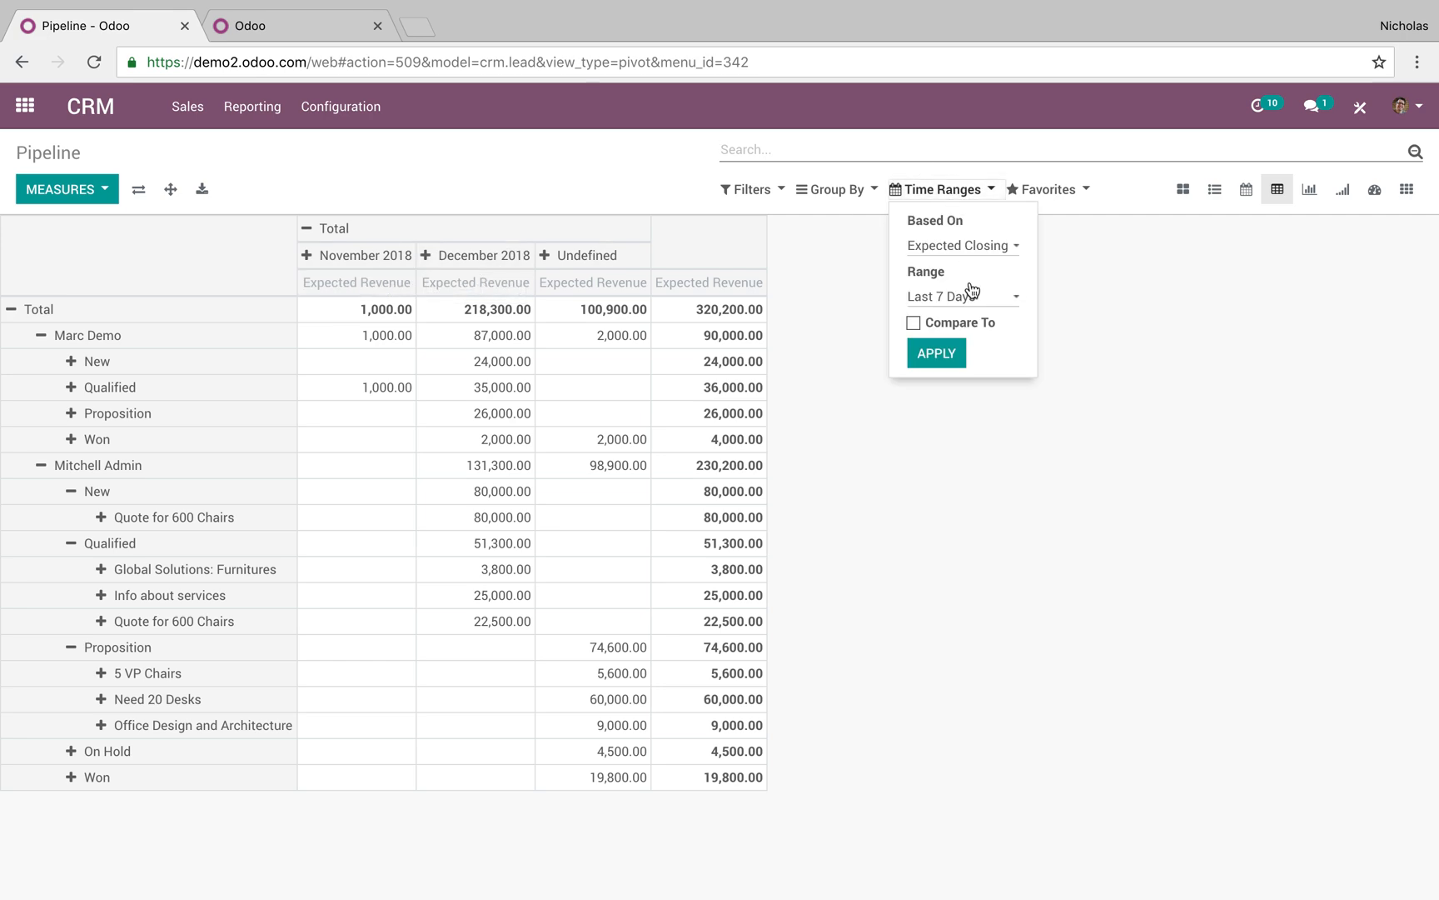
click(965, 244)
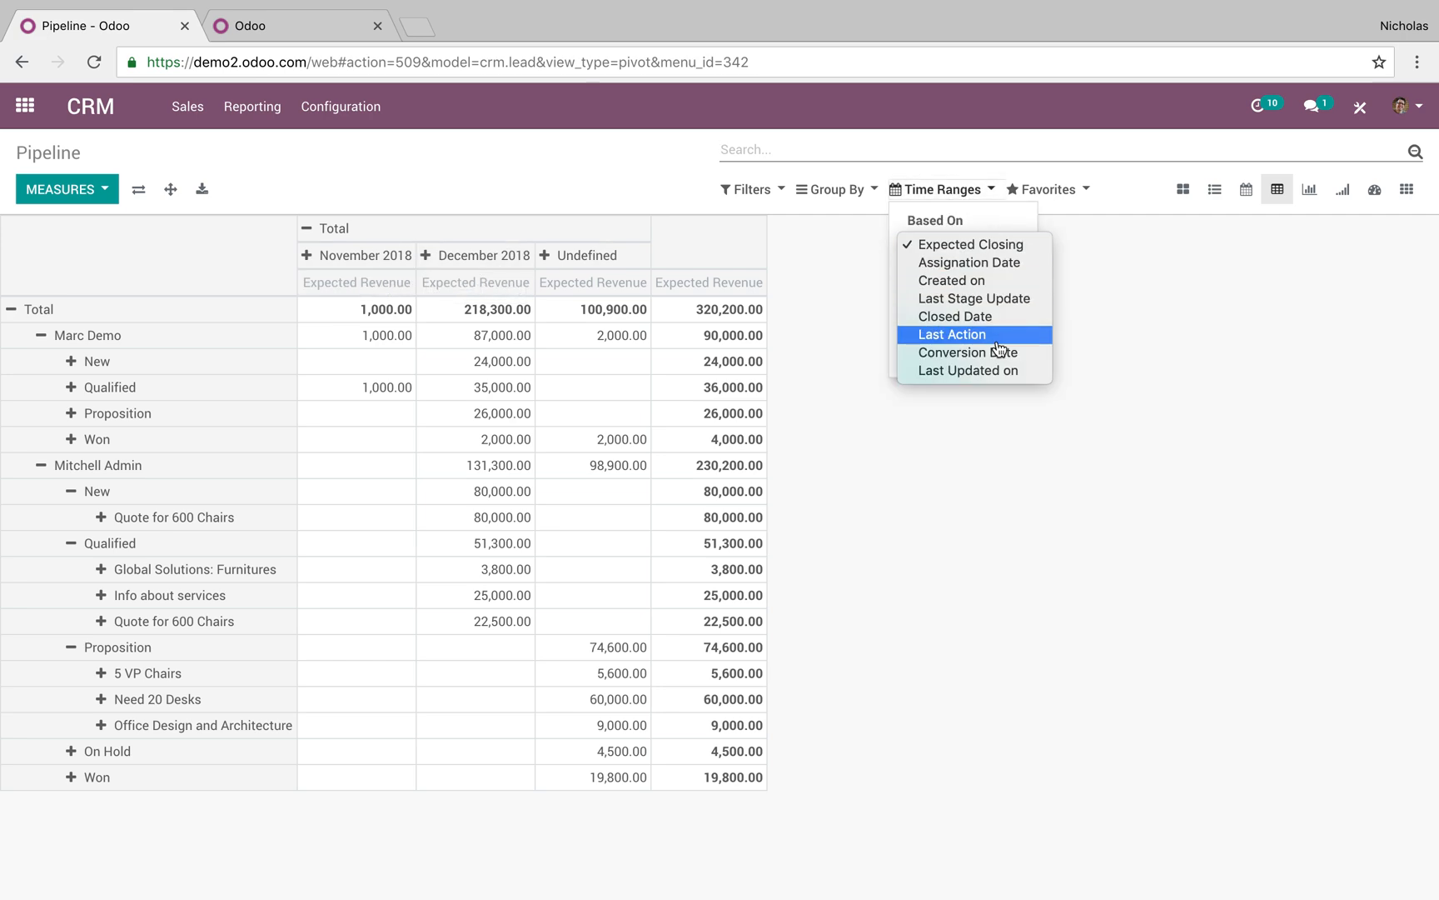
click(982, 242)
click(958, 293)
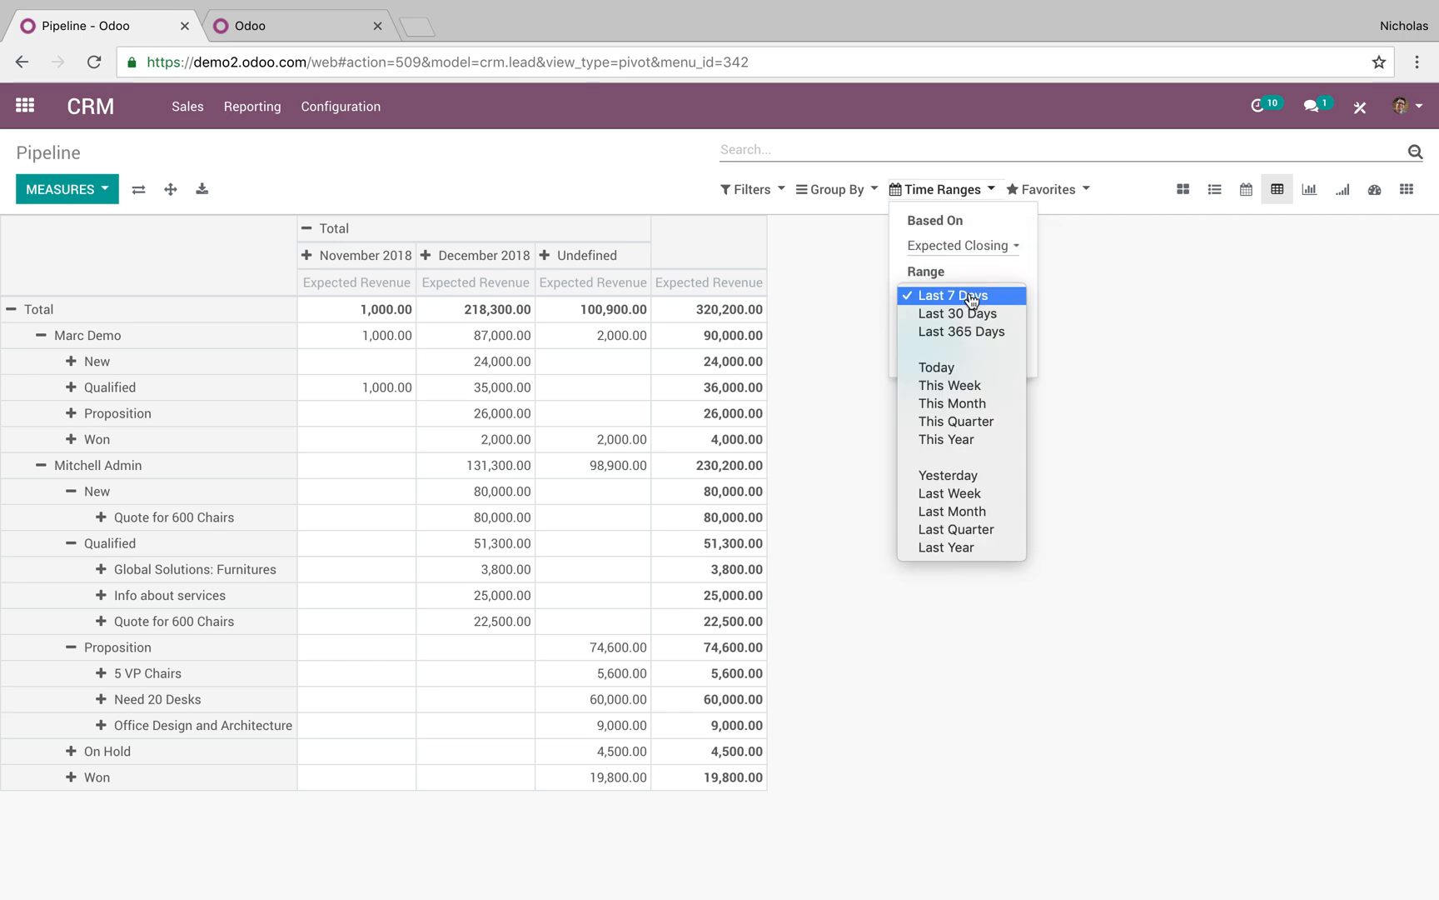
click(992, 280)
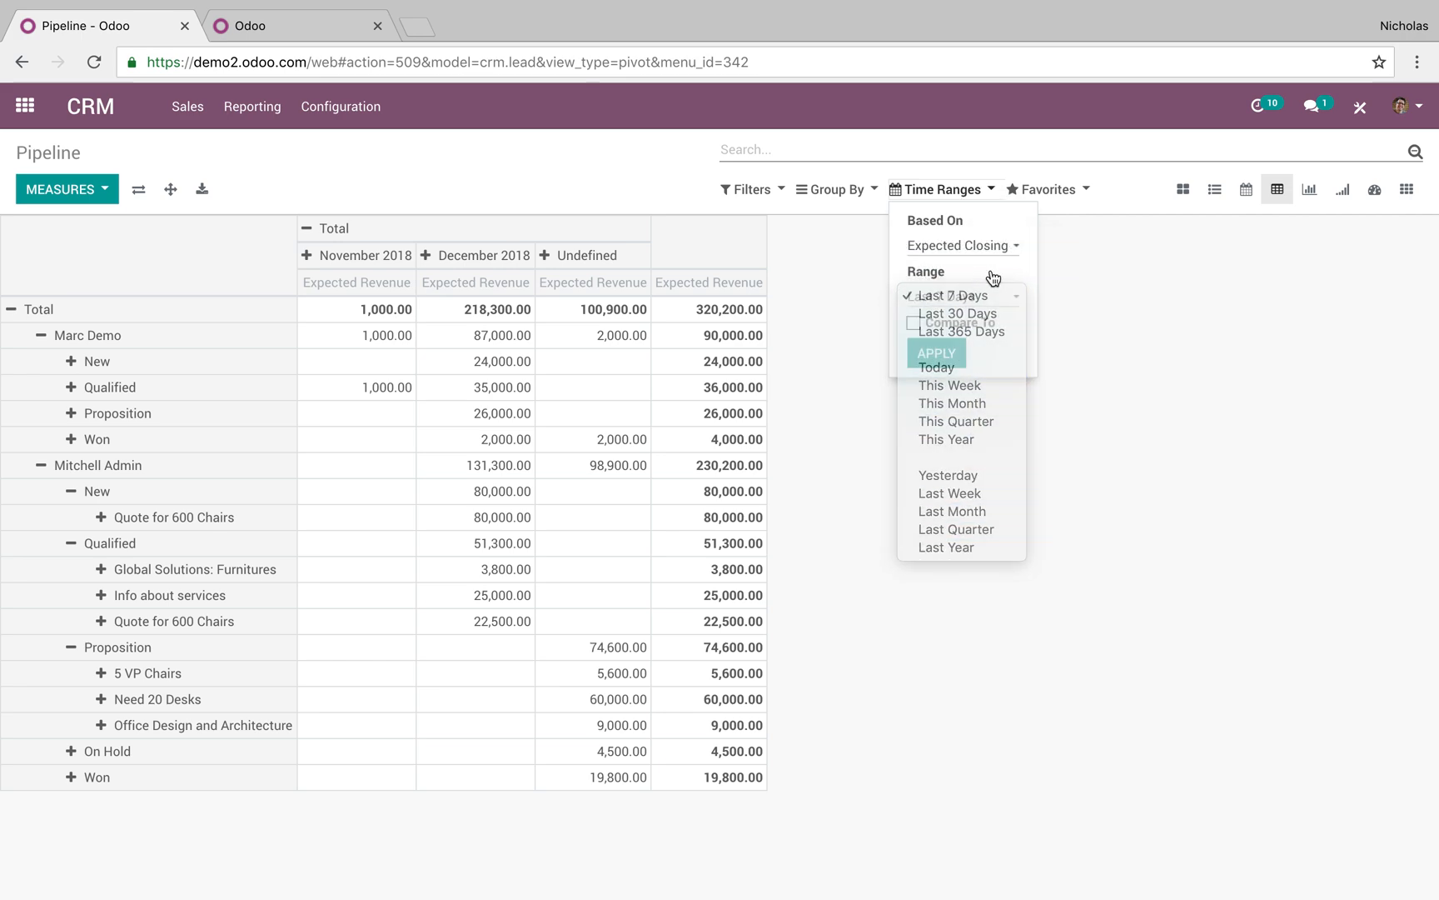
click(914, 323)
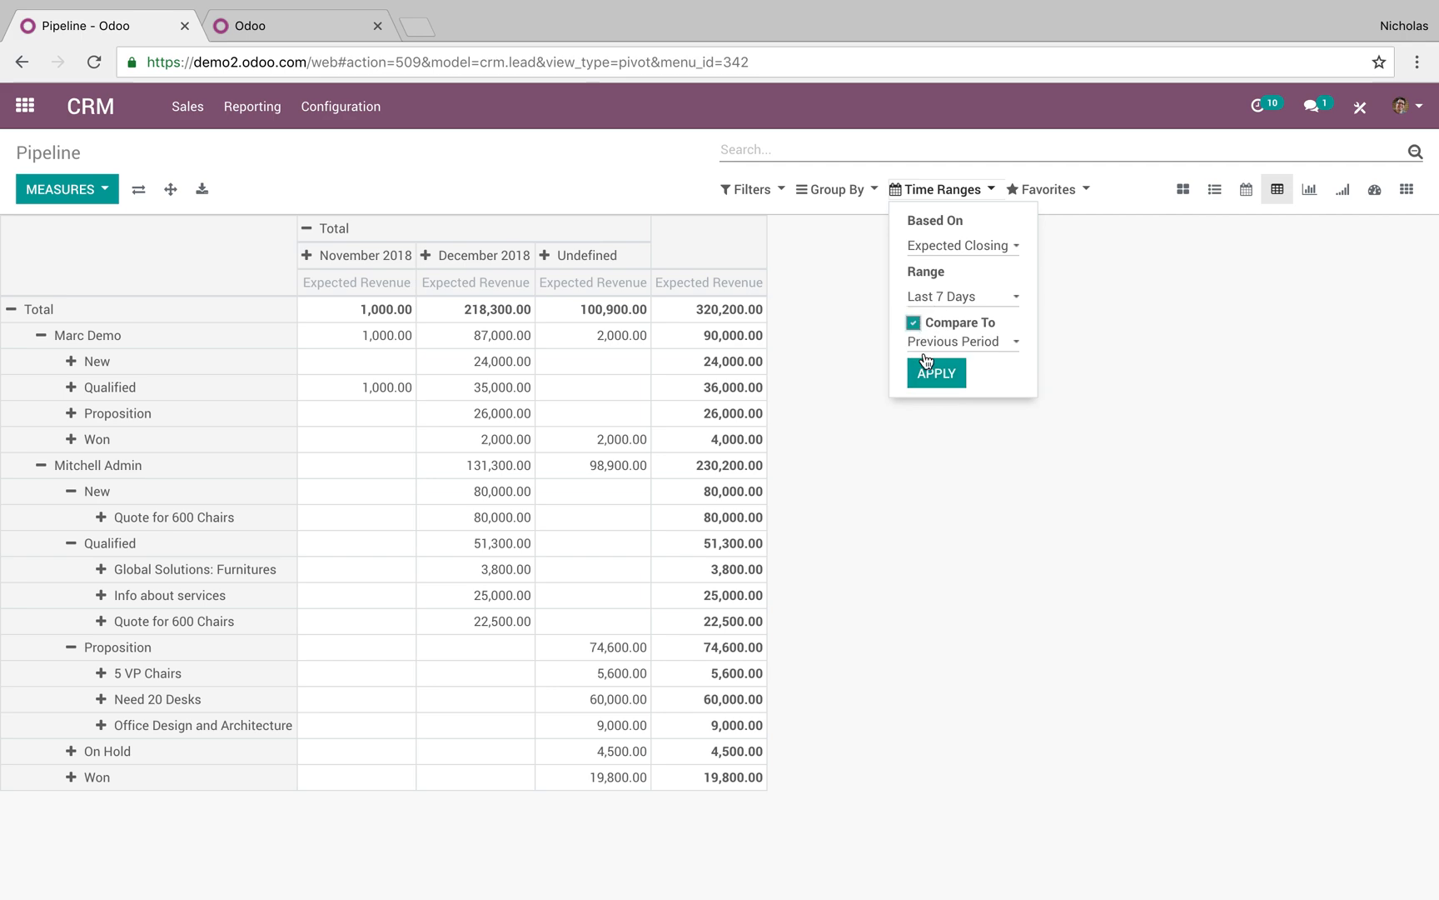
click(941, 343)
click(950, 359)
click(939, 375)
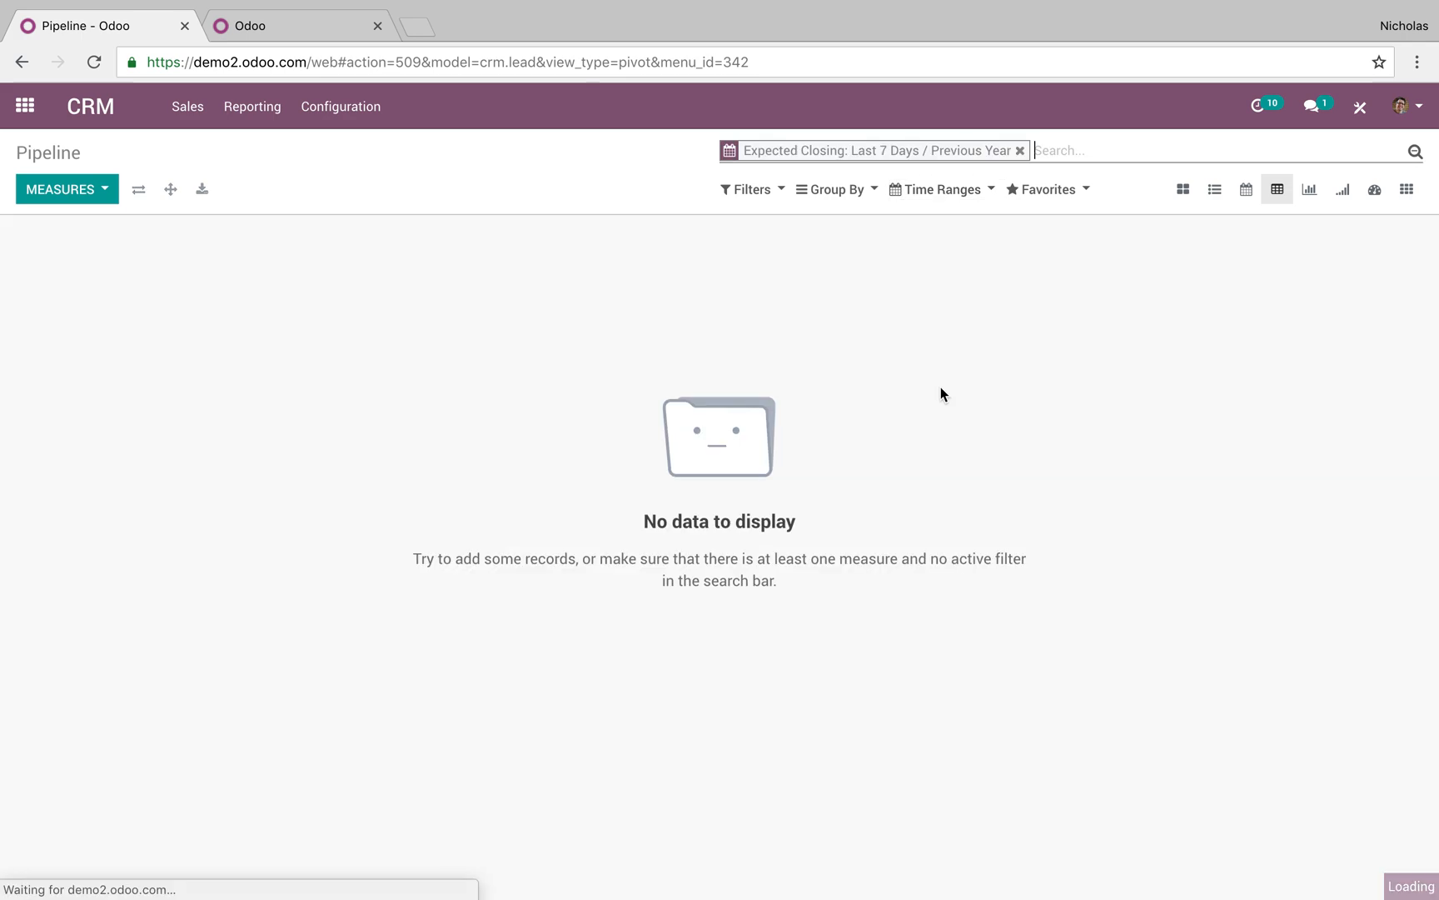
key(BackSpace)
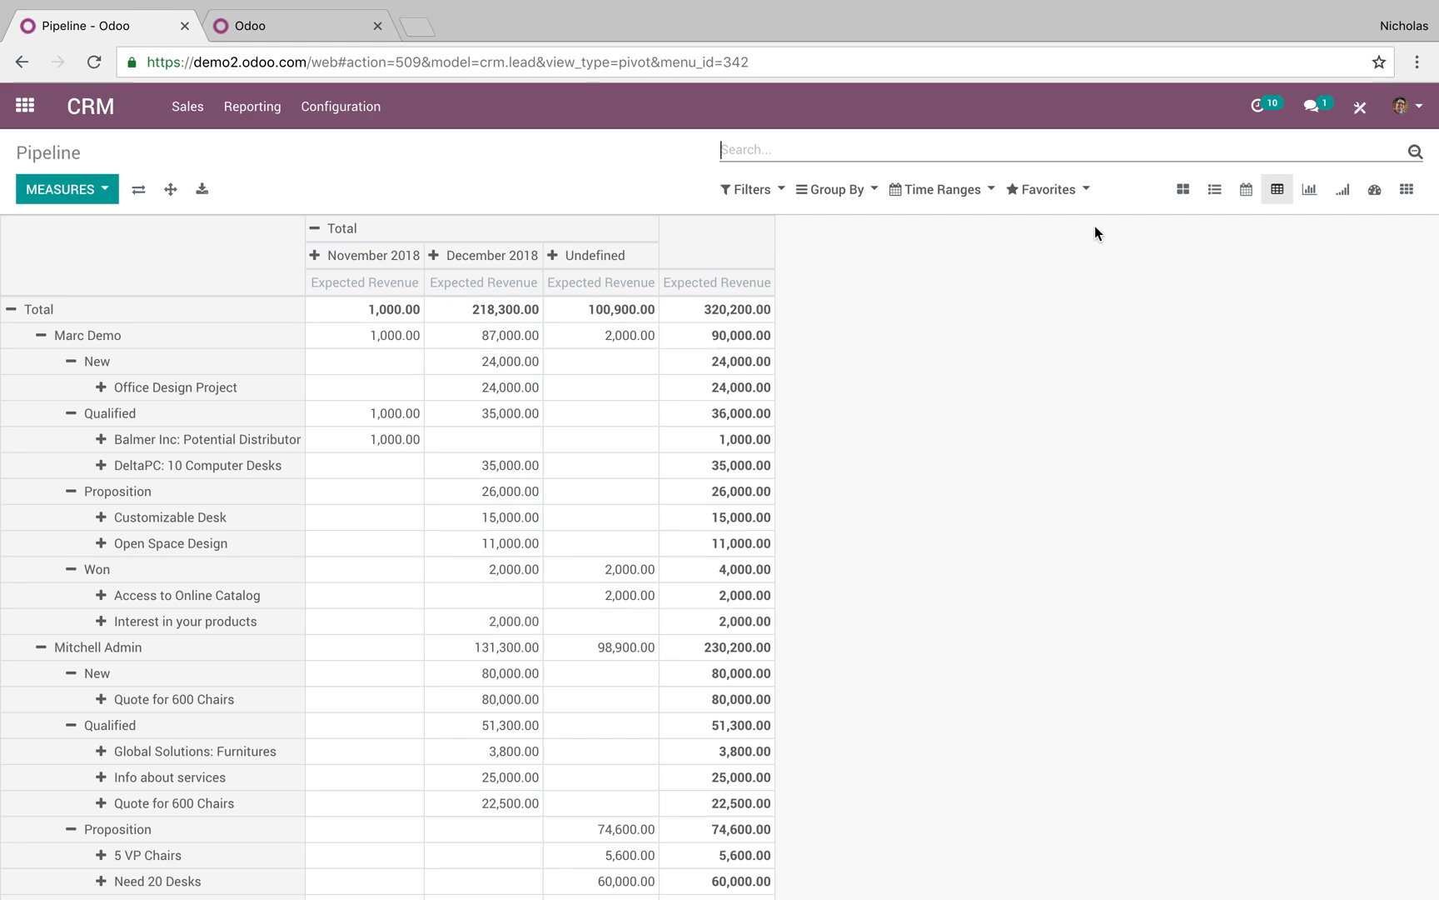
Switch to Graph view and apply a This Week time range without previous-year comparison
click(1309, 190)
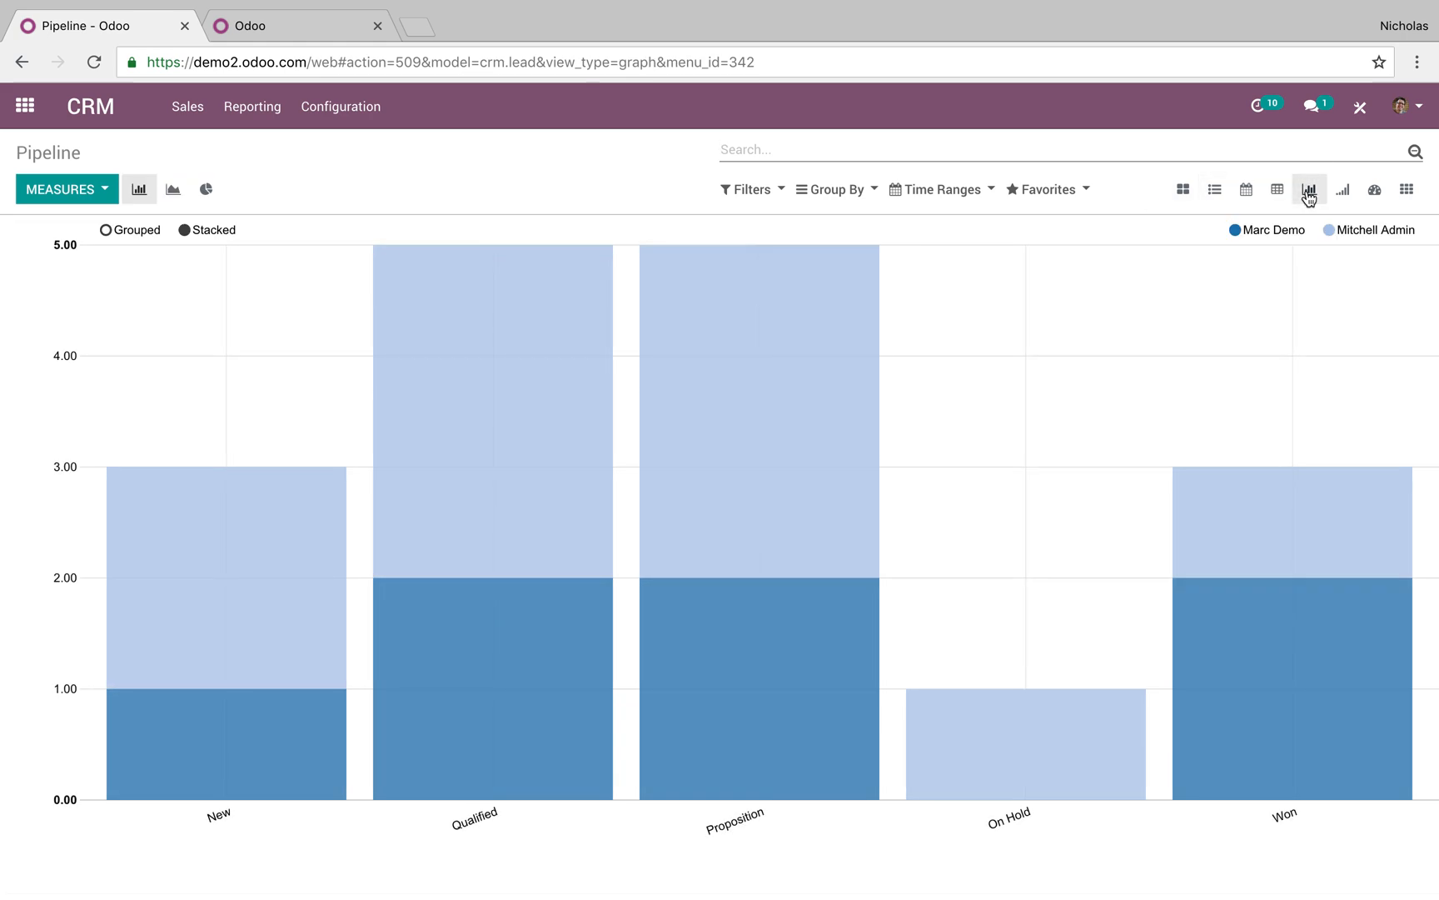
click(910, 198)
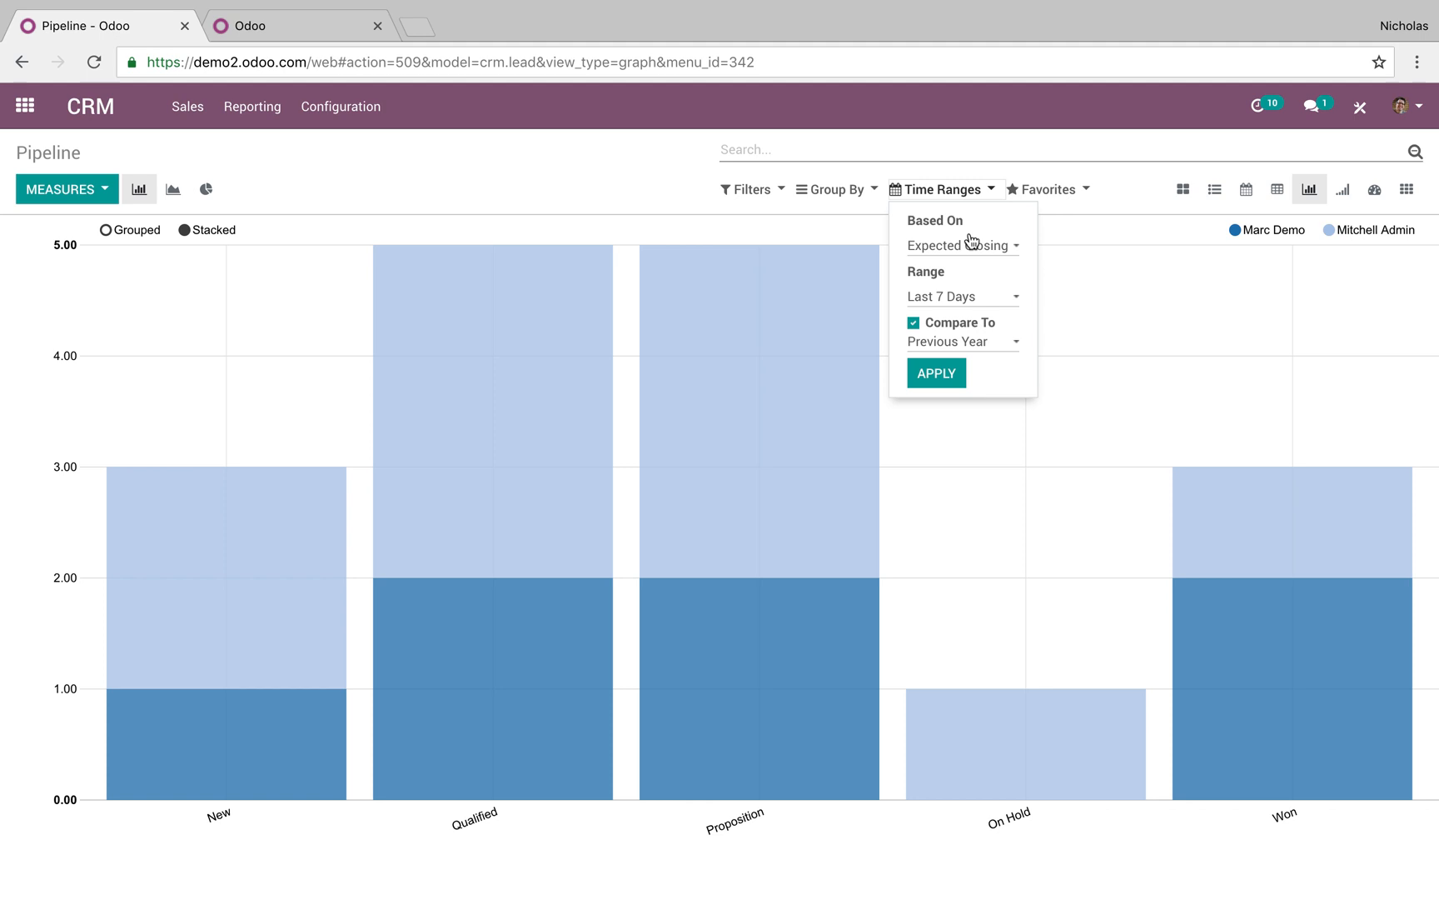
click(962, 296)
click(968, 385)
click(913, 323)
click(929, 355)
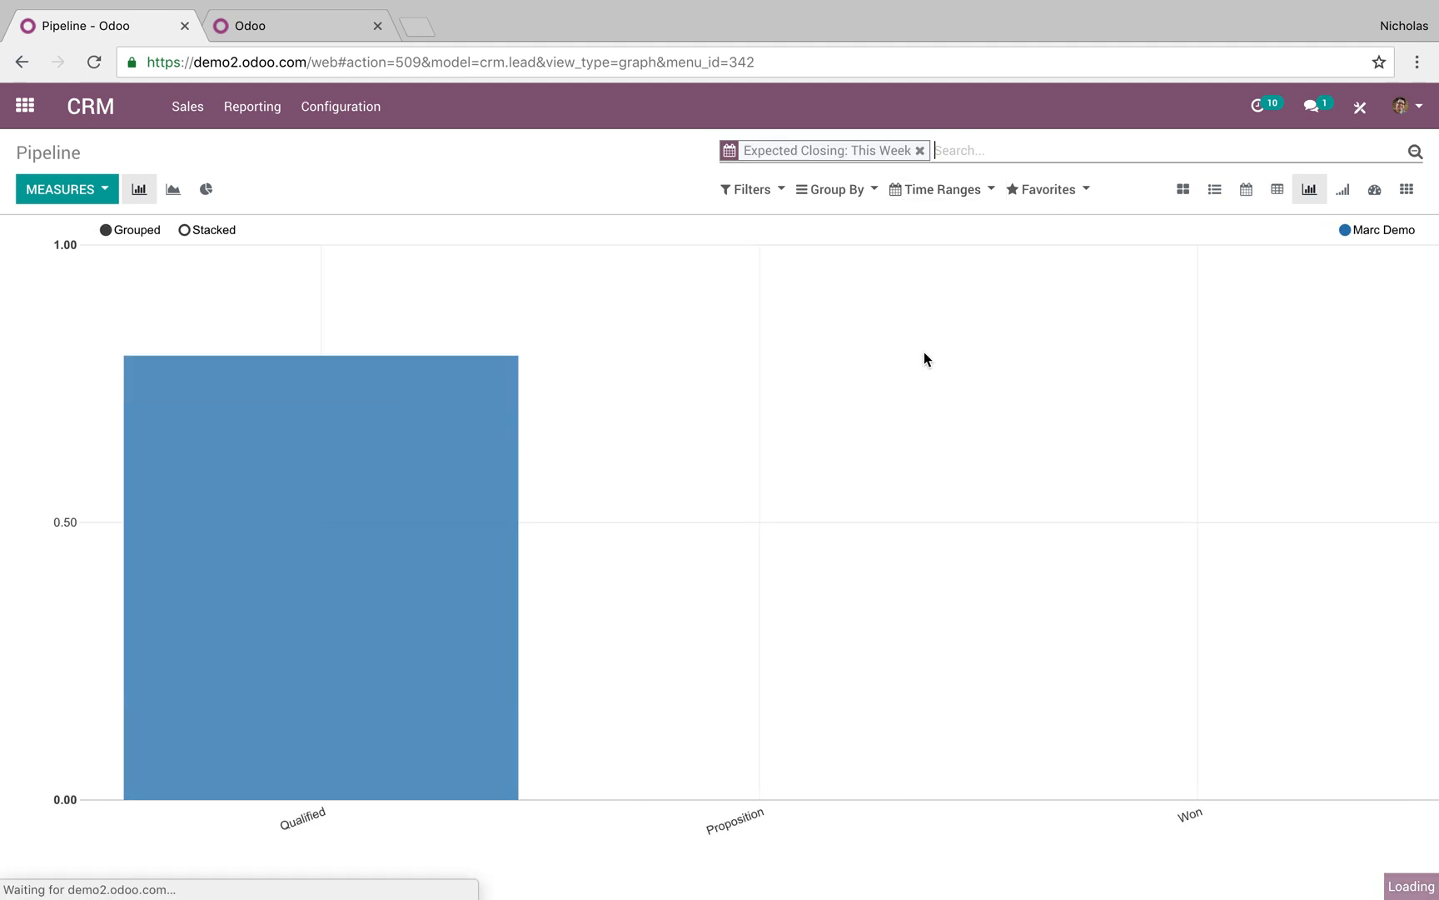
Group the chart by City then Salesperson and remove the This Week facet
click(837, 191)
click(854, 222)
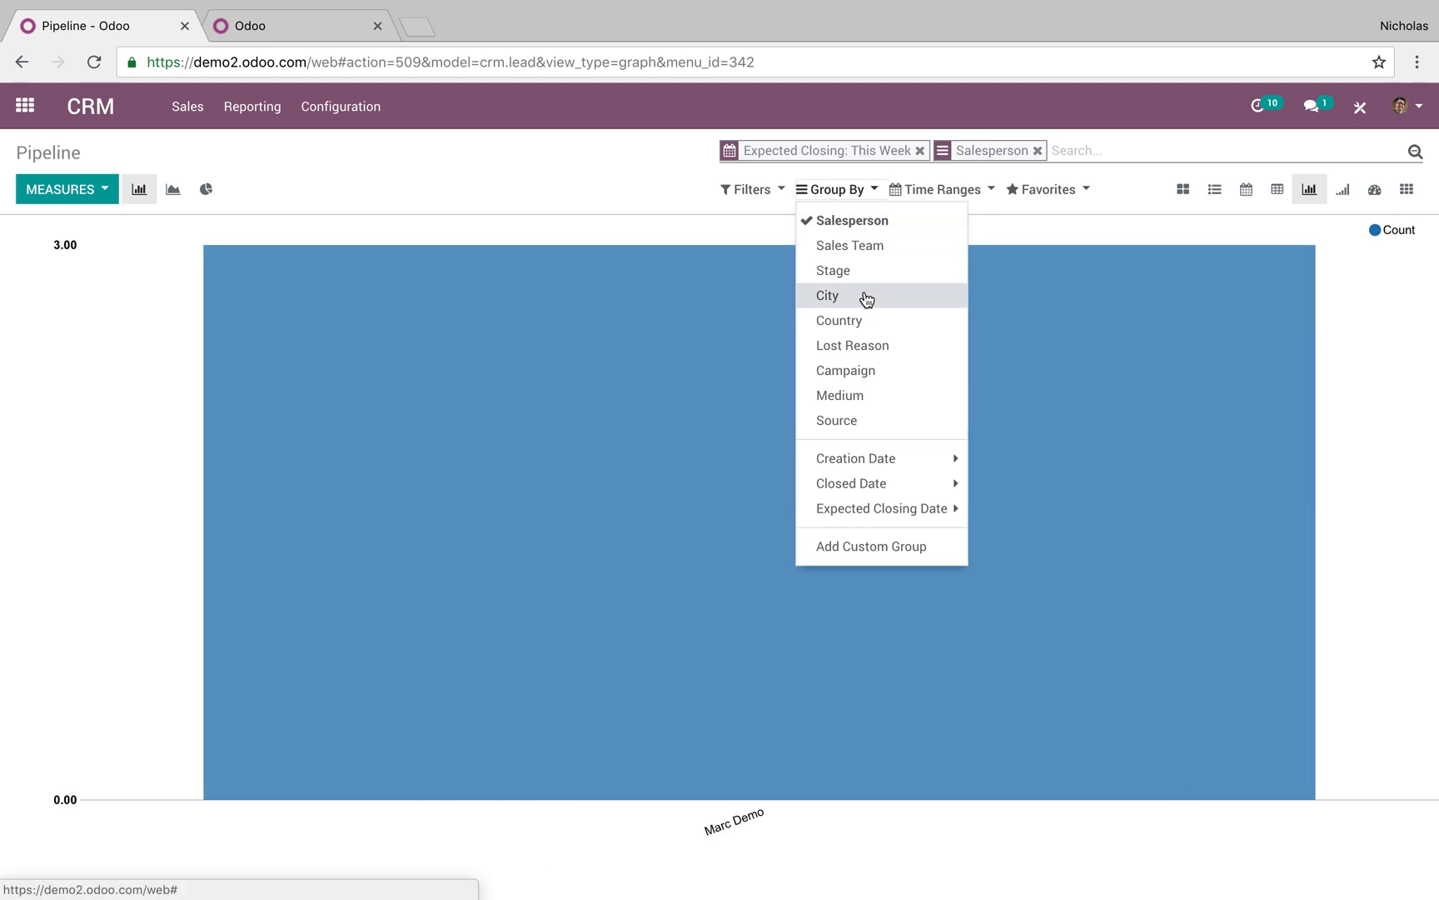
click(866, 300)
click(872, 223)
click(866, 298)
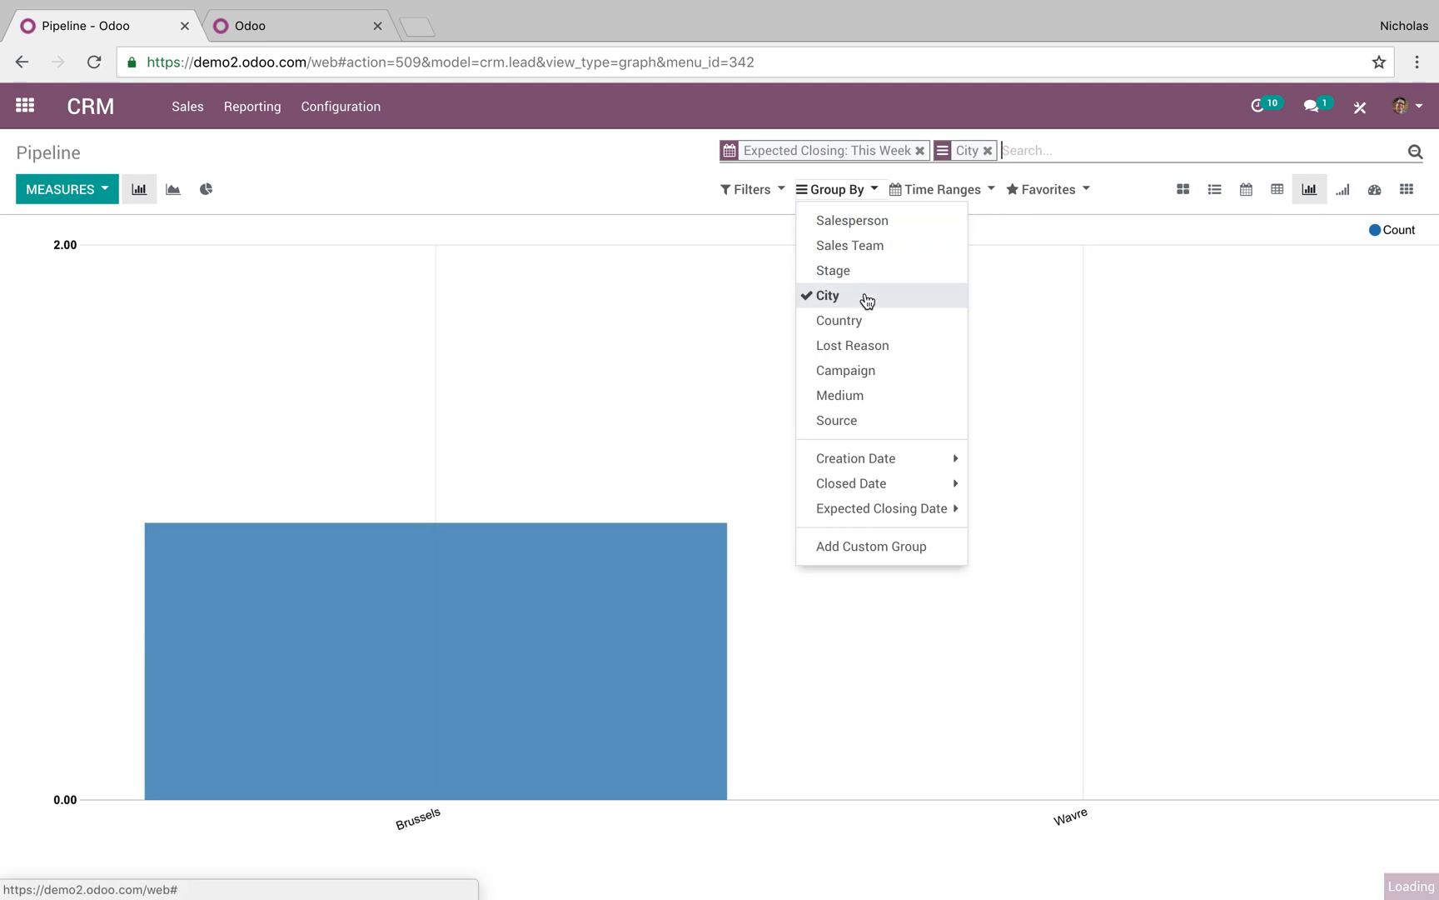
click(867, 299)
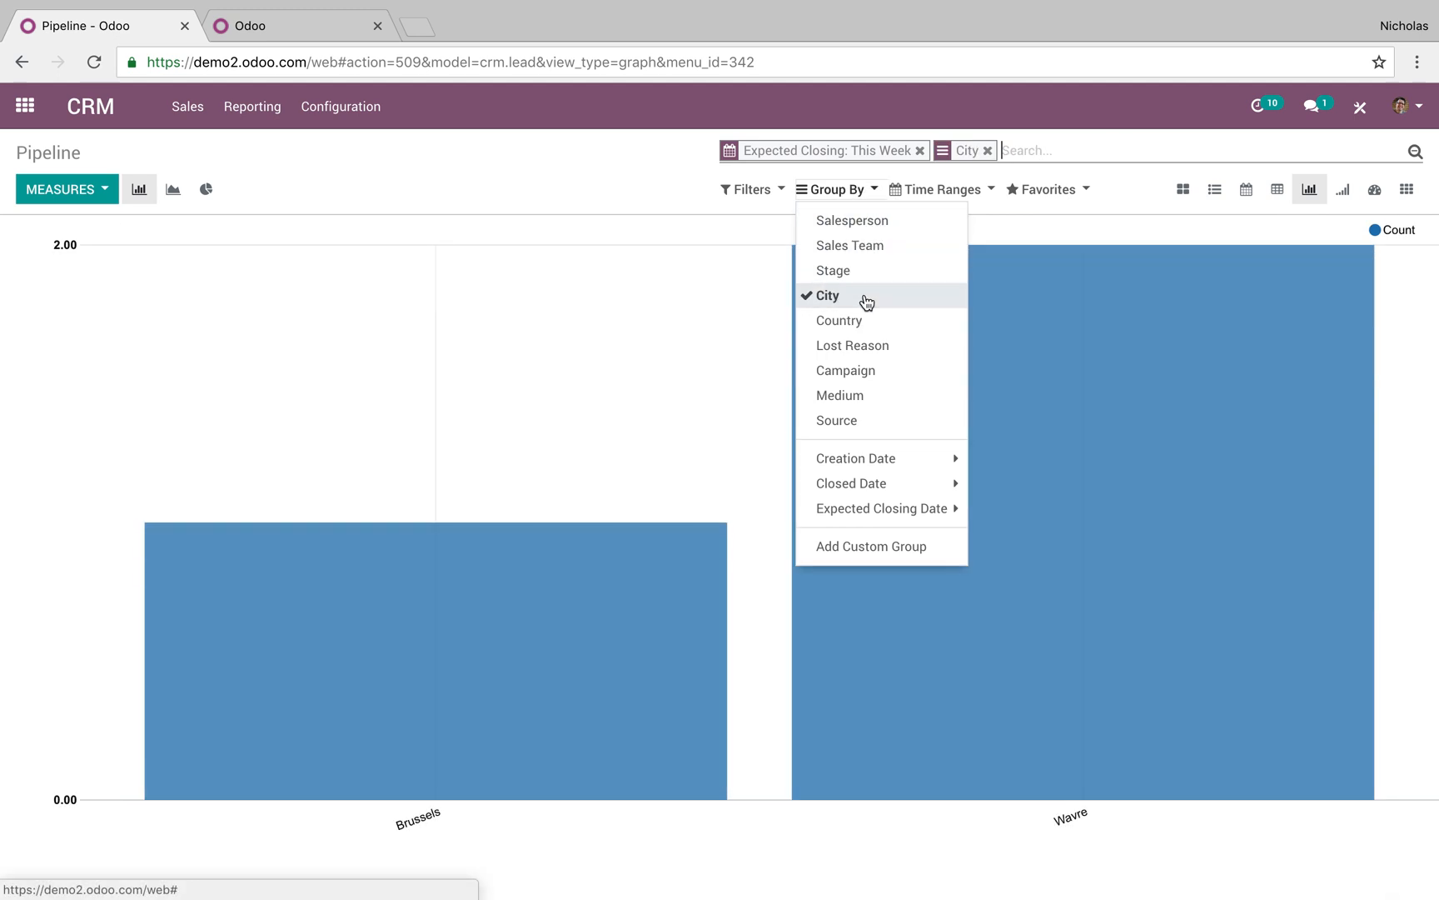
click(919, 150)
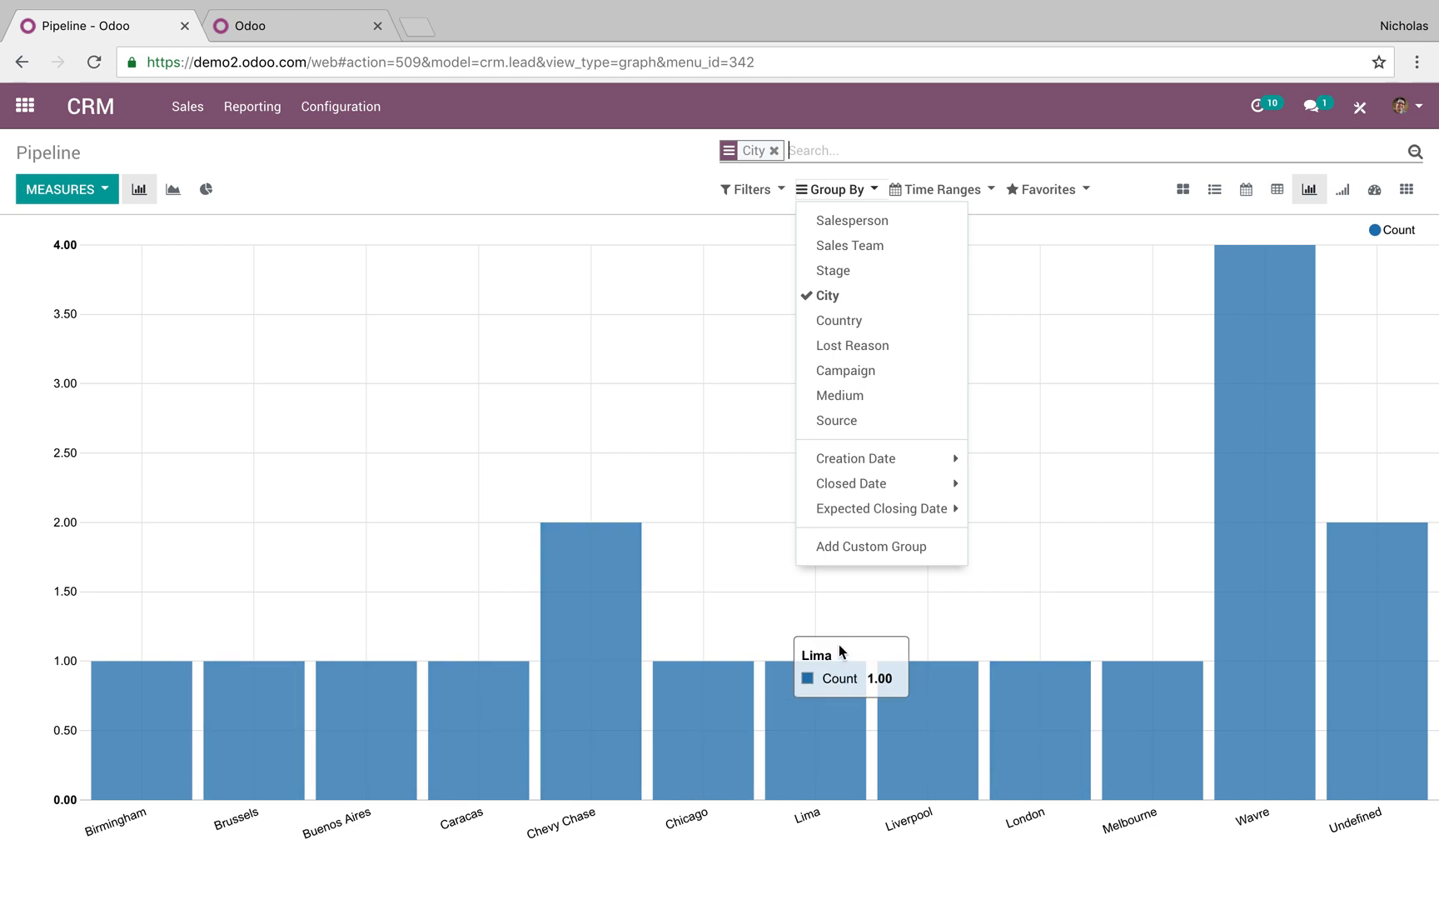
click(877, 220)
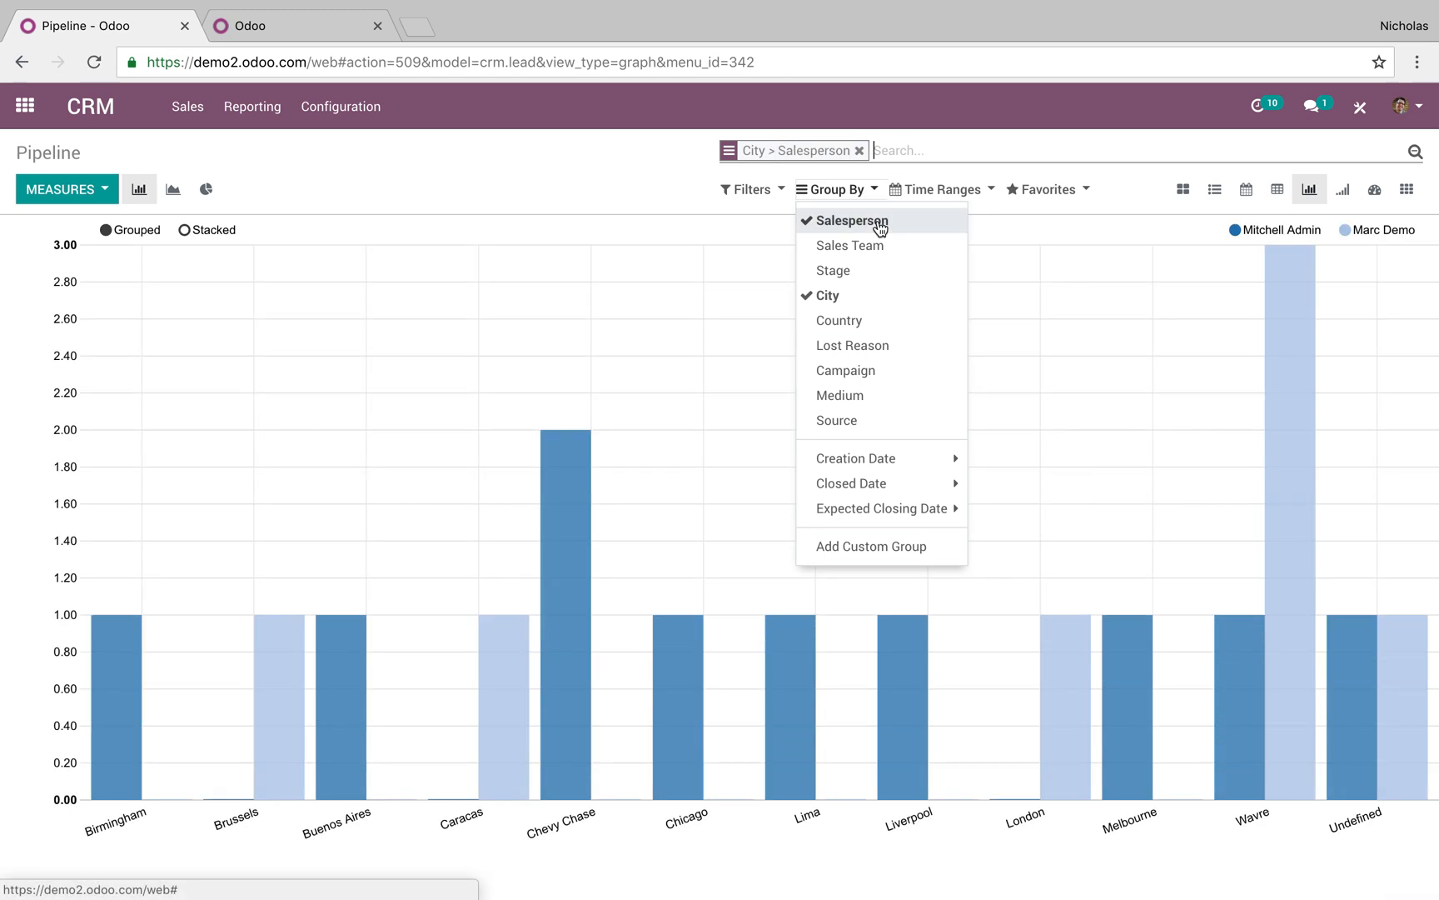
Hide and re-show the light-blue salesperson's bars, then switch to Cohort view
click(1364, 236)
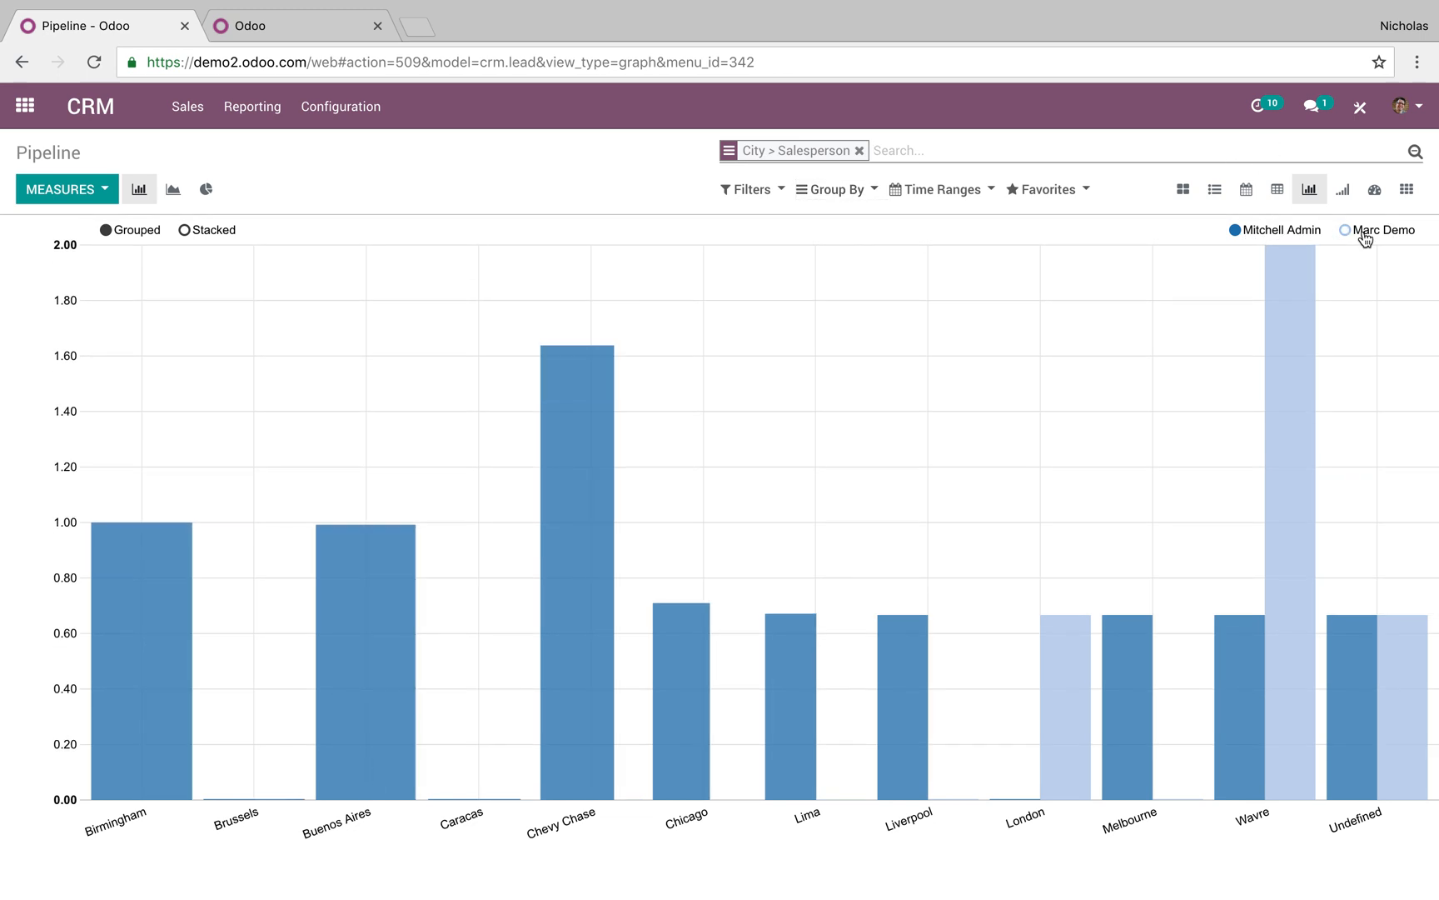
click(1364, 237)
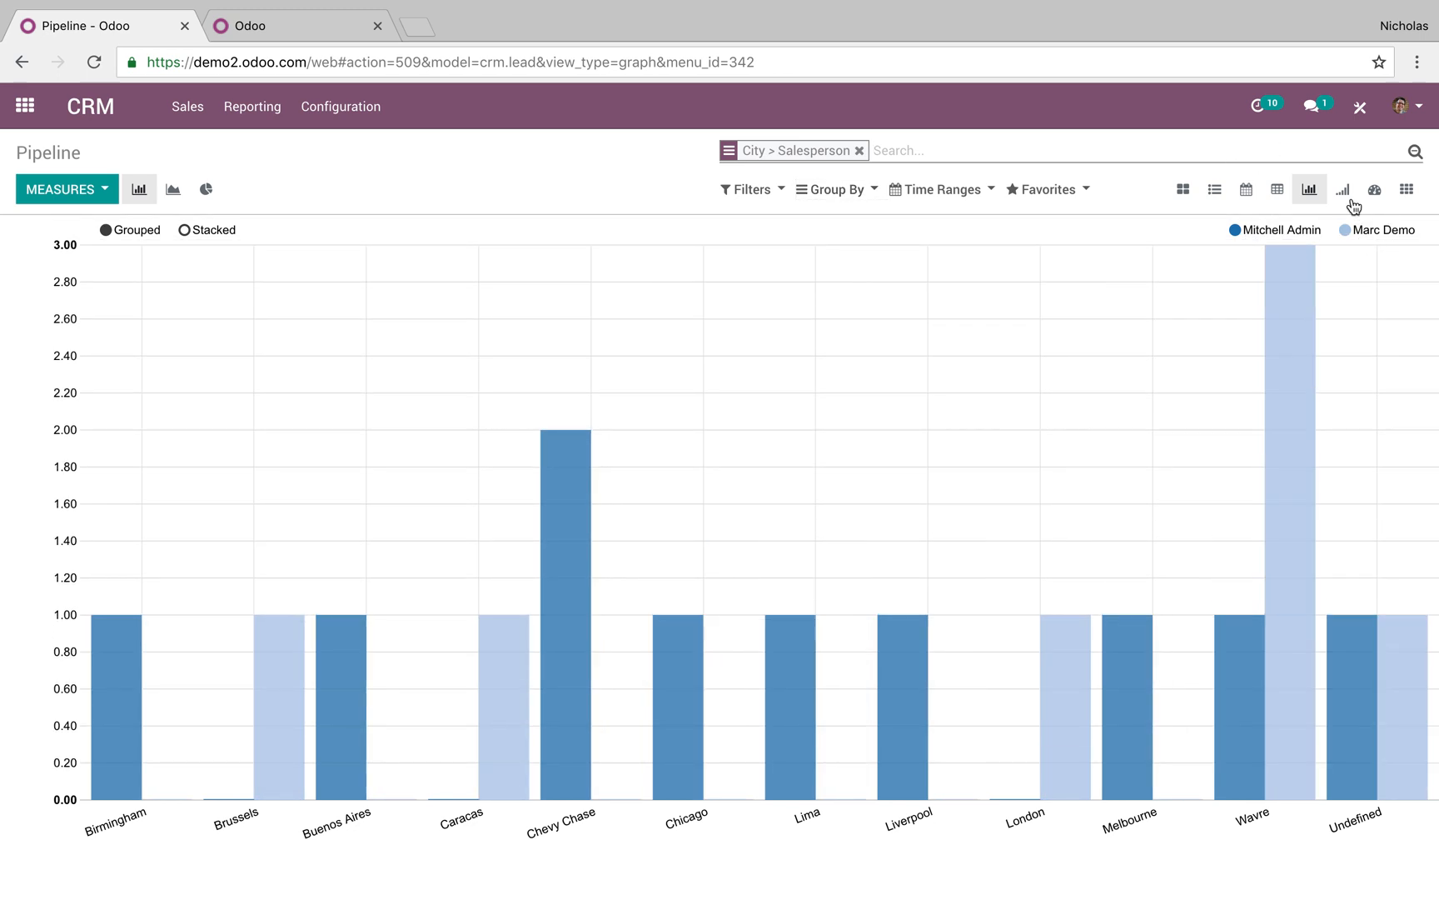
click(1344, 191)
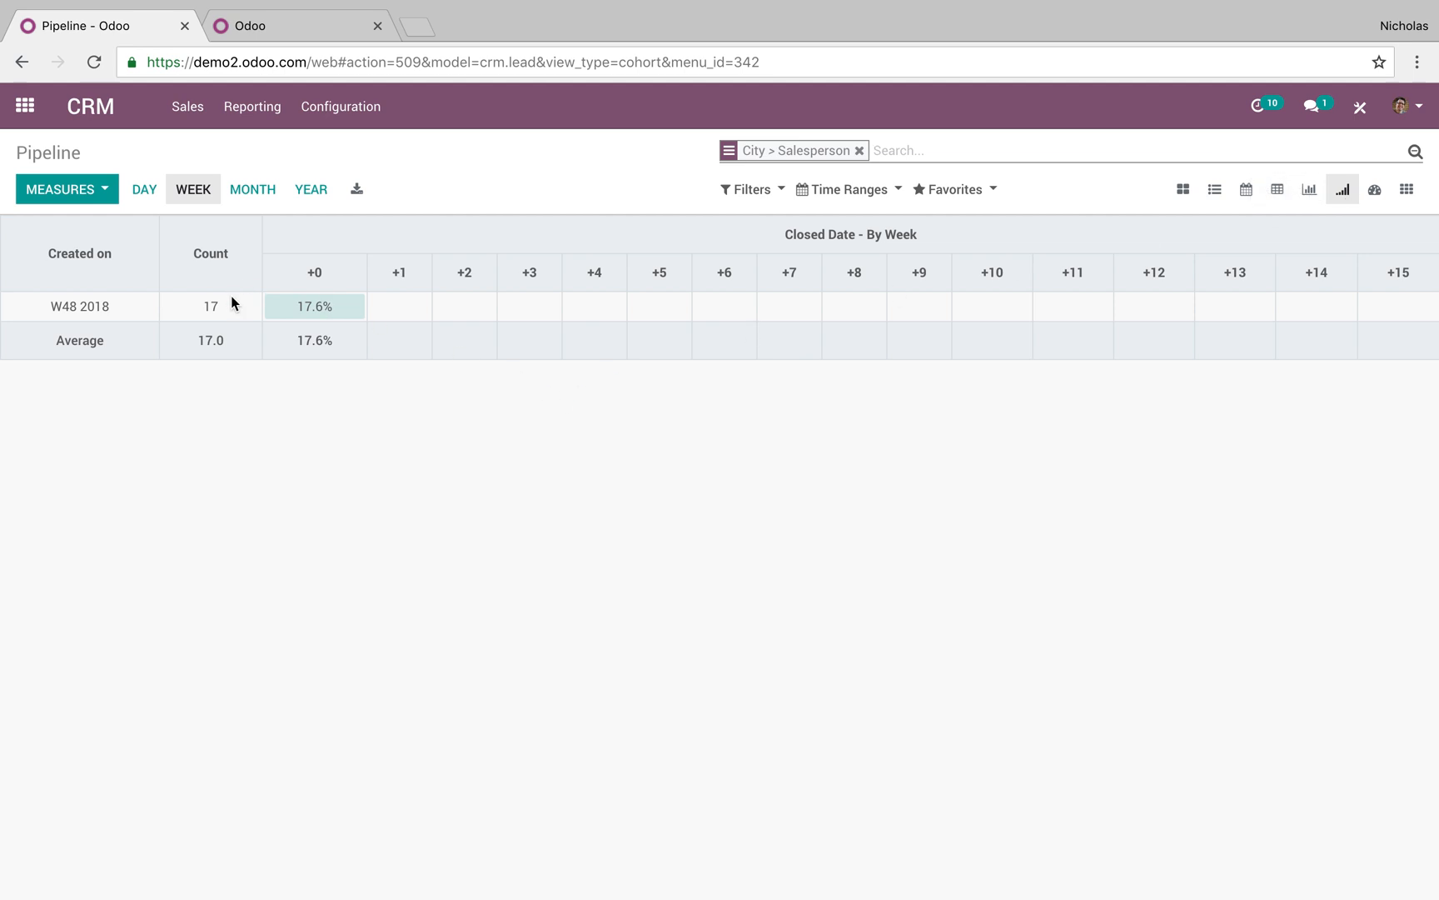
Switch to the pipeline dashboard and clear the city and salesperson grouping
click(1374, 190)
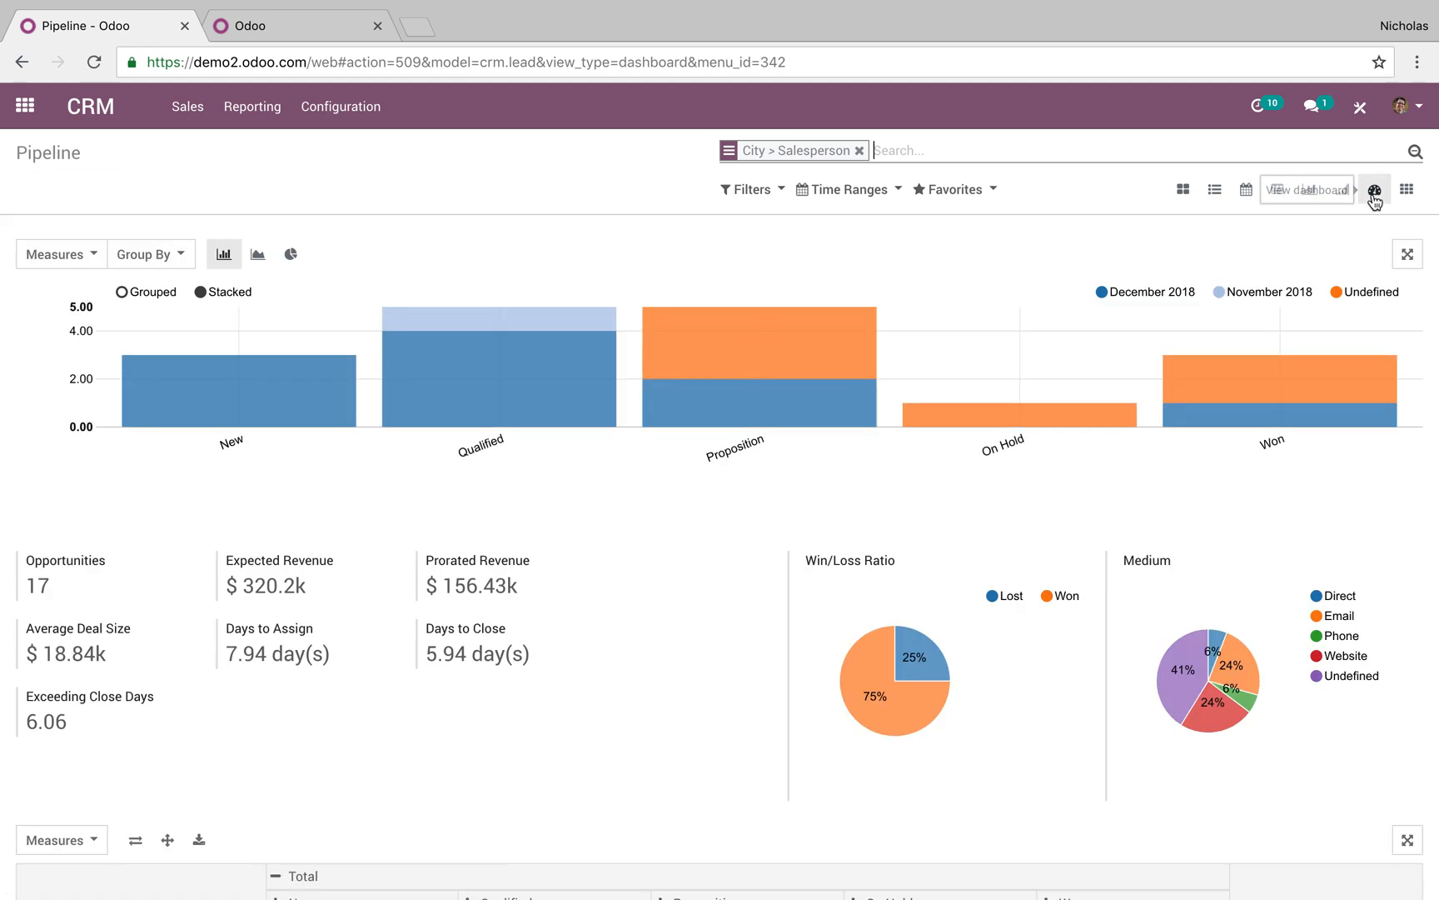
click(858, 150)
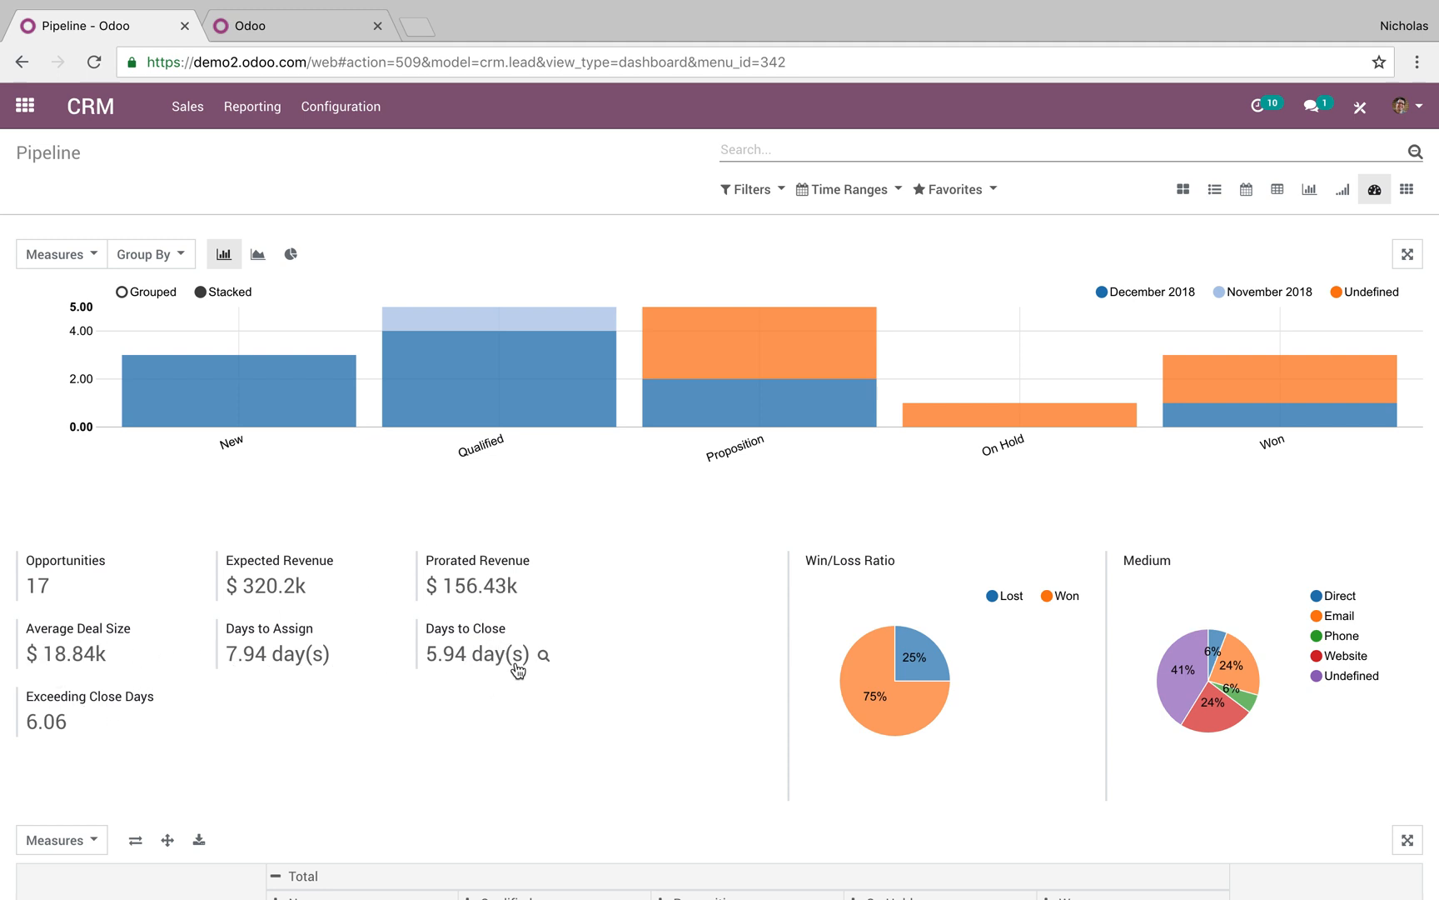
scroll(134, 714, down, 5)
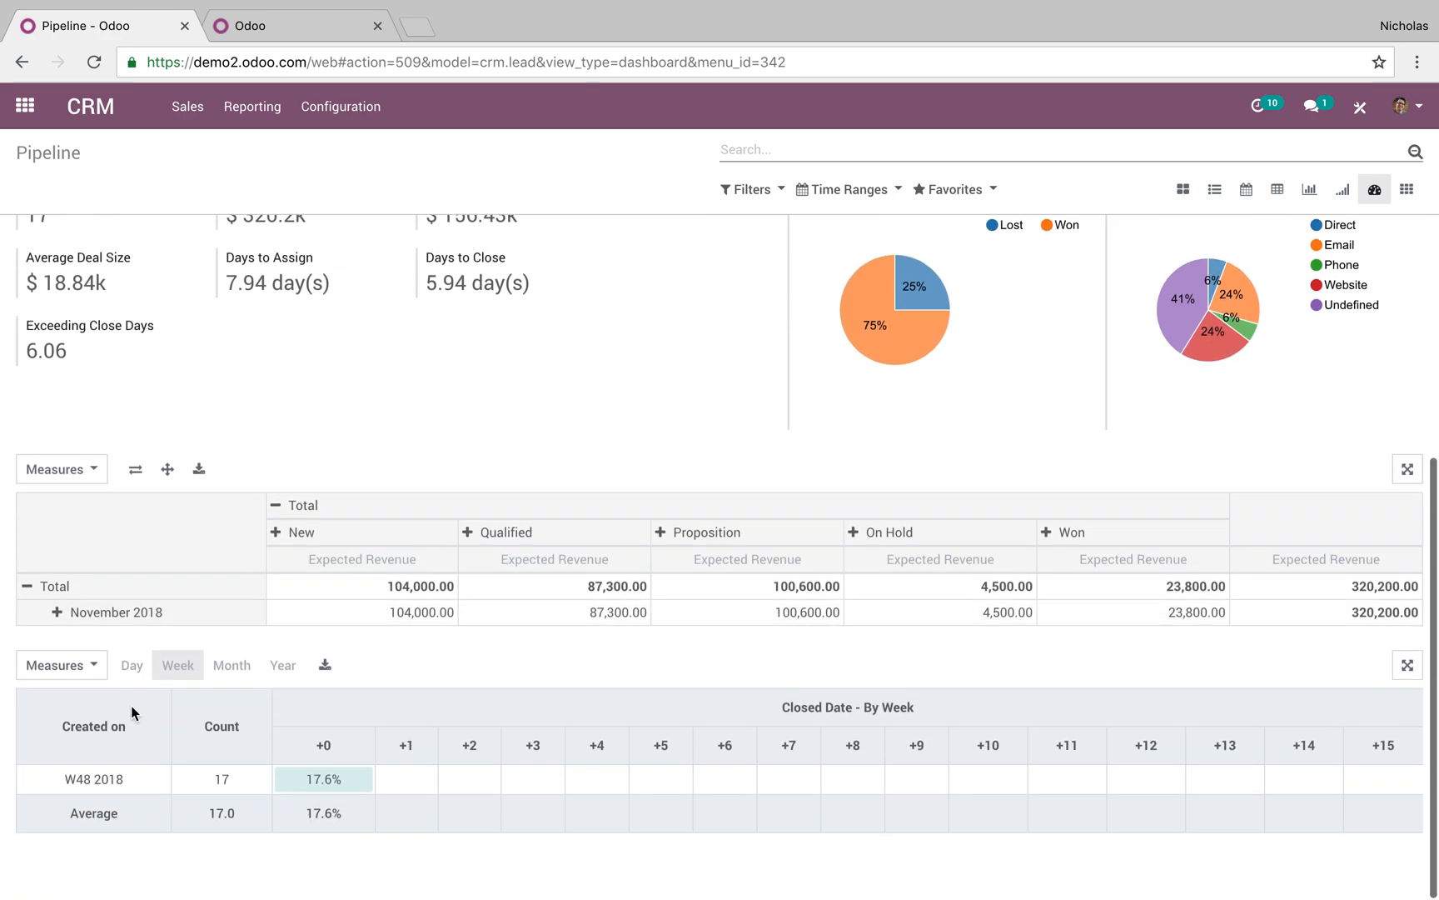
scroll(106, 452, up, 5)
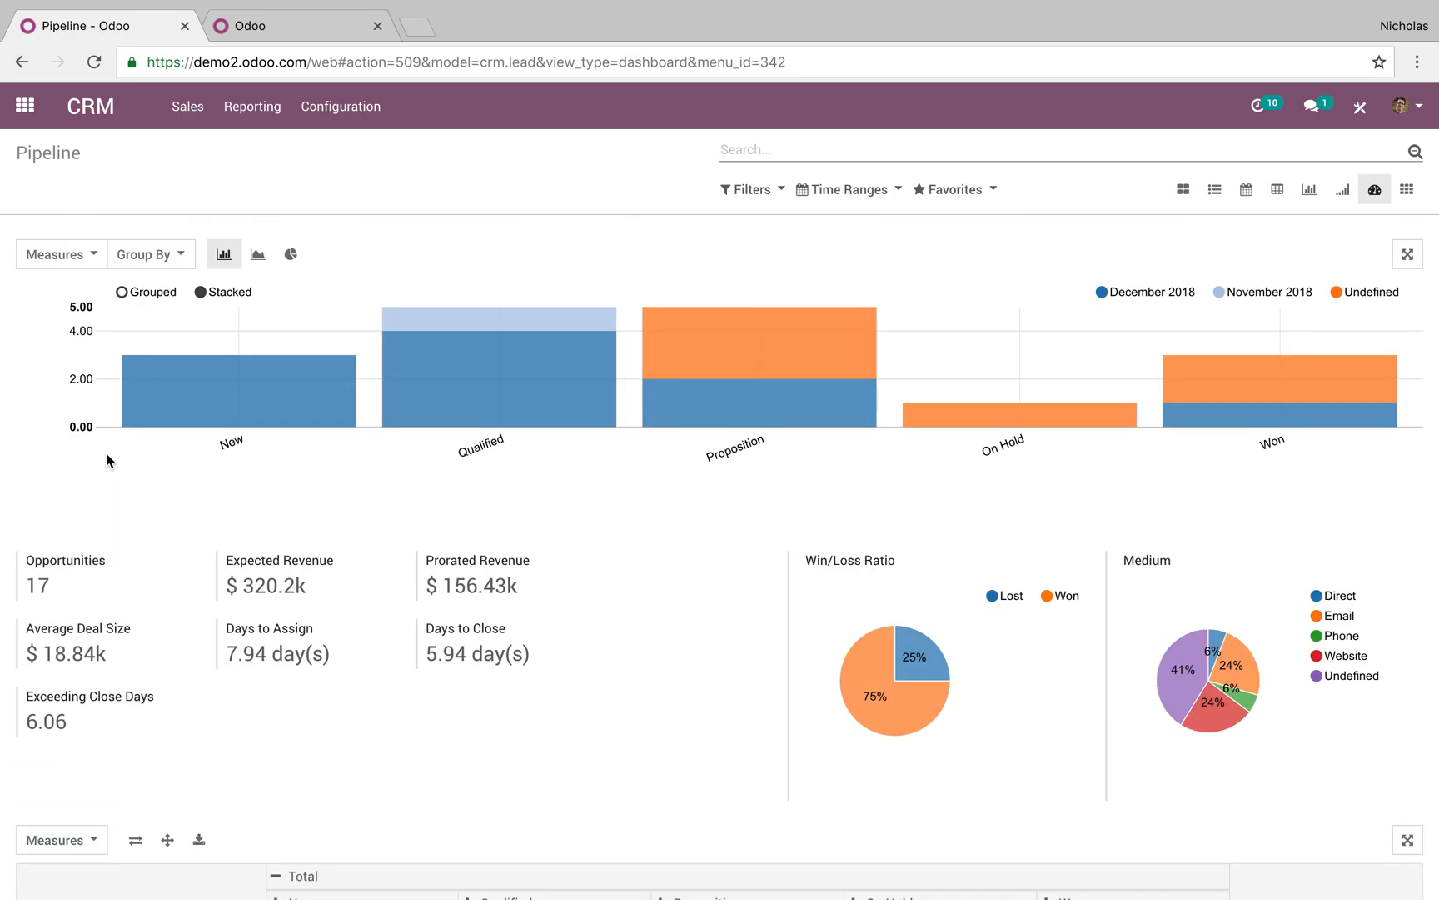
Filter the dashboard to one salesperson's opportunities, then return to the app home screen
click(844, 190)
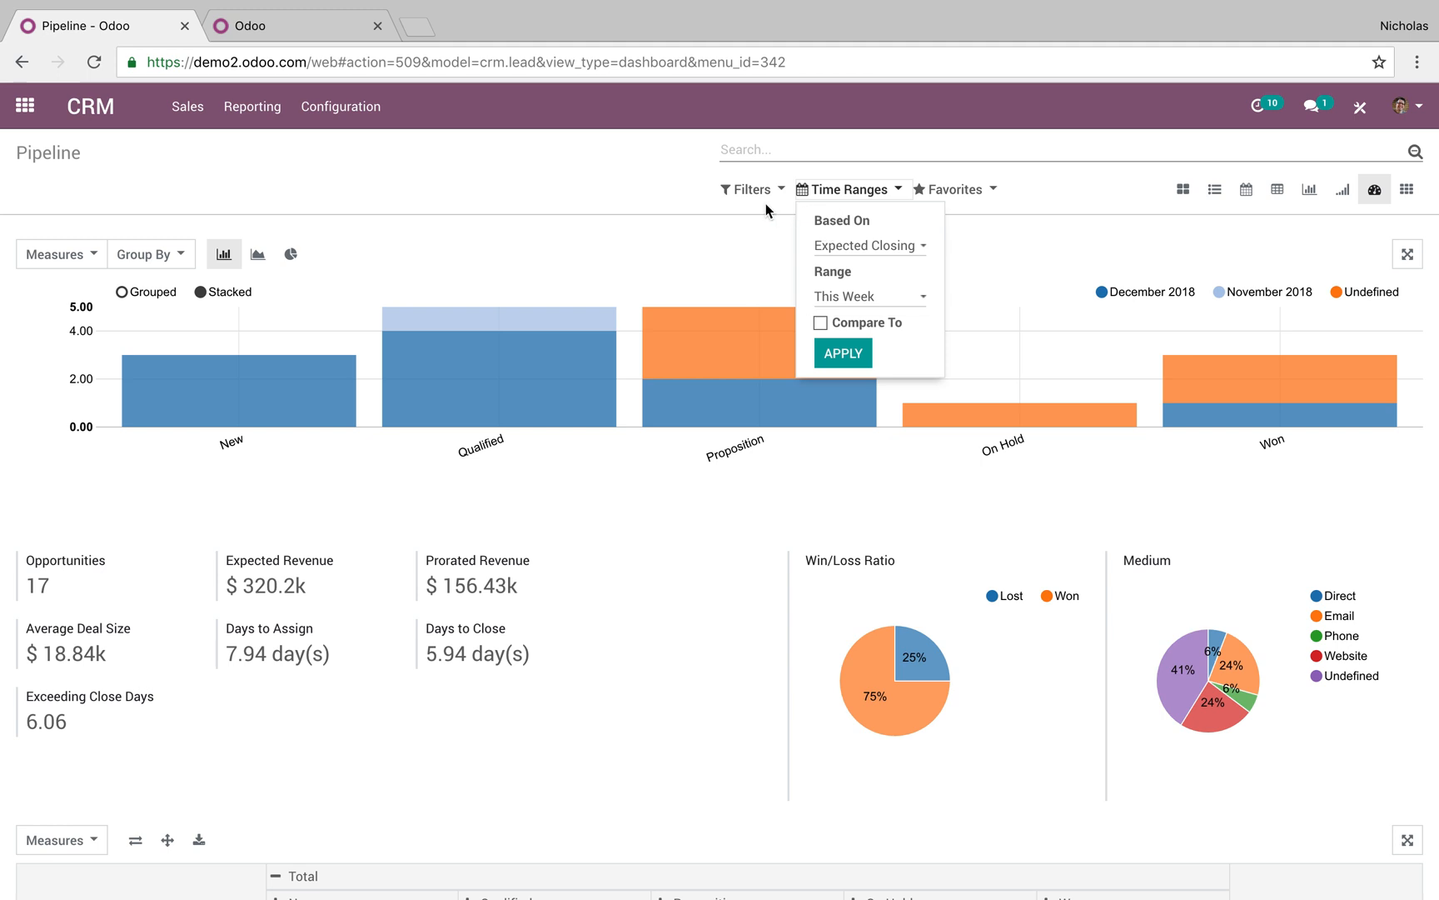
click(765, 193)
click(766, 159)
text(mitch)
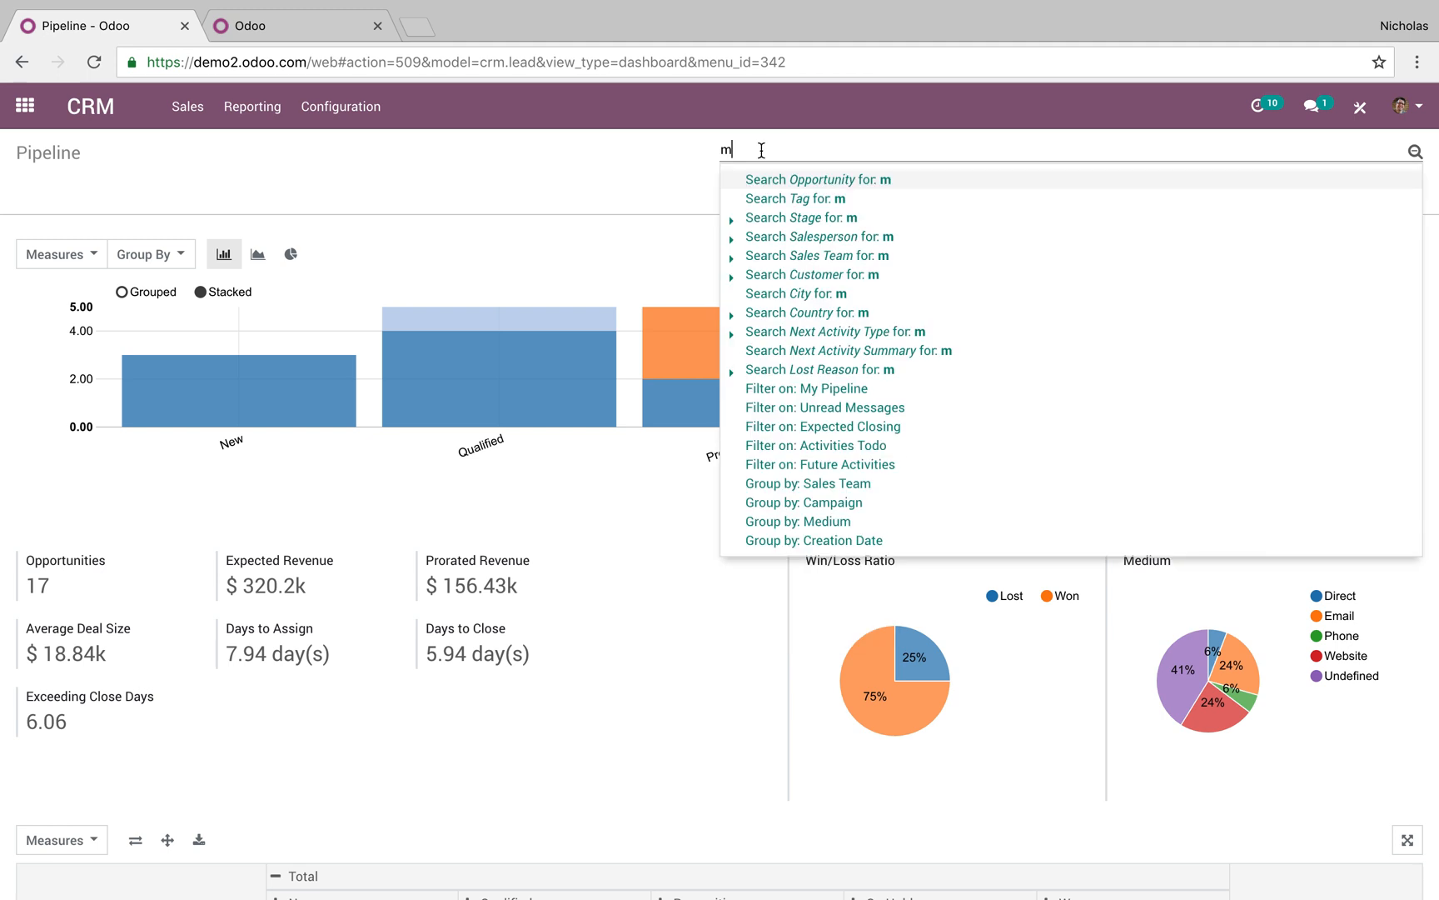
click(896, 237)
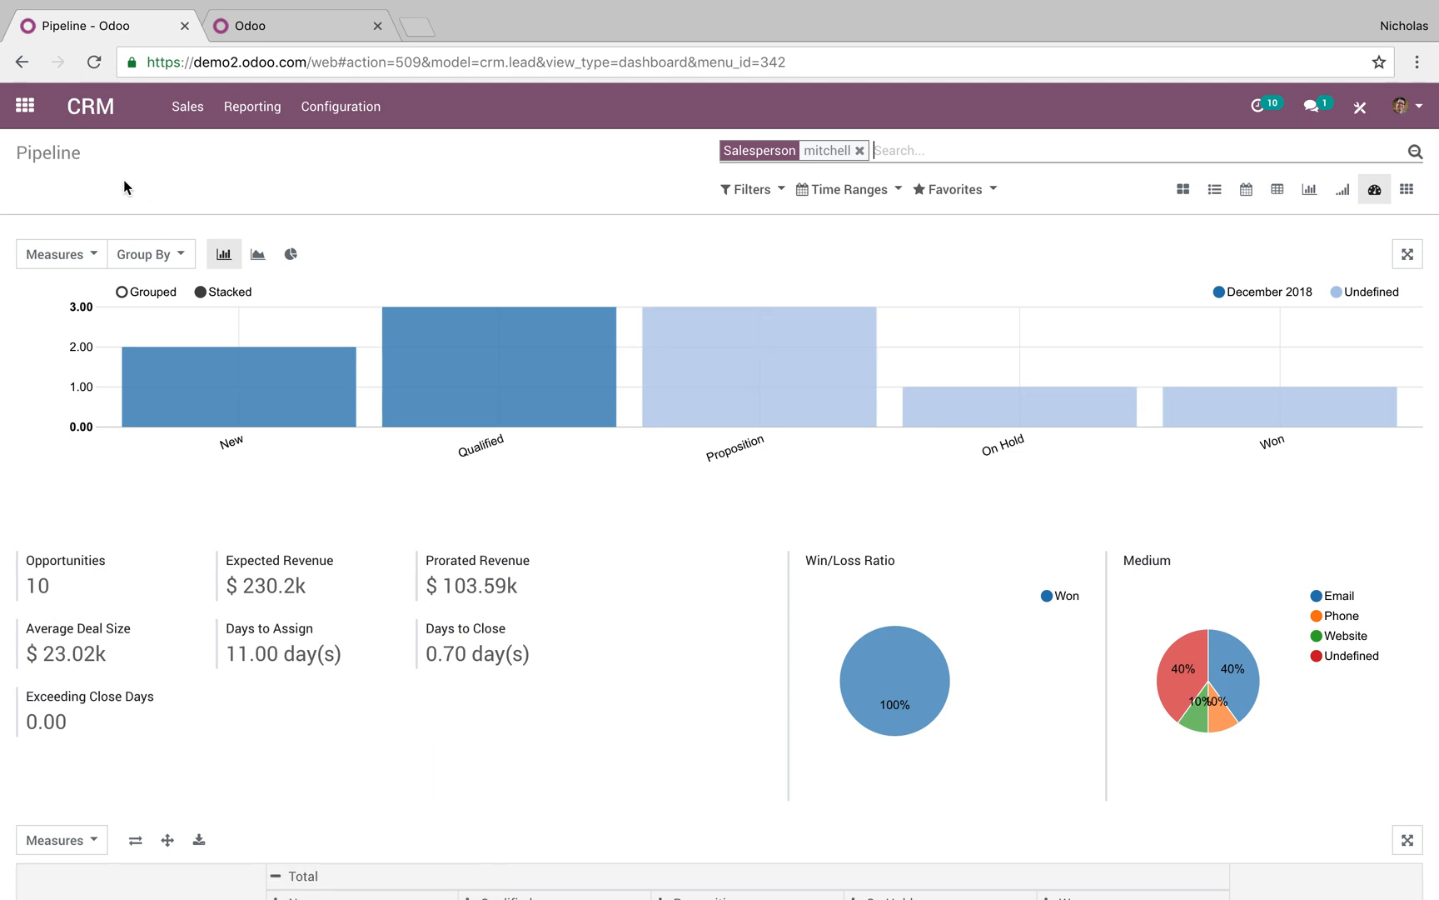
click(25, 109)
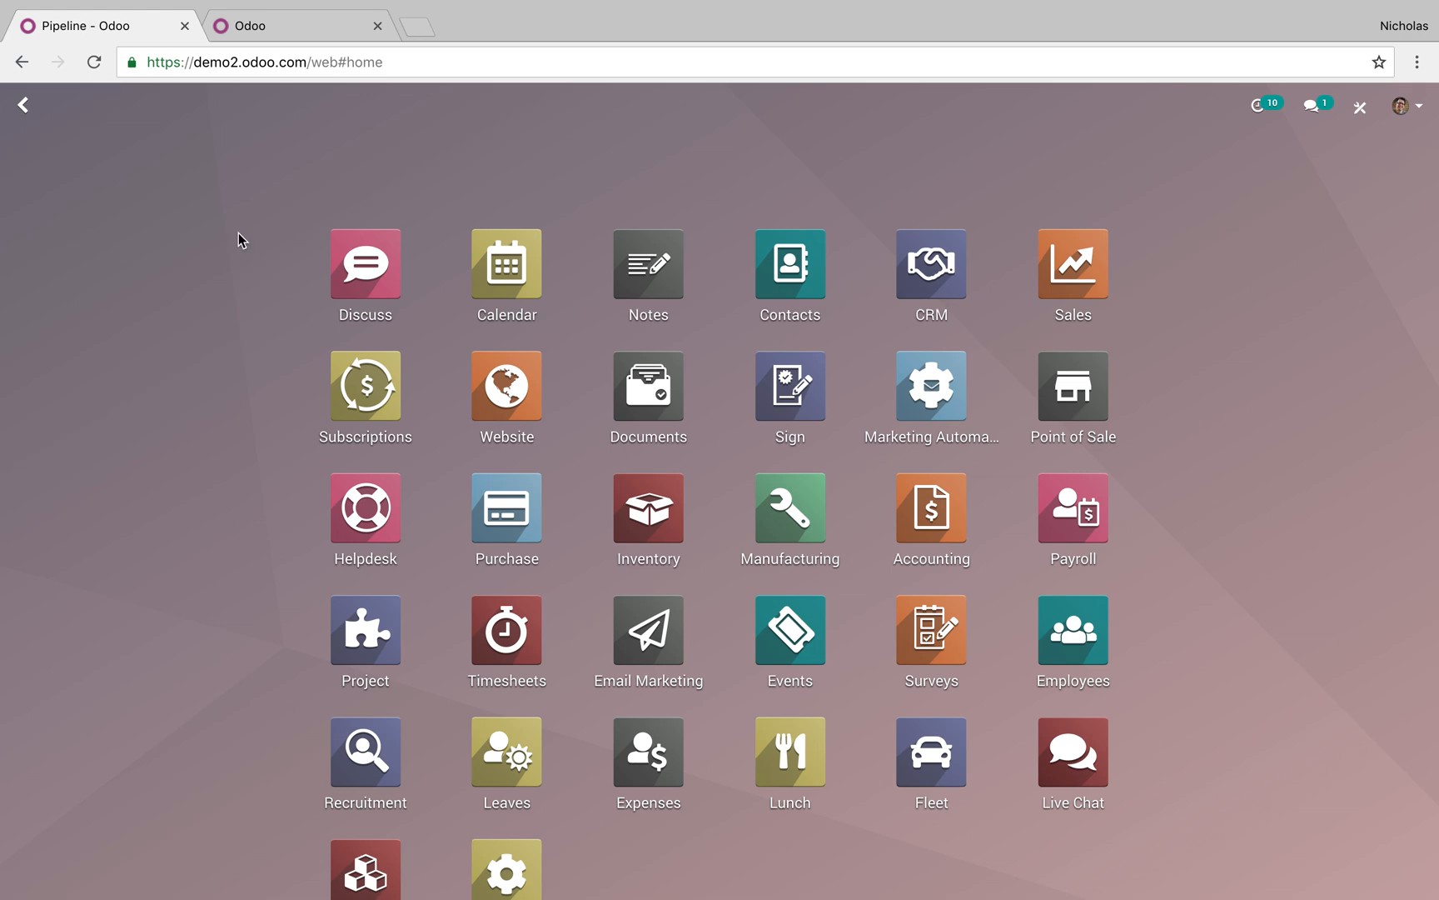
In the second database tab, close OdooBot, open Contacts via a 'con' search, and start a new contact
click(250, 26)
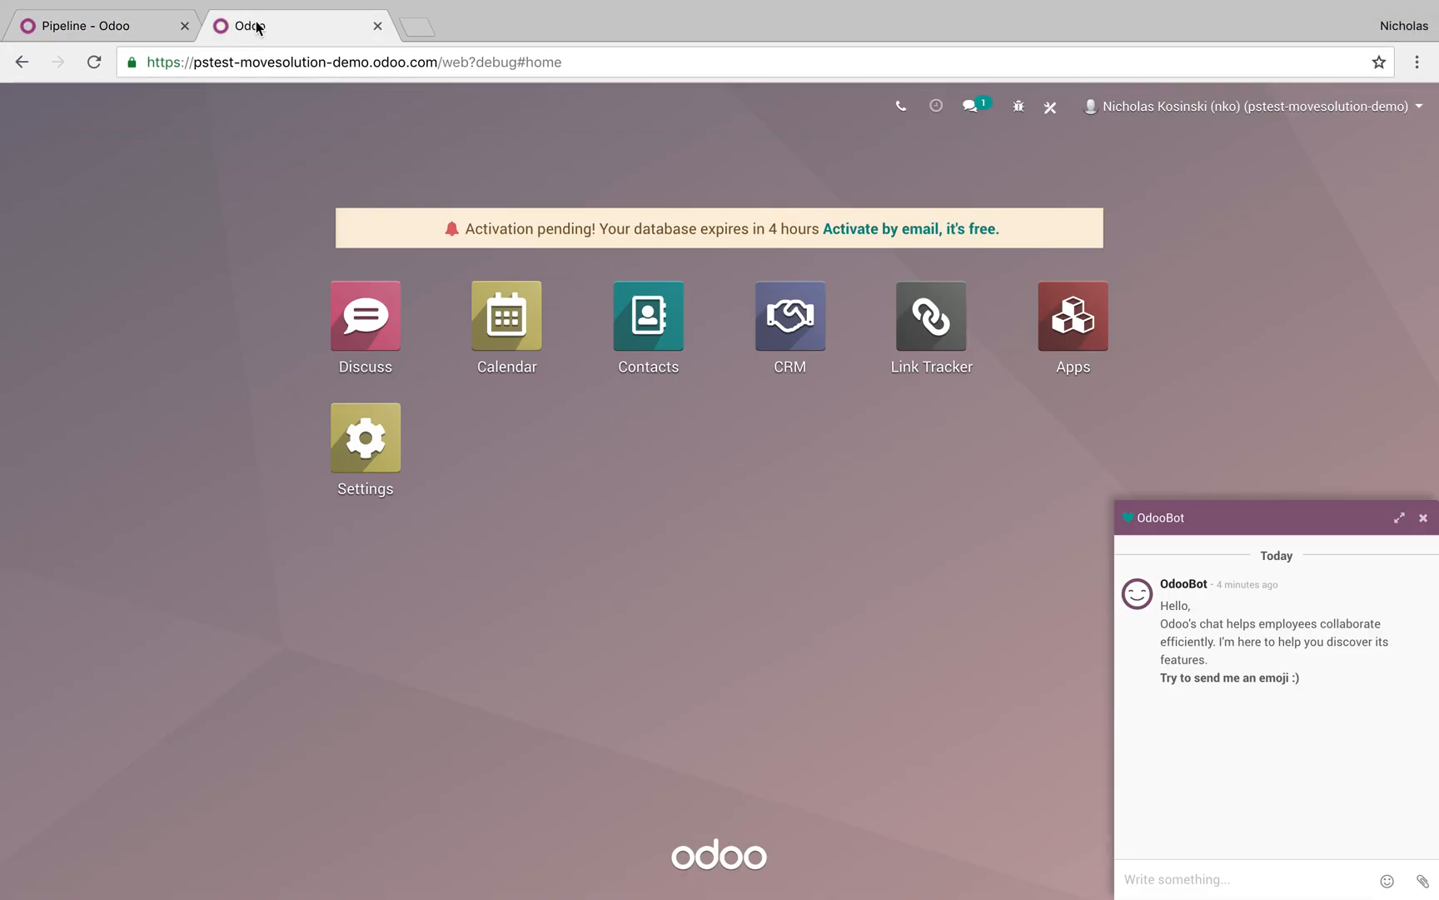
click(1424, 519)
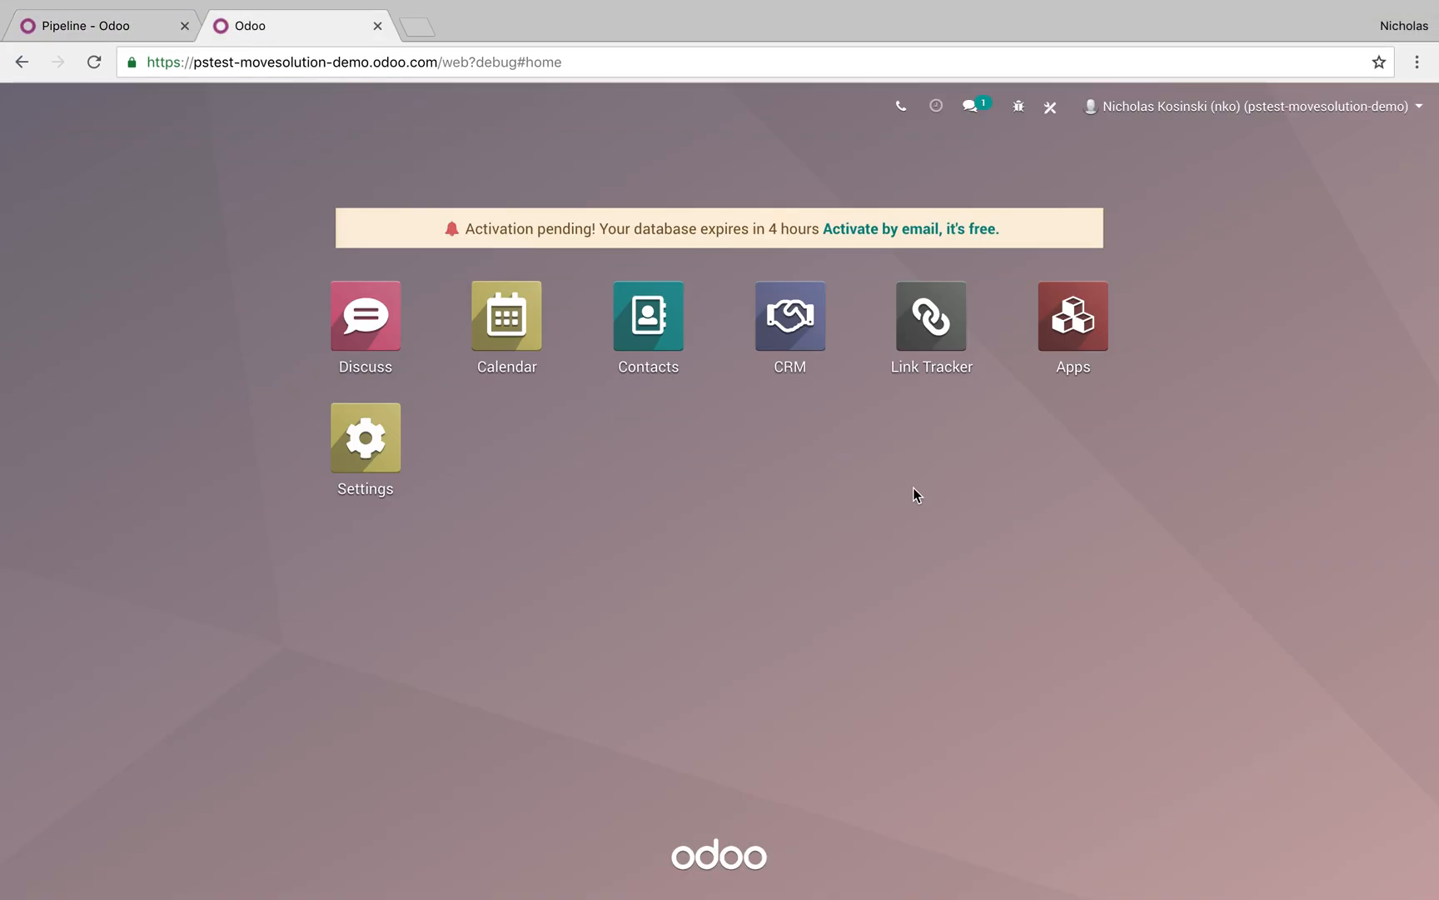
click(794, 333)
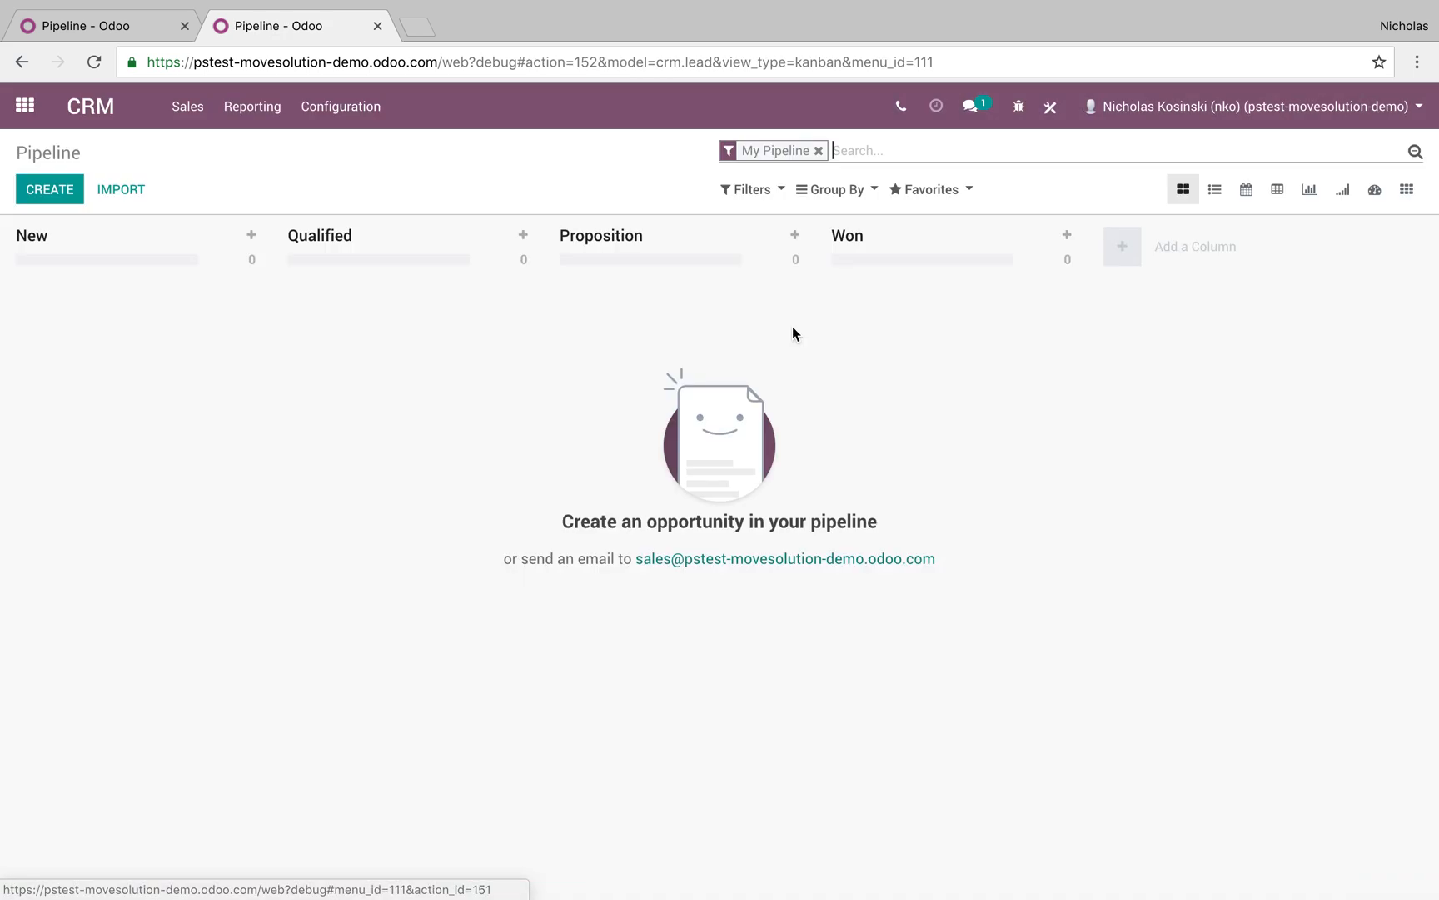
text(con)
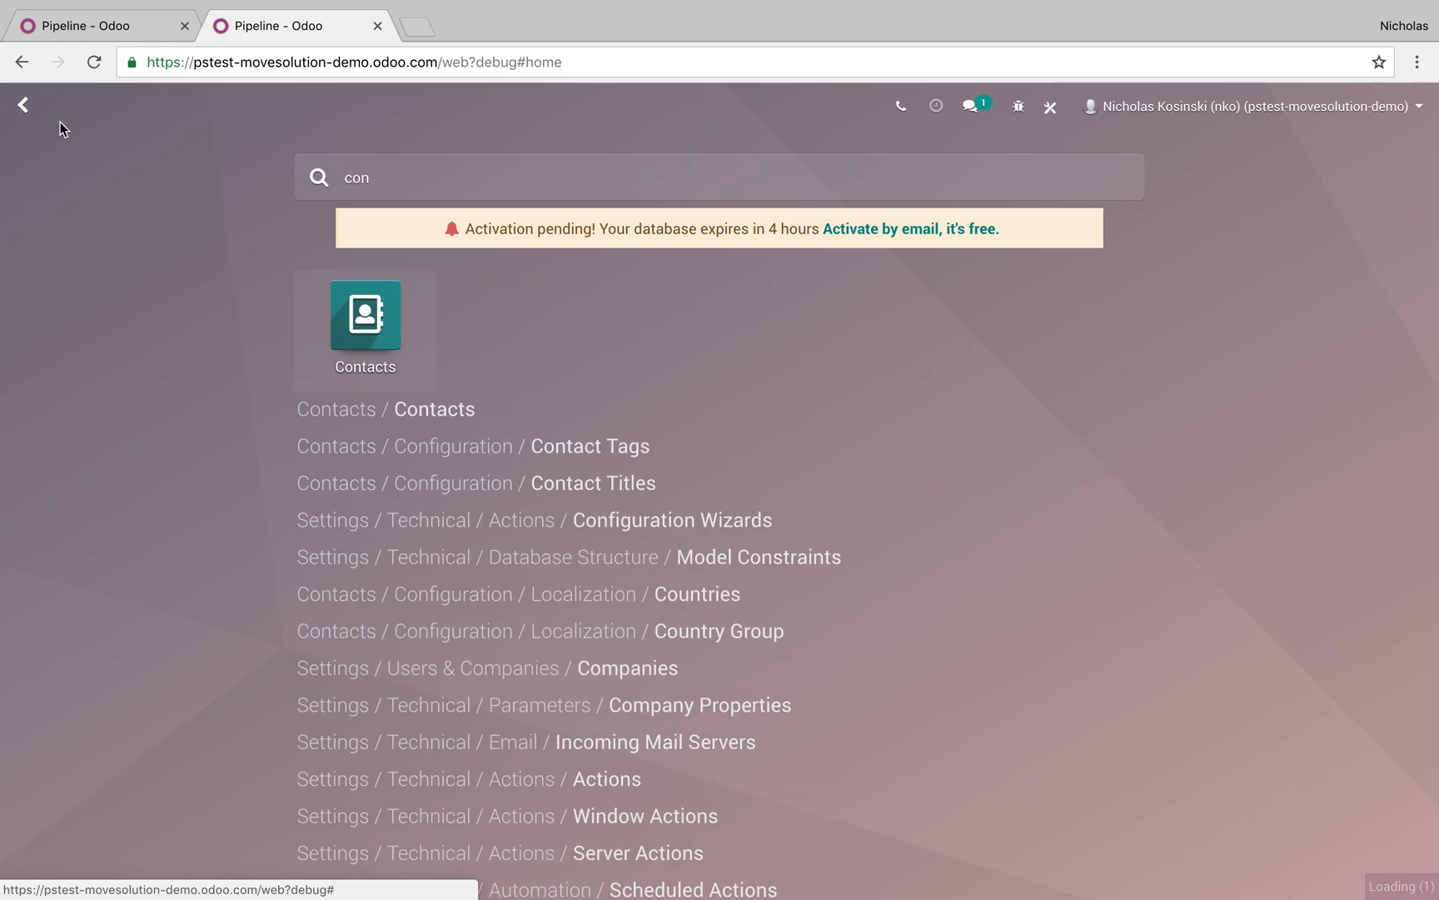
click(409, 409)
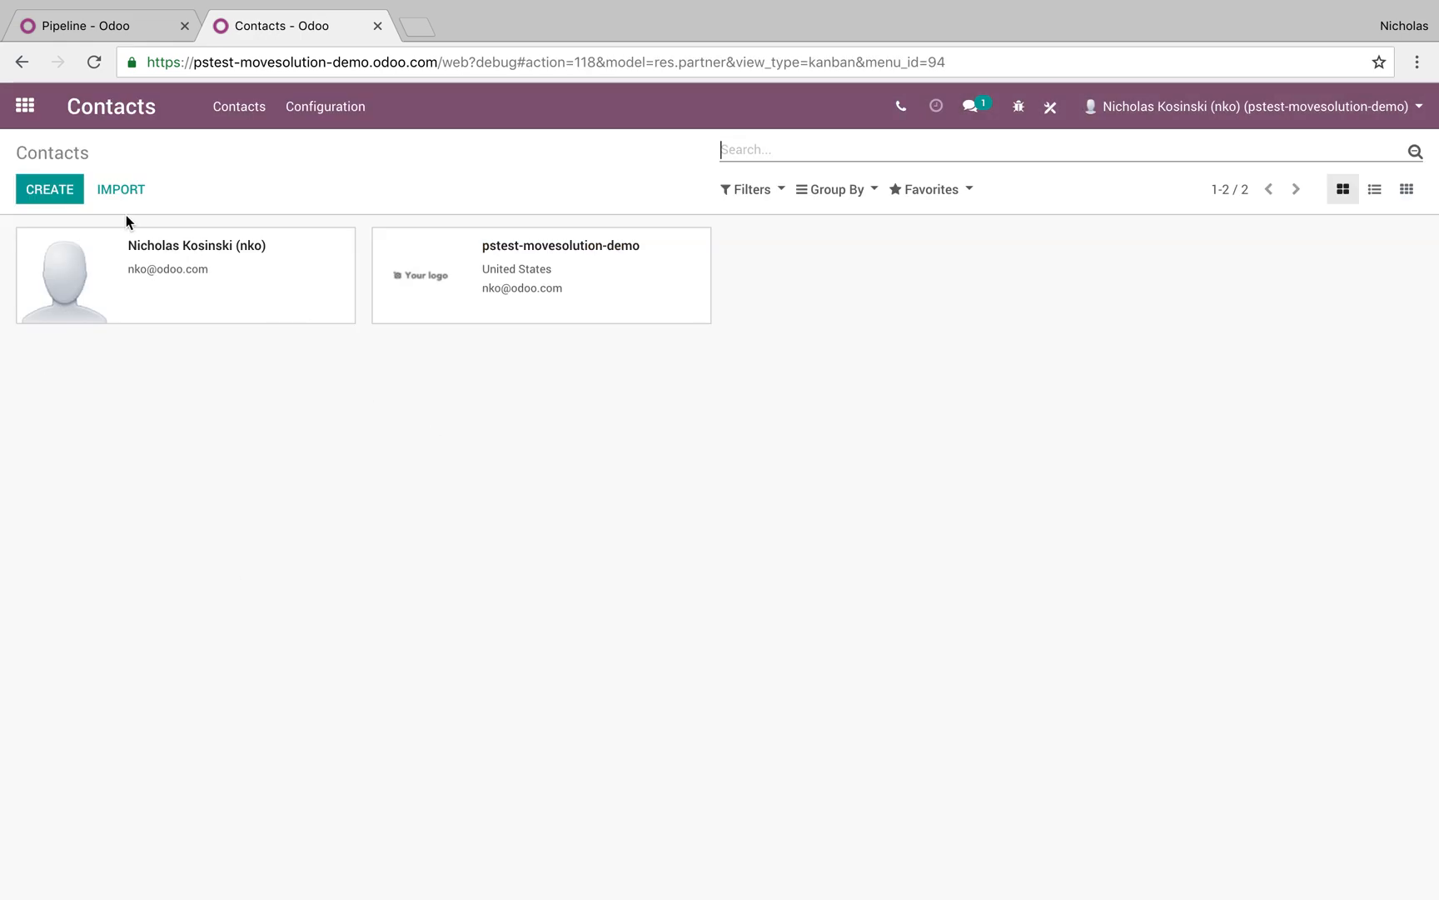
click(71, 192)
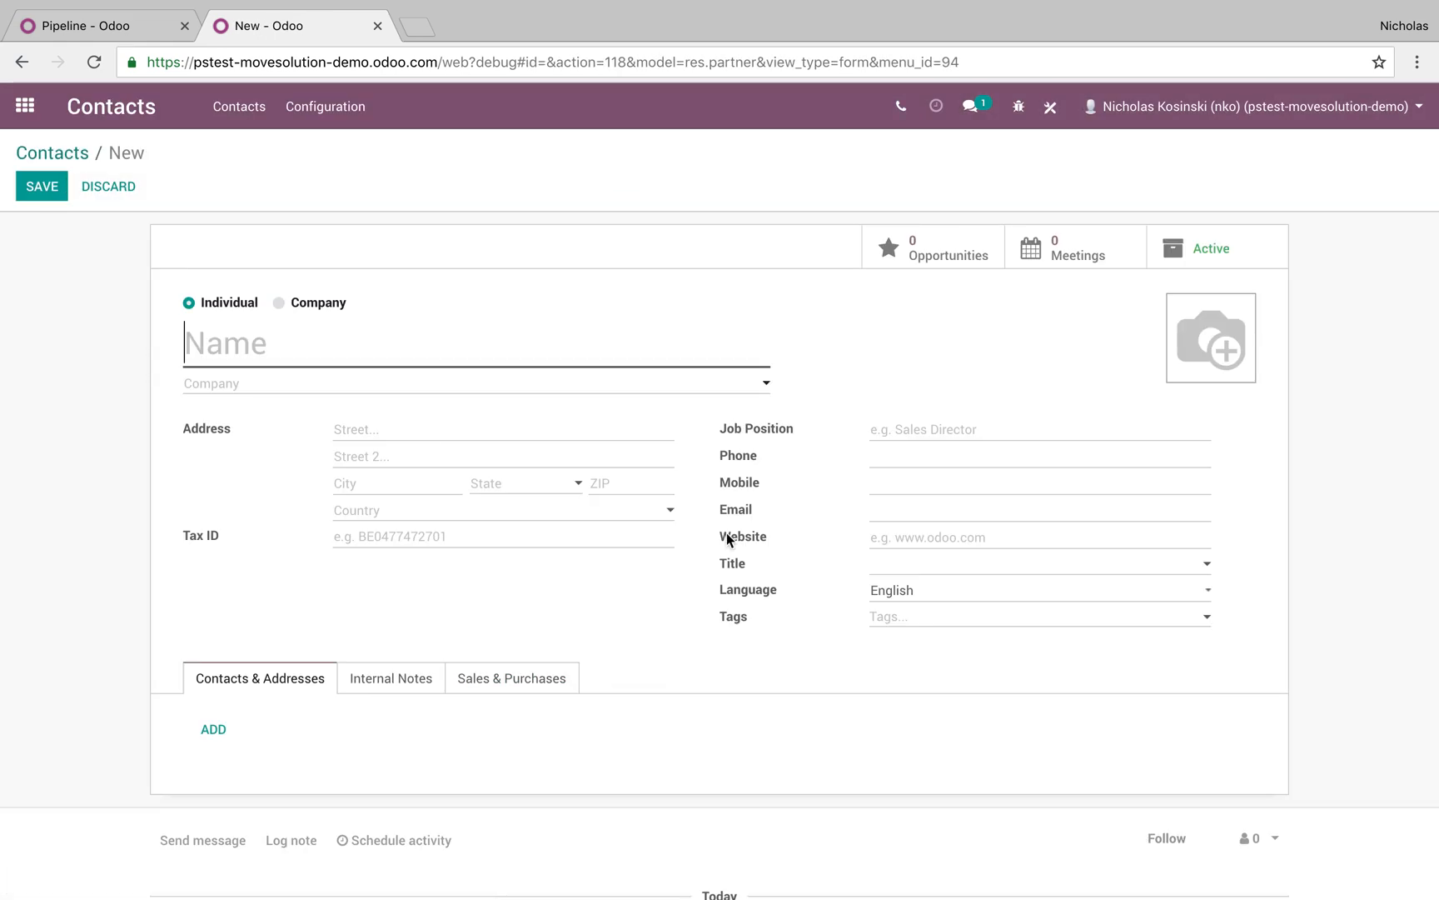
In Studio, add a Selection field to the Address group with values Gold and Silver
click(1061, 115)
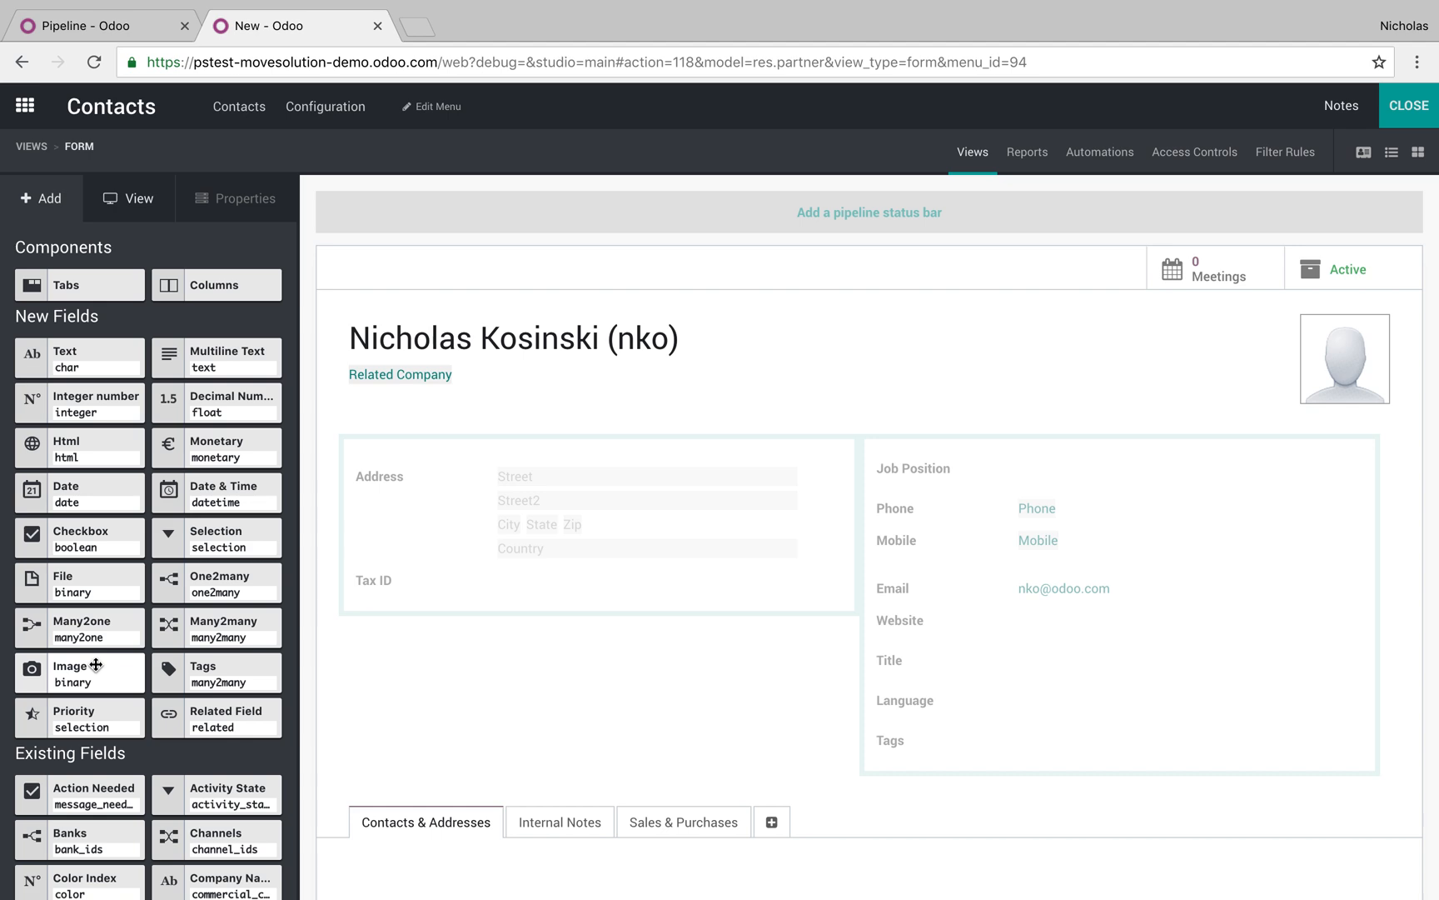
drag(240, 534, 493, 633)
click(689, 243)
text(Gold)
key(Return)
text(Silv)
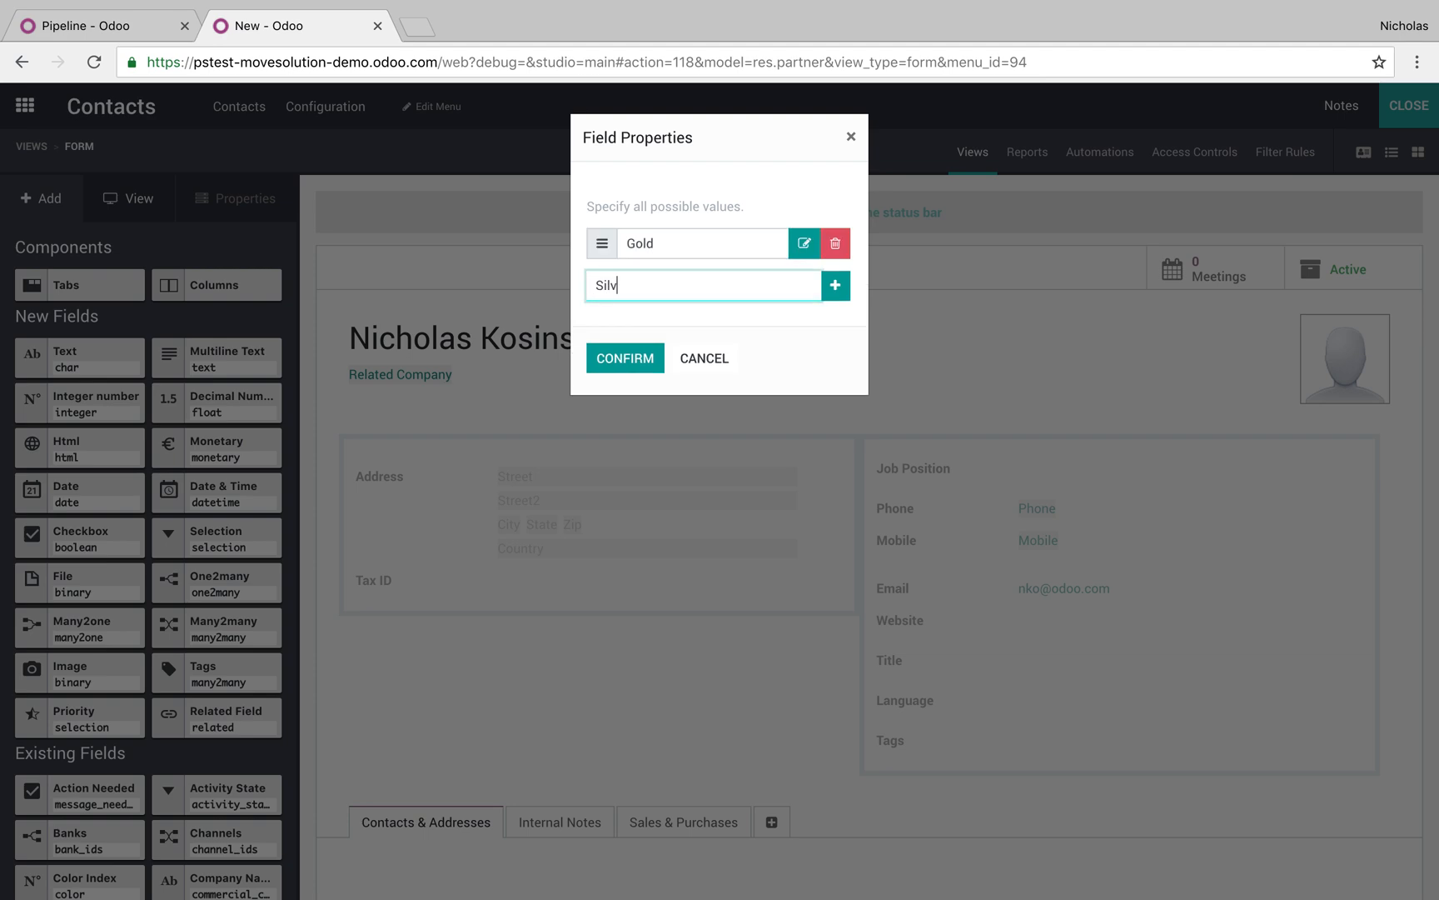
text(er)
key(Return)
text(Bropnze)
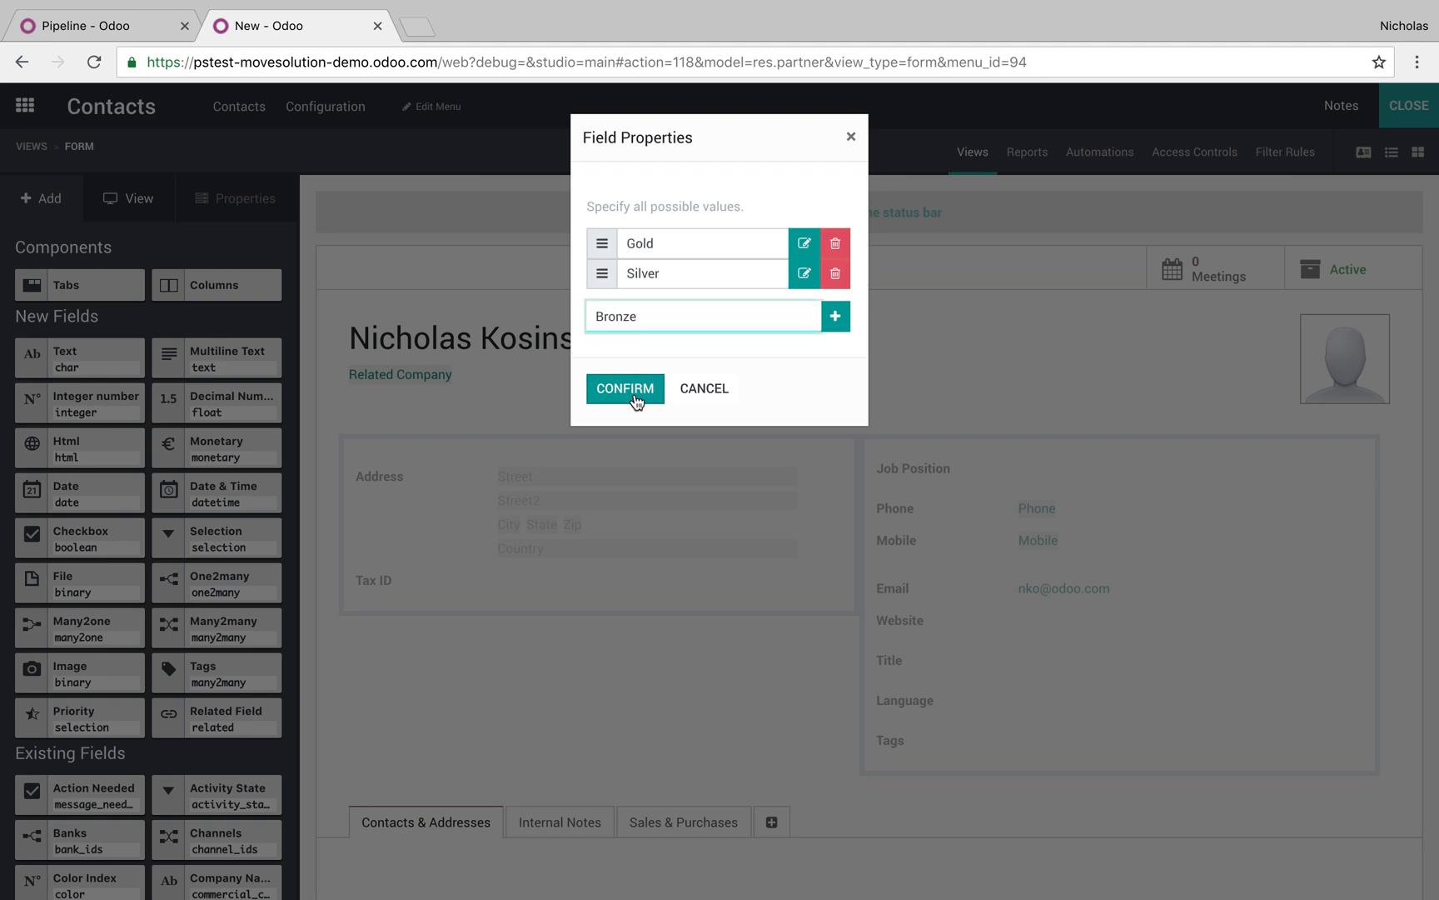
click(634, 397)
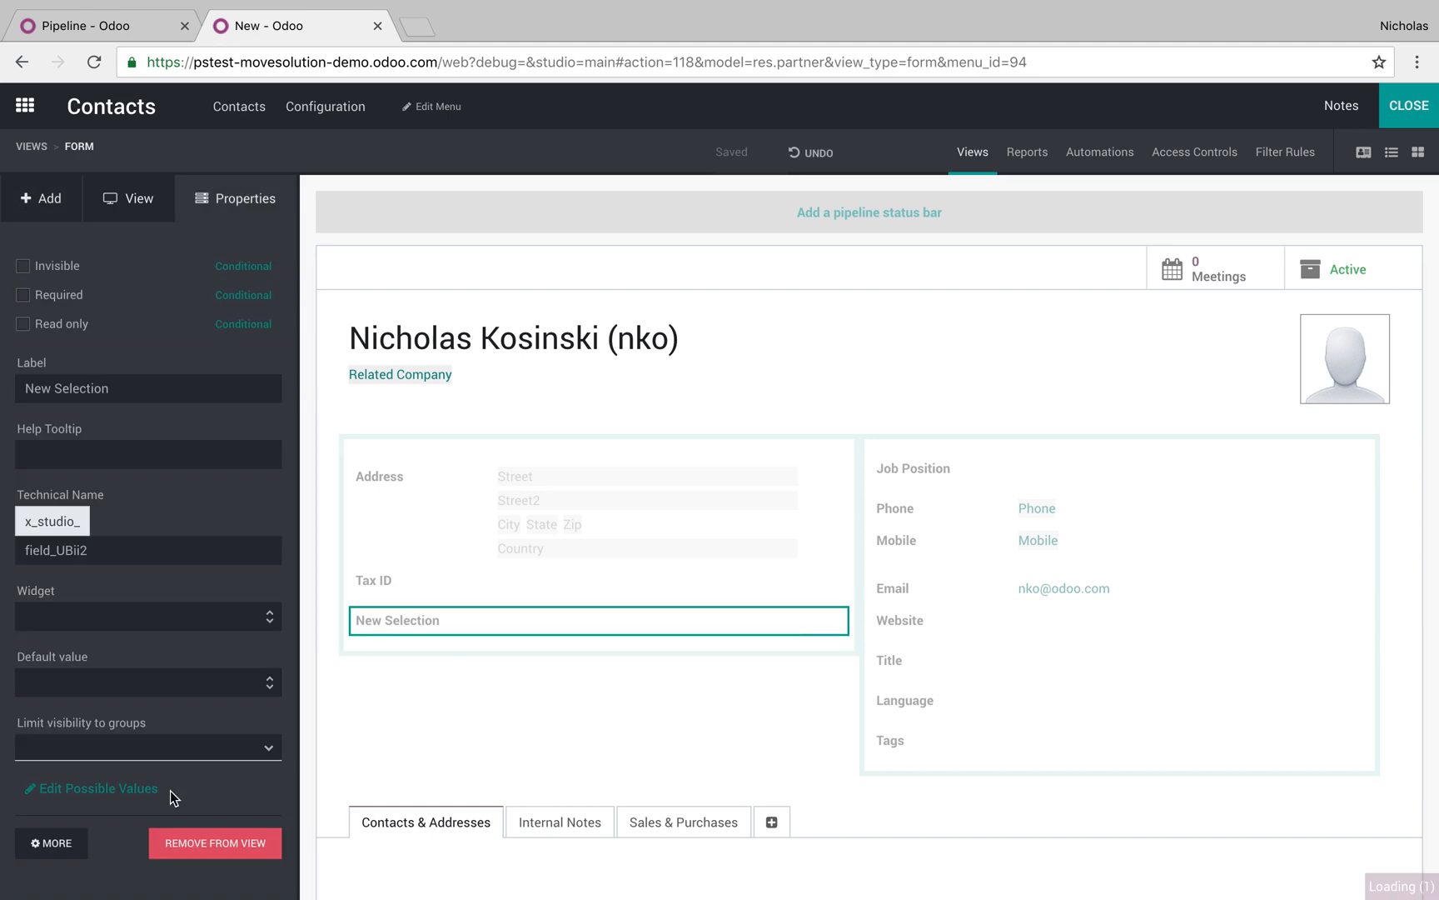
Add Bronze as a third value, label the field Customer Status, and leave Studio
click(96, 788)
text(Br)
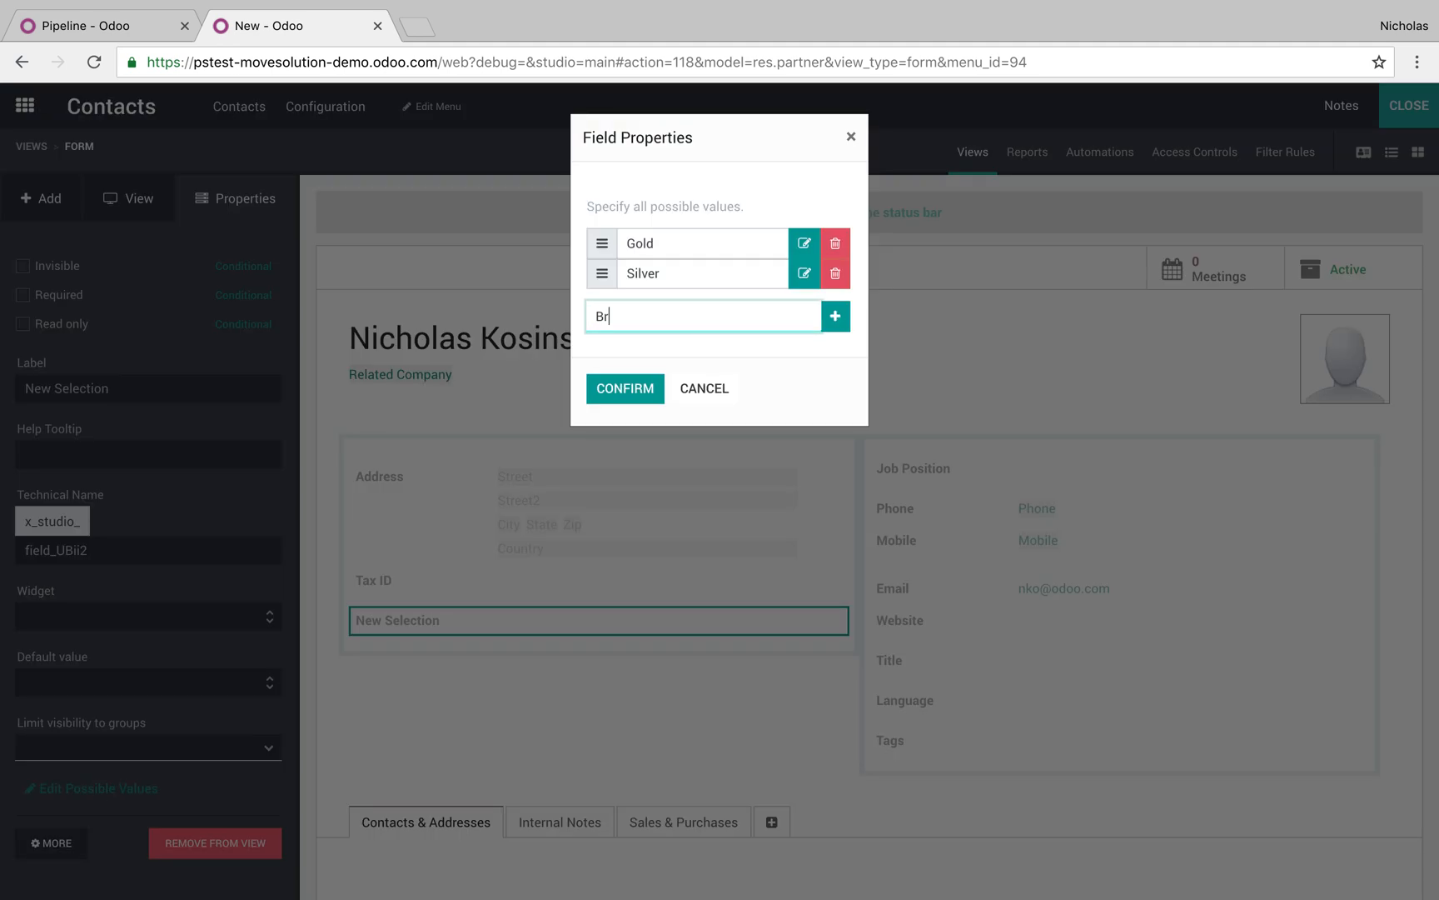
text(onze)
key(Return)
click(630, 419)
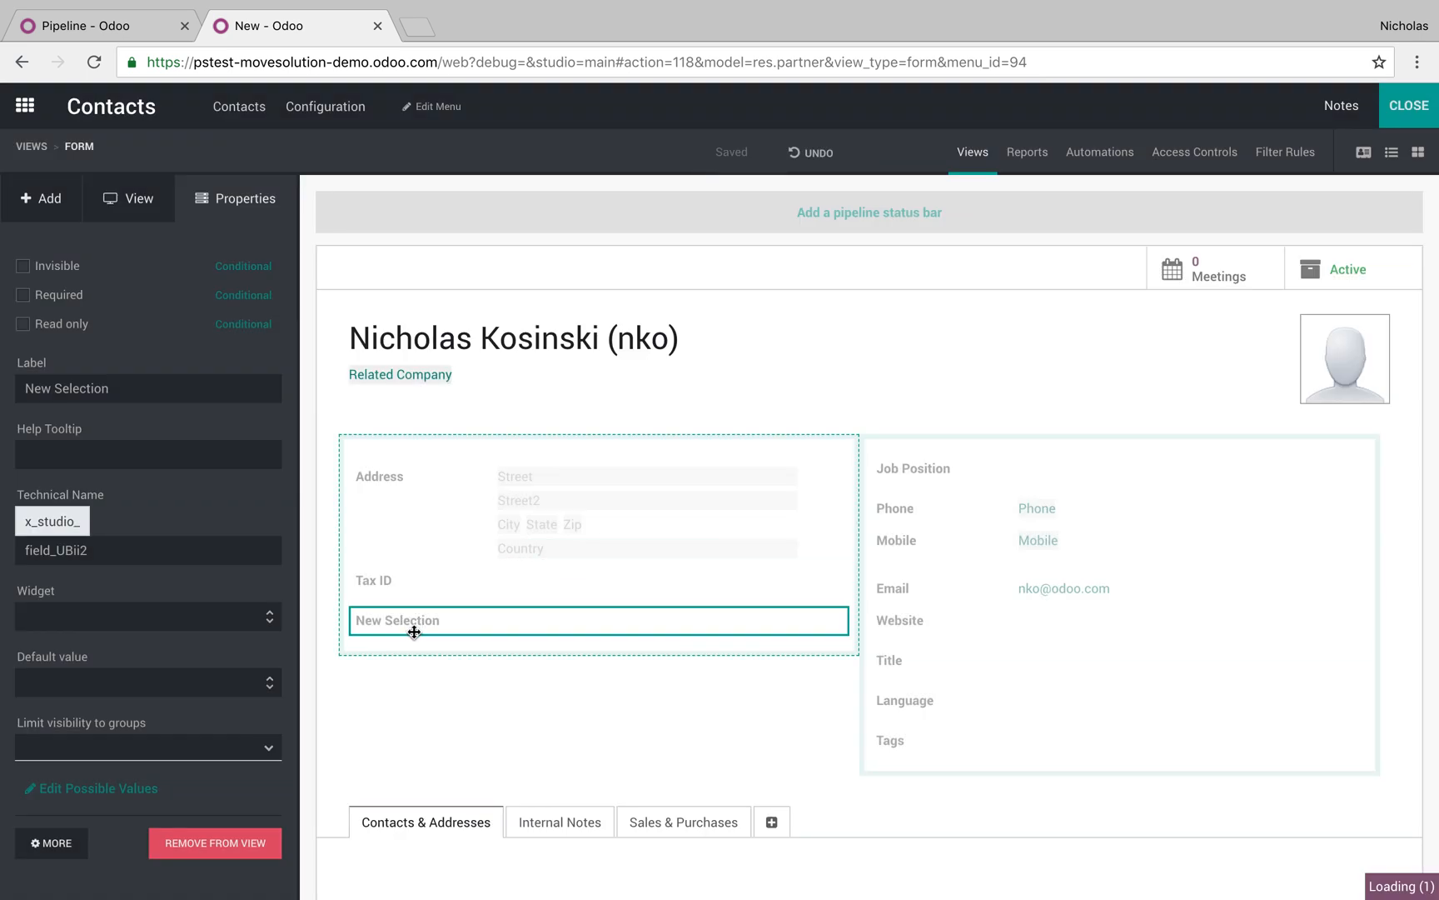
triple_click(158, 388)
text(Customer Status)
click(314, 425)
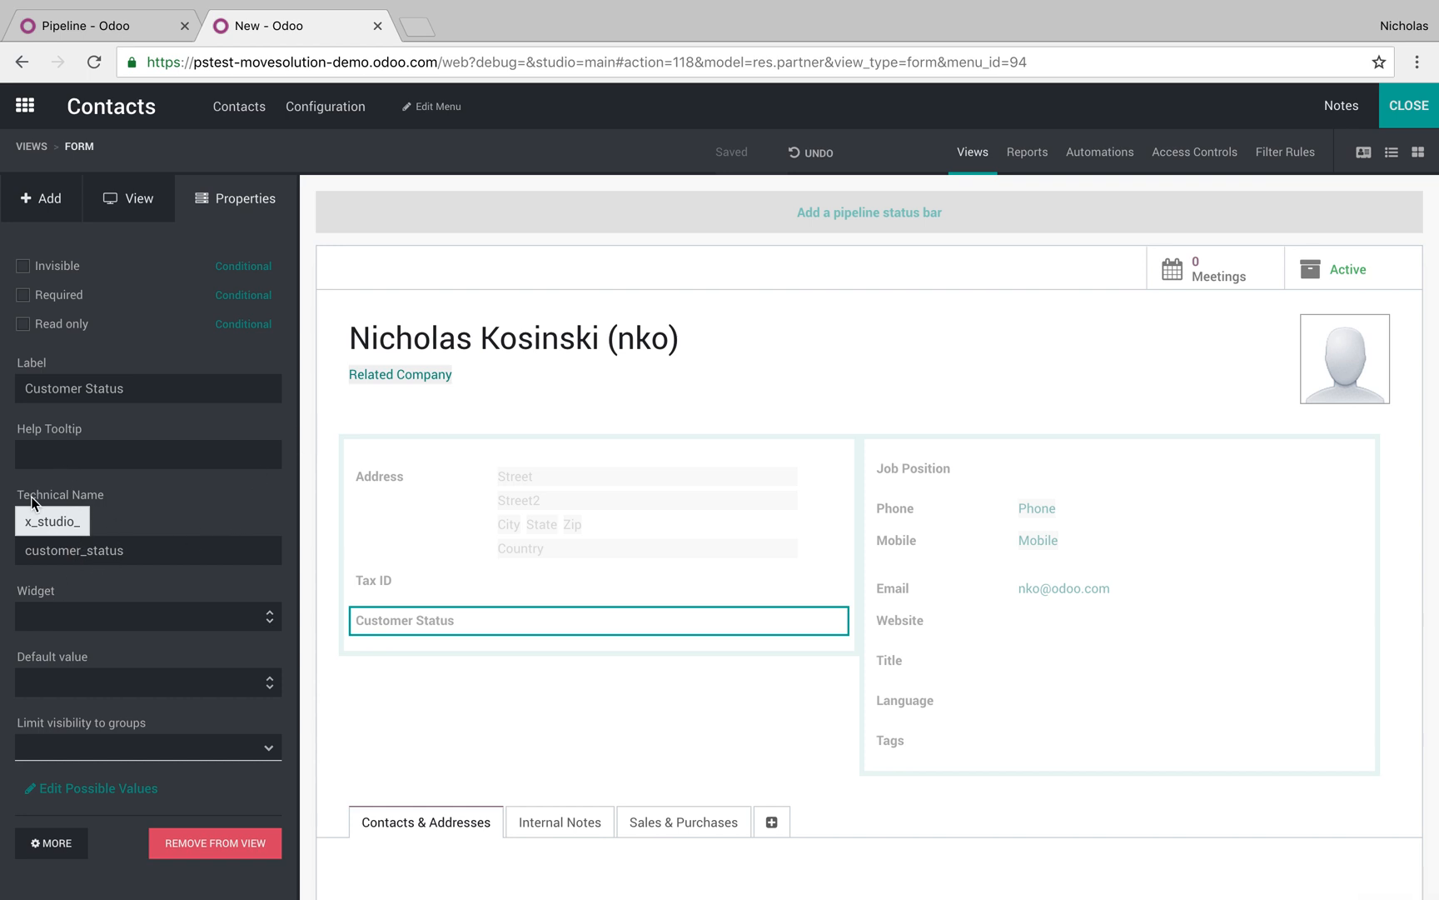
click(1408, 107)
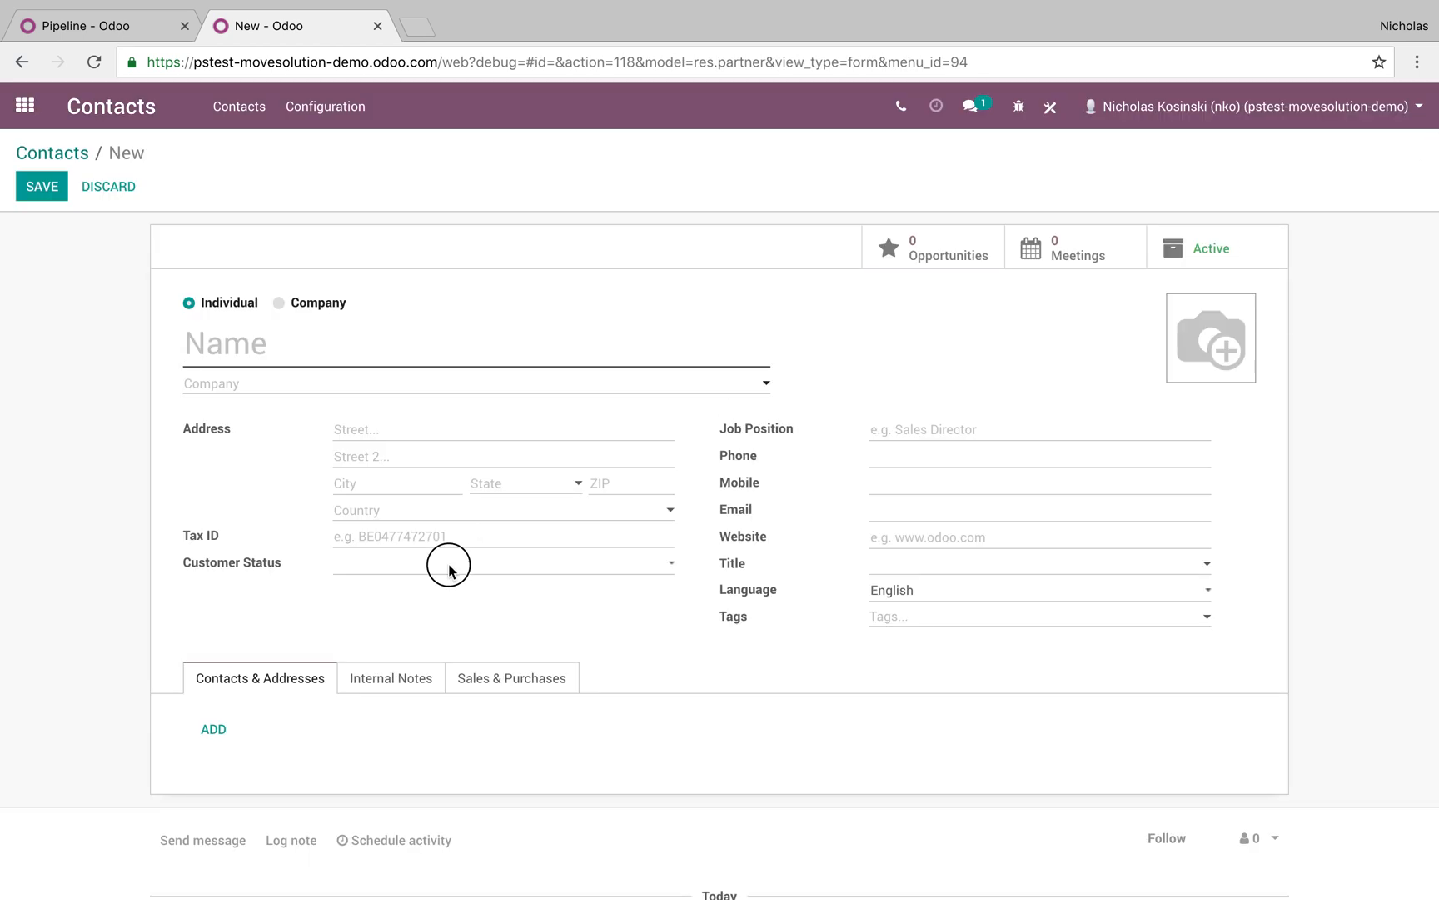
Set Customer Status to Silver, name the company 'John Doe Inc.', and set country United States
click(447, 564)
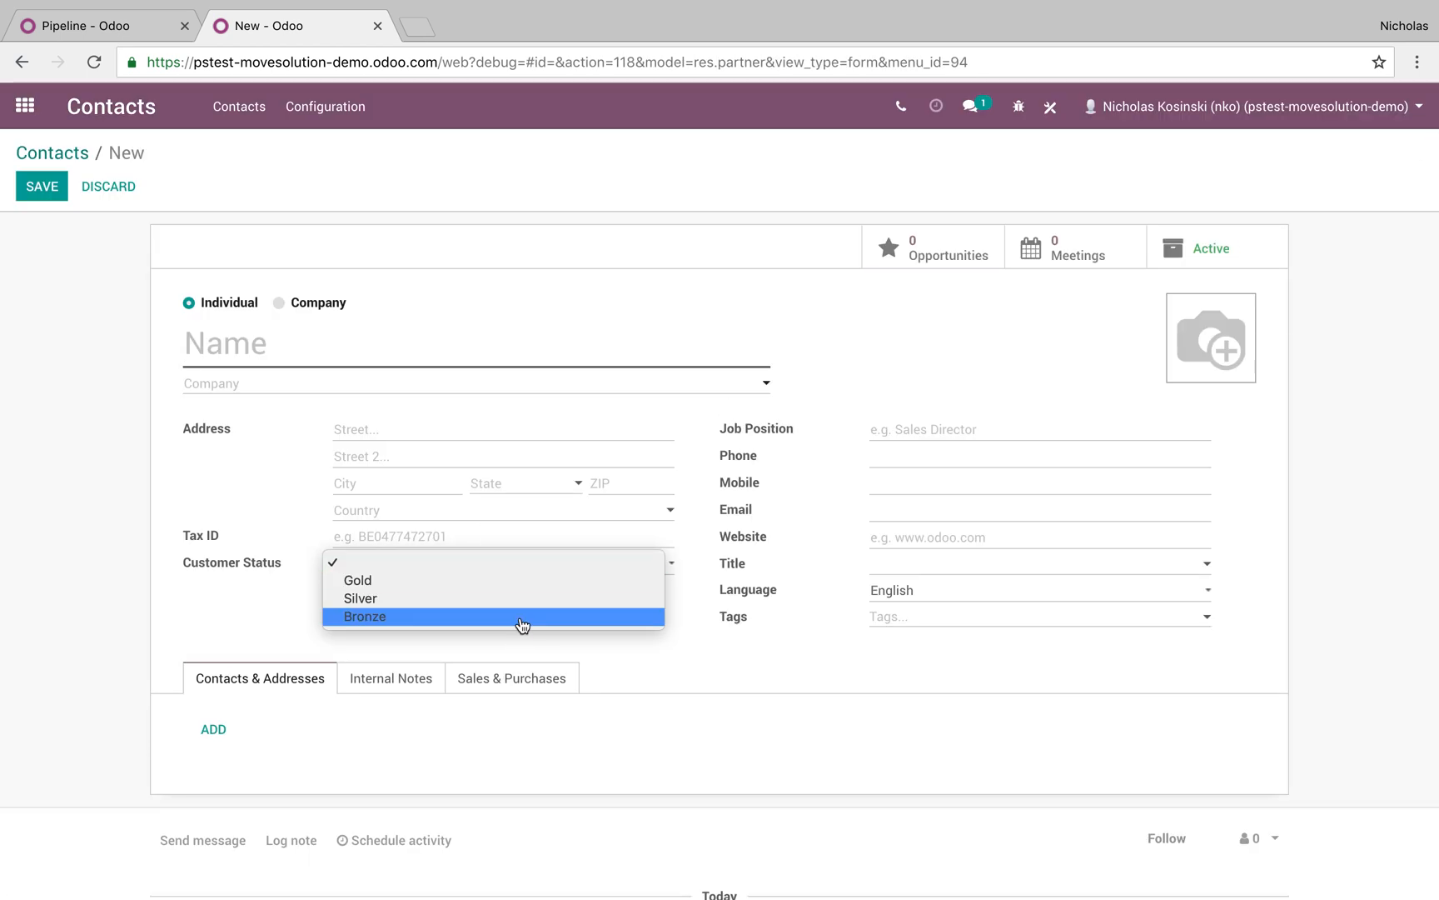
click(555, 597)
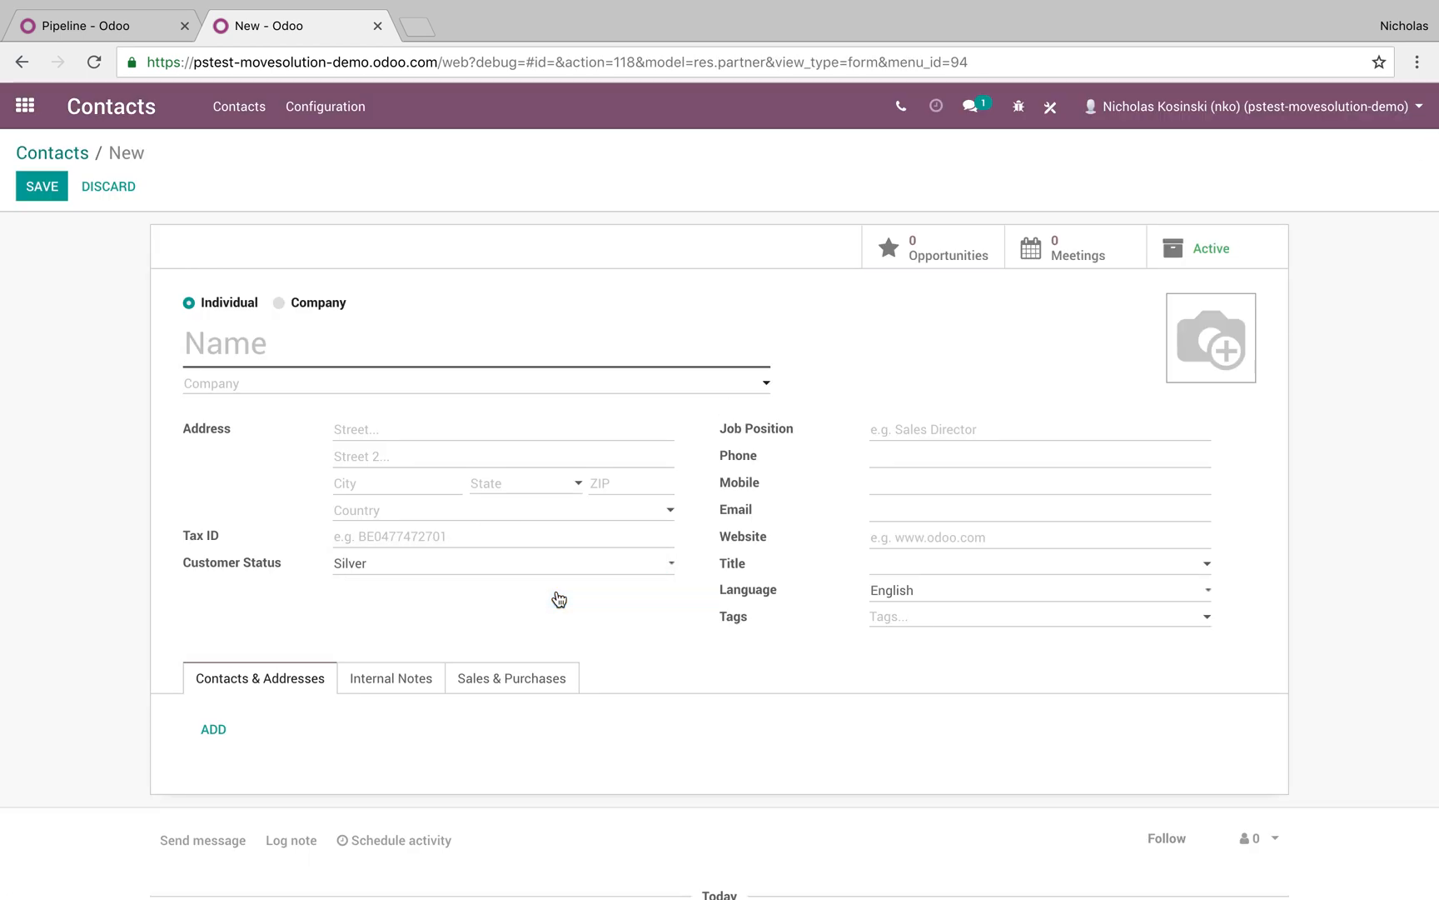
text(J)
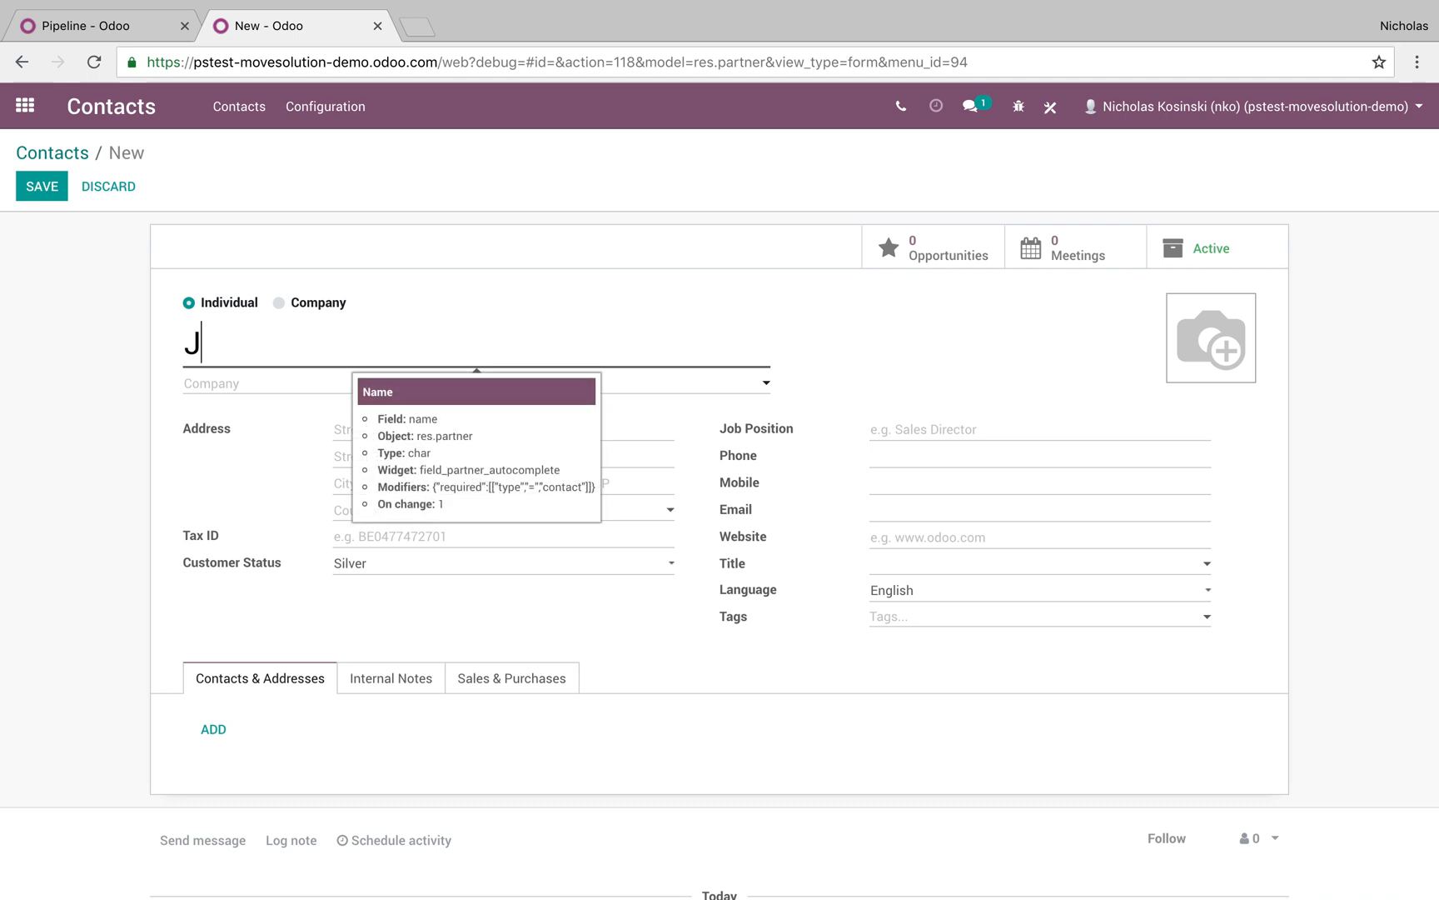
text(ohn Doe Inc.)
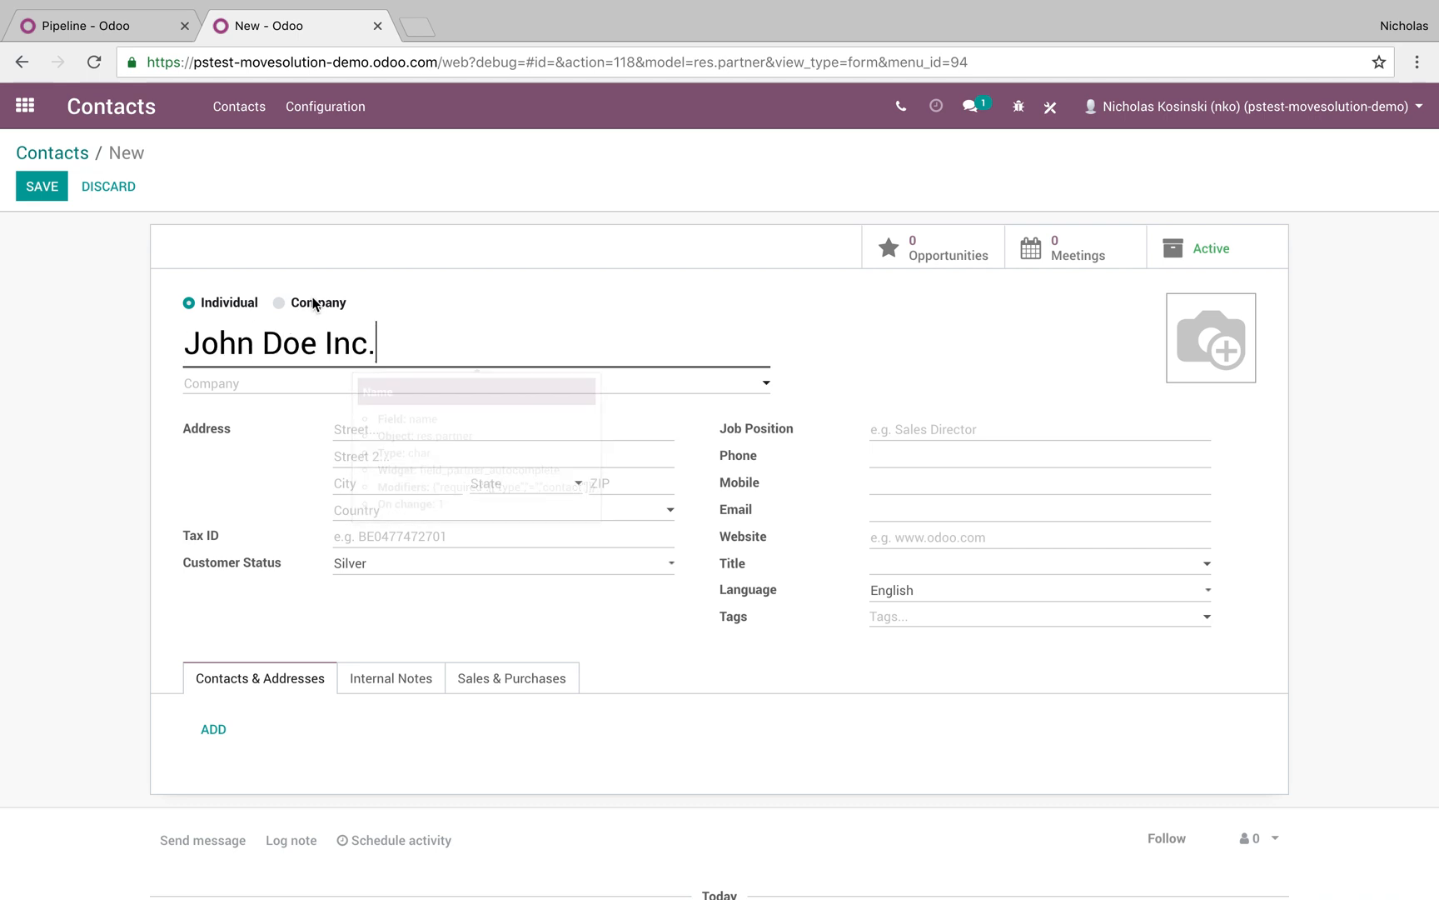
click(278, 303)
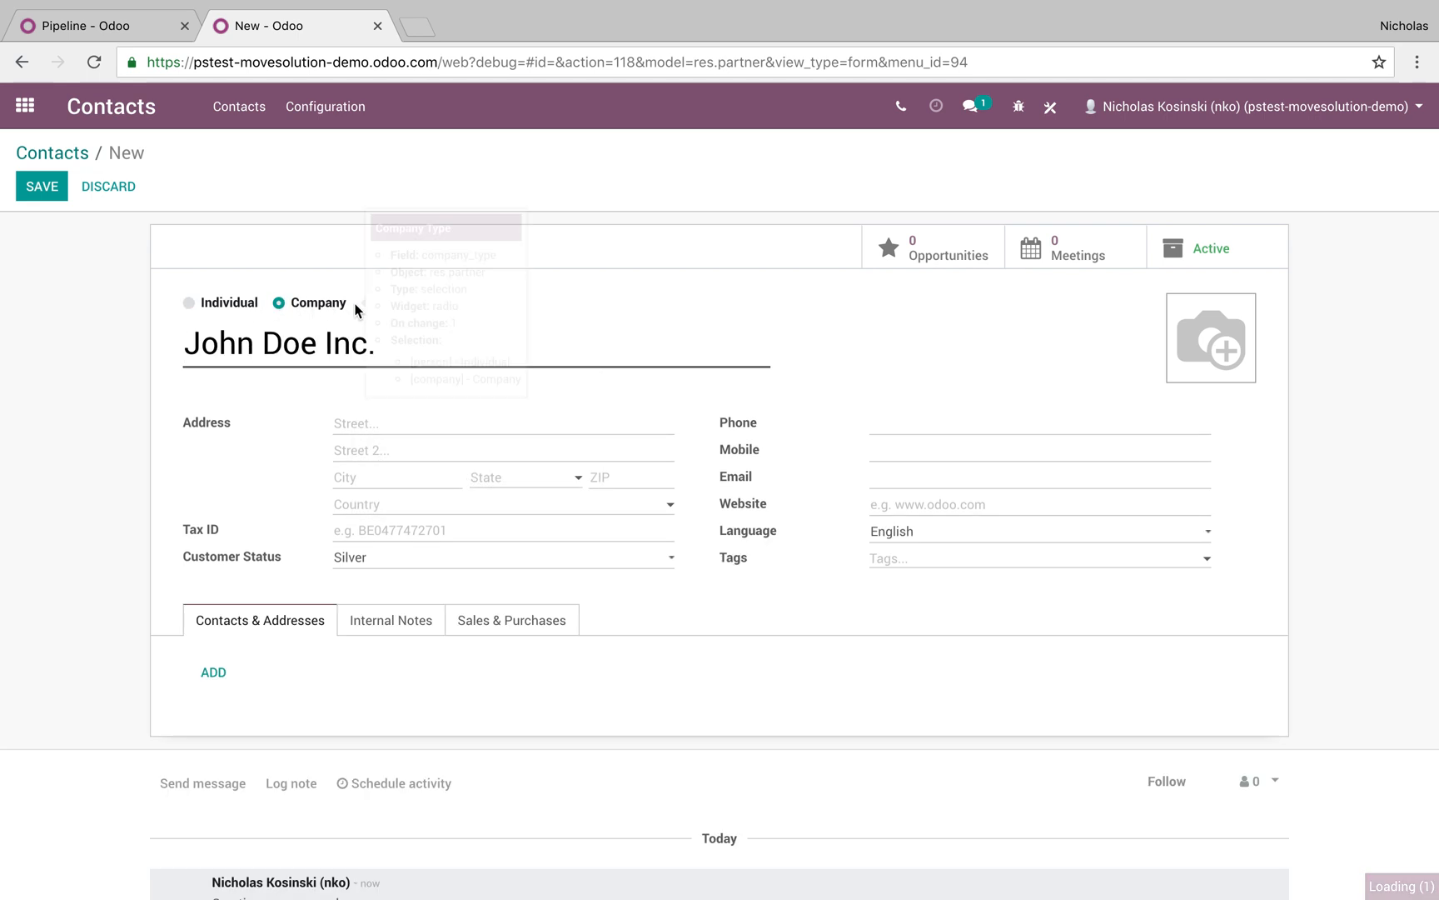
click(383, 511)
text(Uni)
click(407, 529)
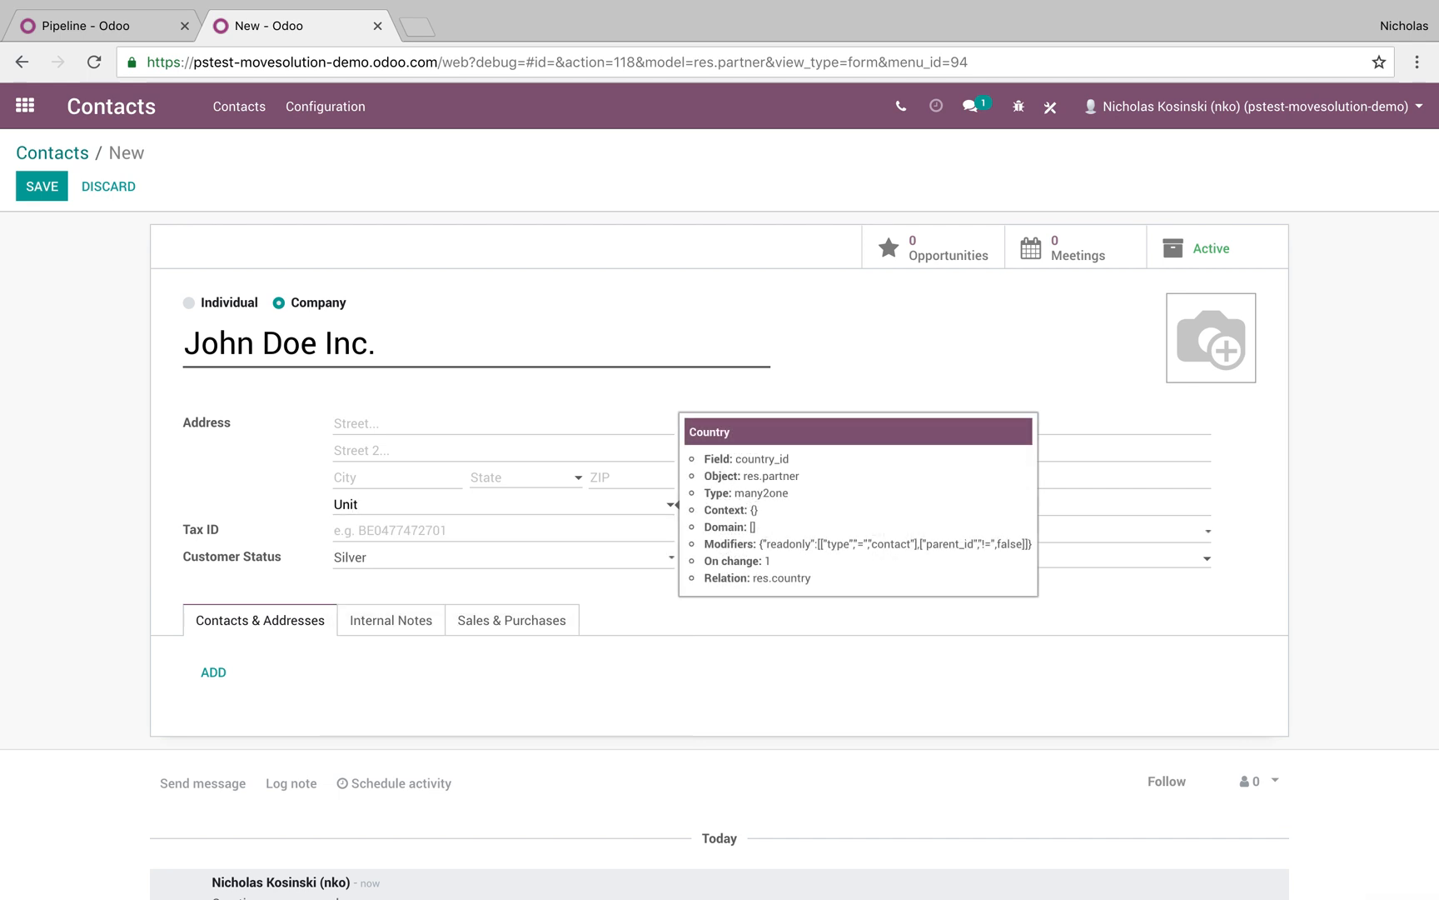
triple_click(412, 505)
text(united)
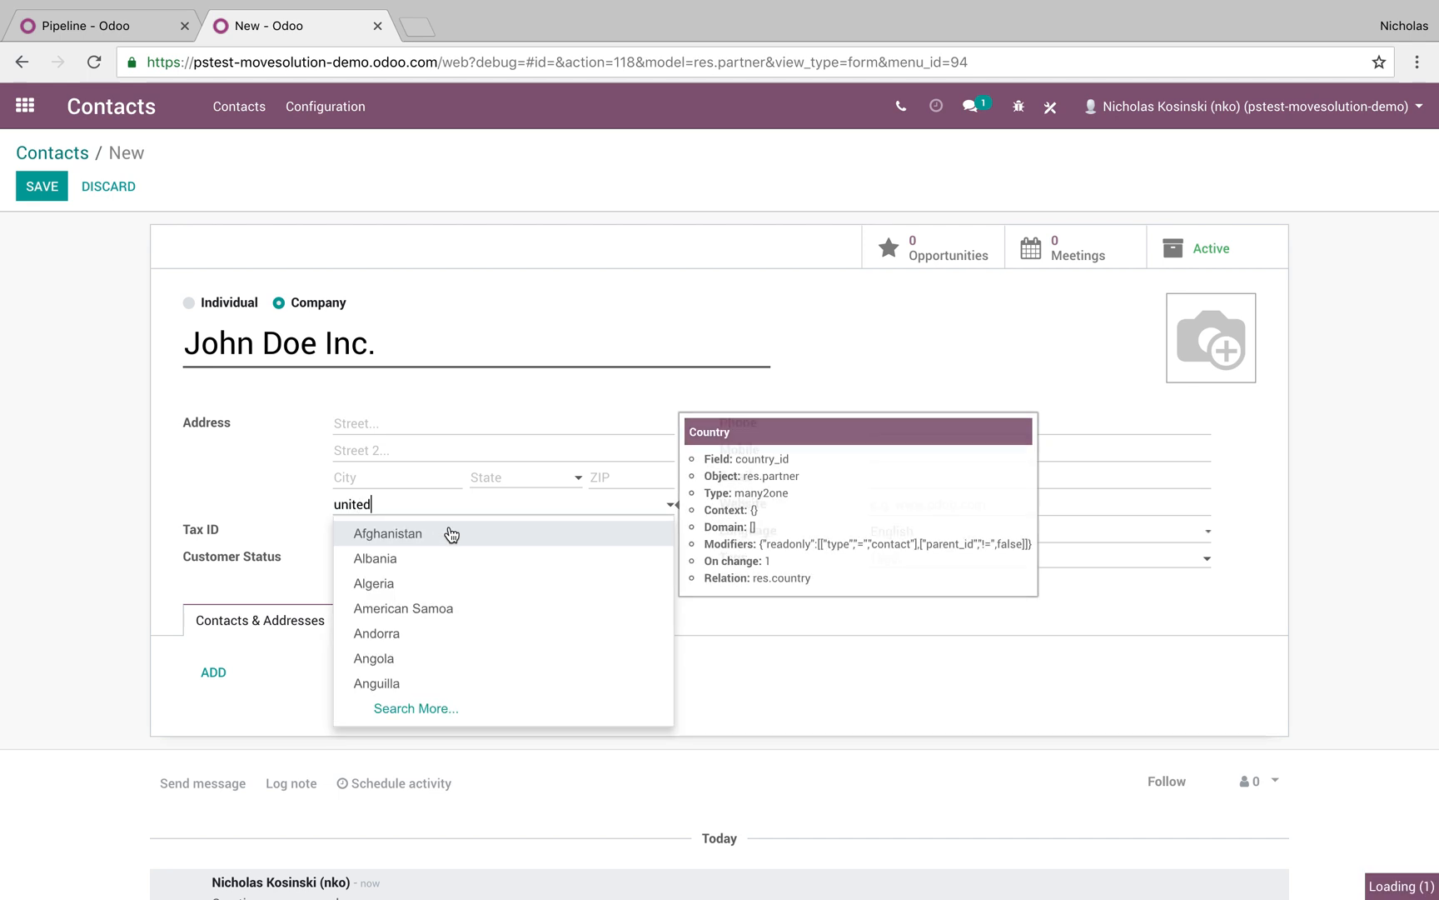
click(444, 583)
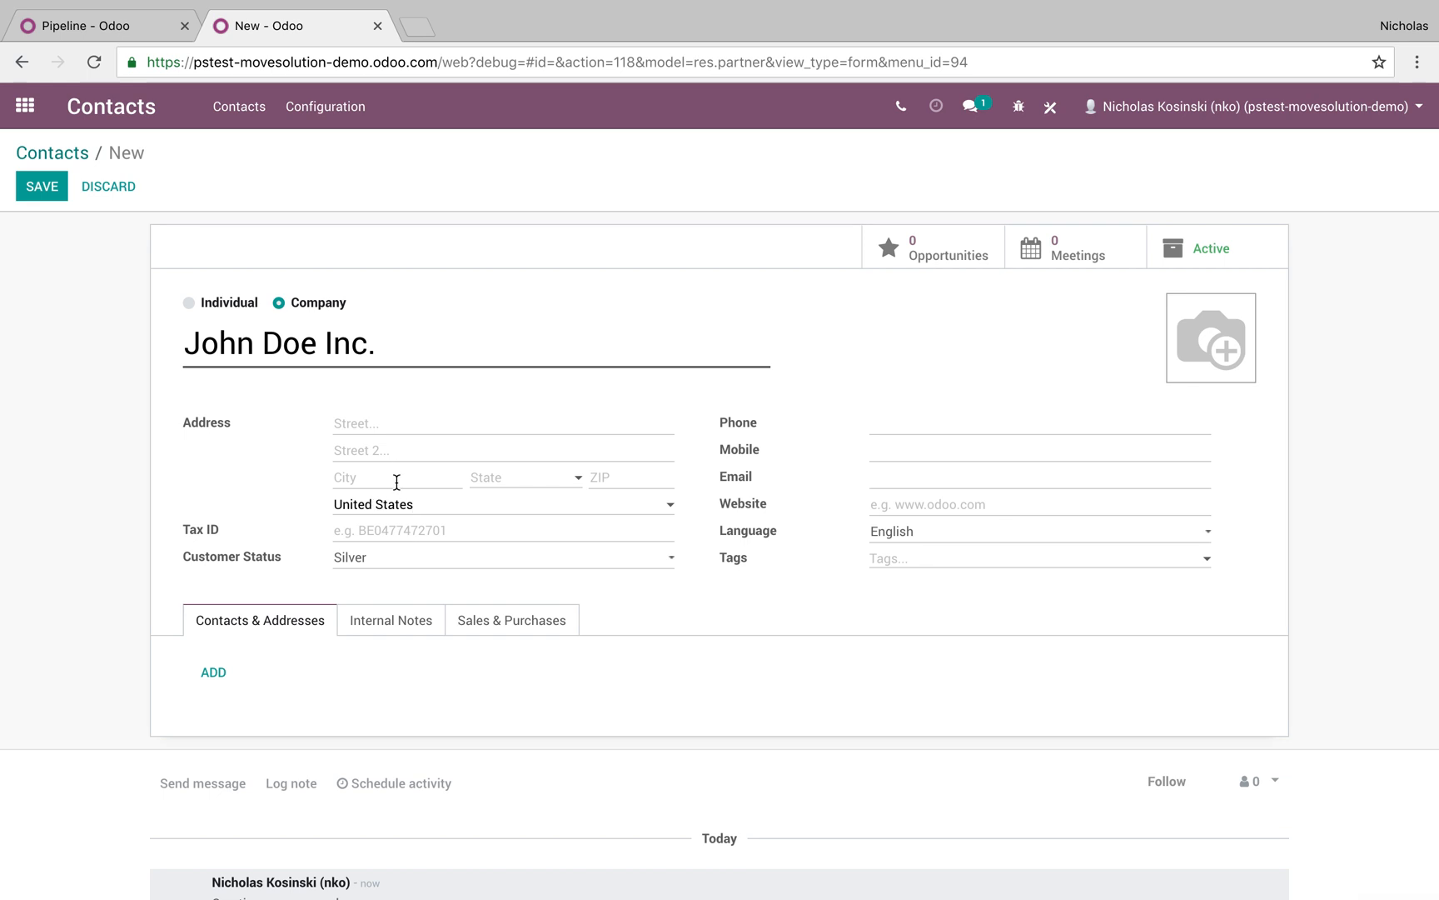
Set state California and city 'San Fran', enter the phone number and e-mail, and save
click(504, 476)
text(Calif)
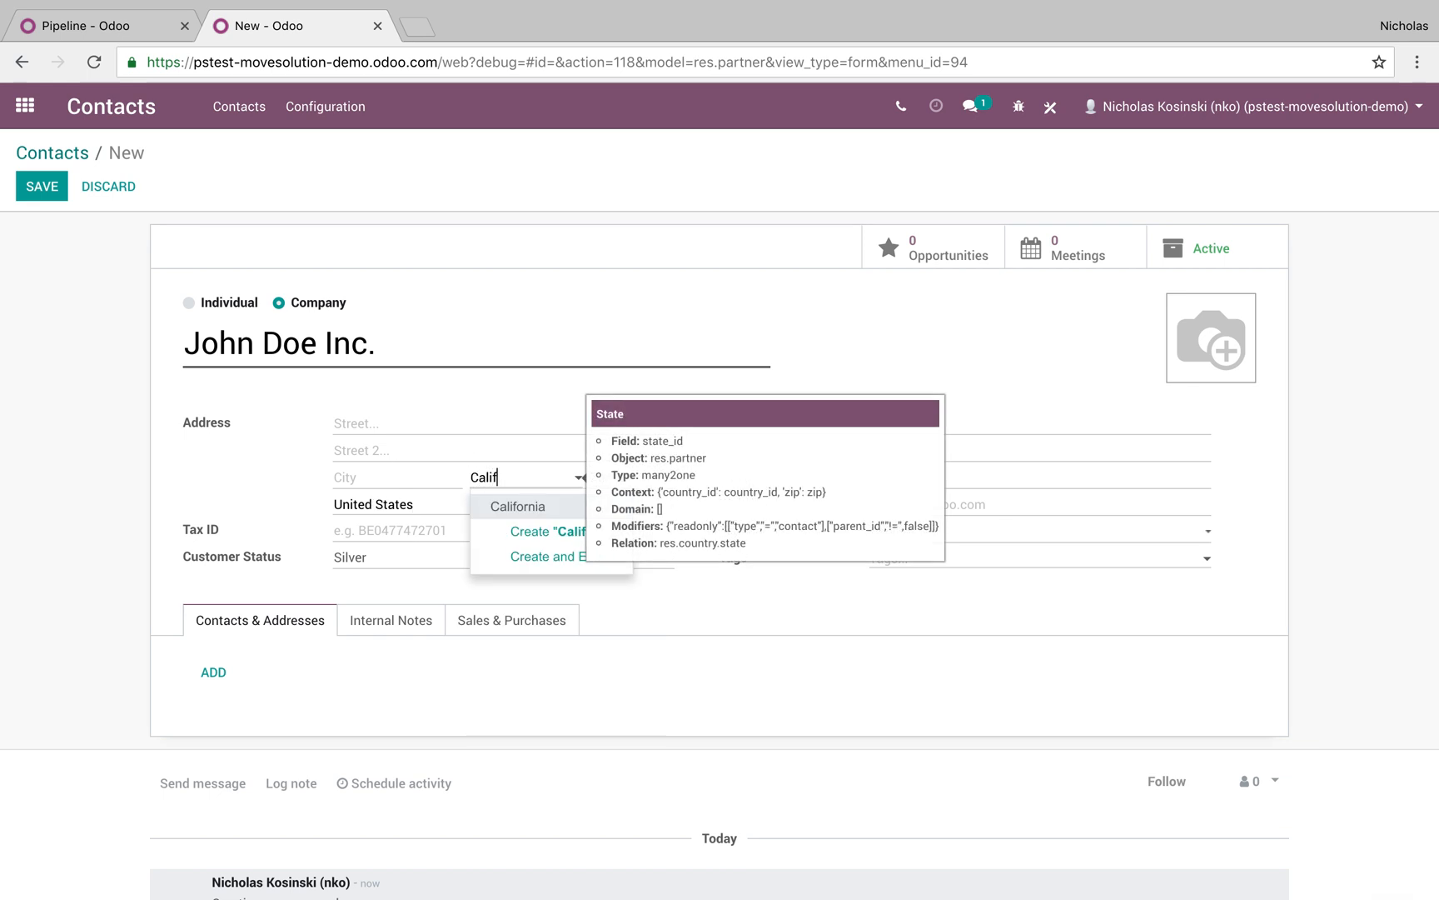
key(Return)
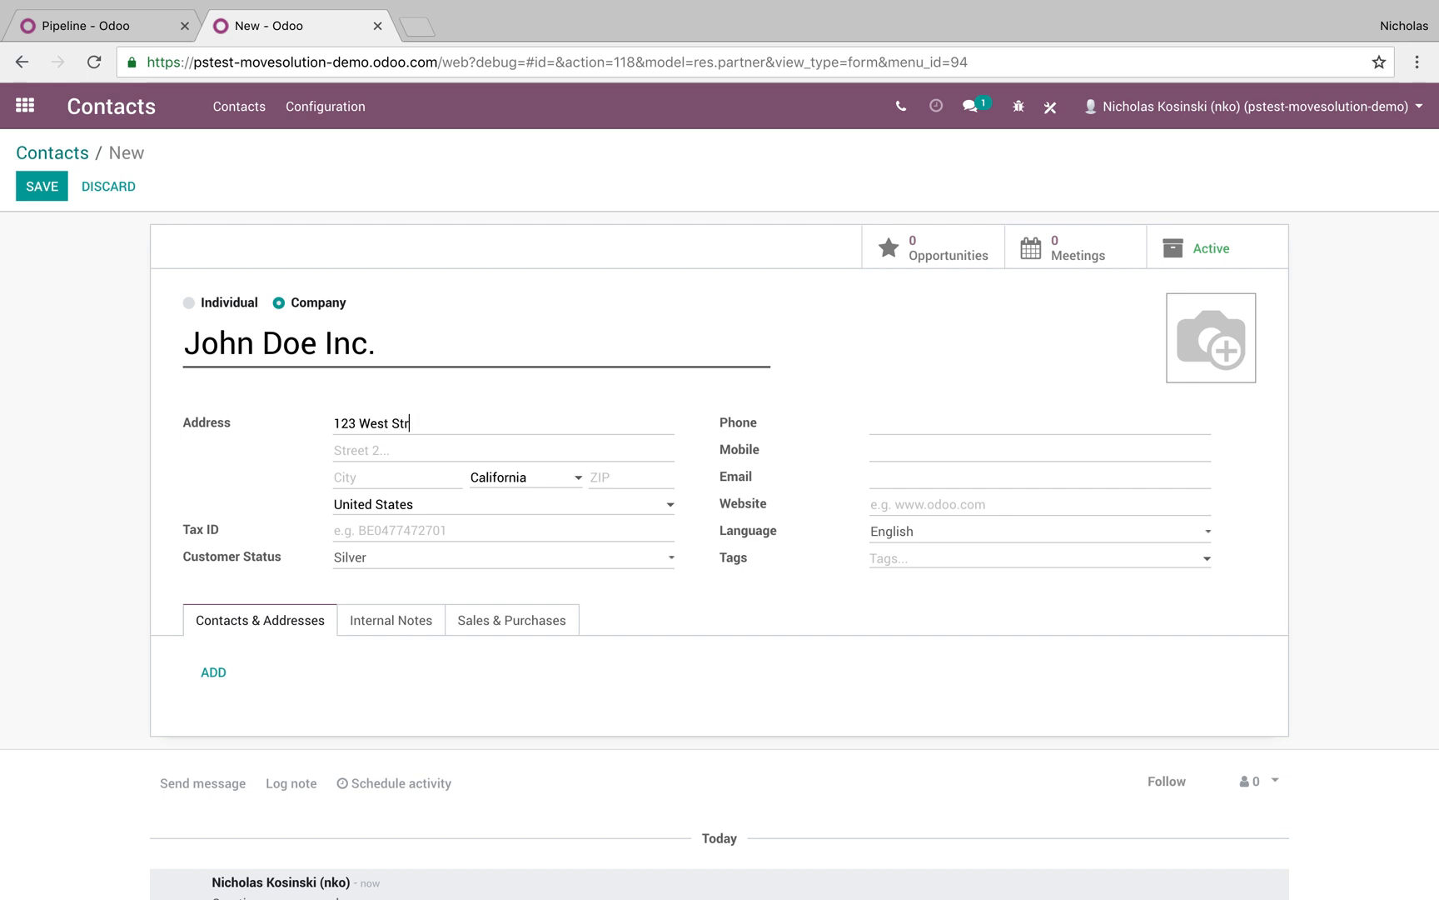
text(San Francisco)
click(918, 427)
click(931, 471)
text(n@.com)
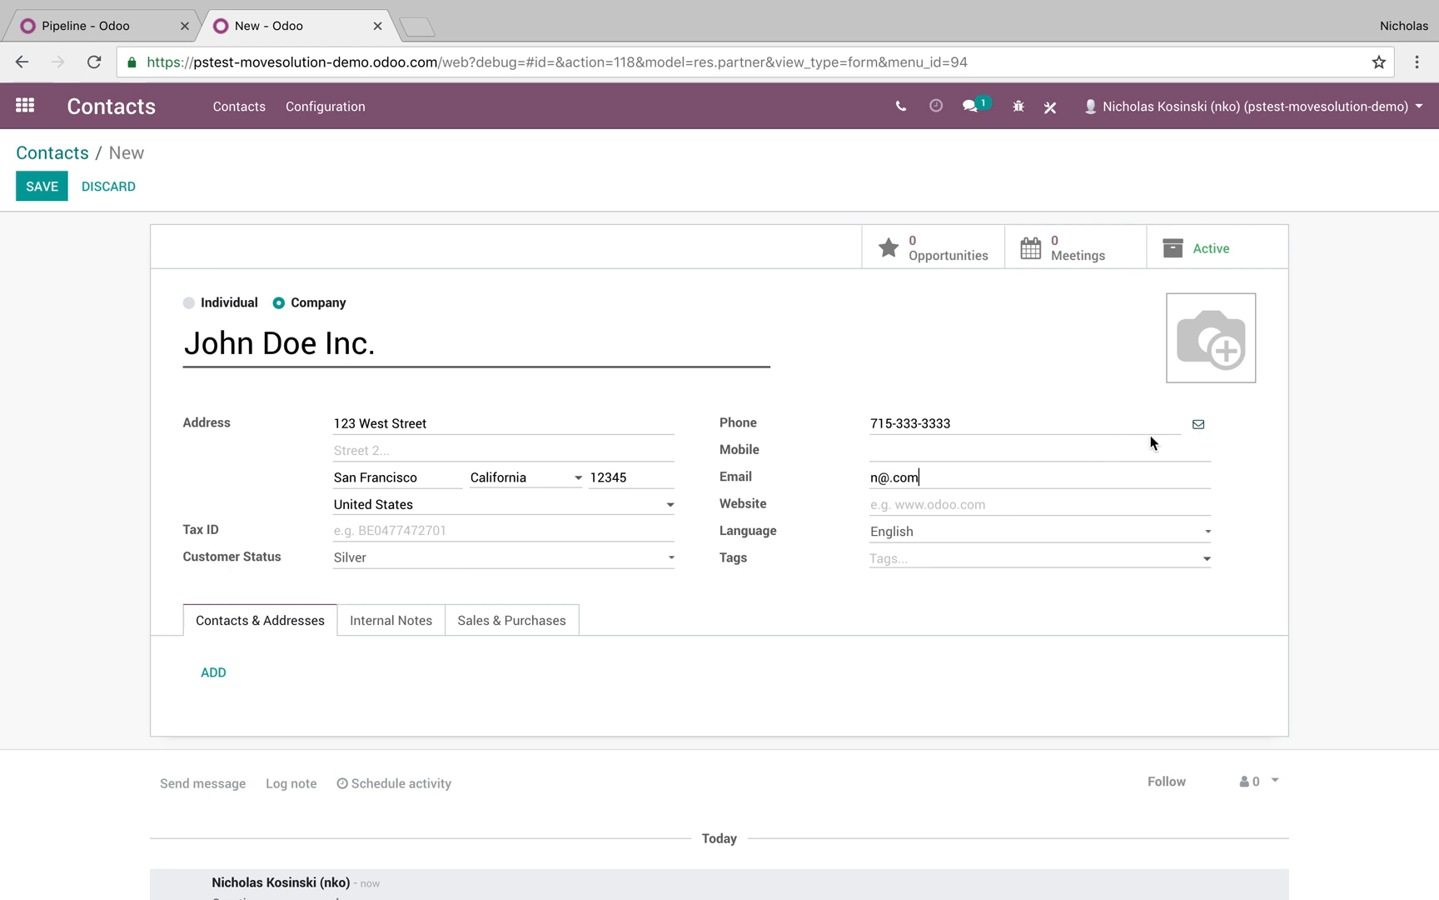
click(42, 186)
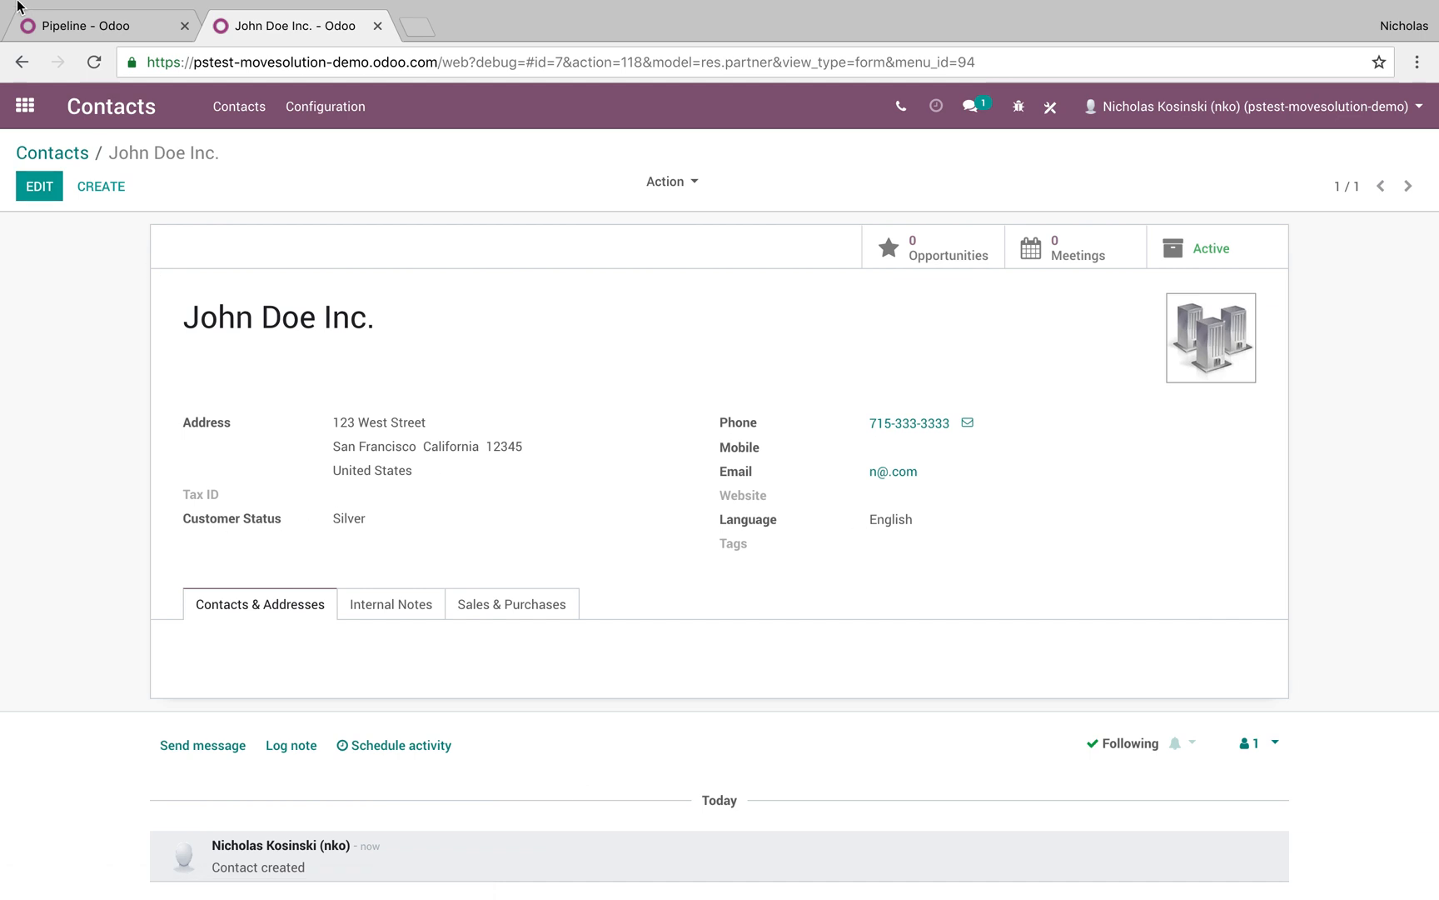
Go to the CRM app and open the Test opportunity in its full form
click(25, 106)
text(comp)
key(Return)
click(25, 106)
text(co)
key(BackSpace)
key(BackSpace)
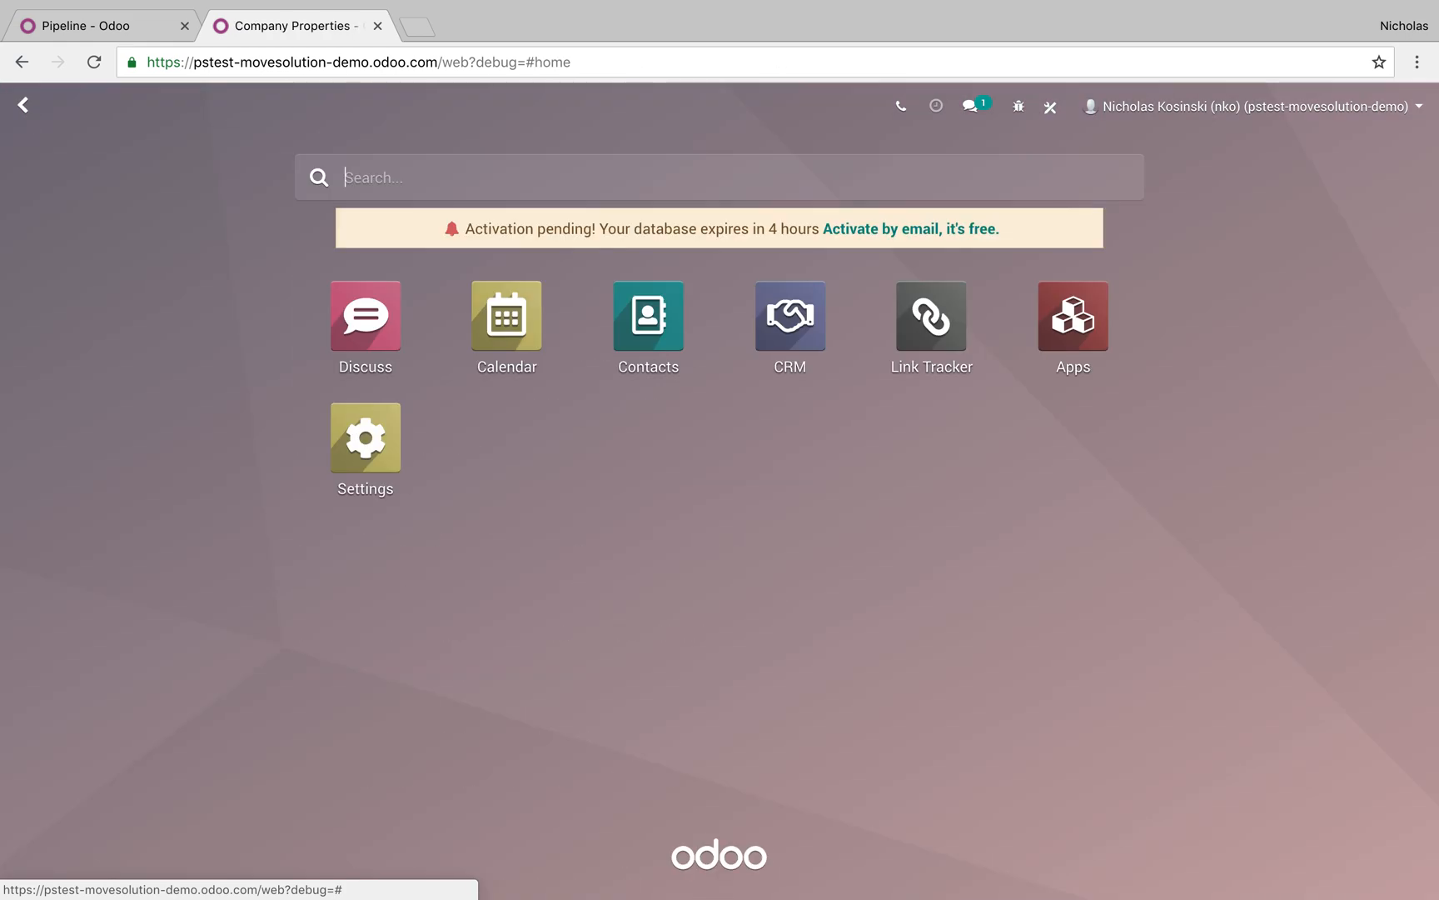
text(crm)
key(Return)
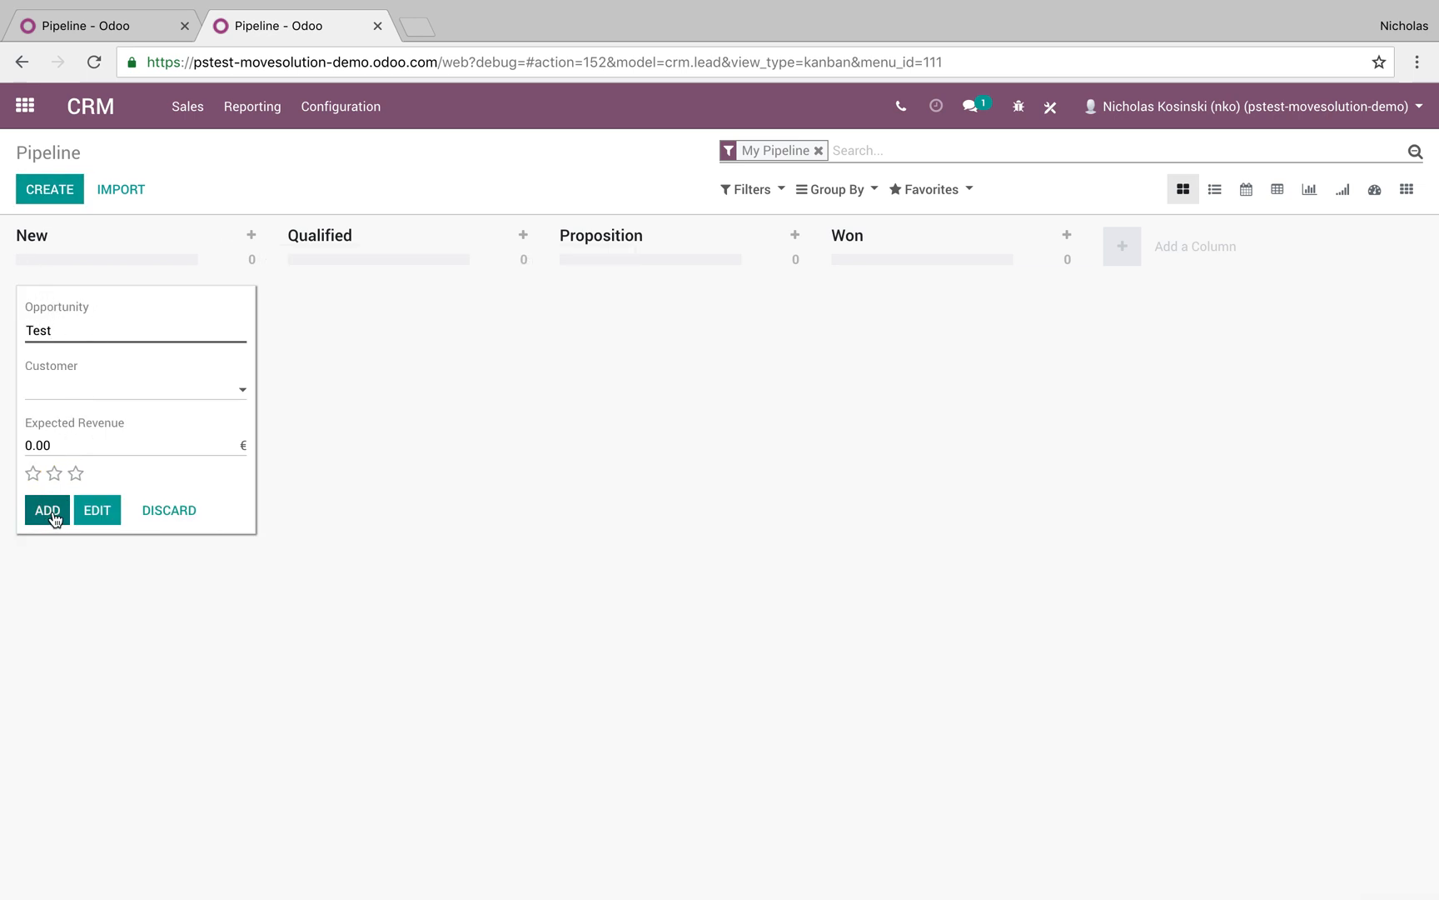
click(93, 510)
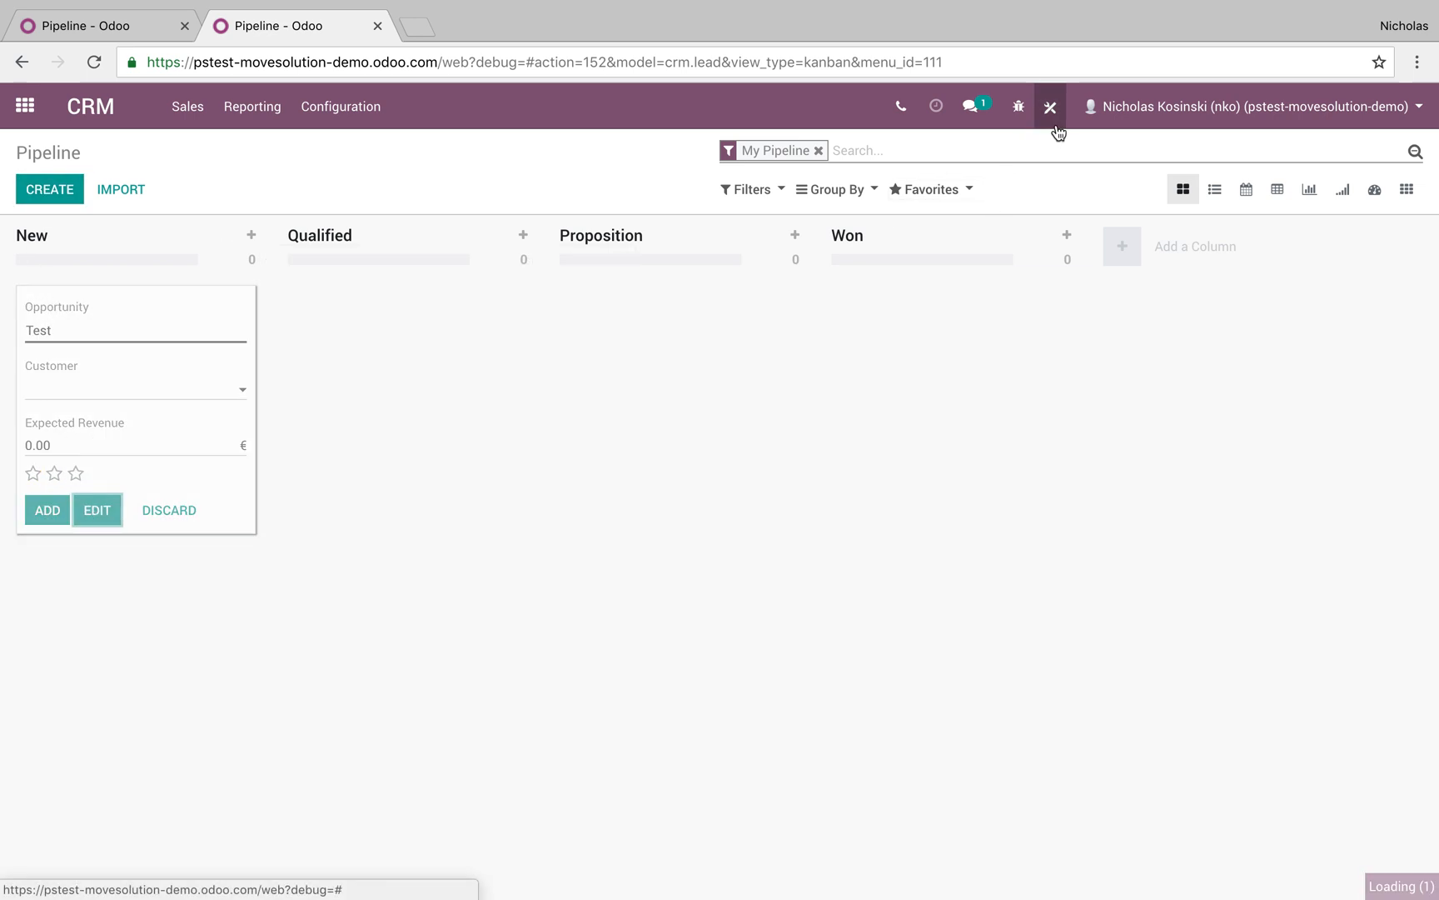
In Studio, add a related field Customer > Customer Status to the customer area
click(1062, 120)
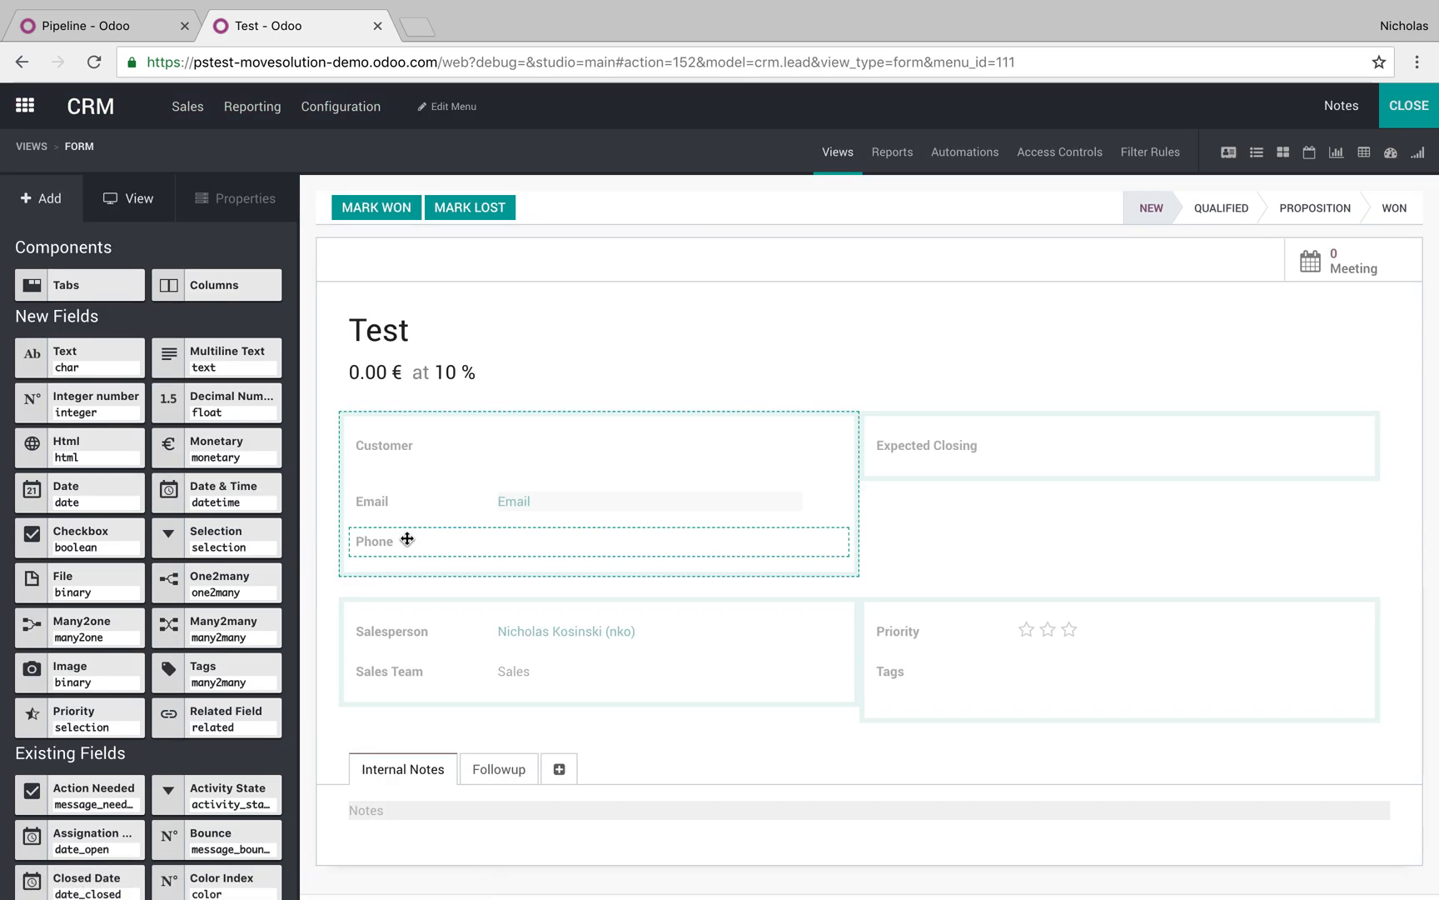
drag(259, 702, 491, 473)
click(682, 233)
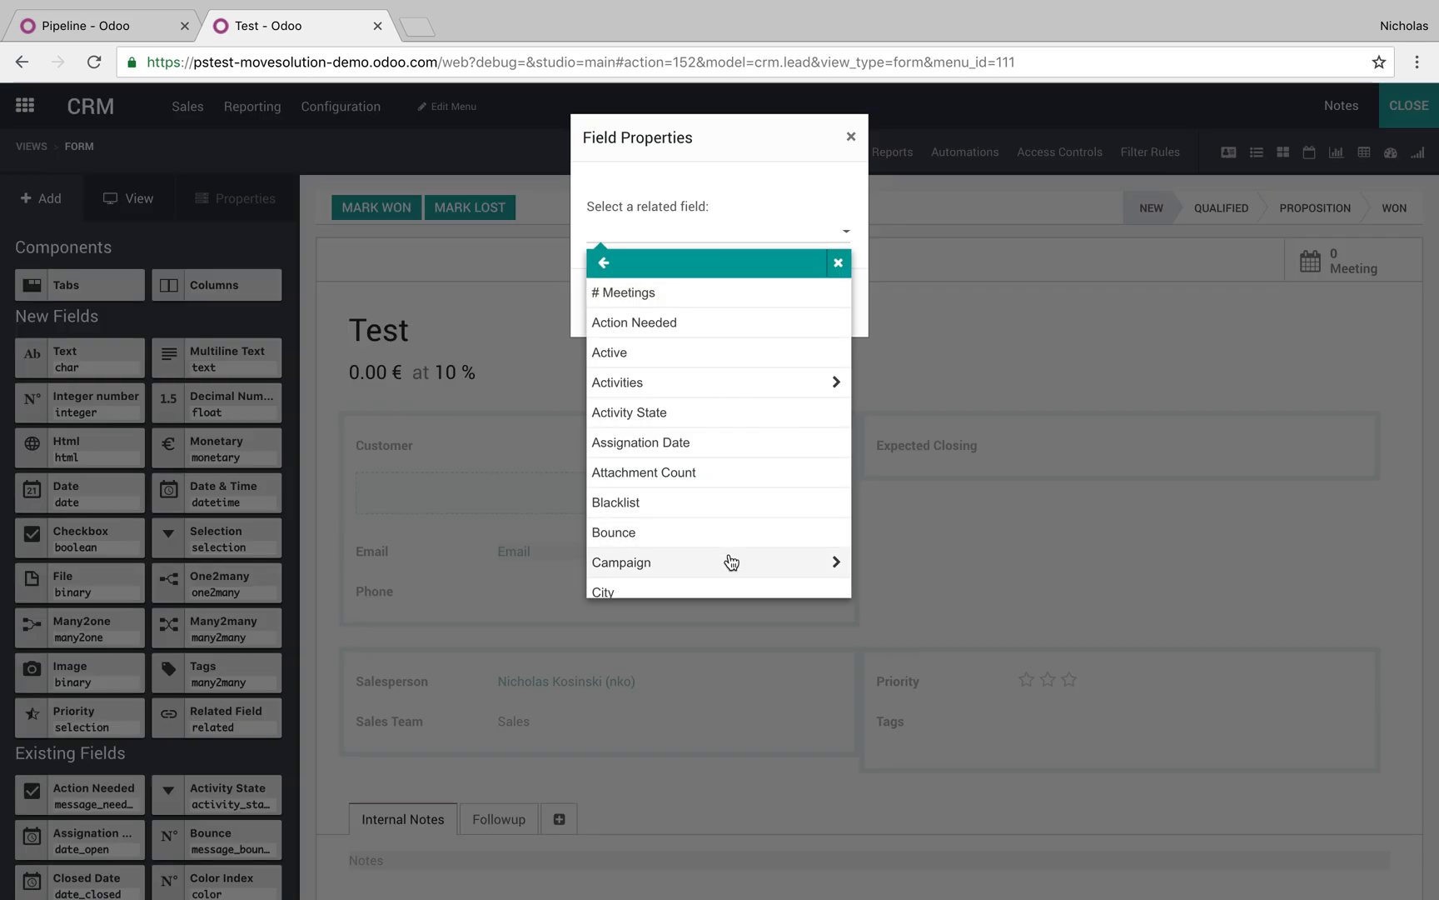
scroll(733, 566, down, 3)
scroll(732, 562, down, 5)
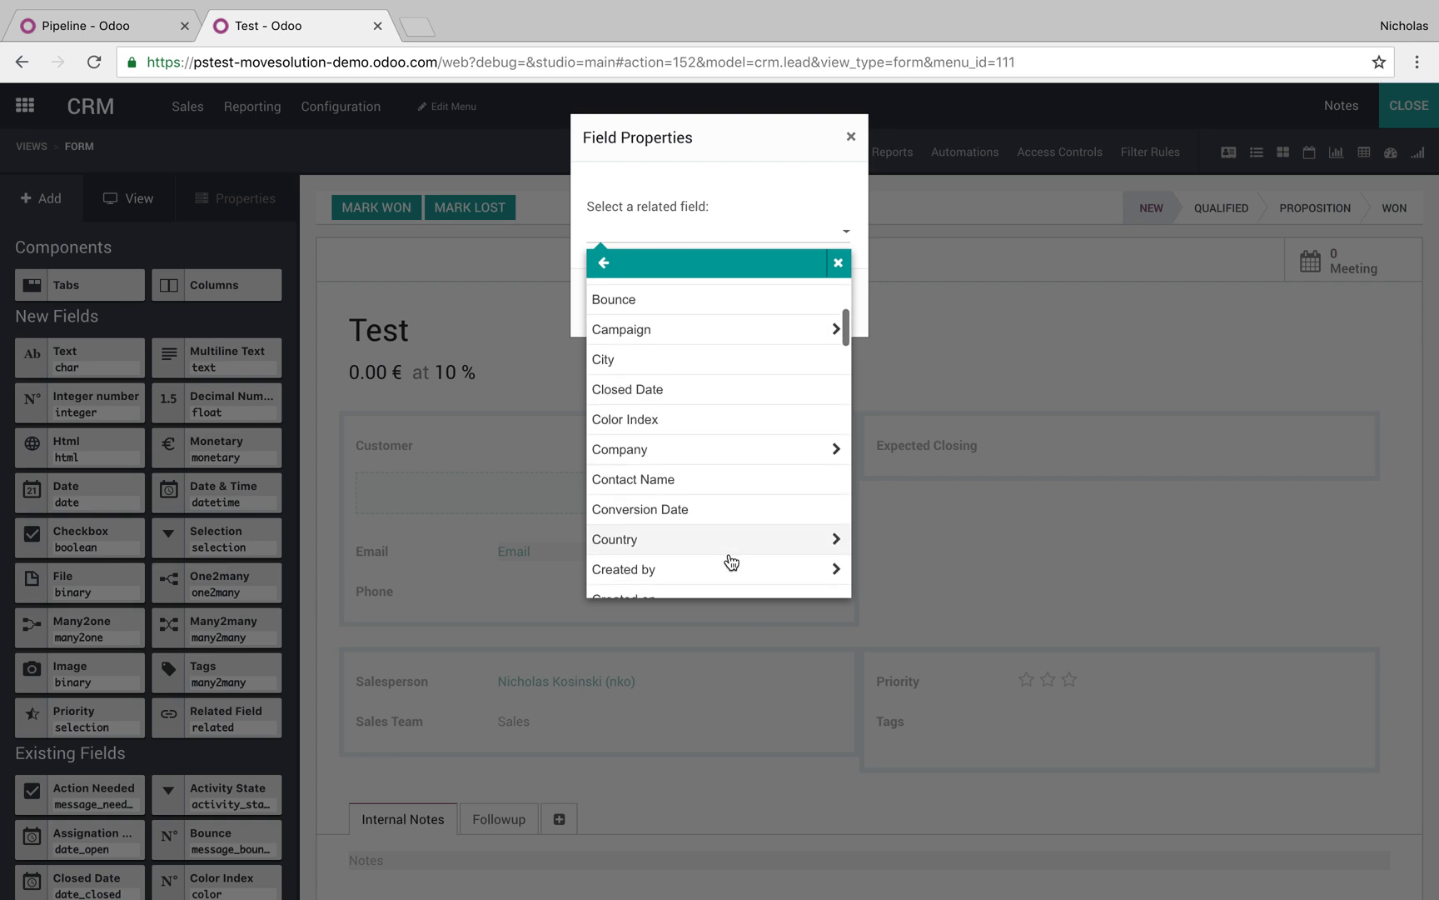
click(725, 547)
scroll(741, 537, down, 5)
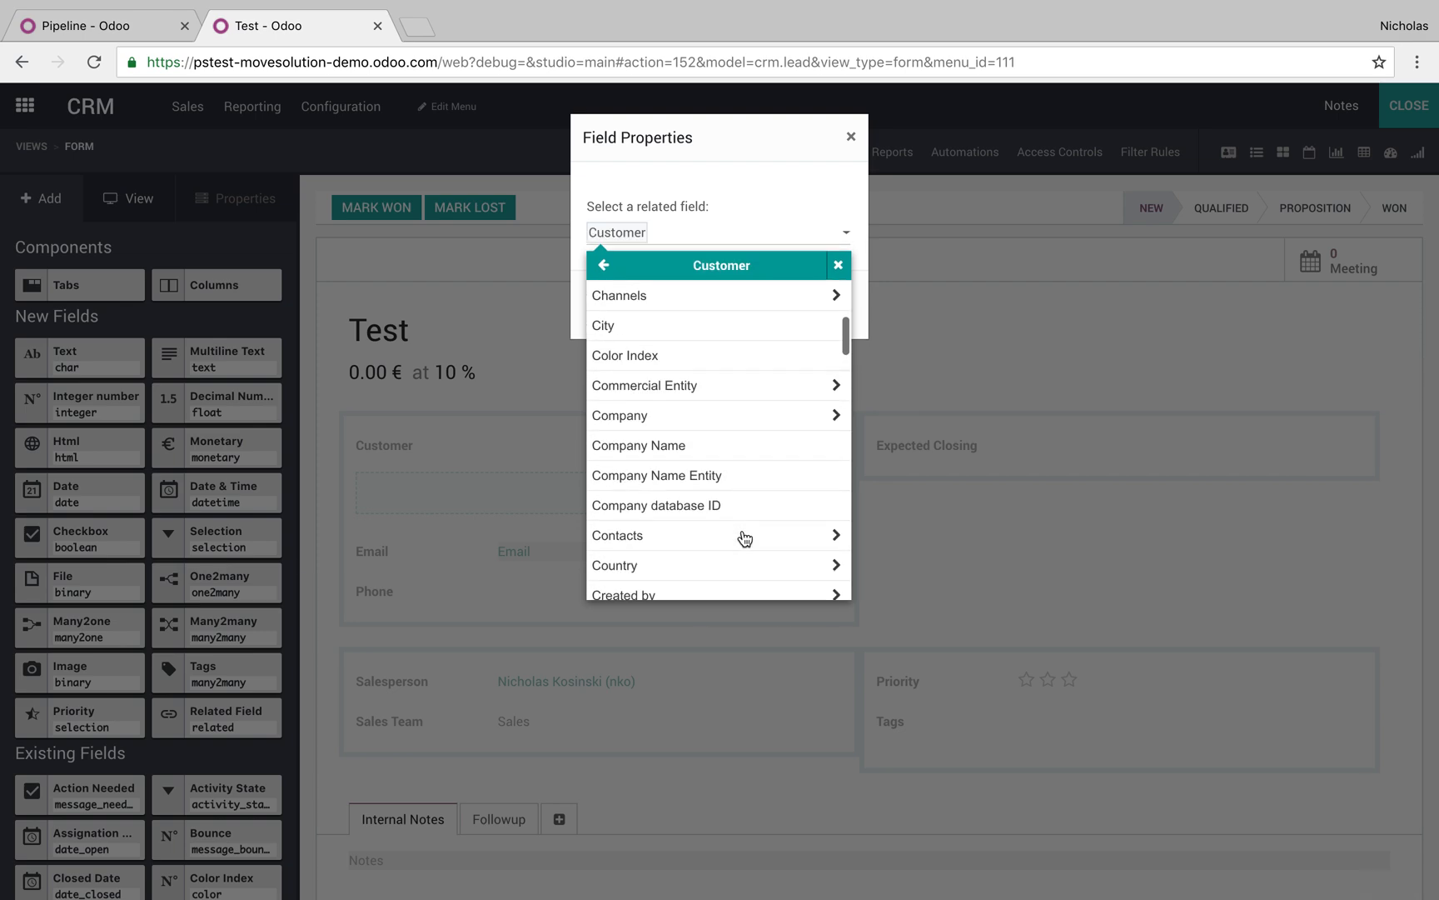
scroll(745, 538, down, 4)
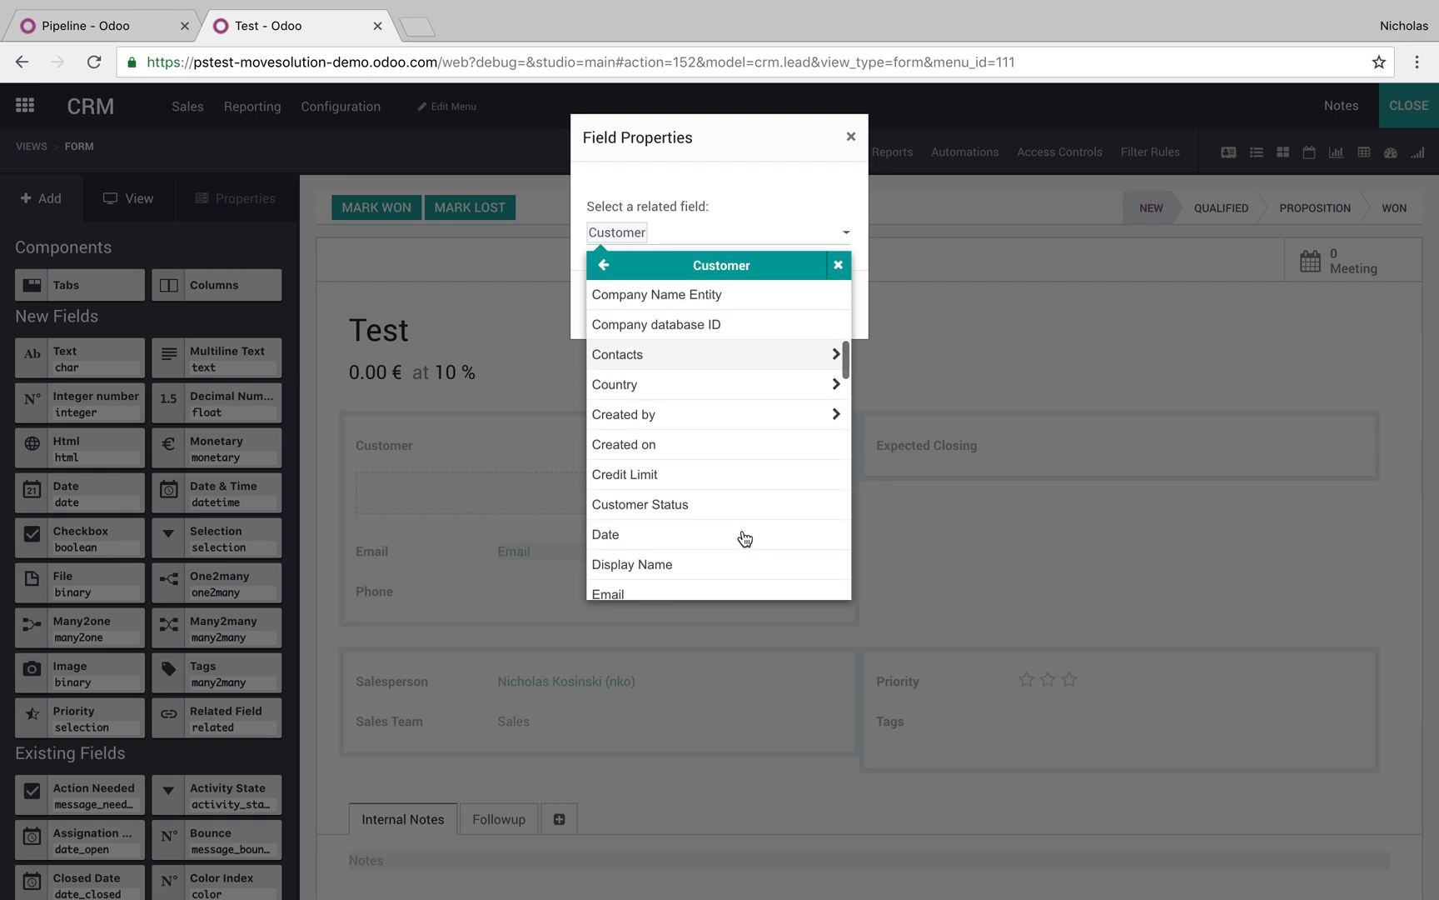
click(601, 504)
click(640, 312)
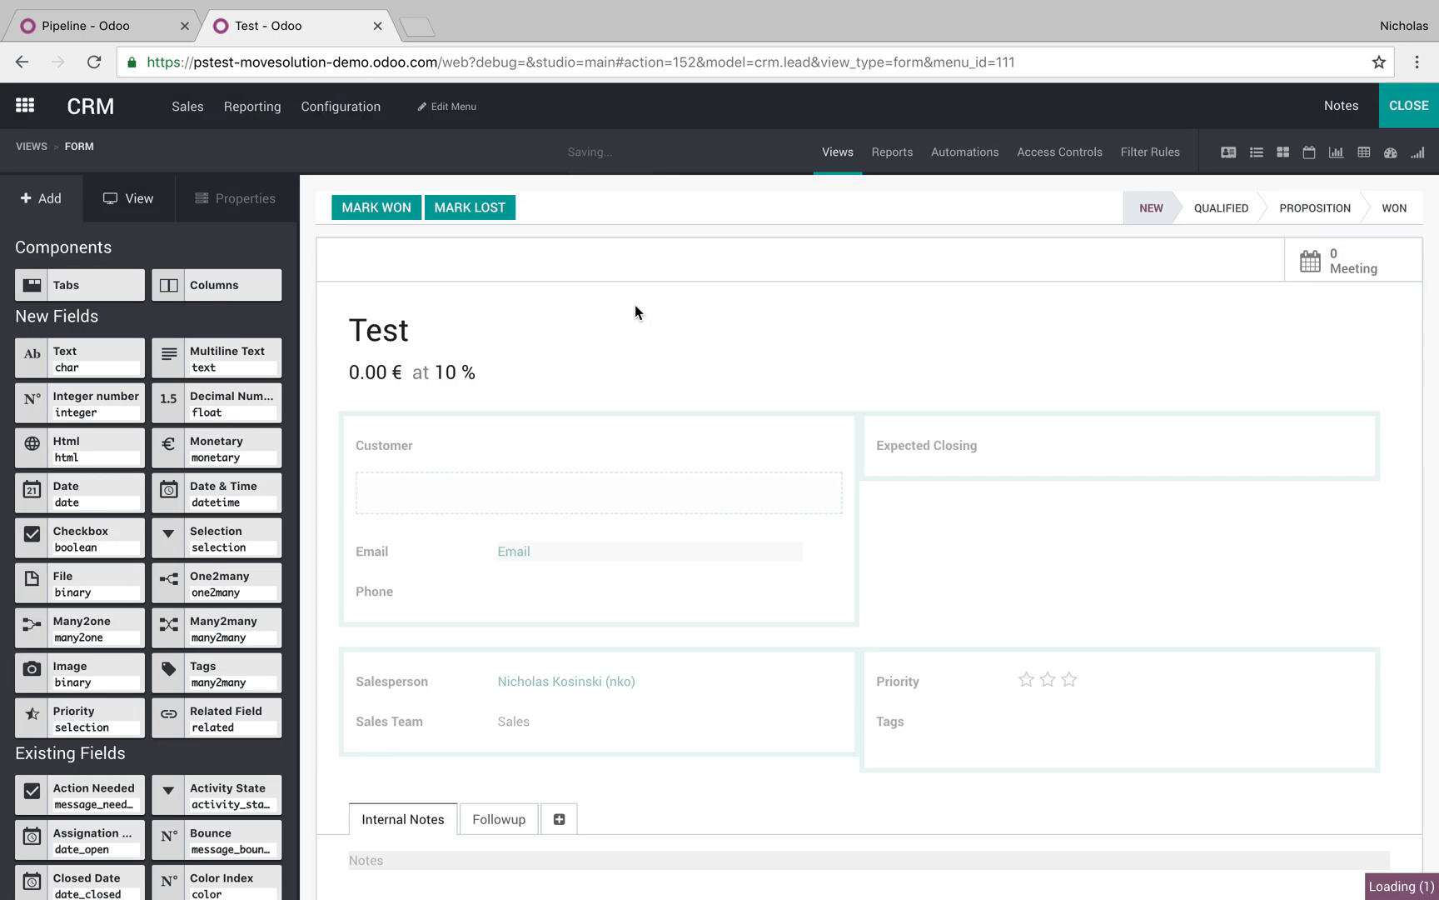
Relabel the new related field as Customer Status and save the form
click(408, 493)
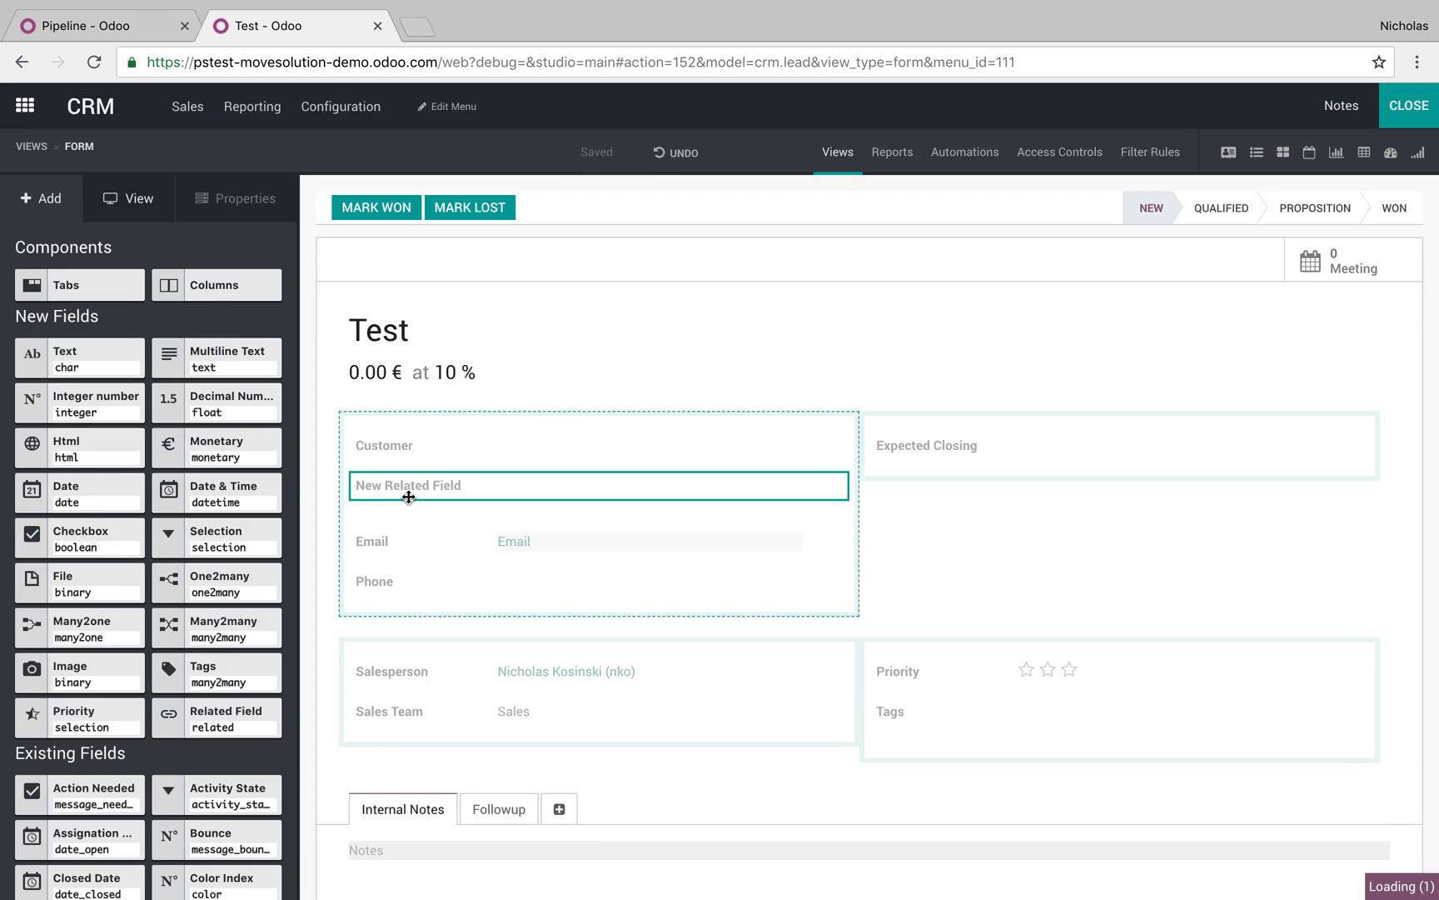
click(92, 391)
key(ctrl+a)
text(Cust)
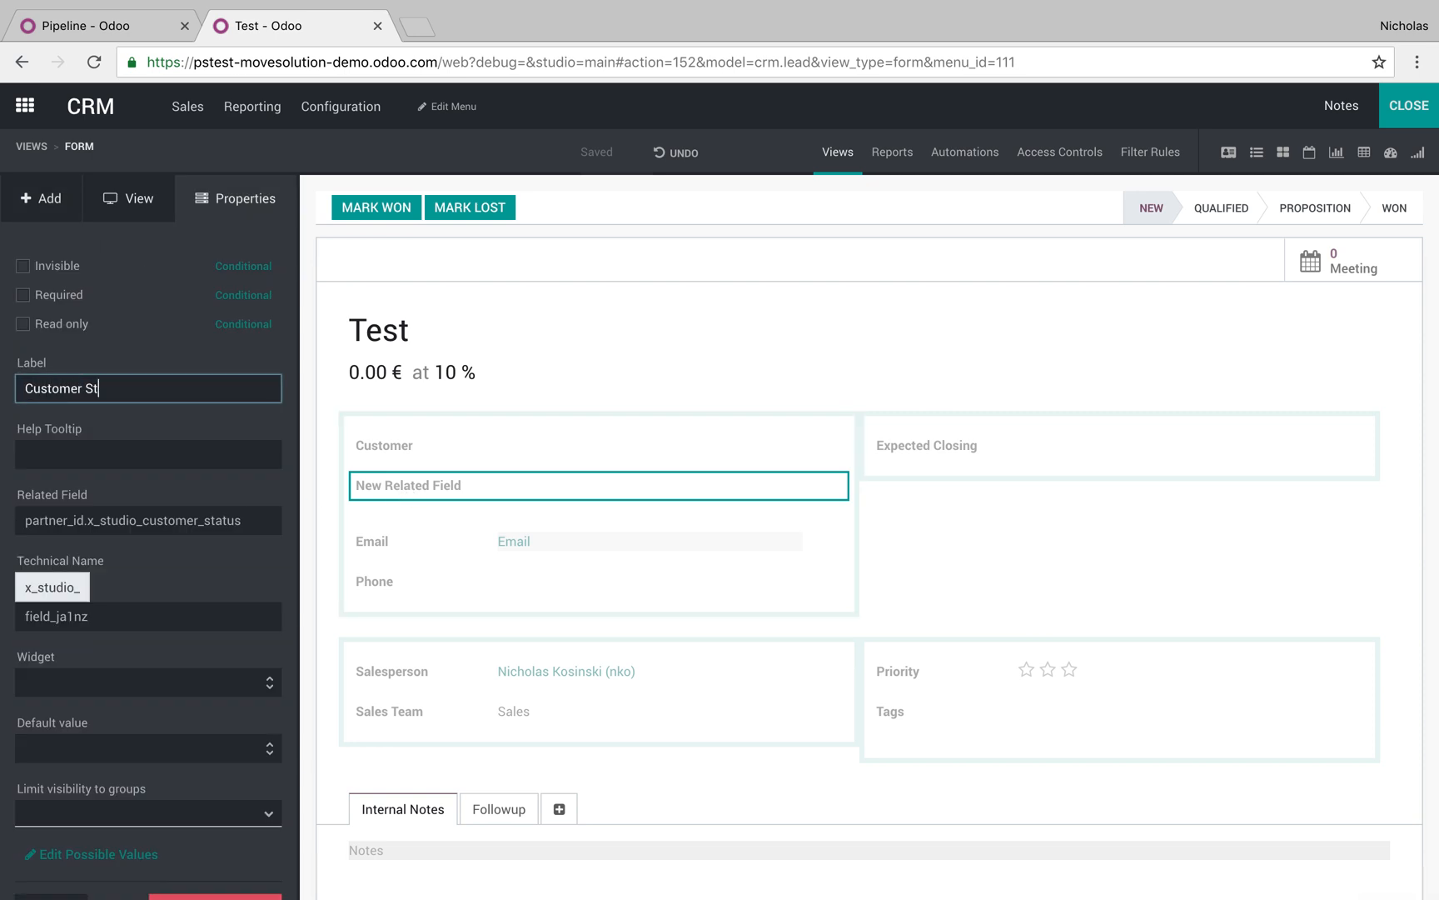
key(Return)
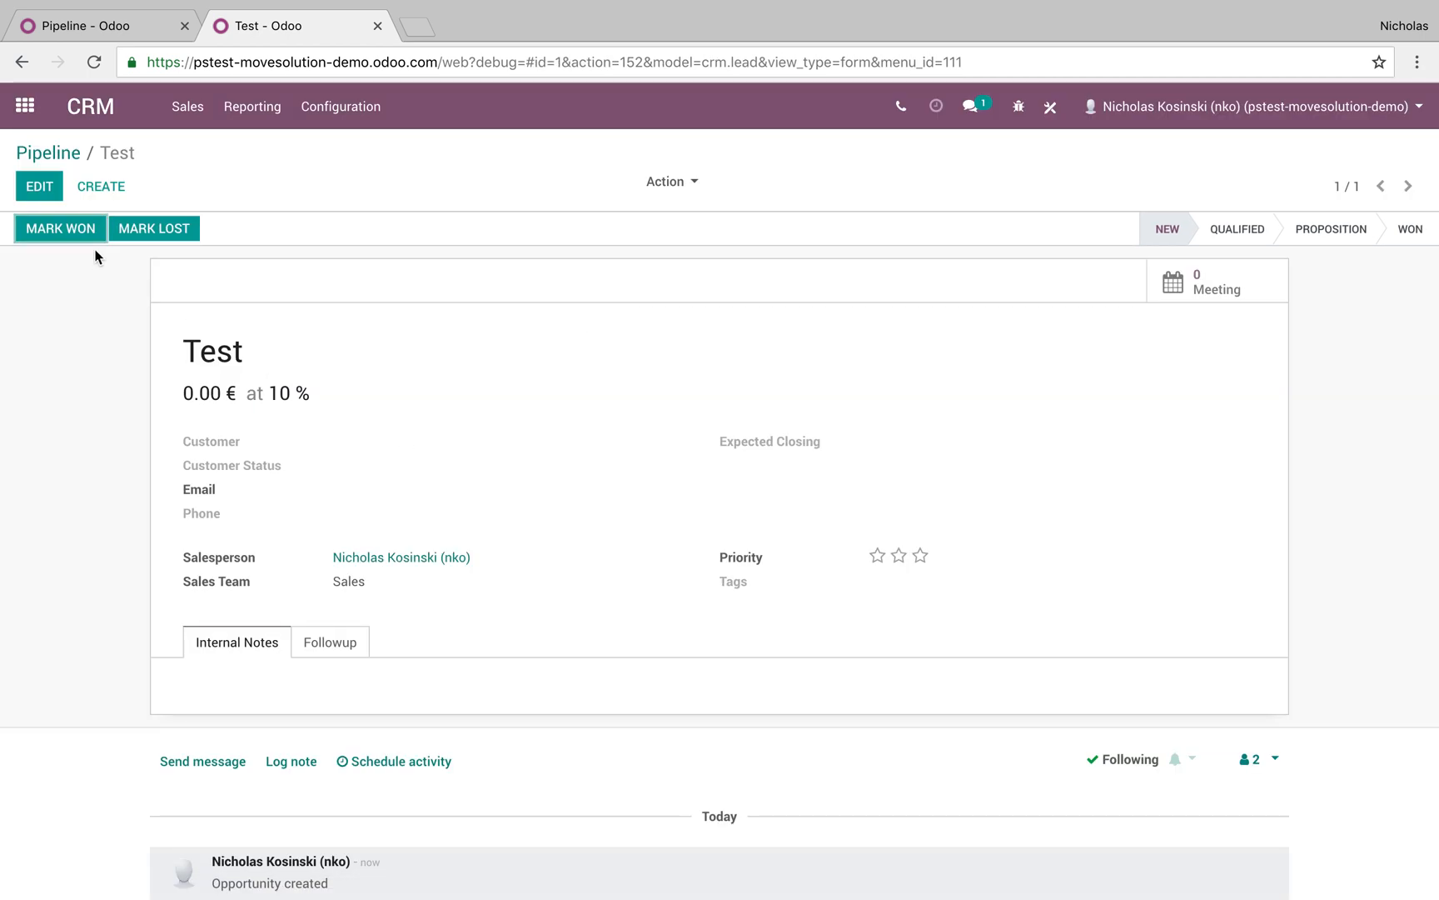
Set the Test opportunity's customer to John Doe Inc., save, and reopen it from the pipeline
click(50, 192)
click(364, 500)
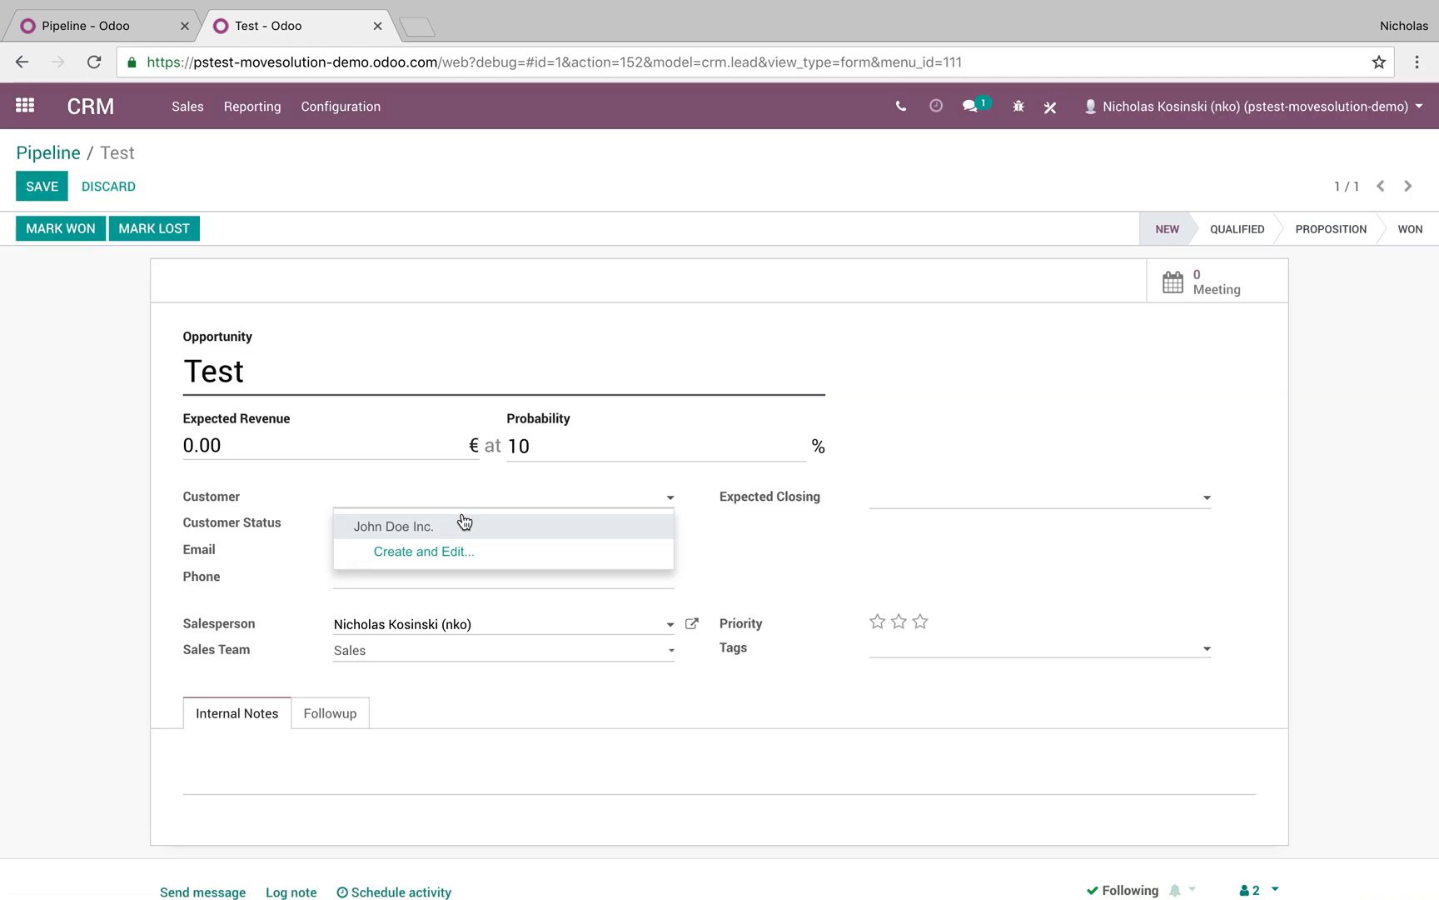
click(463, 521)
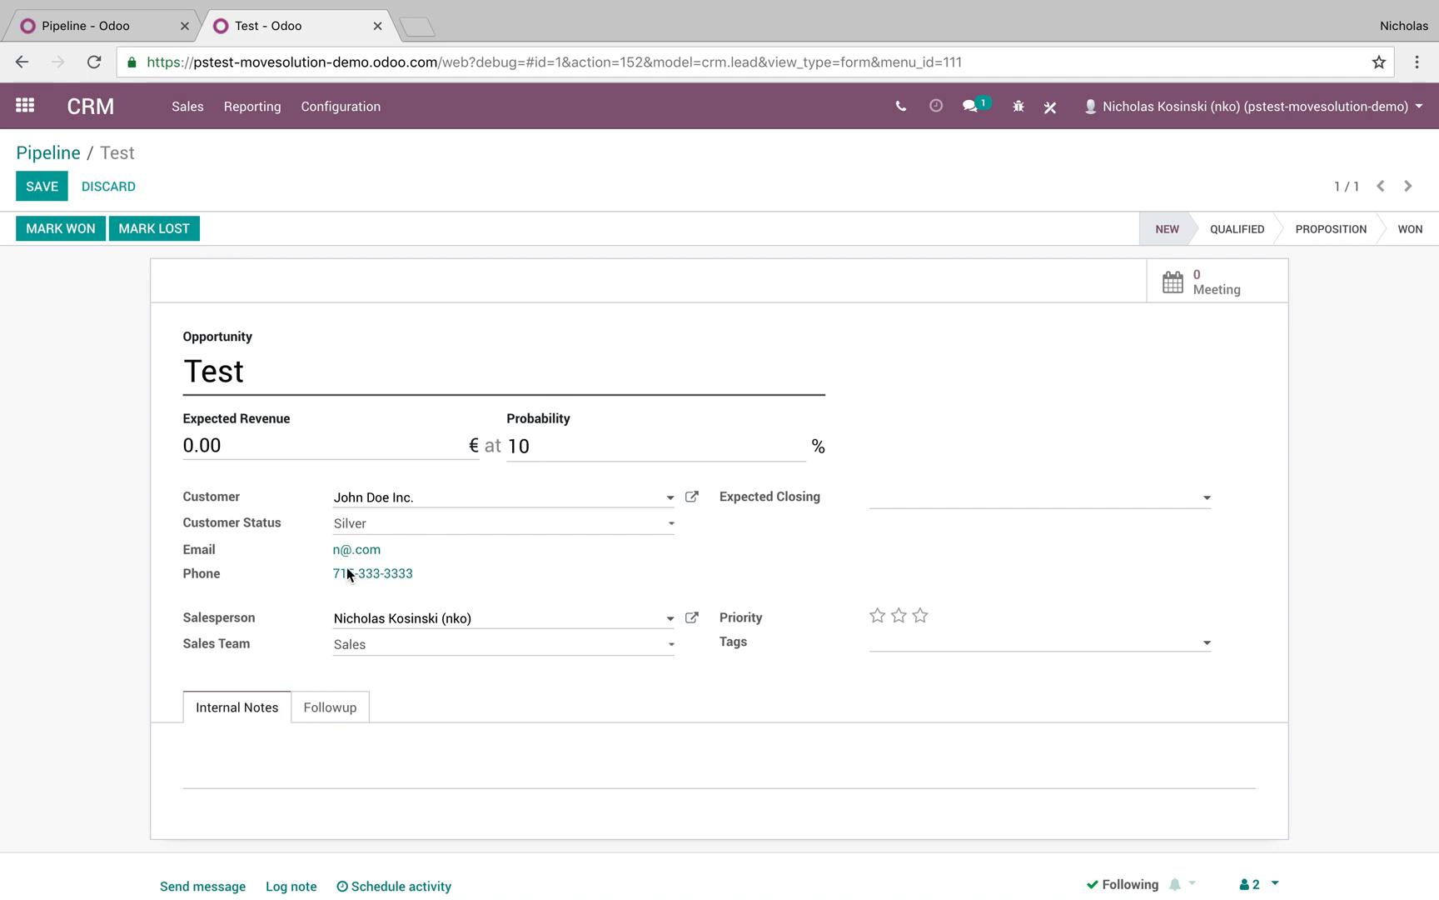
click(48, 187)
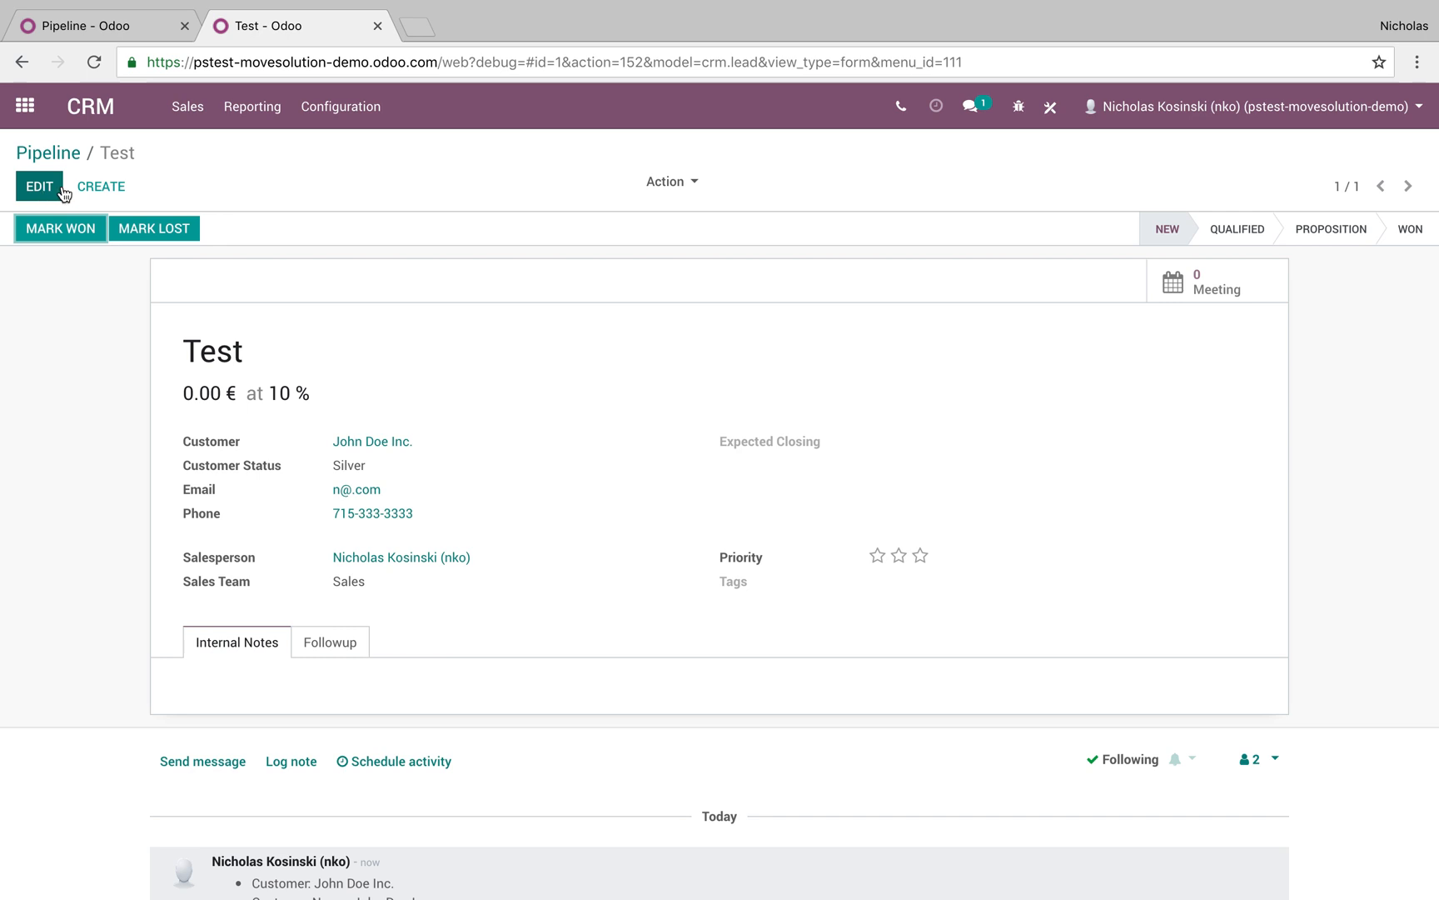
click(55, 154)
click(163, 324)
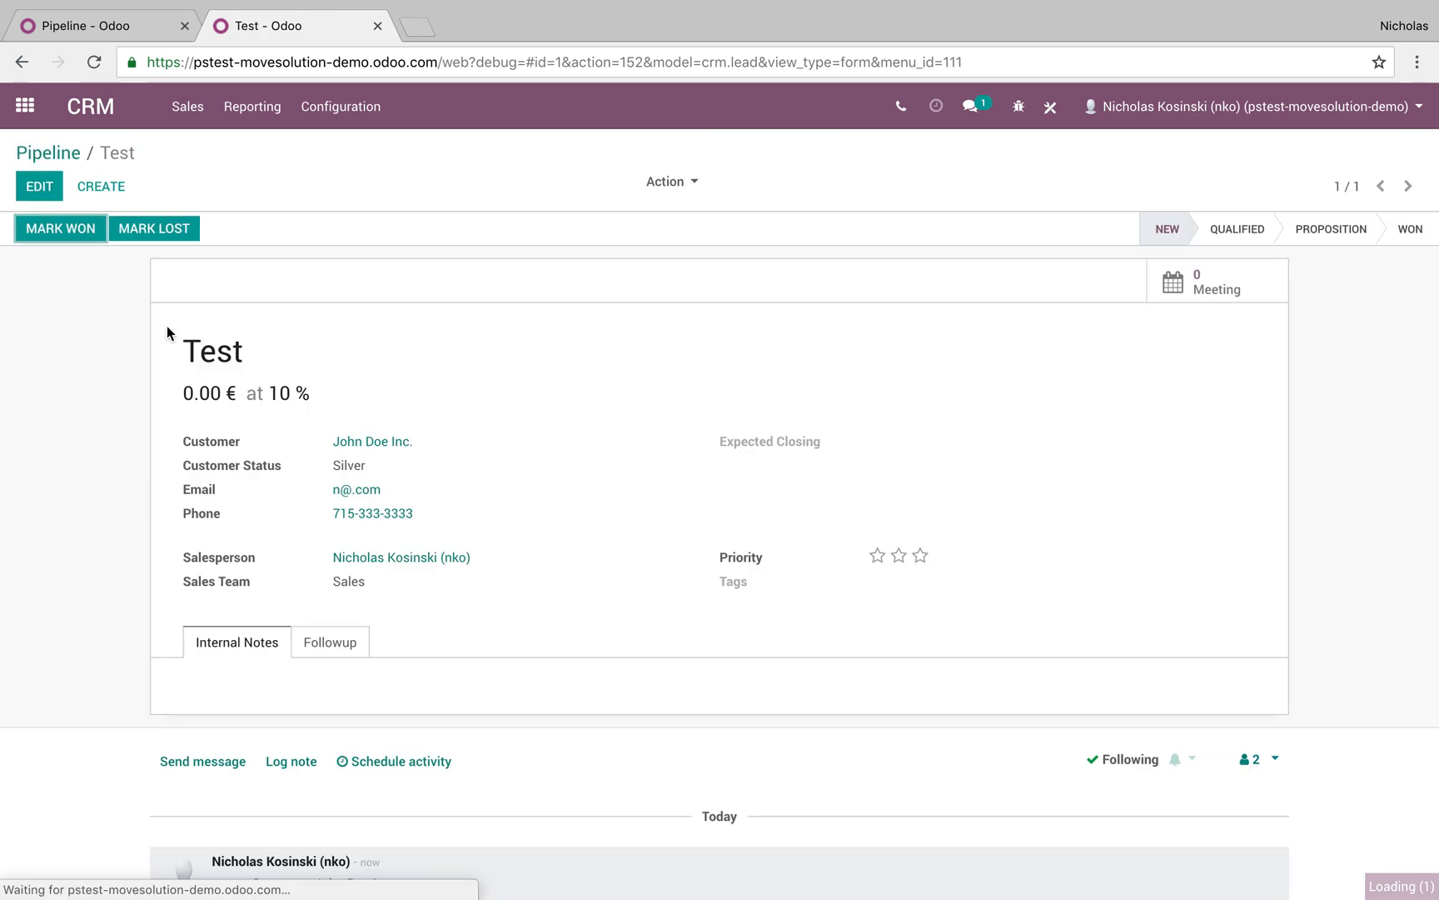
Call the customer's phone number and cancel the call transfer
click(398, 515)
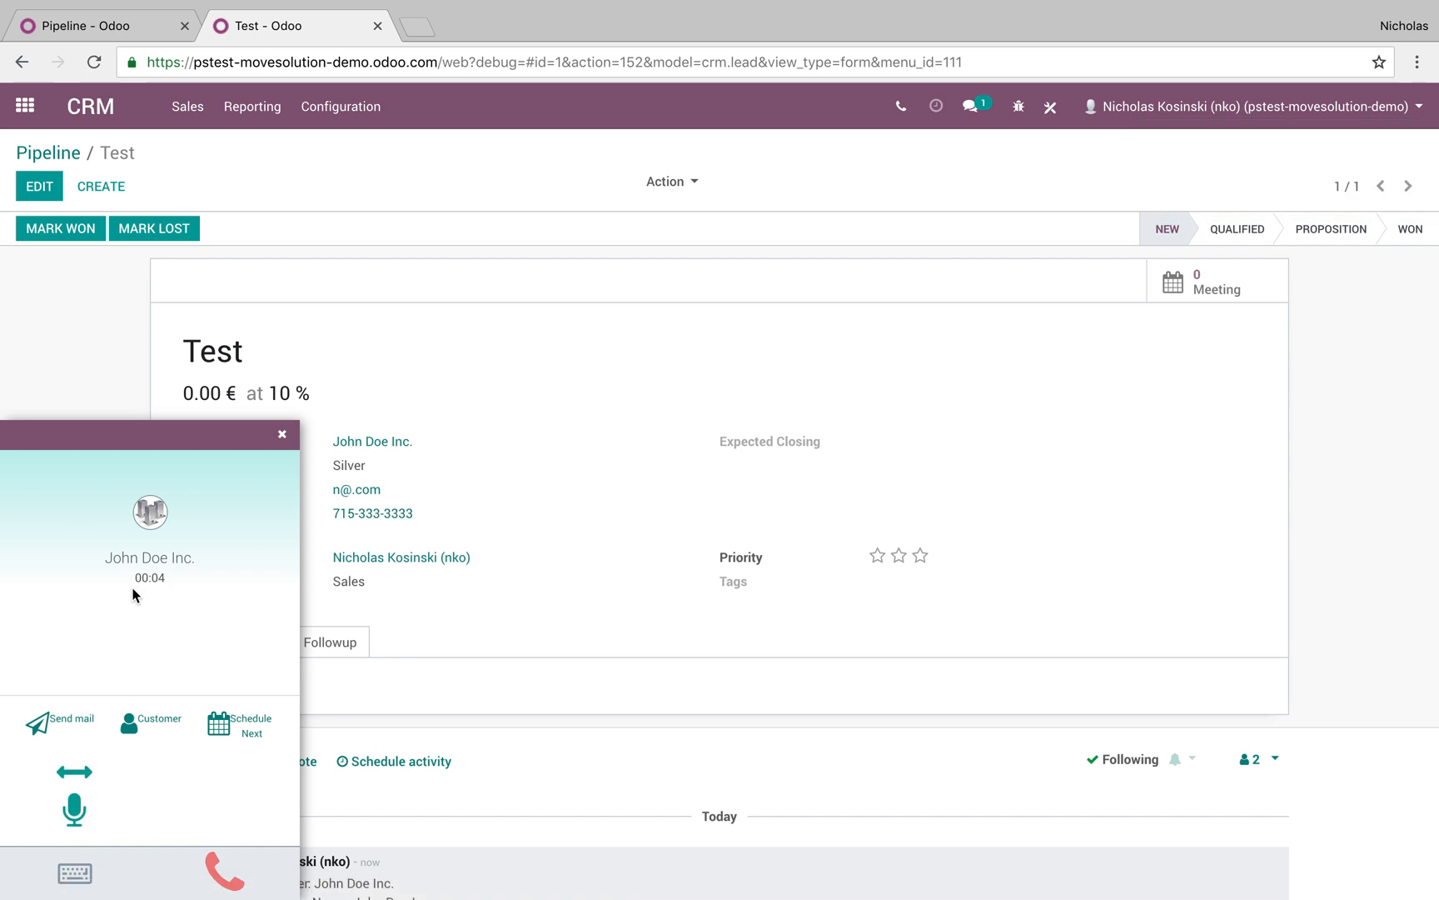
click(71, 770)
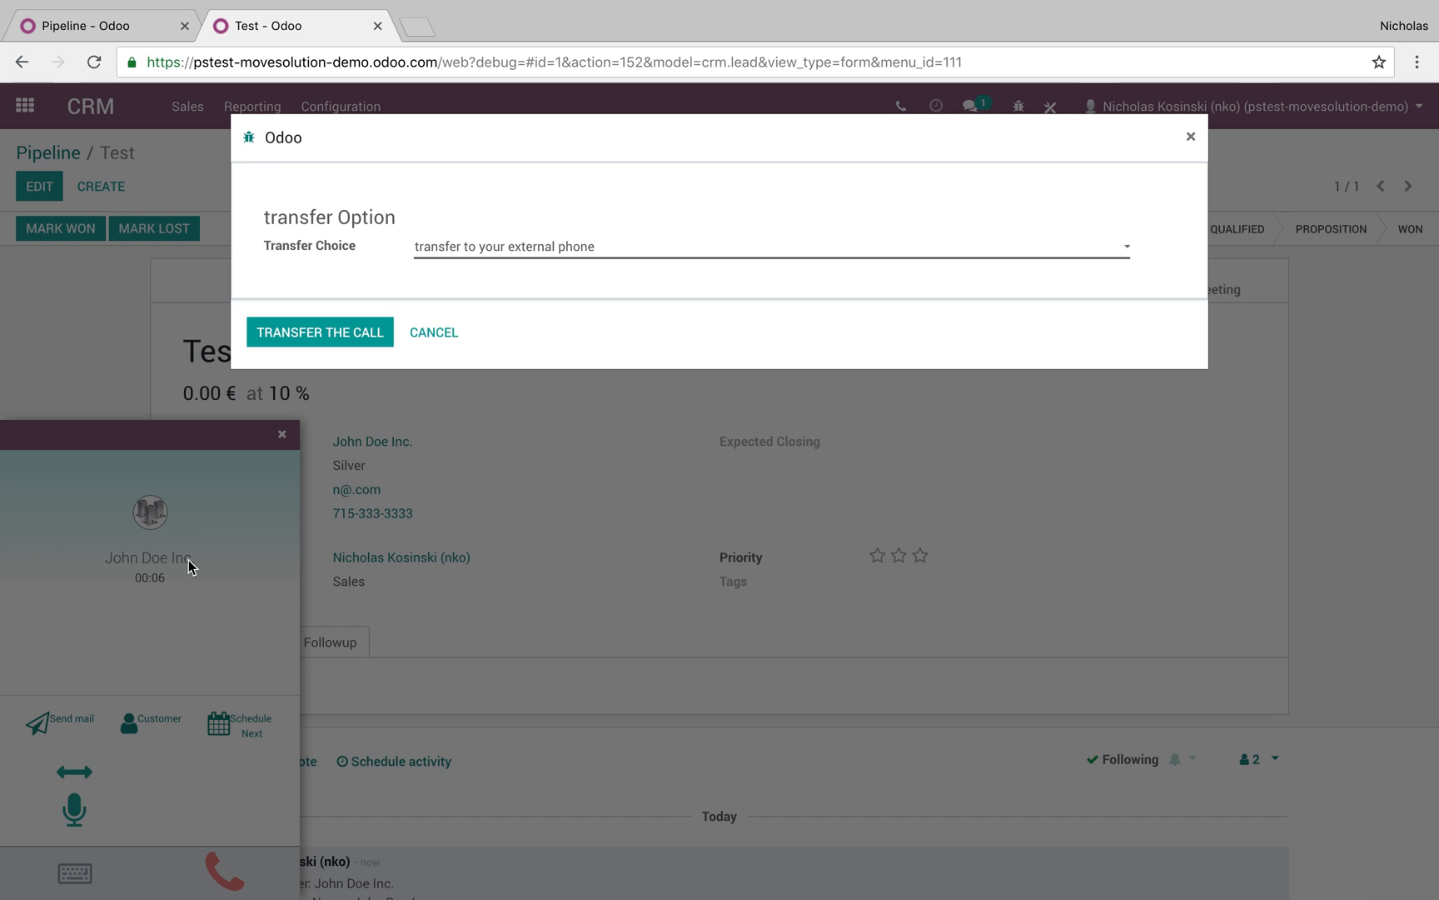
click(429, 332)
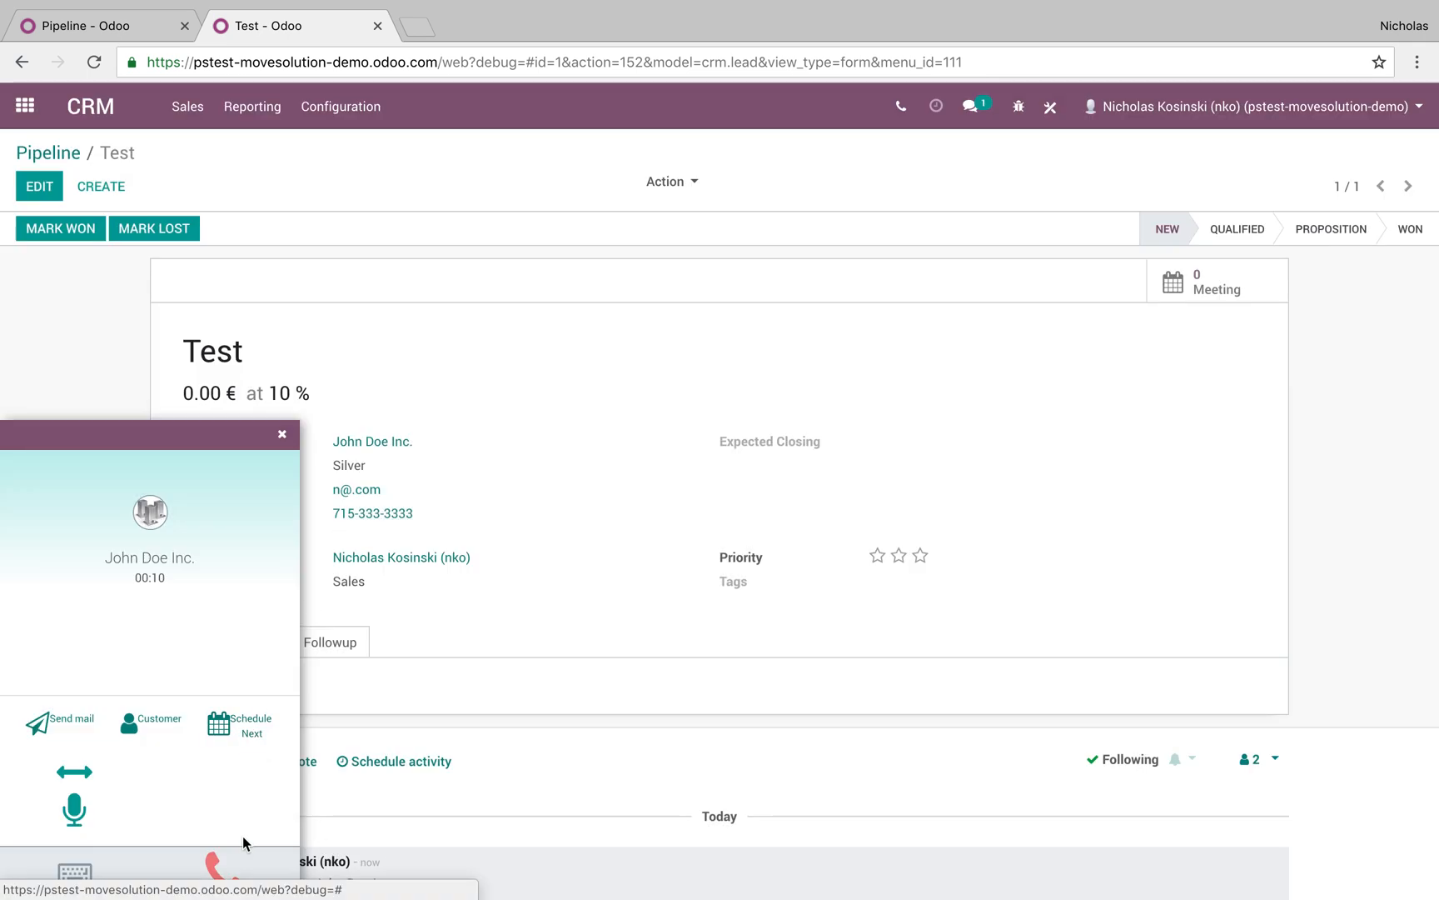
Schedule an Email activity noting 'Send quote', then open the customer's contact record
click(242, 740)
click(497, 223)
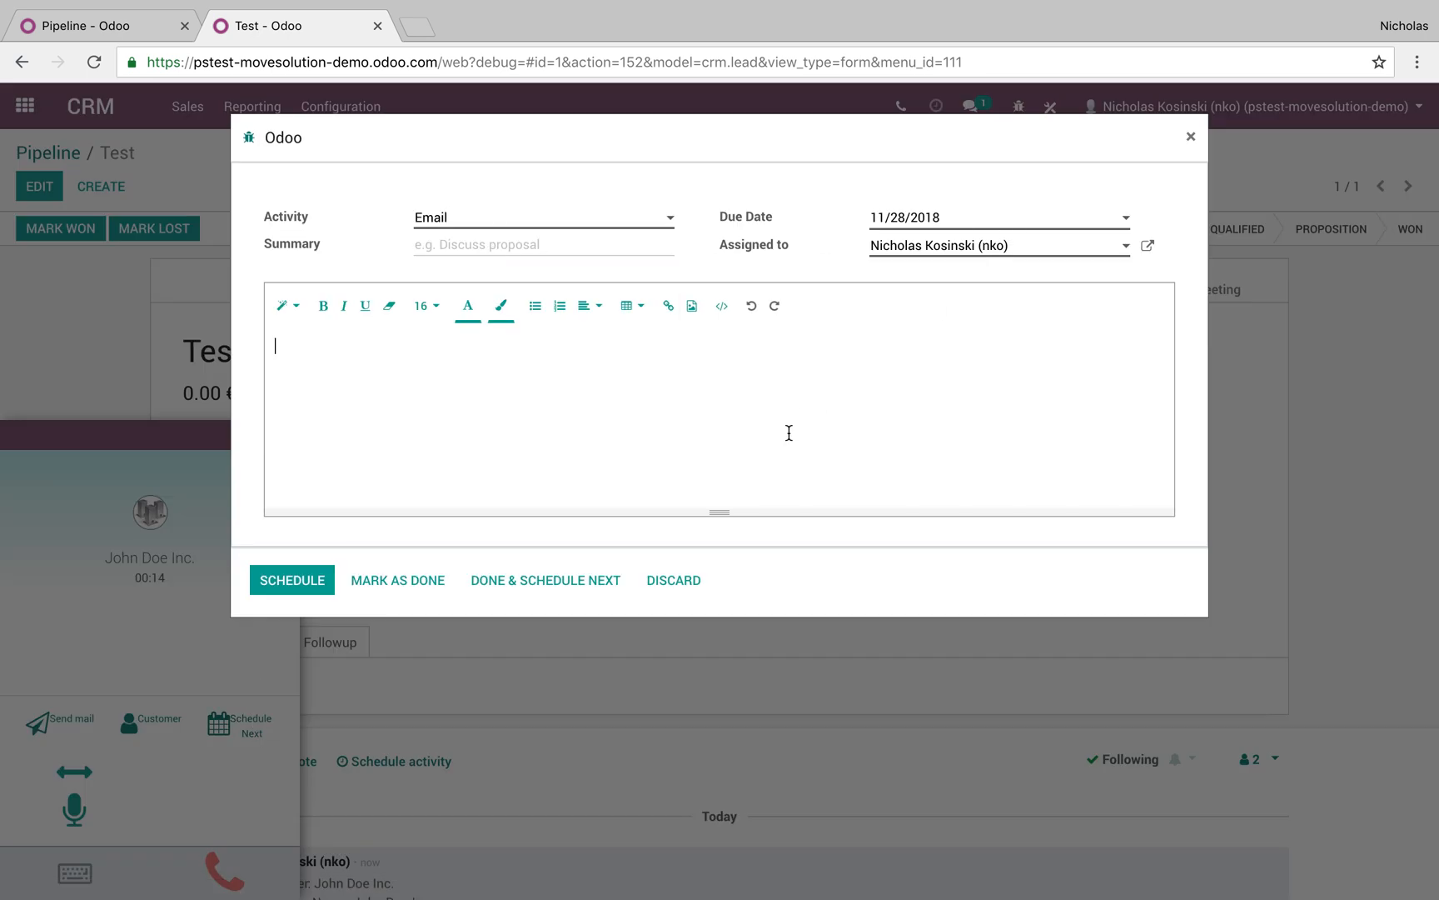
text(end quote)
click(290, 579)
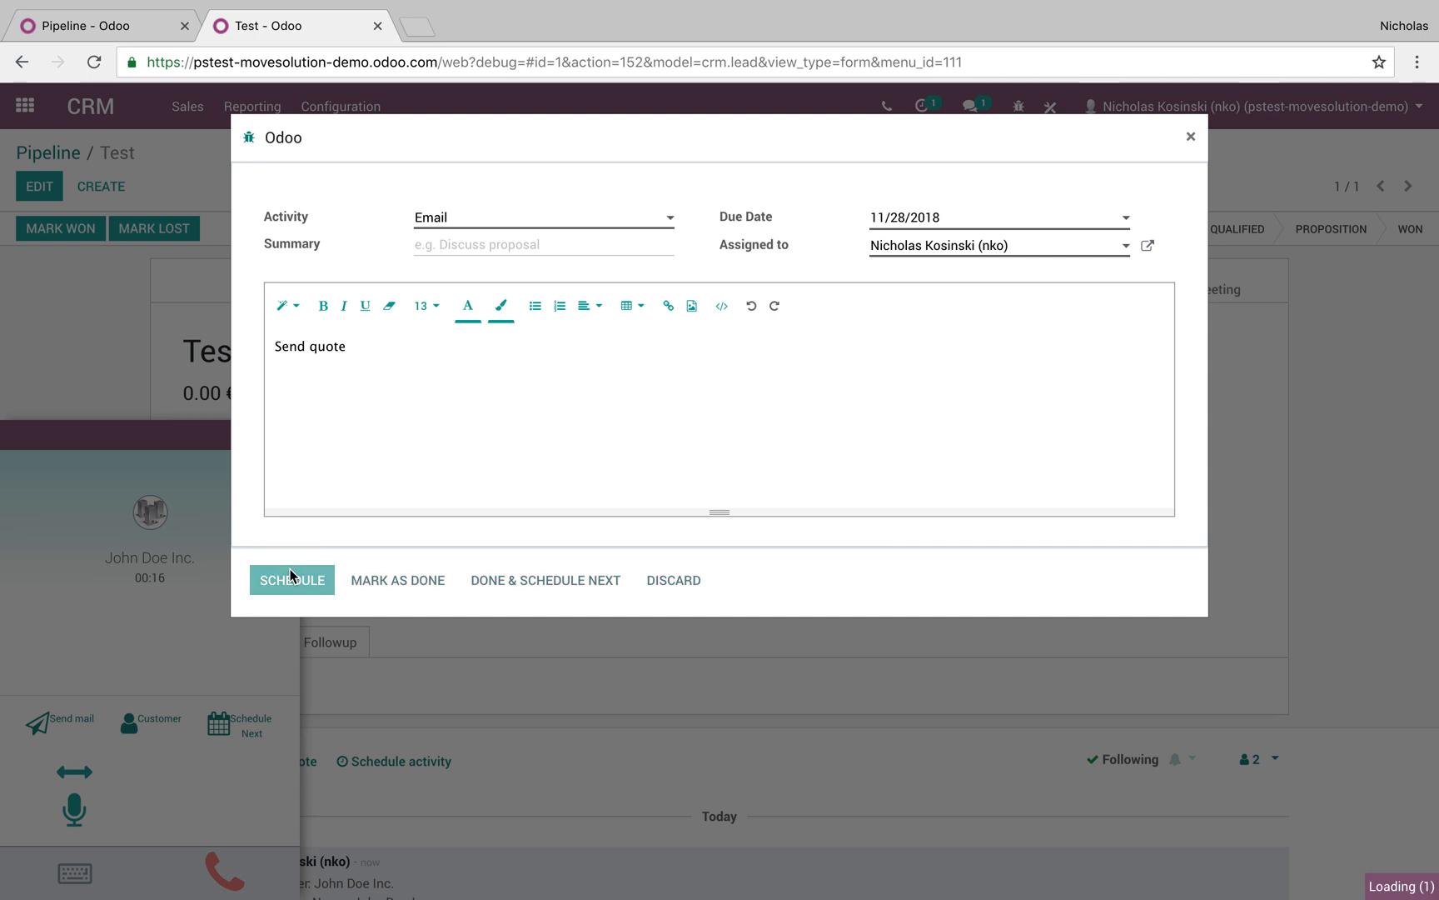
click(145, 728)
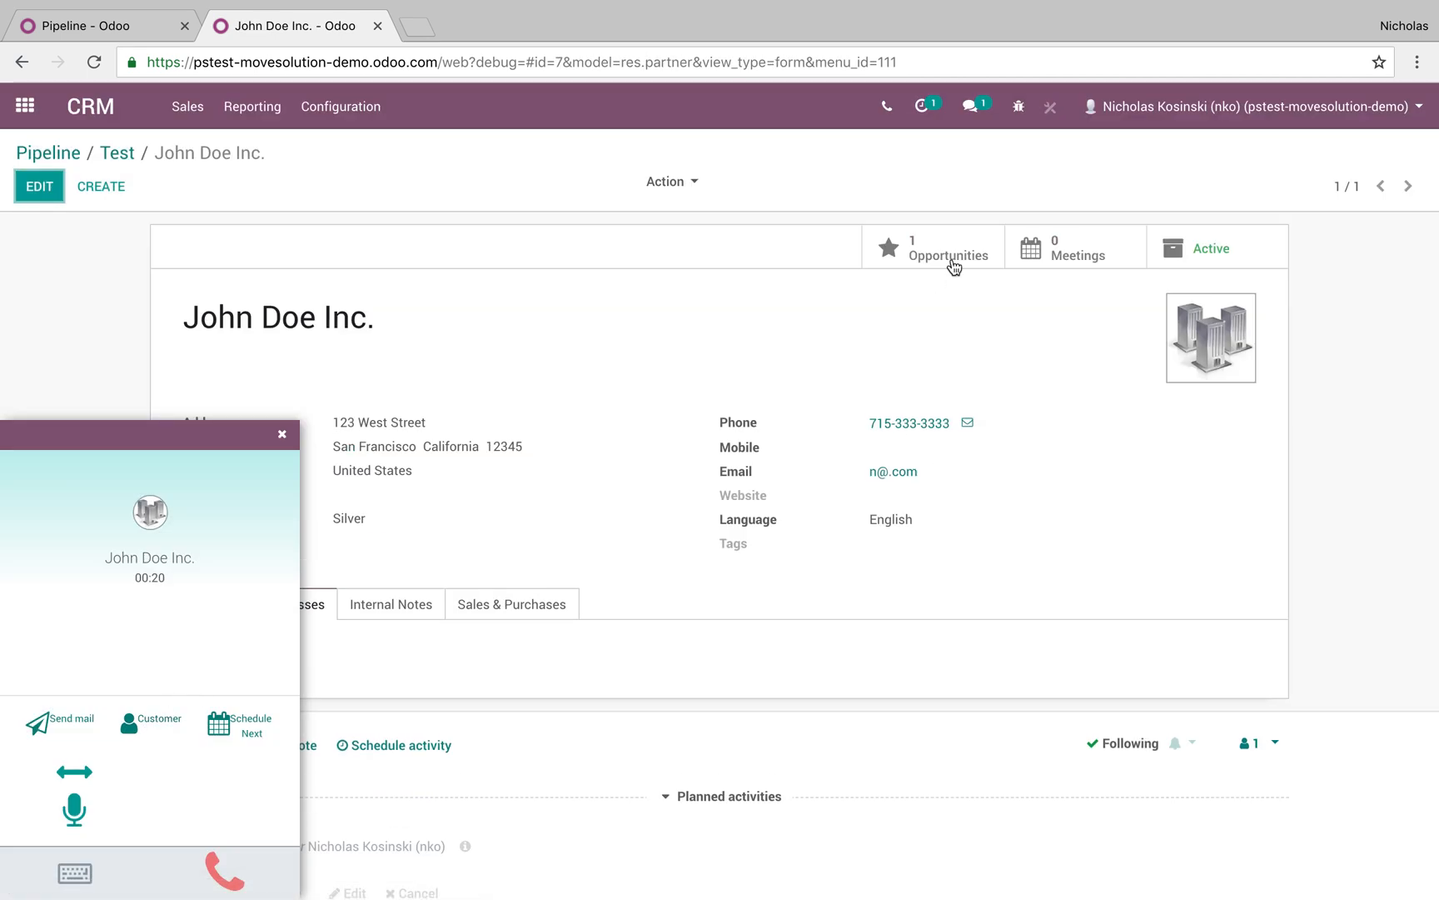
Email the customer asking 'Did you get this call?'
click(63, 721)
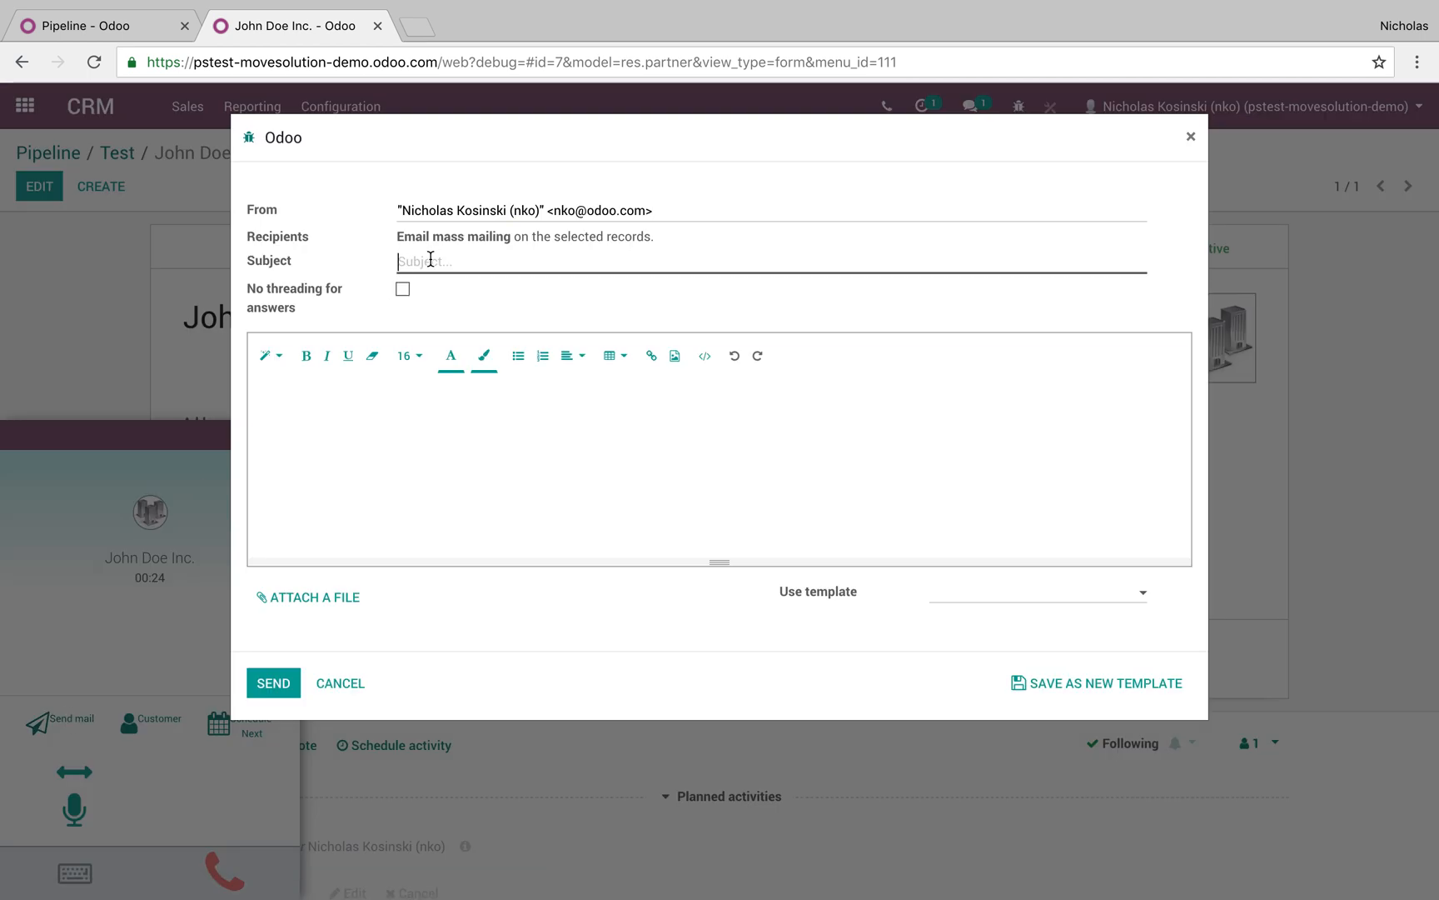
text(Did you get my call)
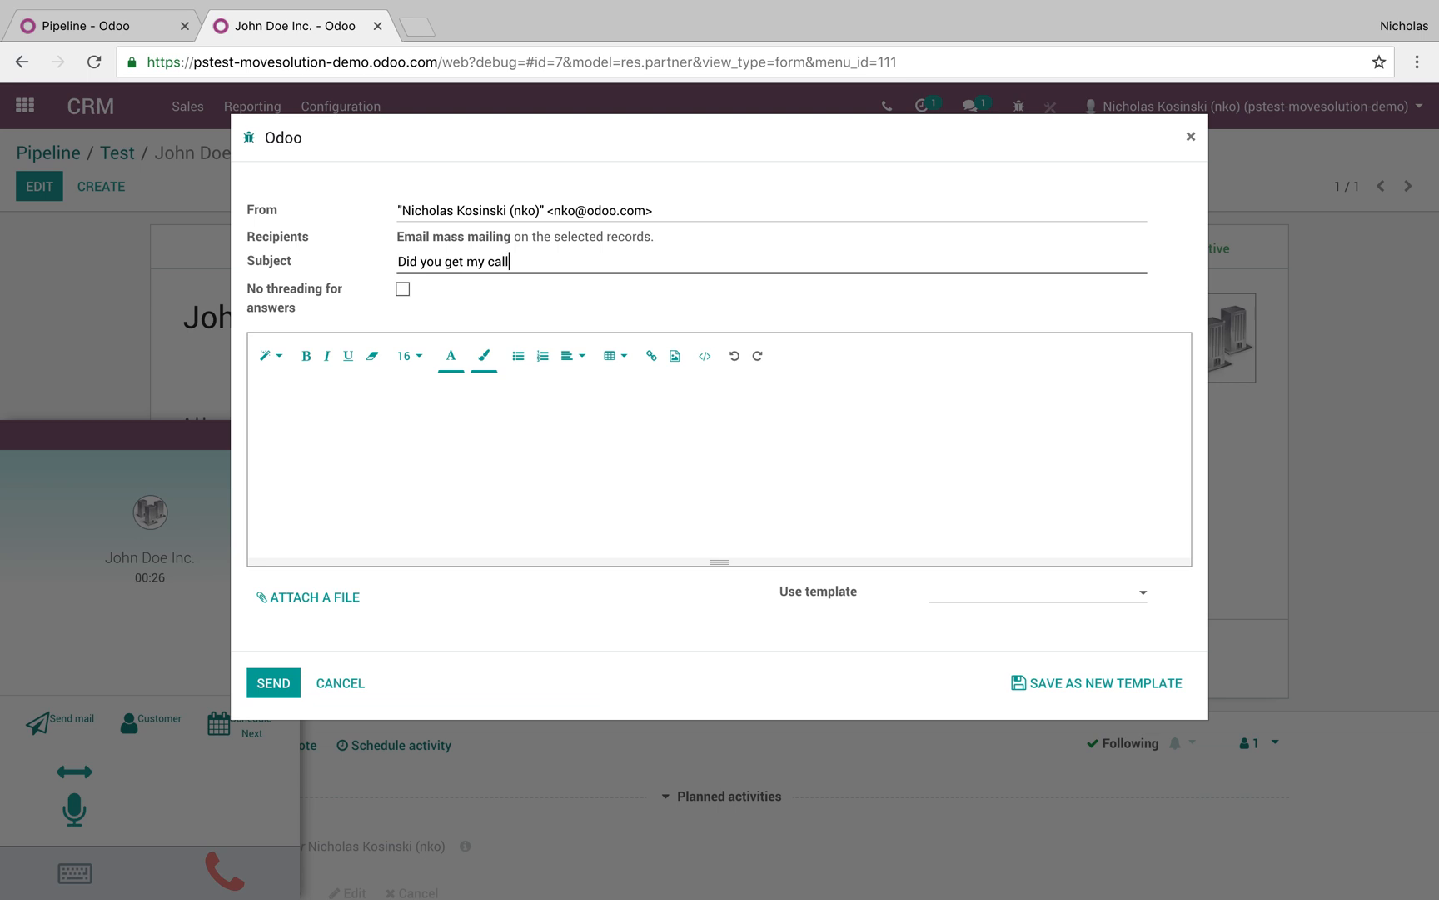
text(you get)
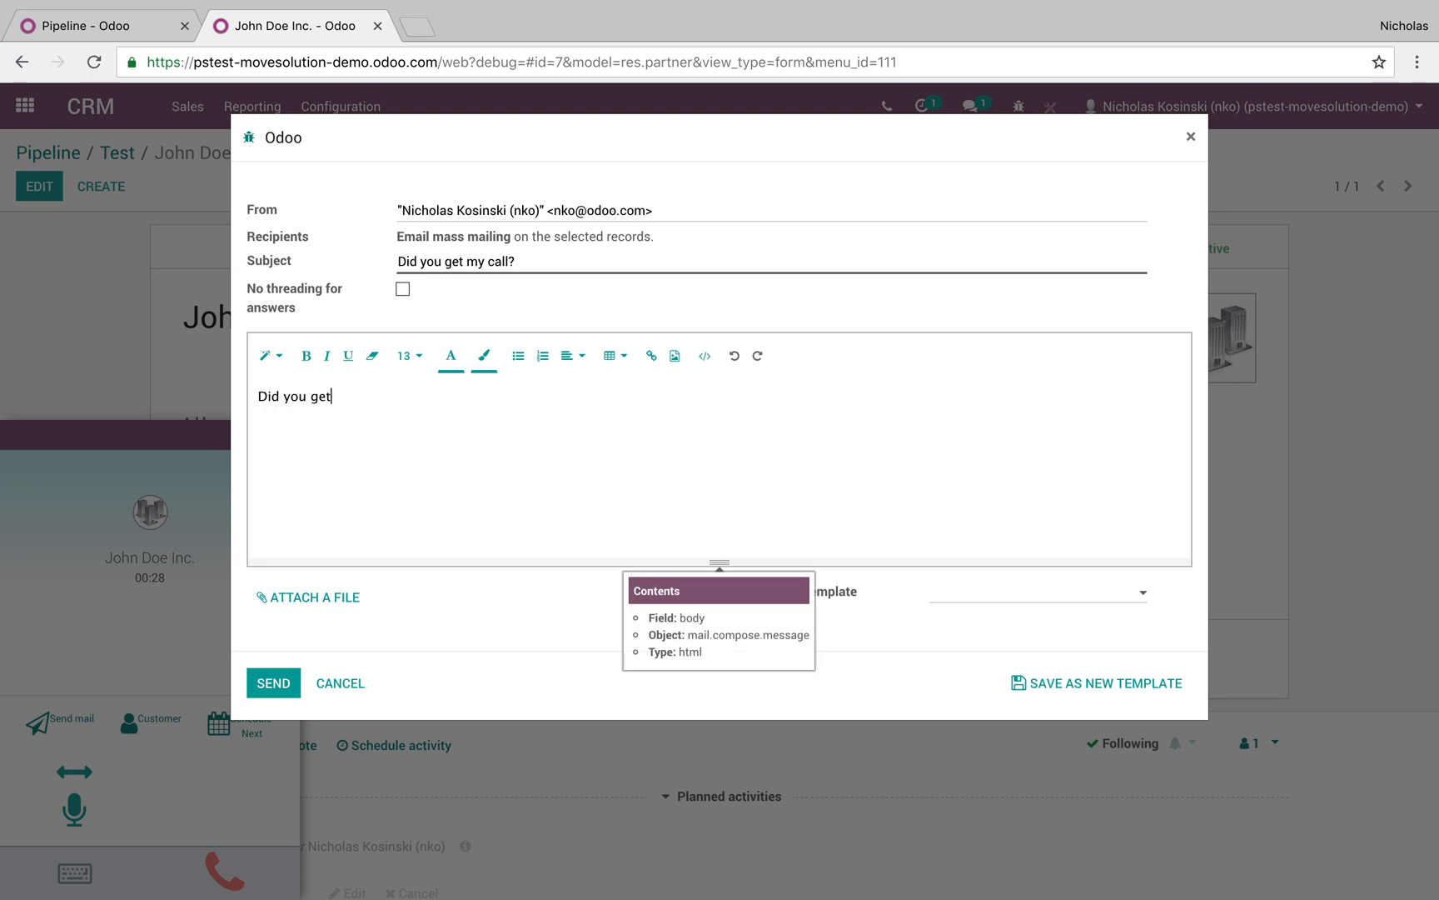
text( this call?)
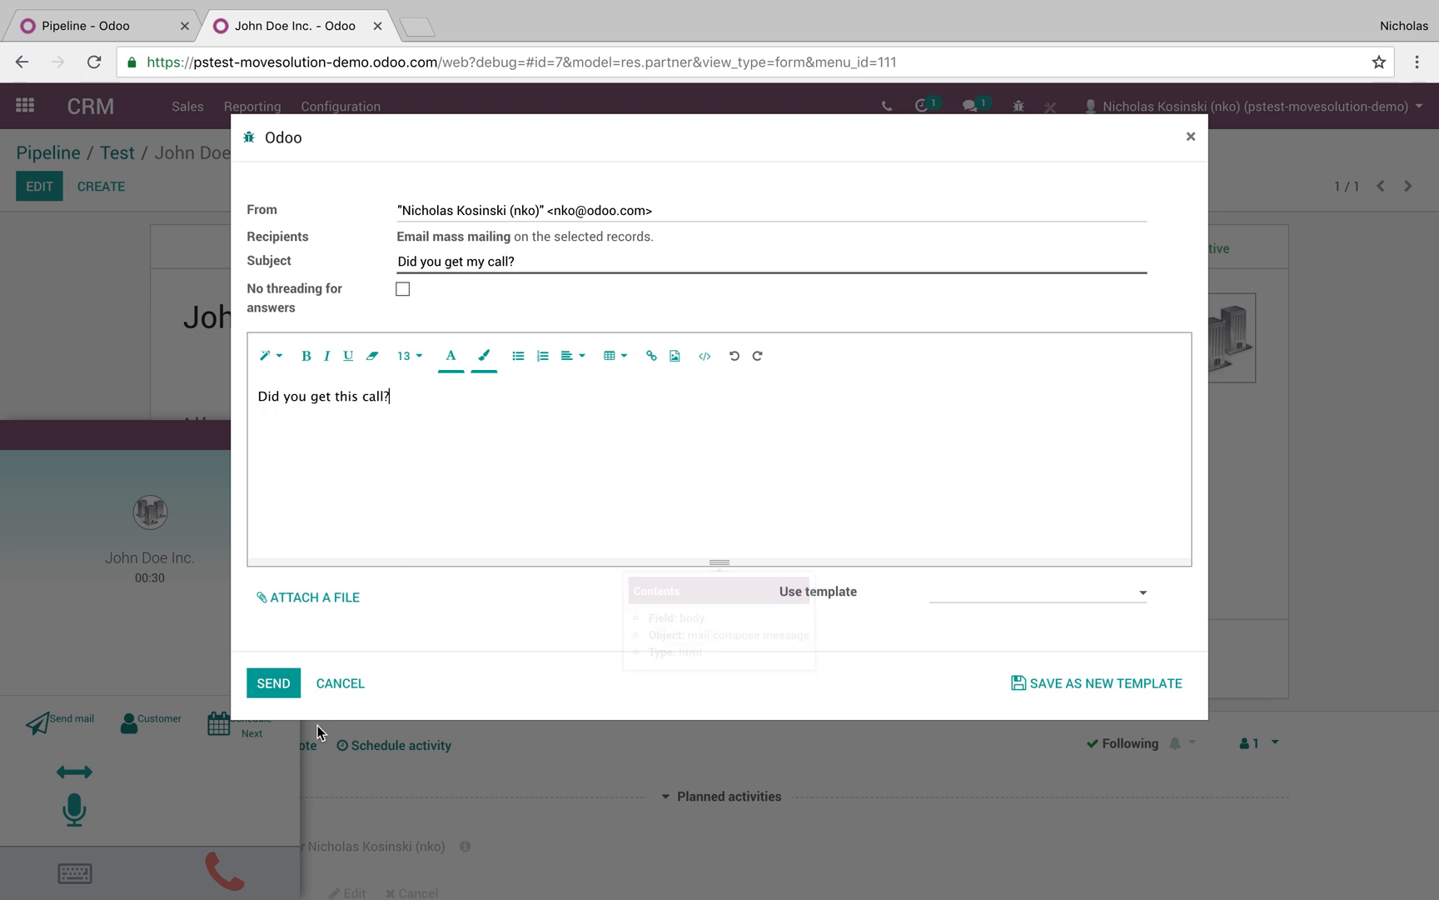
click(292, 690)
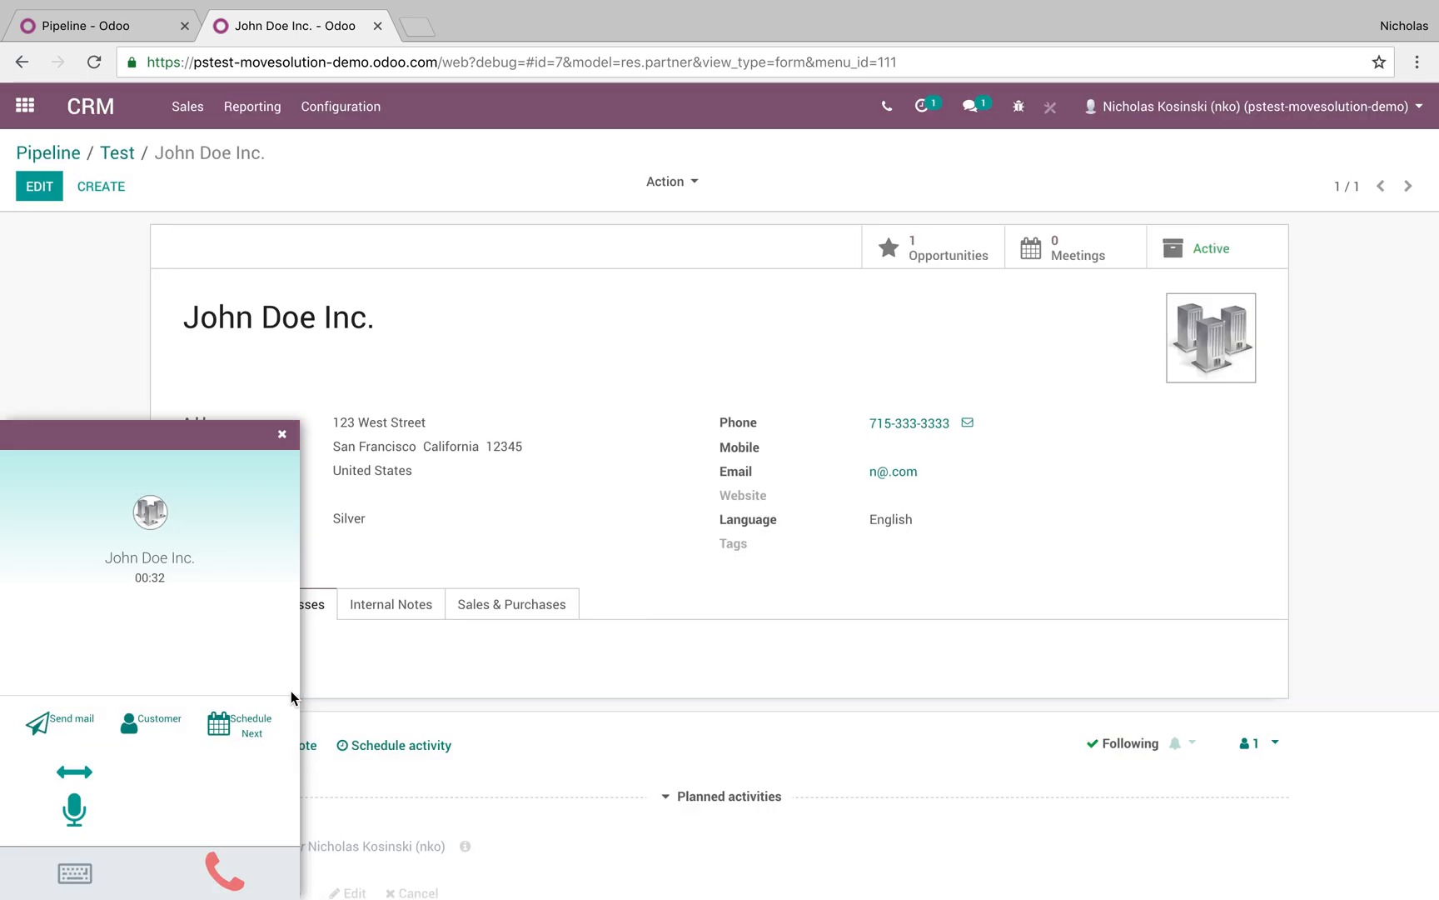
Hang up, discard the new follow-up activity, and close the call panel
scroll(587, 723, down, 2)
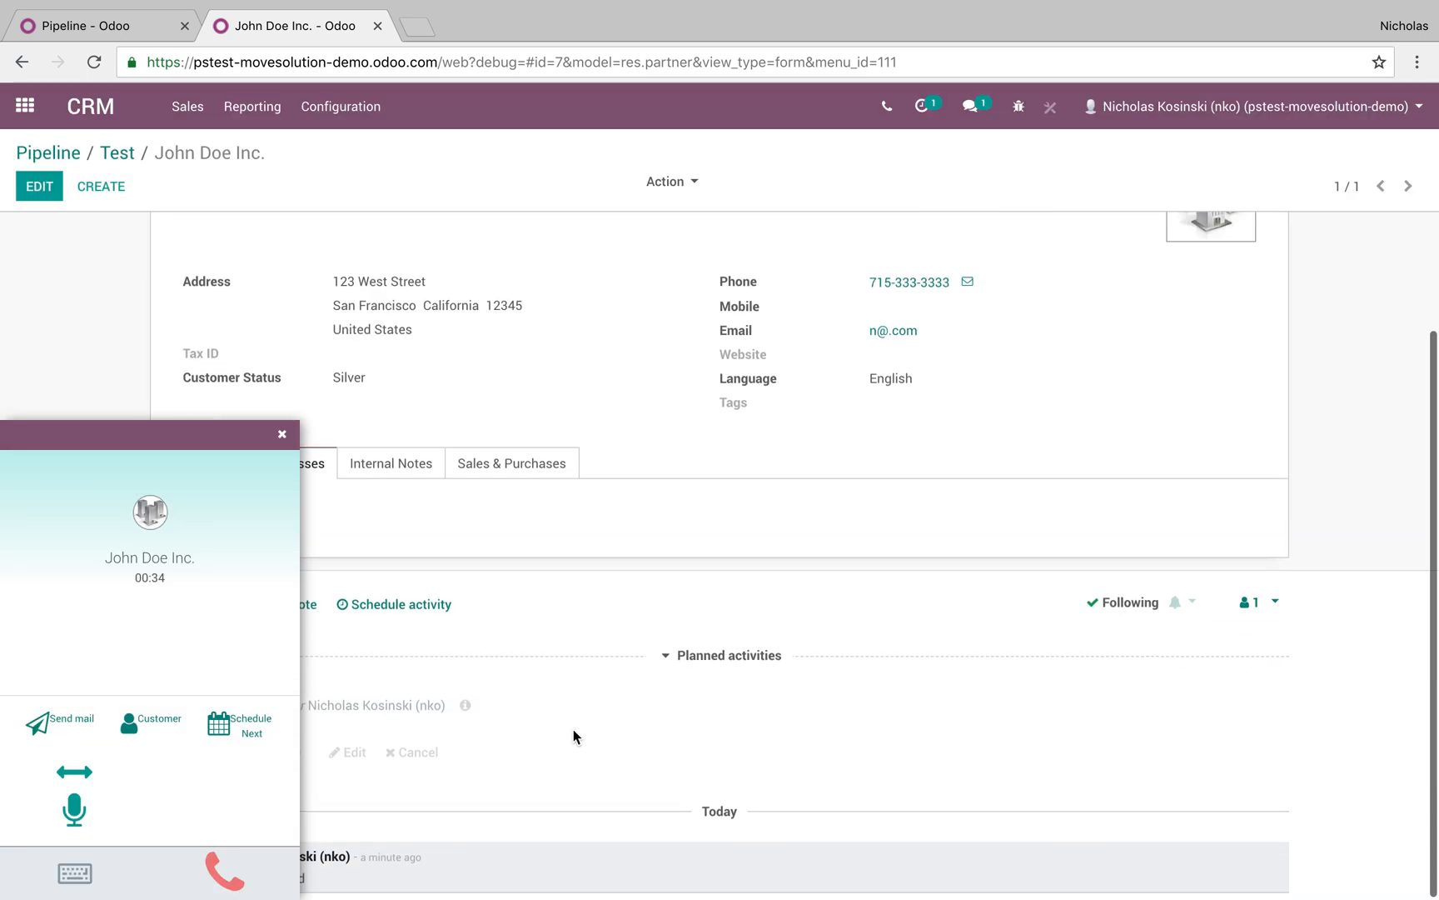
click(204, 858)
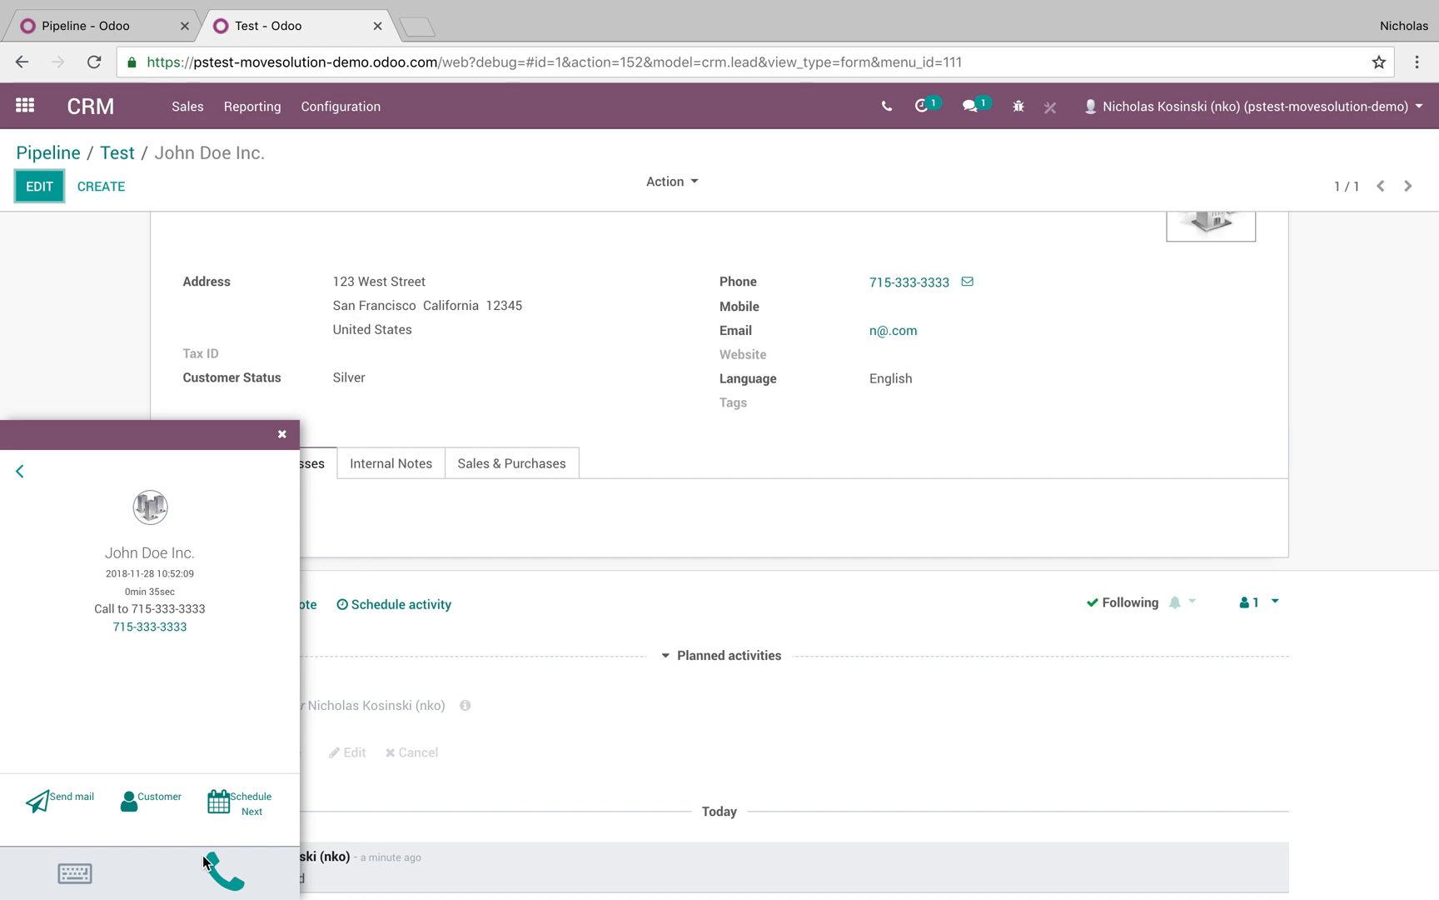
click(241, 801)
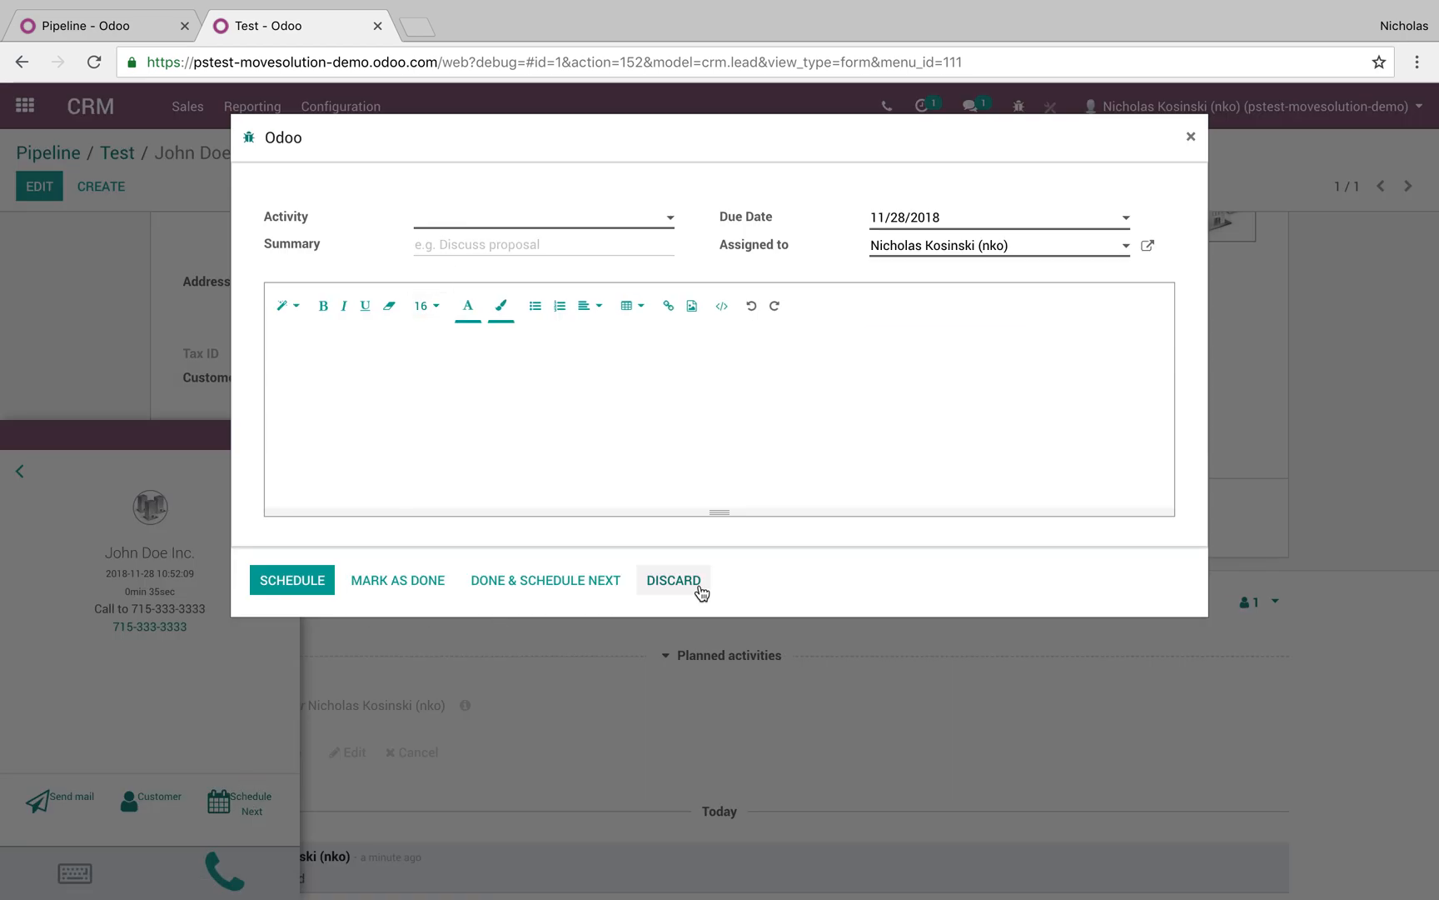
click(696, 581)
click(283, 435)
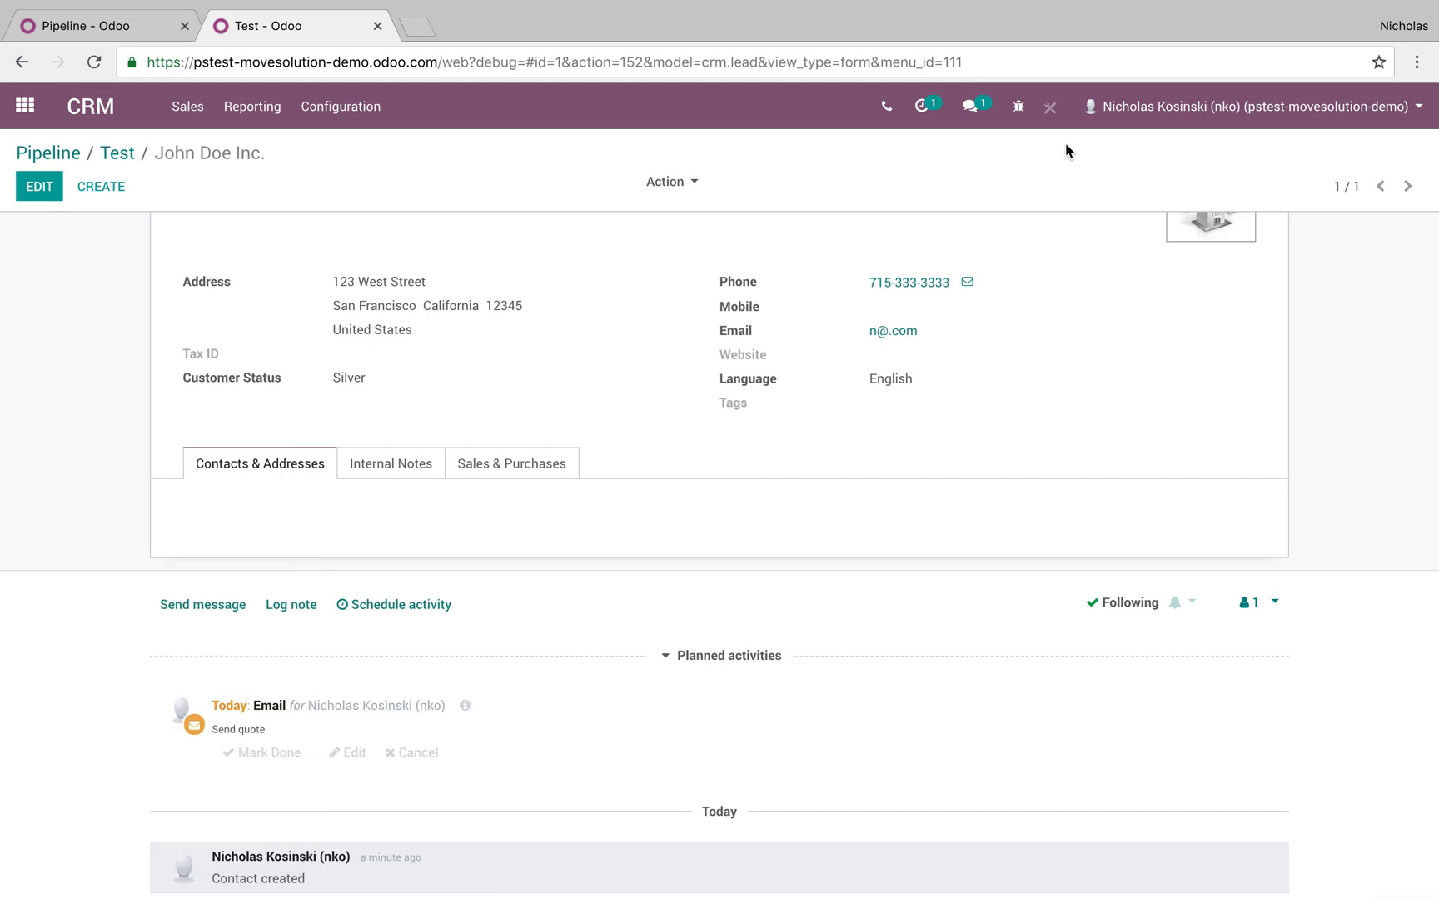
Reopen the phone panel and open the John Doe Inc. call from the recent calls list
click(882, 108)
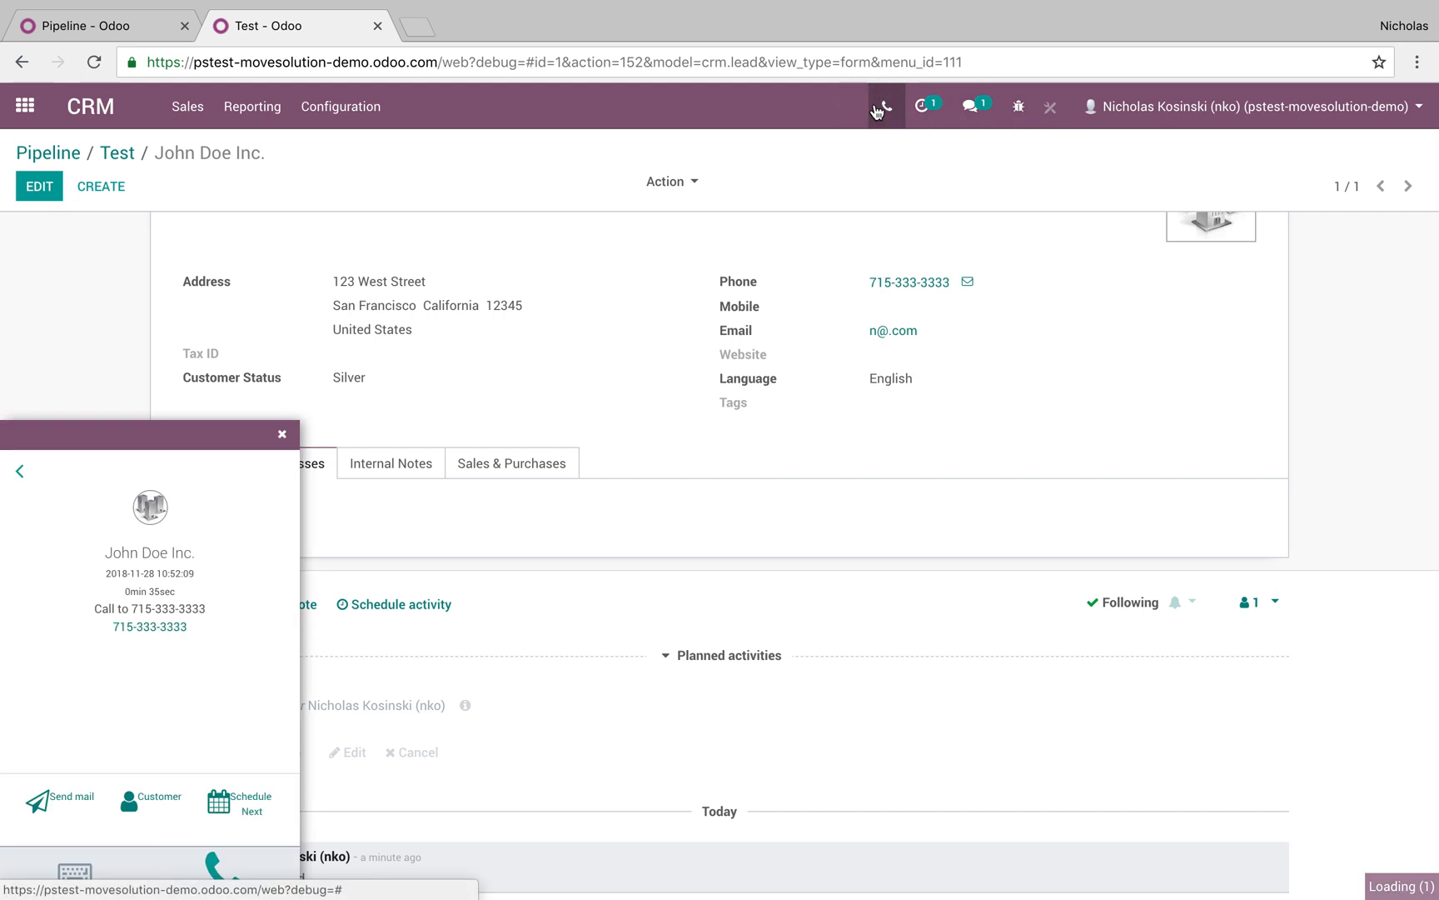
click(877, 110)
click(221, 431)
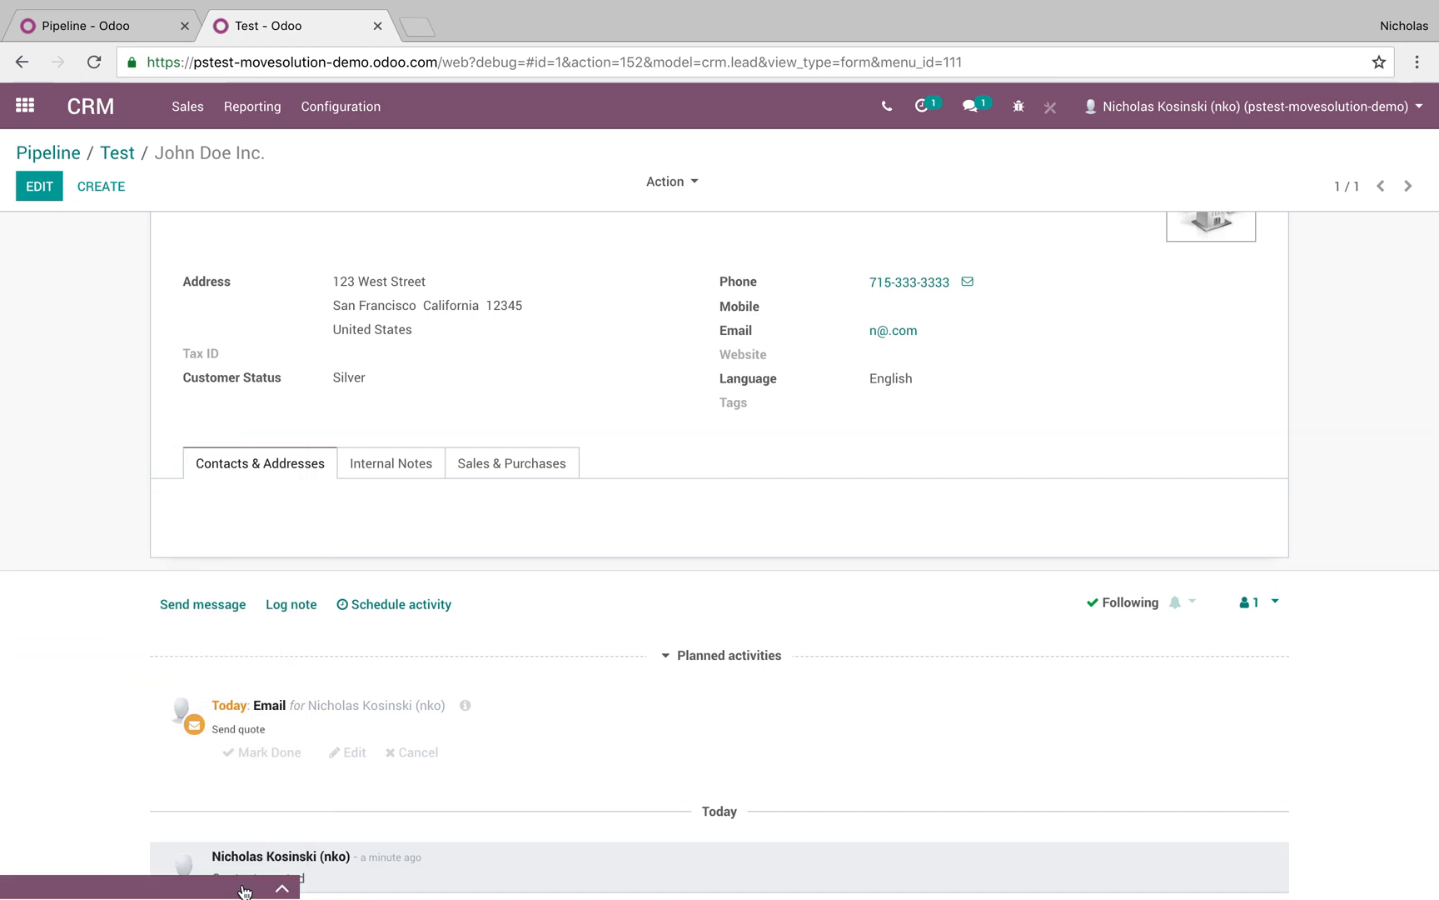
click(244, 891)
click(16, 466)
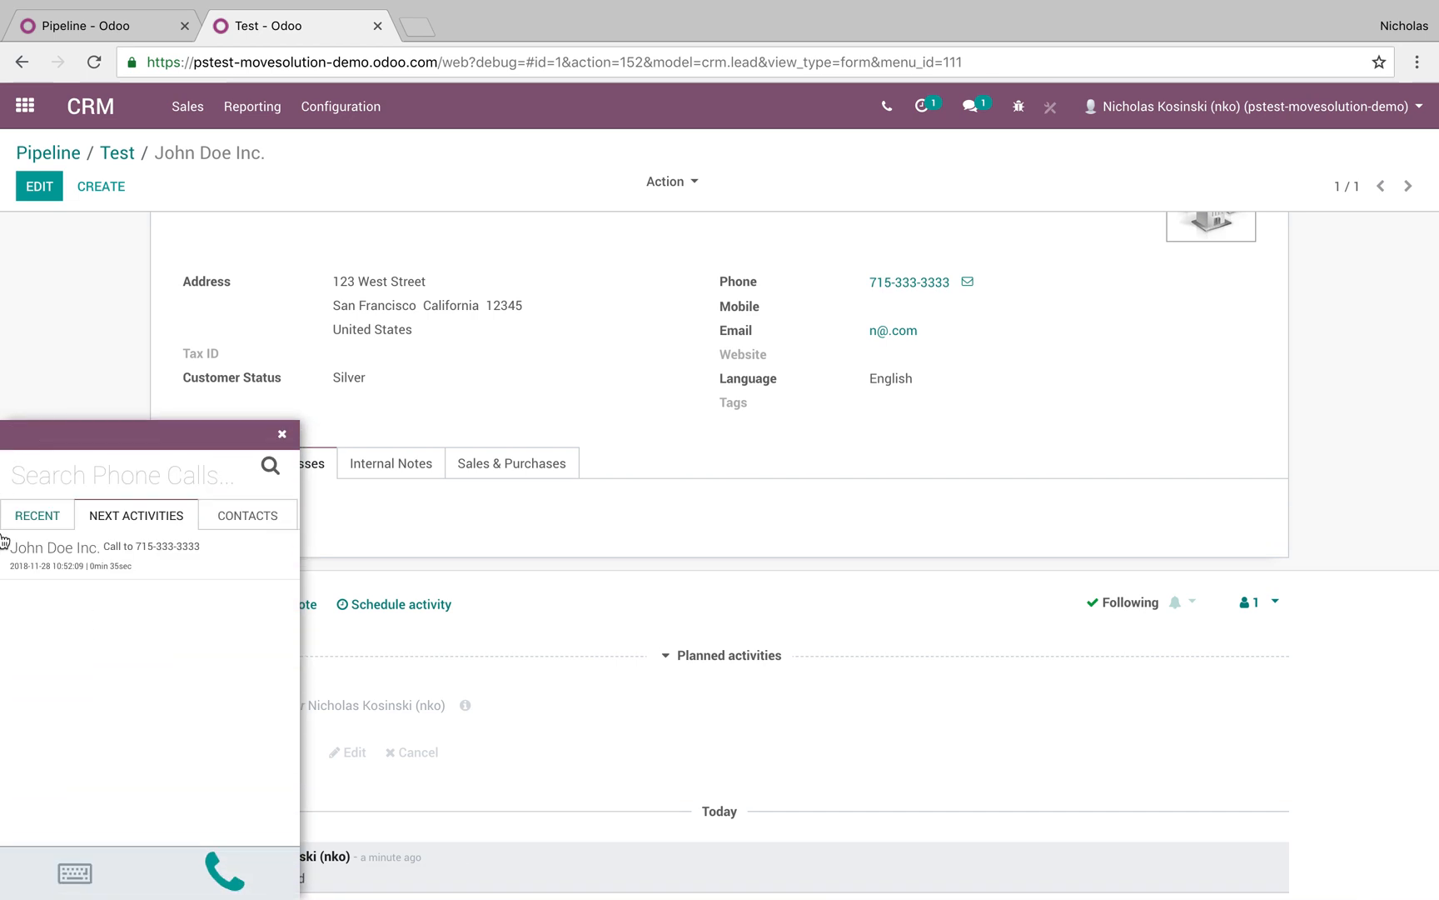
click(157, 568)
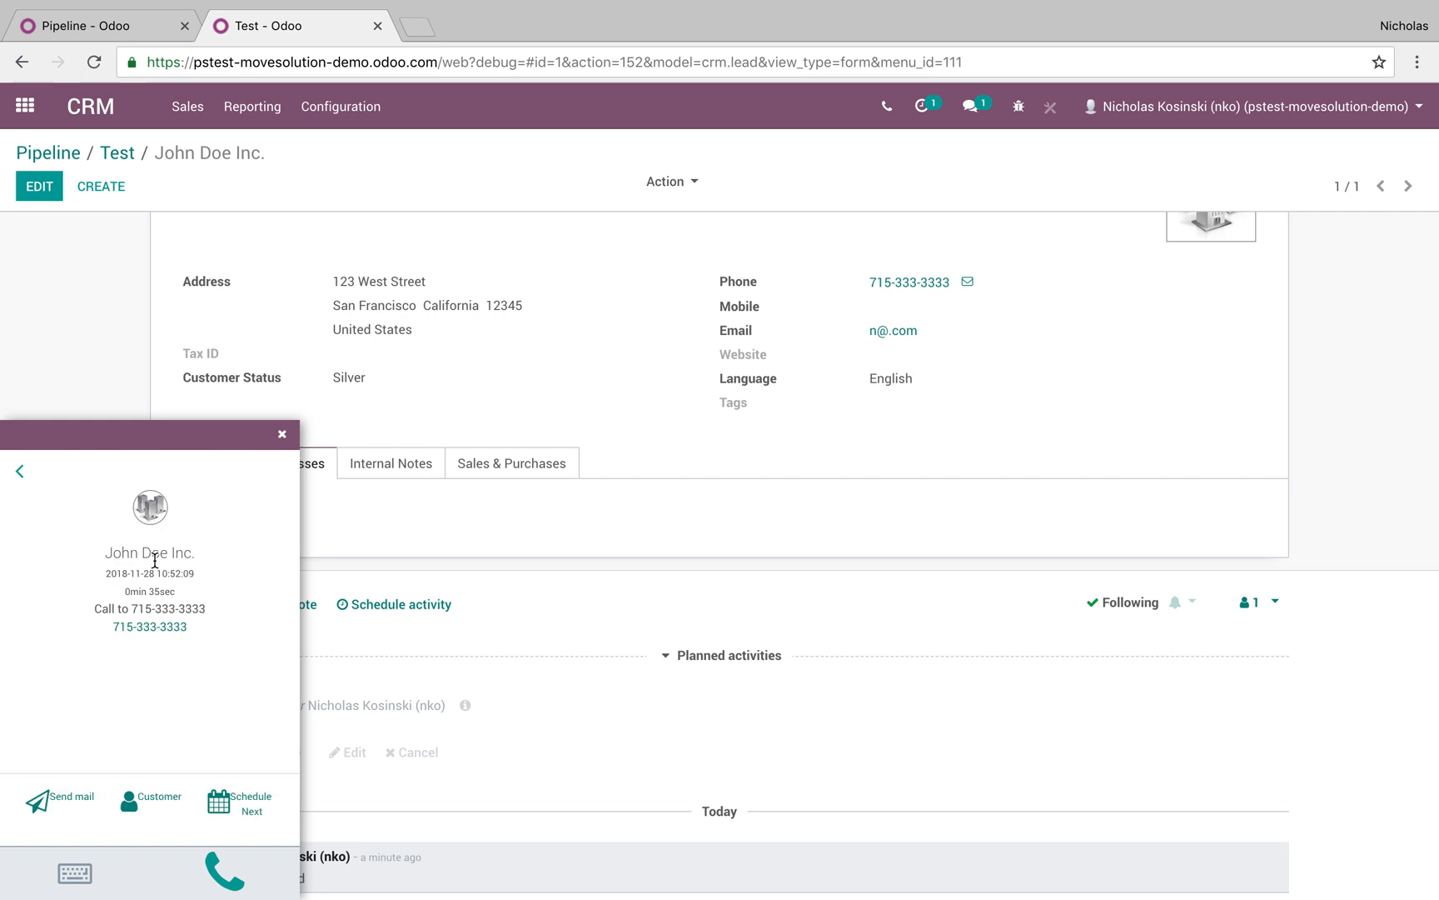
click(16, 477)
click(38, 514)
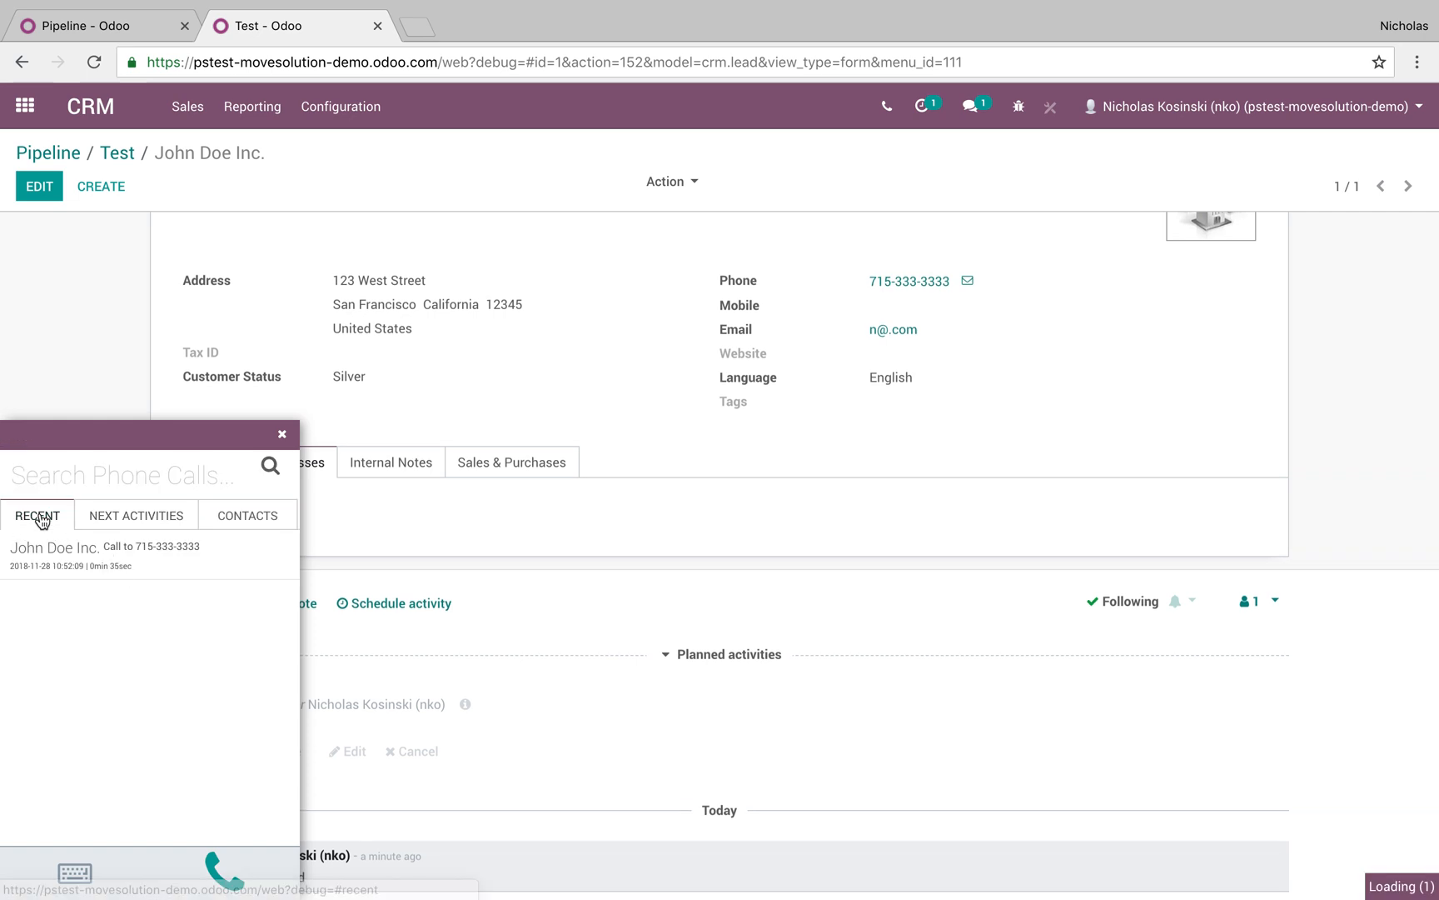
click(119, 563)
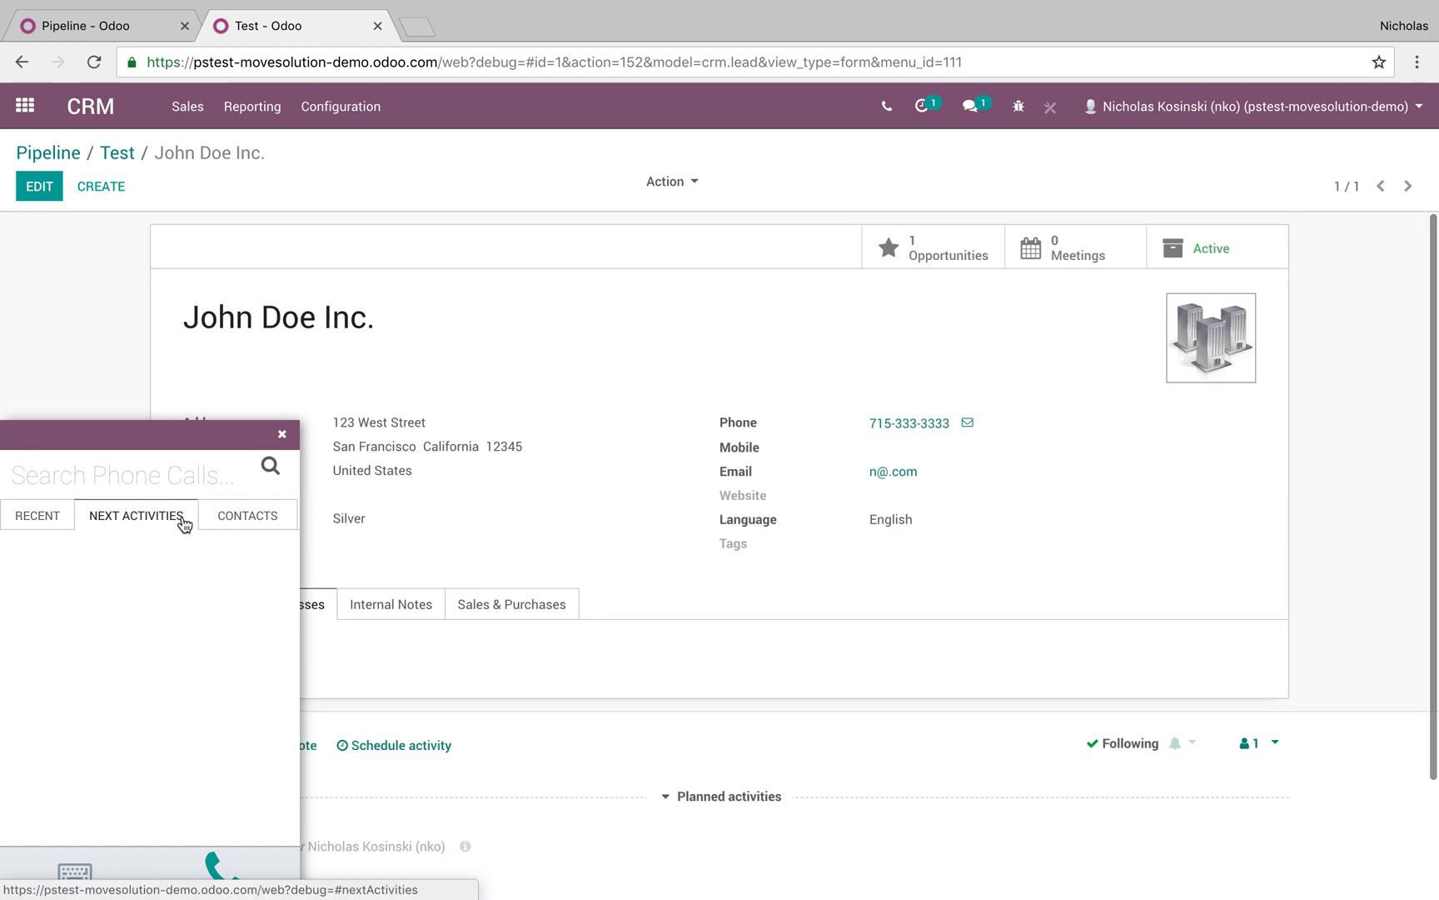
Open John Doe Inc.'s customer record from the phone contacts, then close the calls panel
click(232, 518)
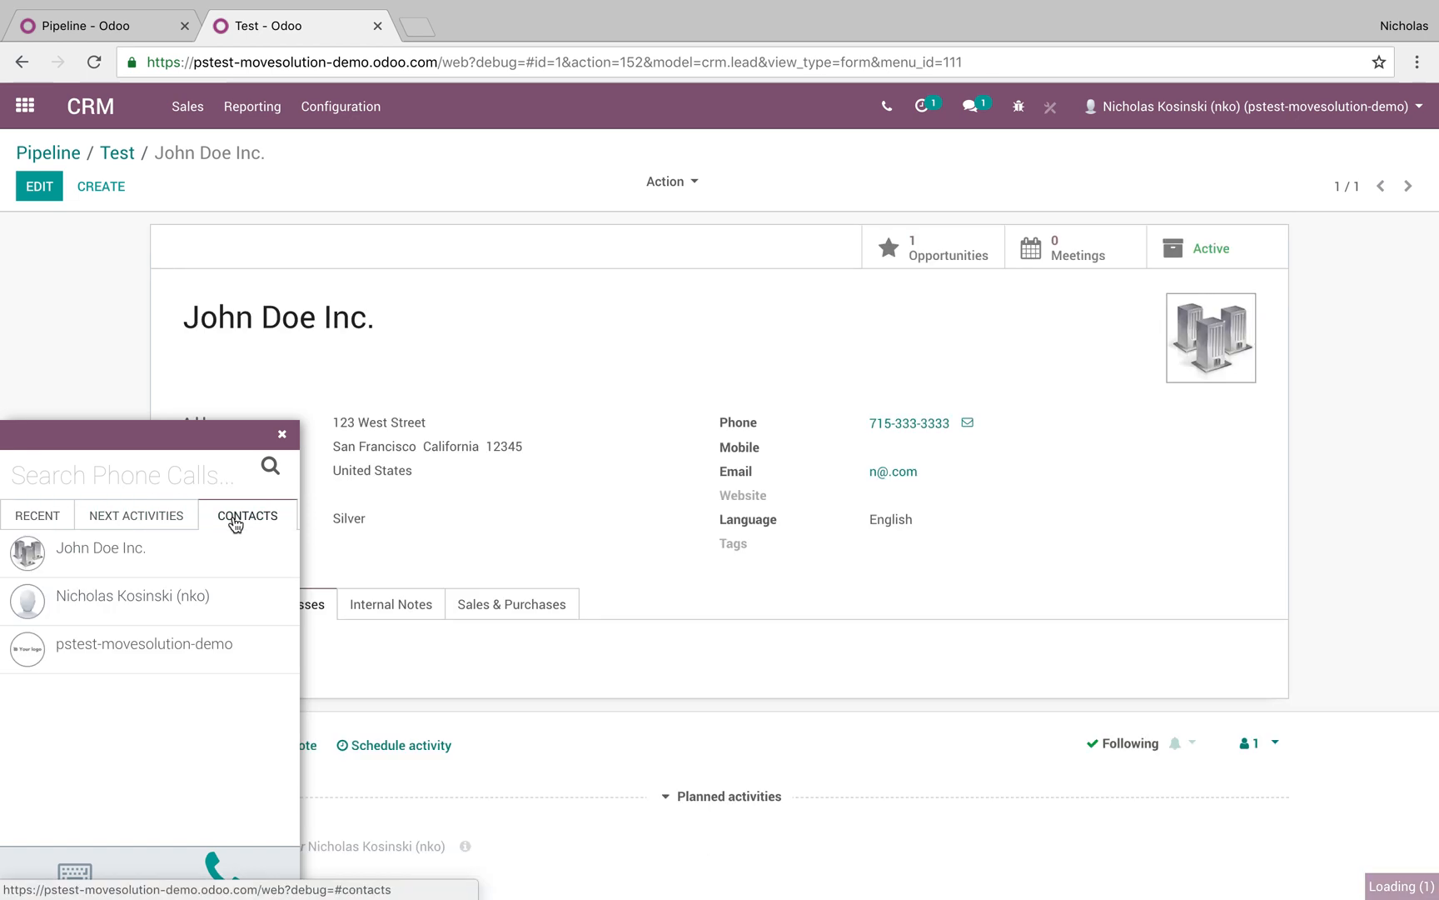
click(111, 570)
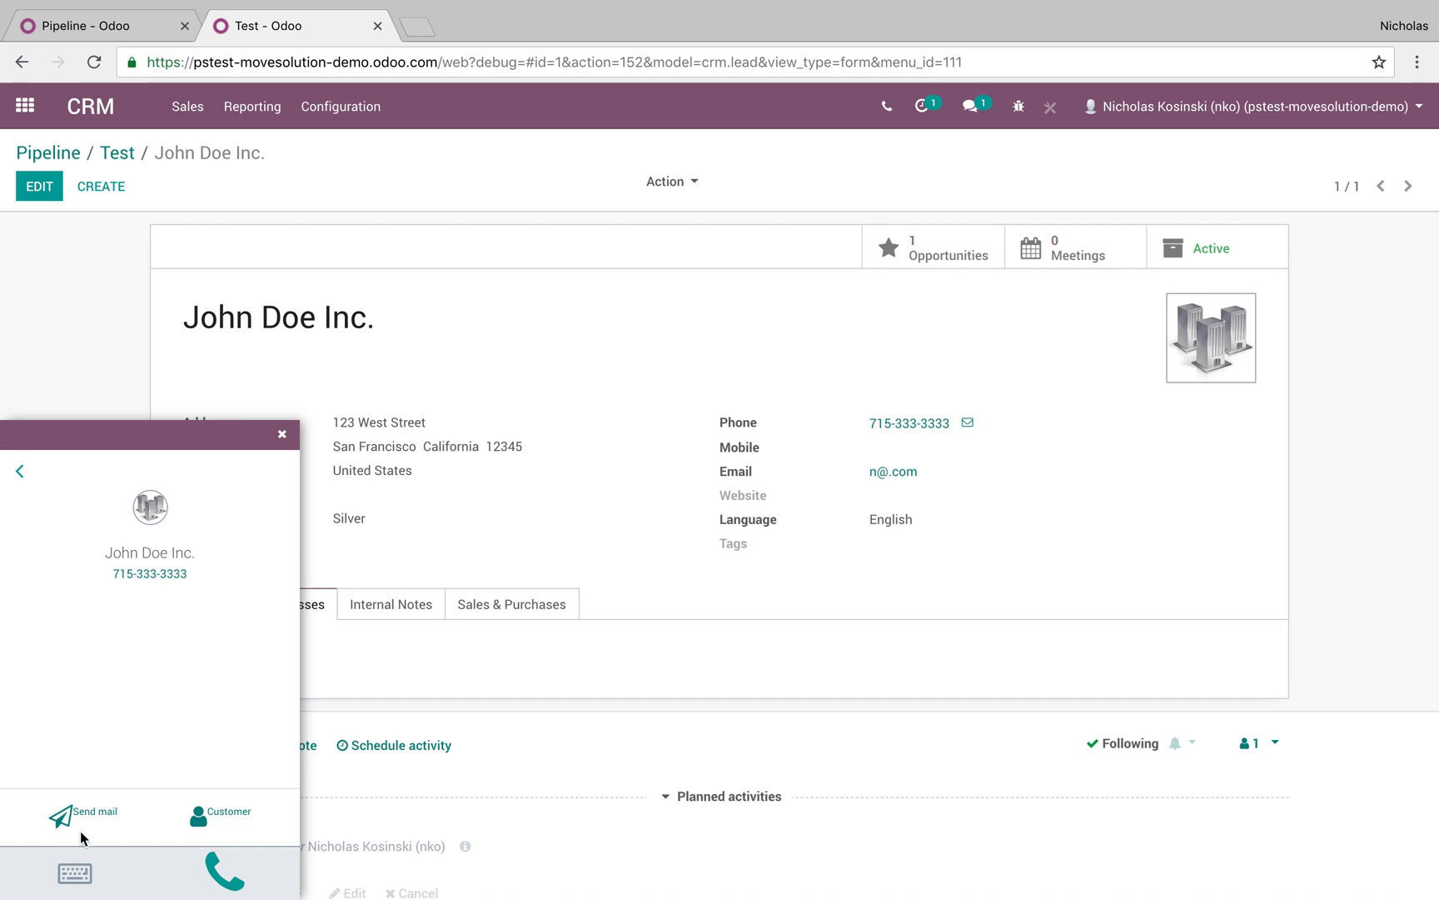
click(230, 824)
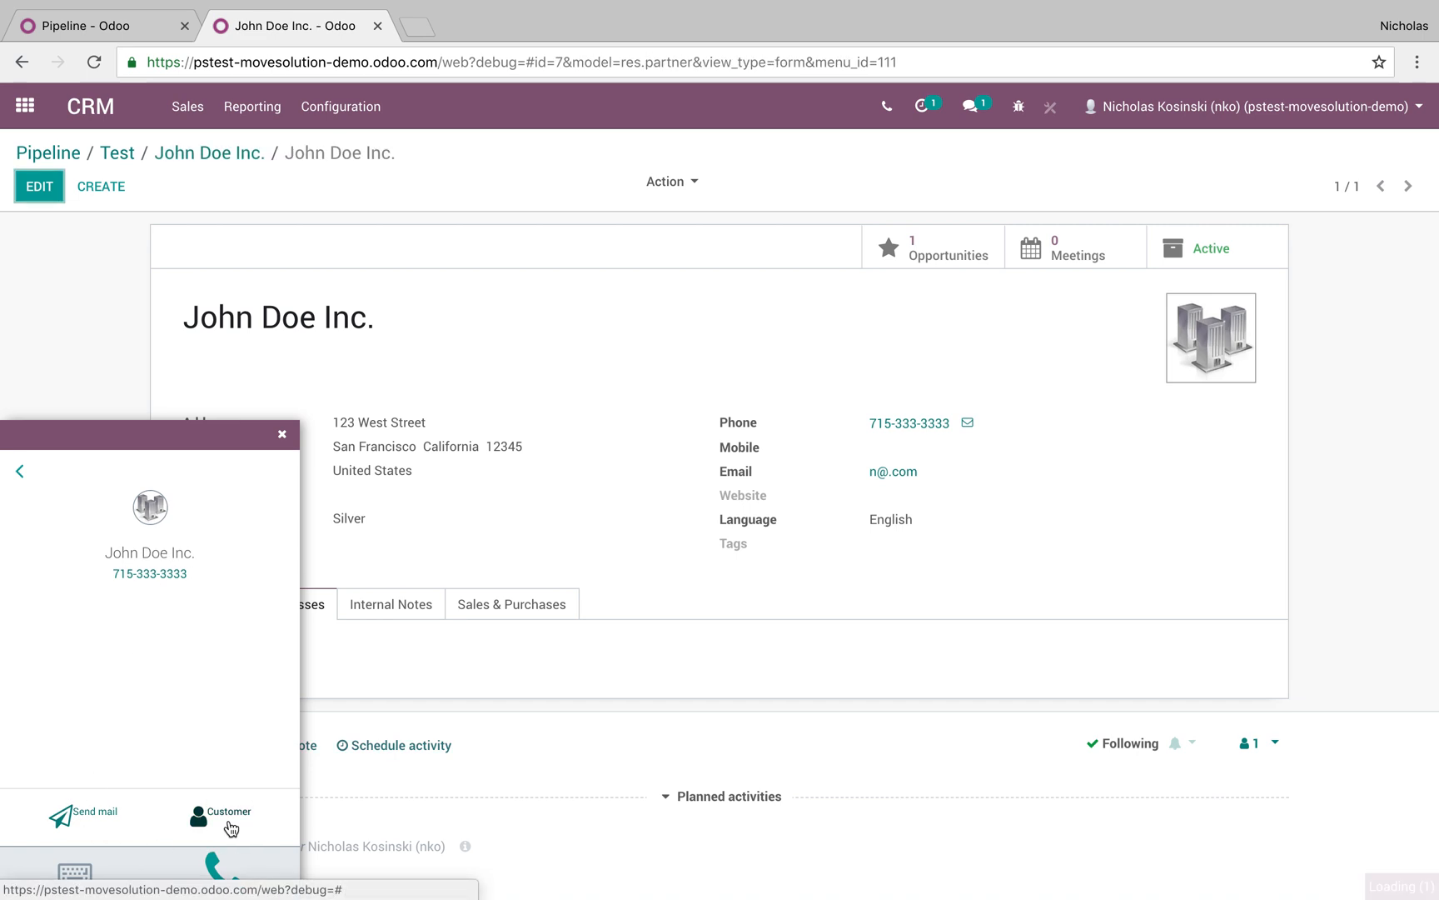
click(19, 471)
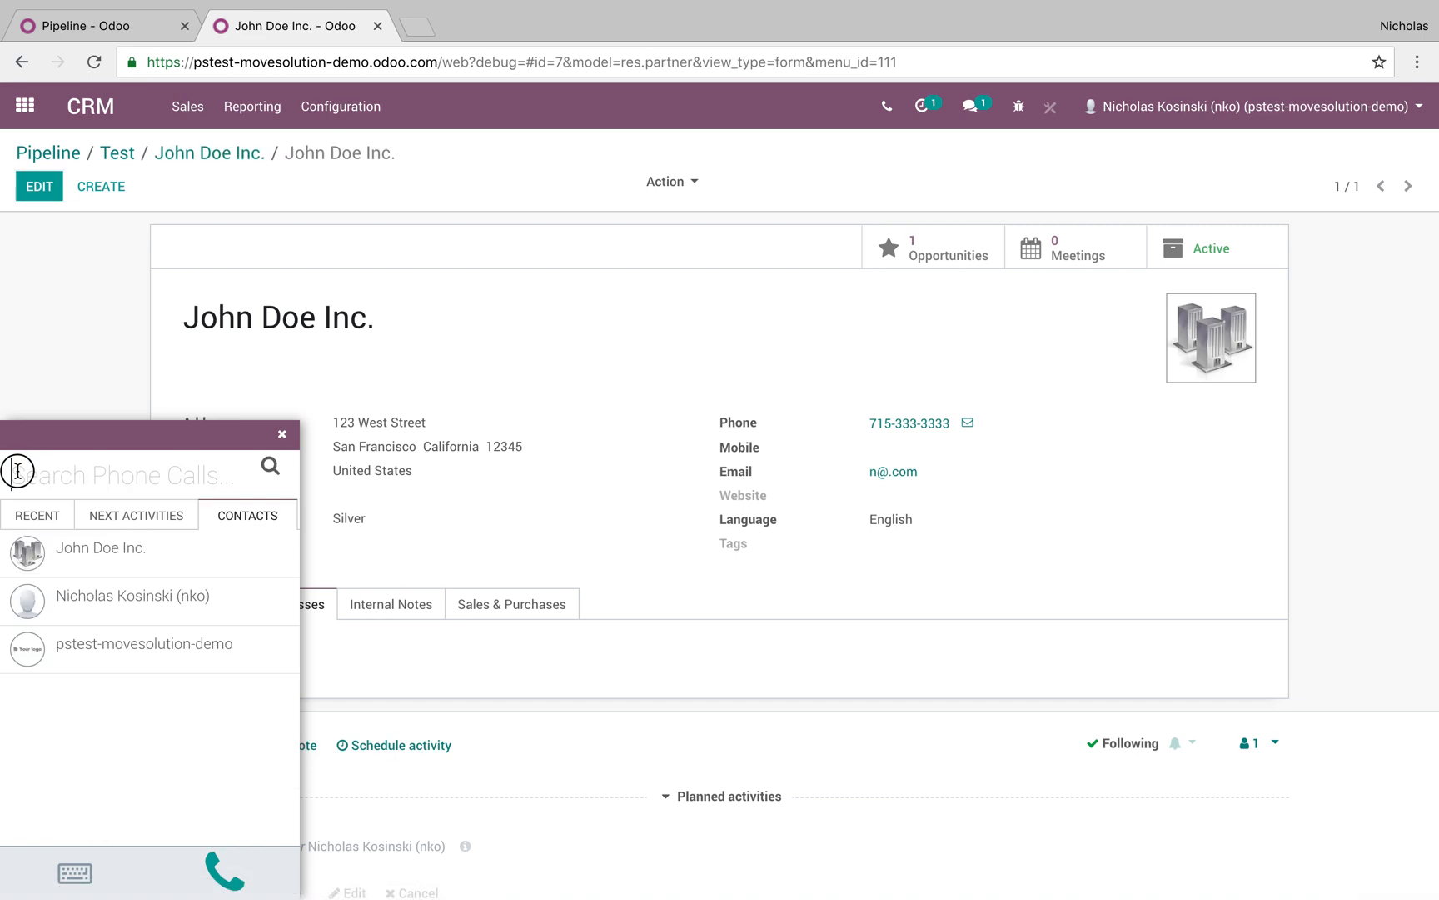
click(37, 515)
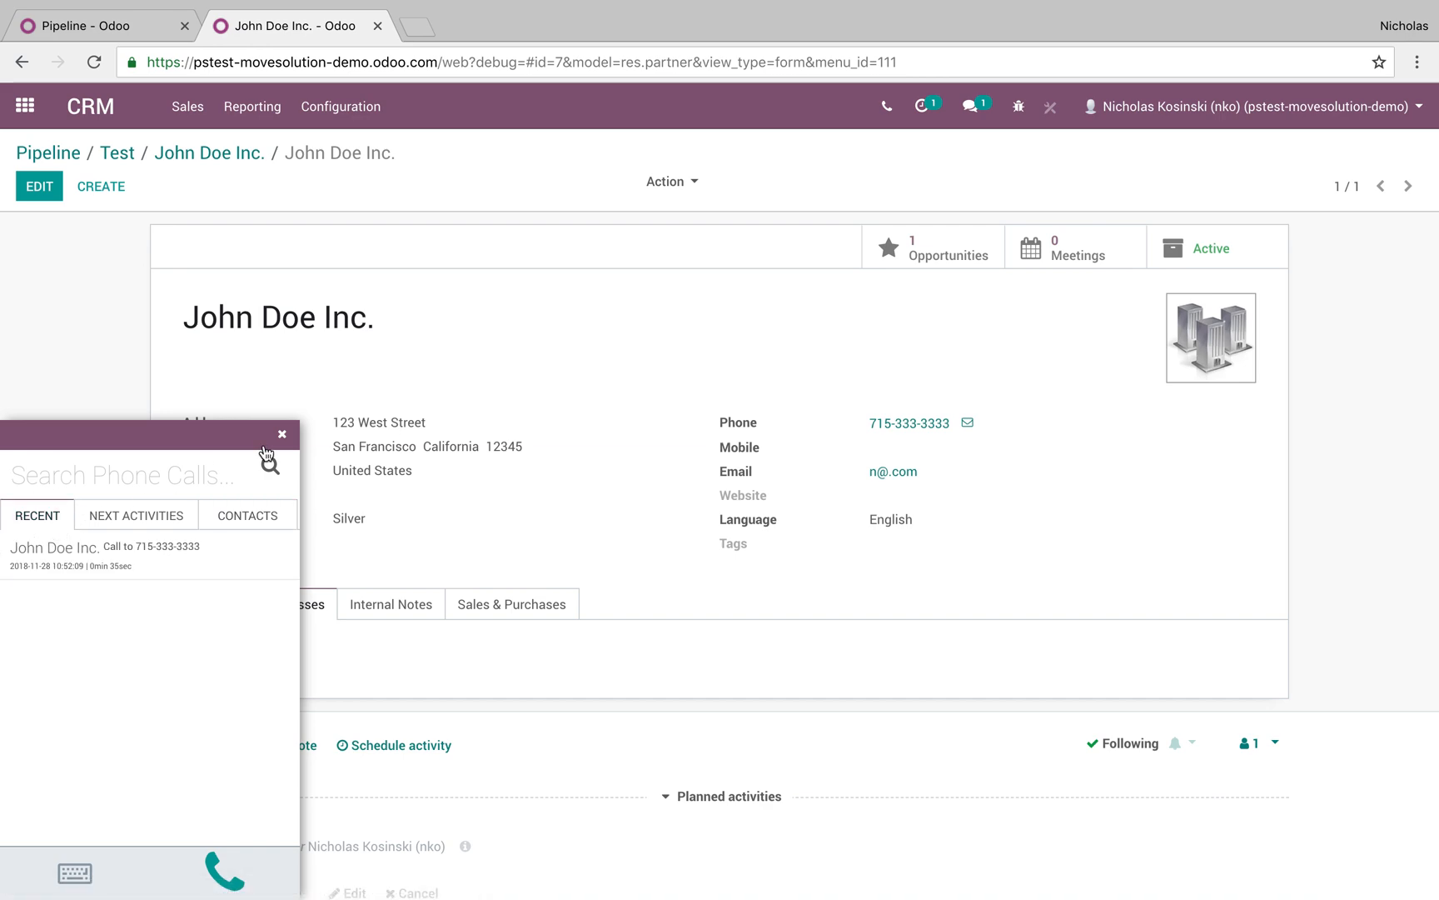
click(280, 434)
Check the contact's followers list, then return to the company contact page via the breadcrumb
scroll(451, 376, down, 2)
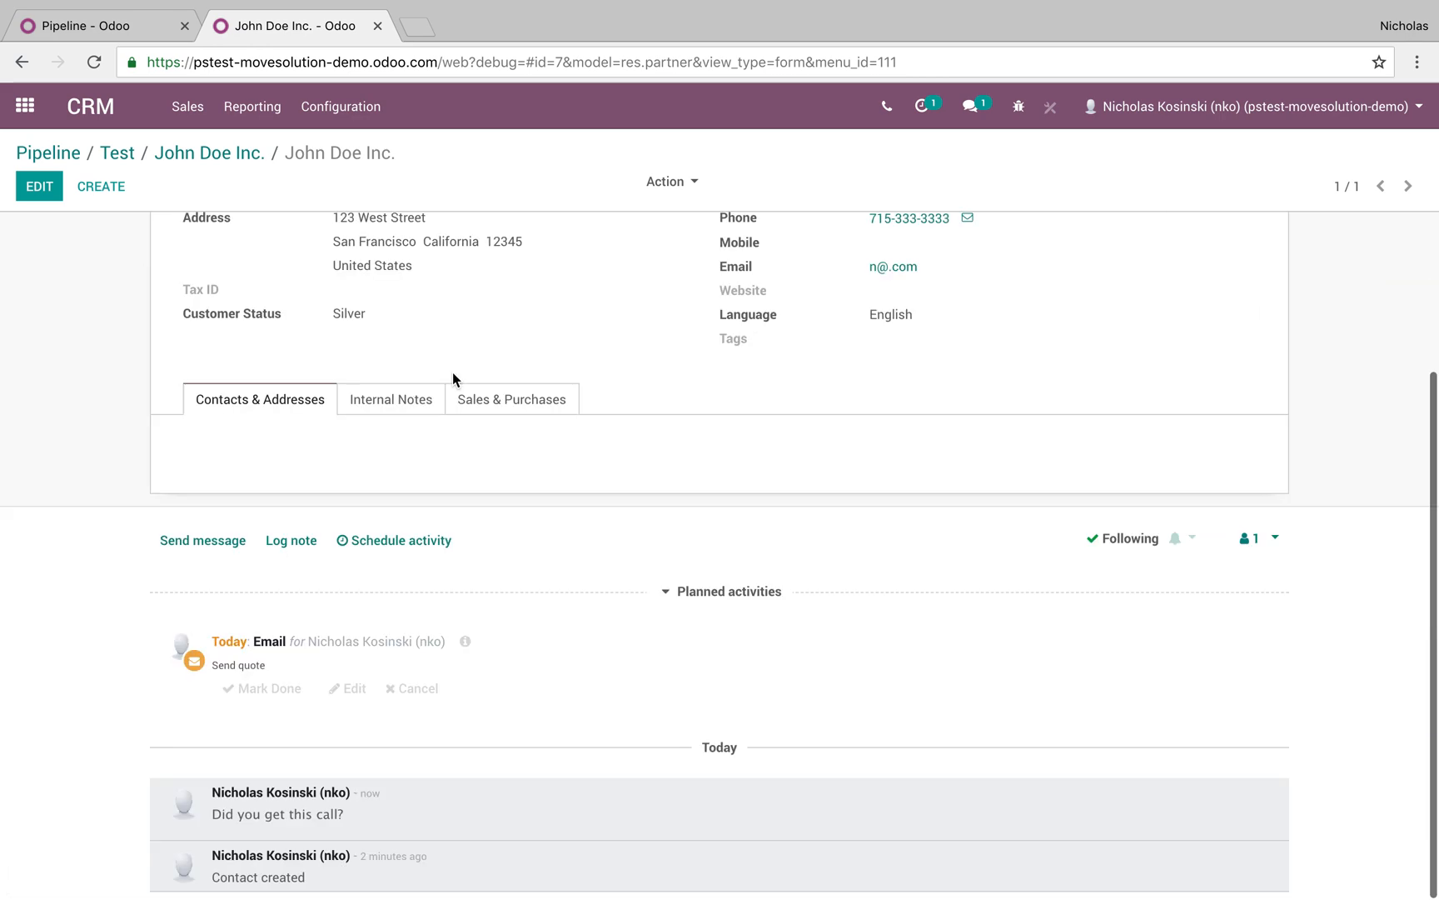
scroll(410, 330, up, 2)
scroll(408, 334, down, 2)
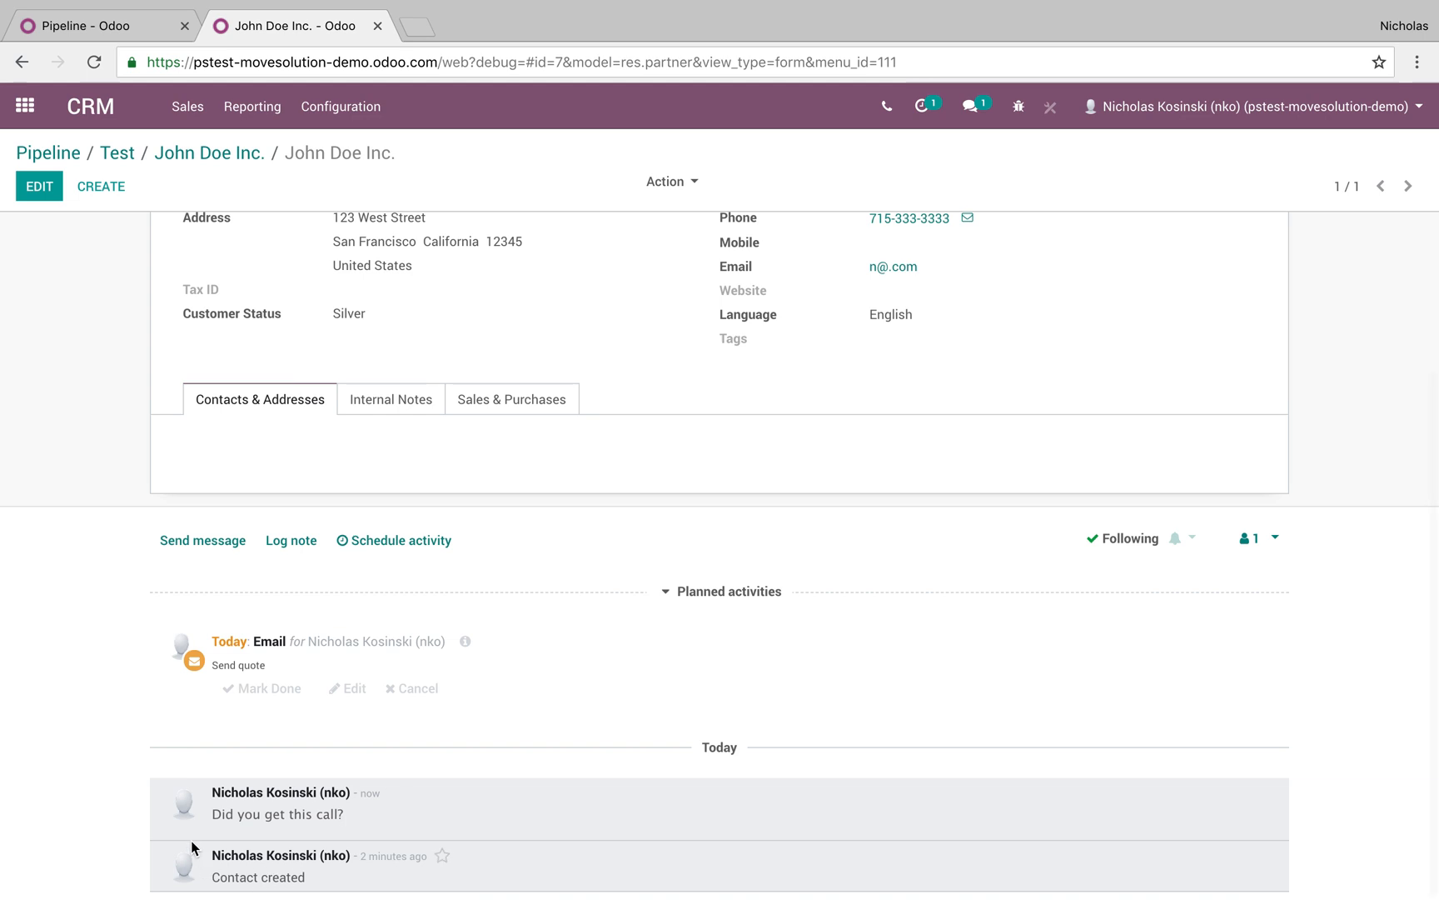
mouse_move(370, 796)
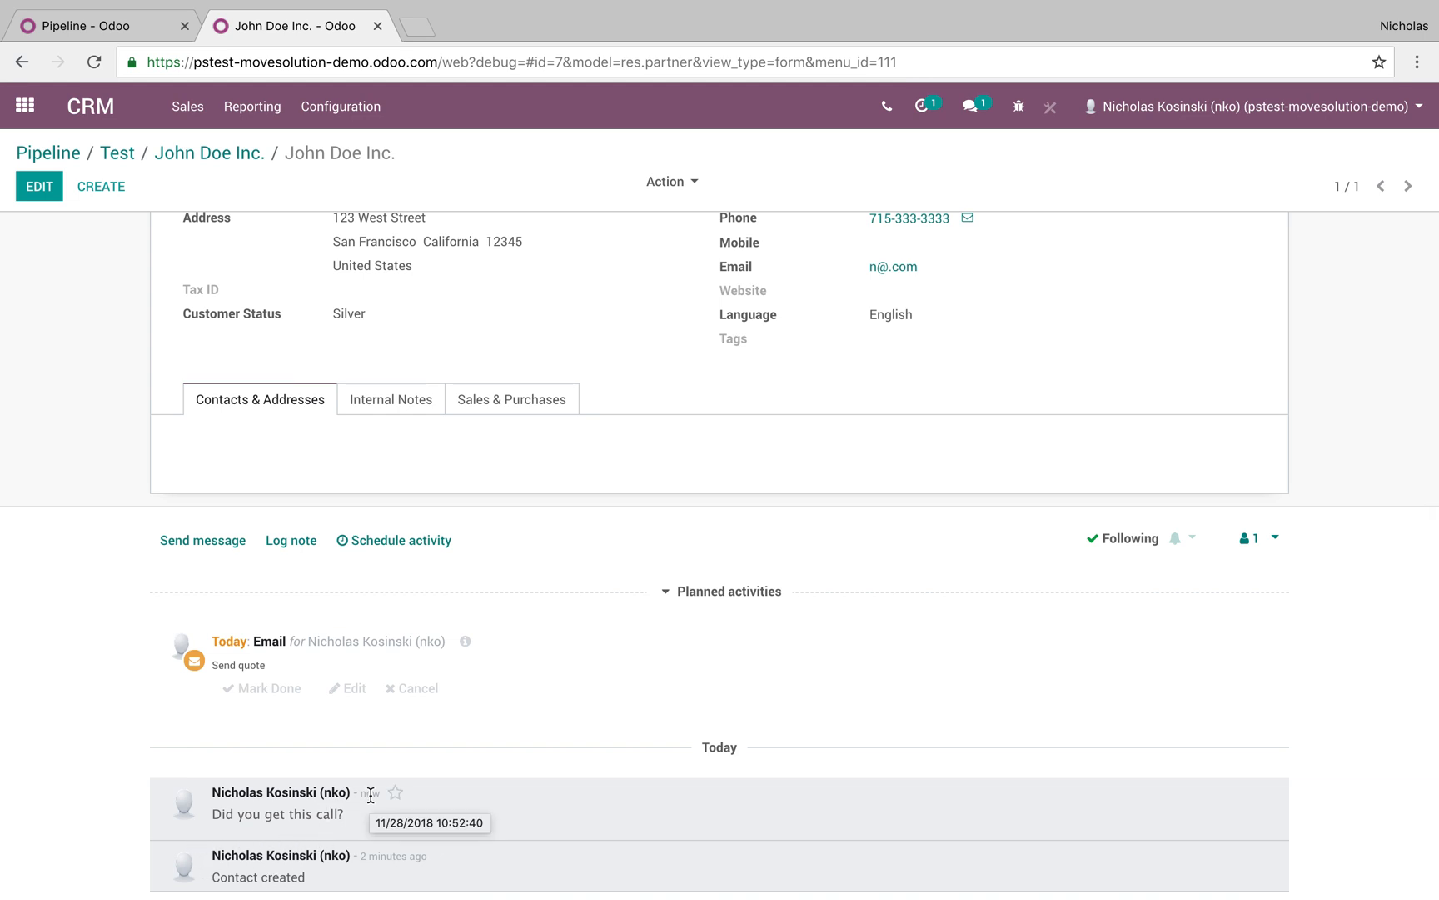
click(1271, 545)
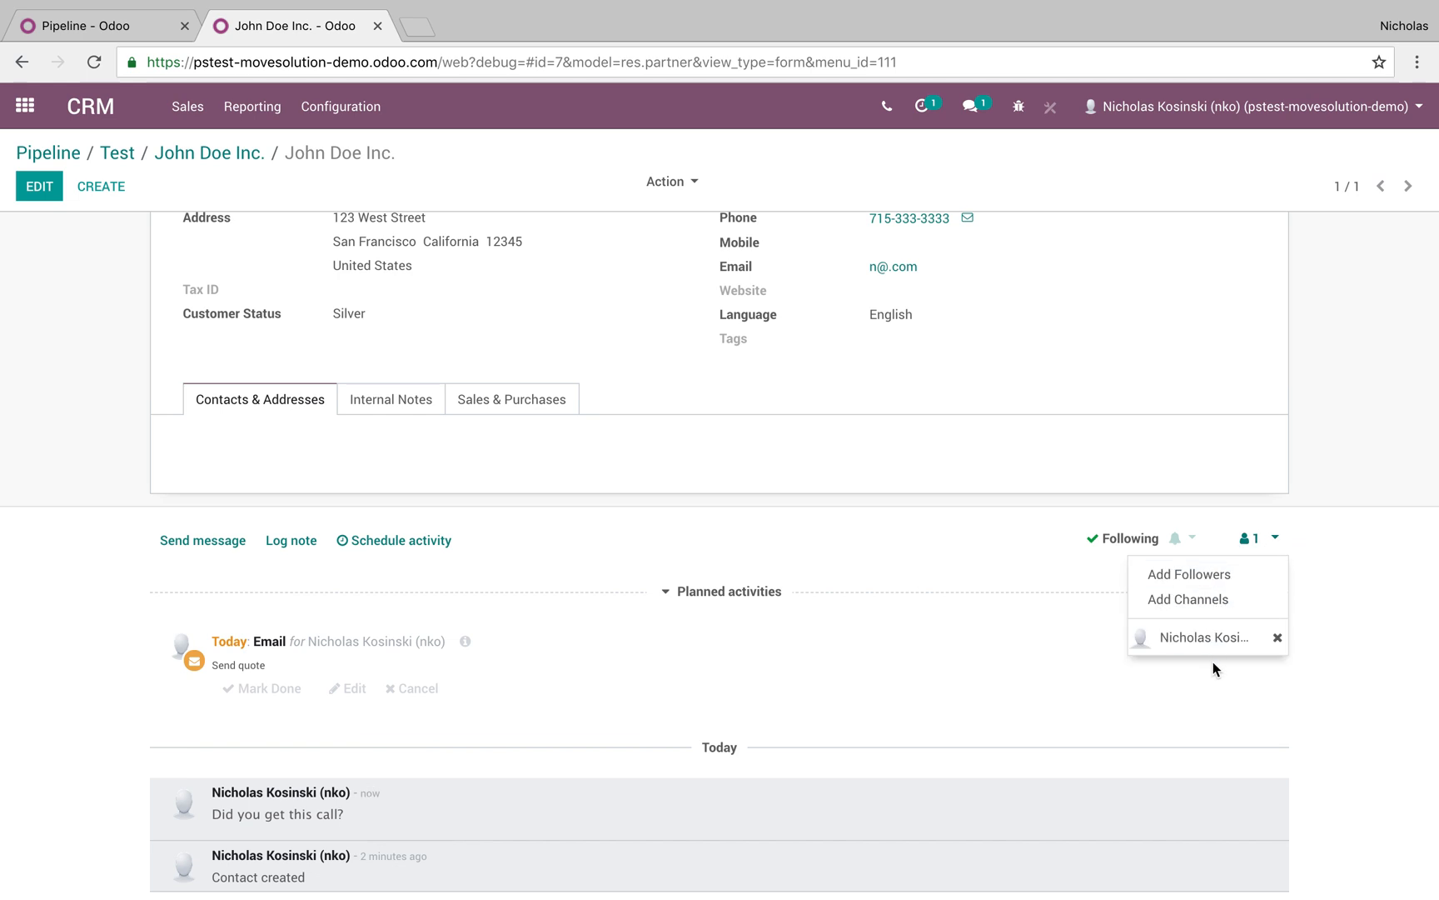
click(1389, 525)
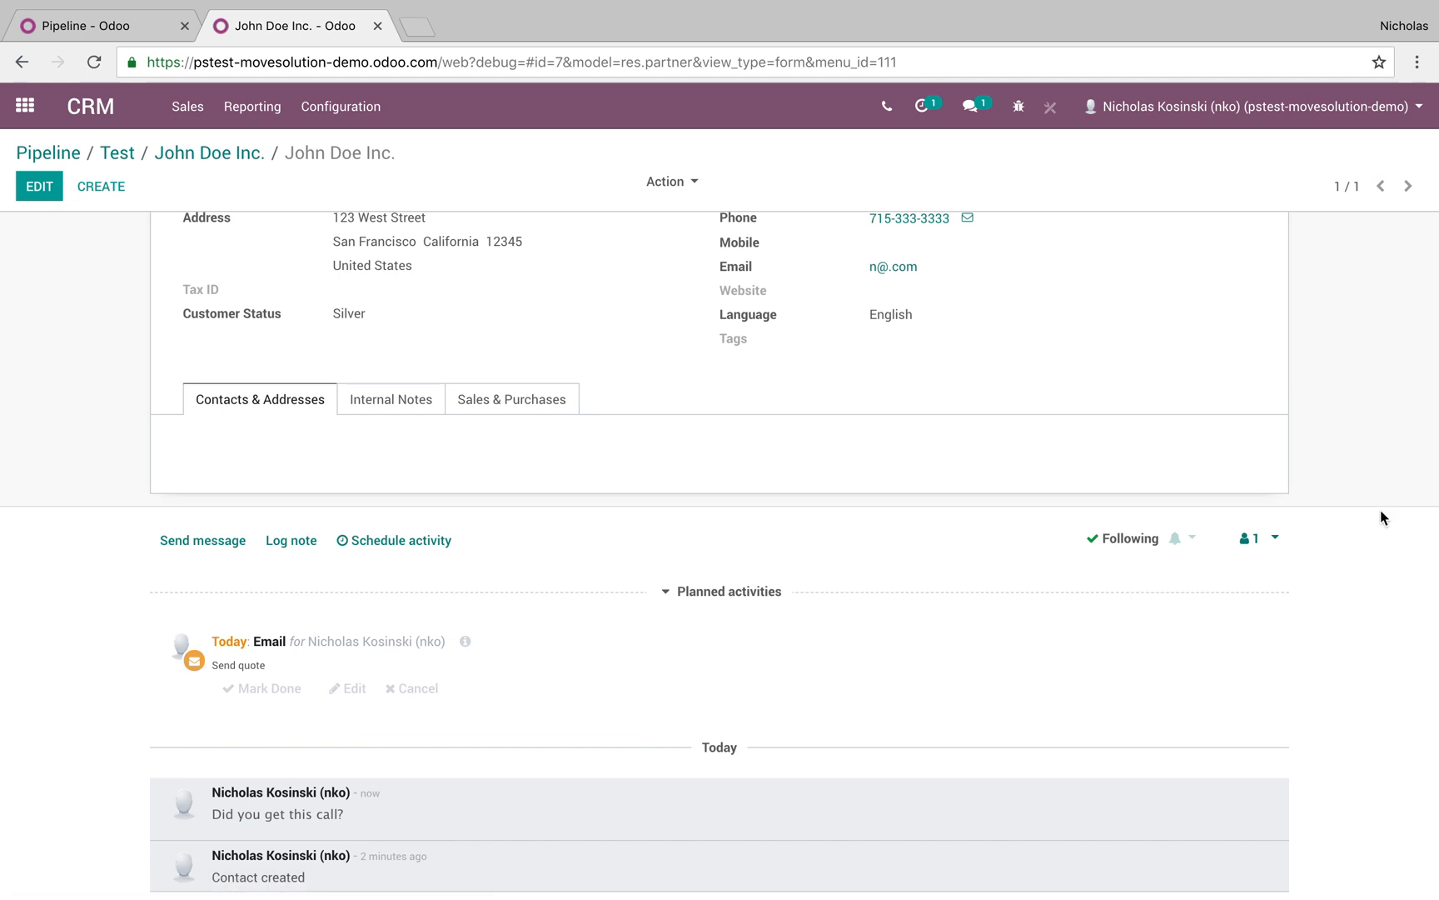
scroll(1328, 442, up, 3)
click(209, 152)
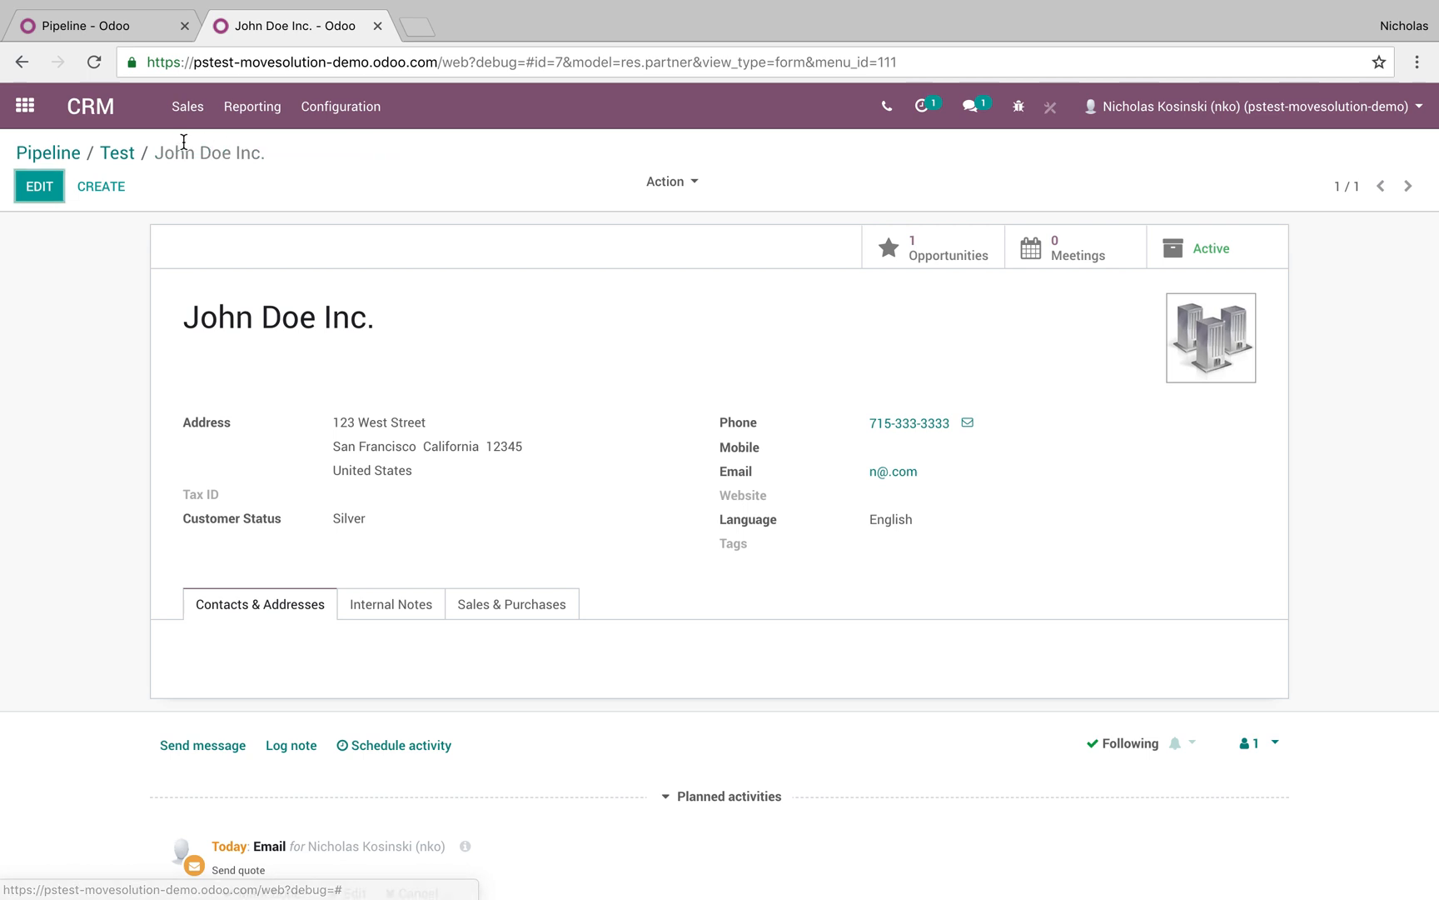
Back in the pipeline, move the Test opportunity card from New to Qualified
click(51, 152)
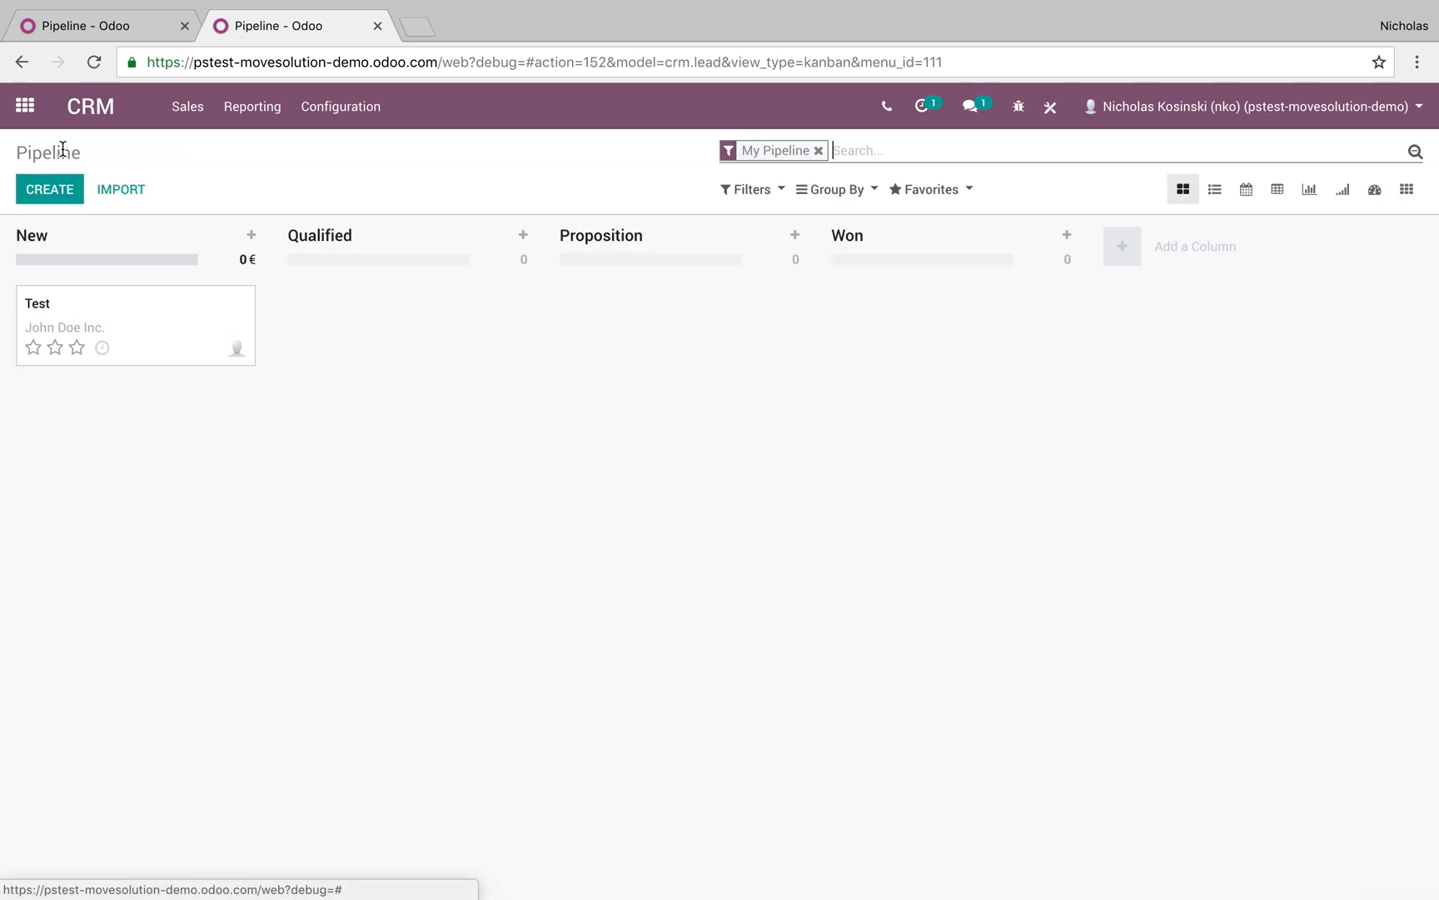
drag(112, 333, 485, 338)
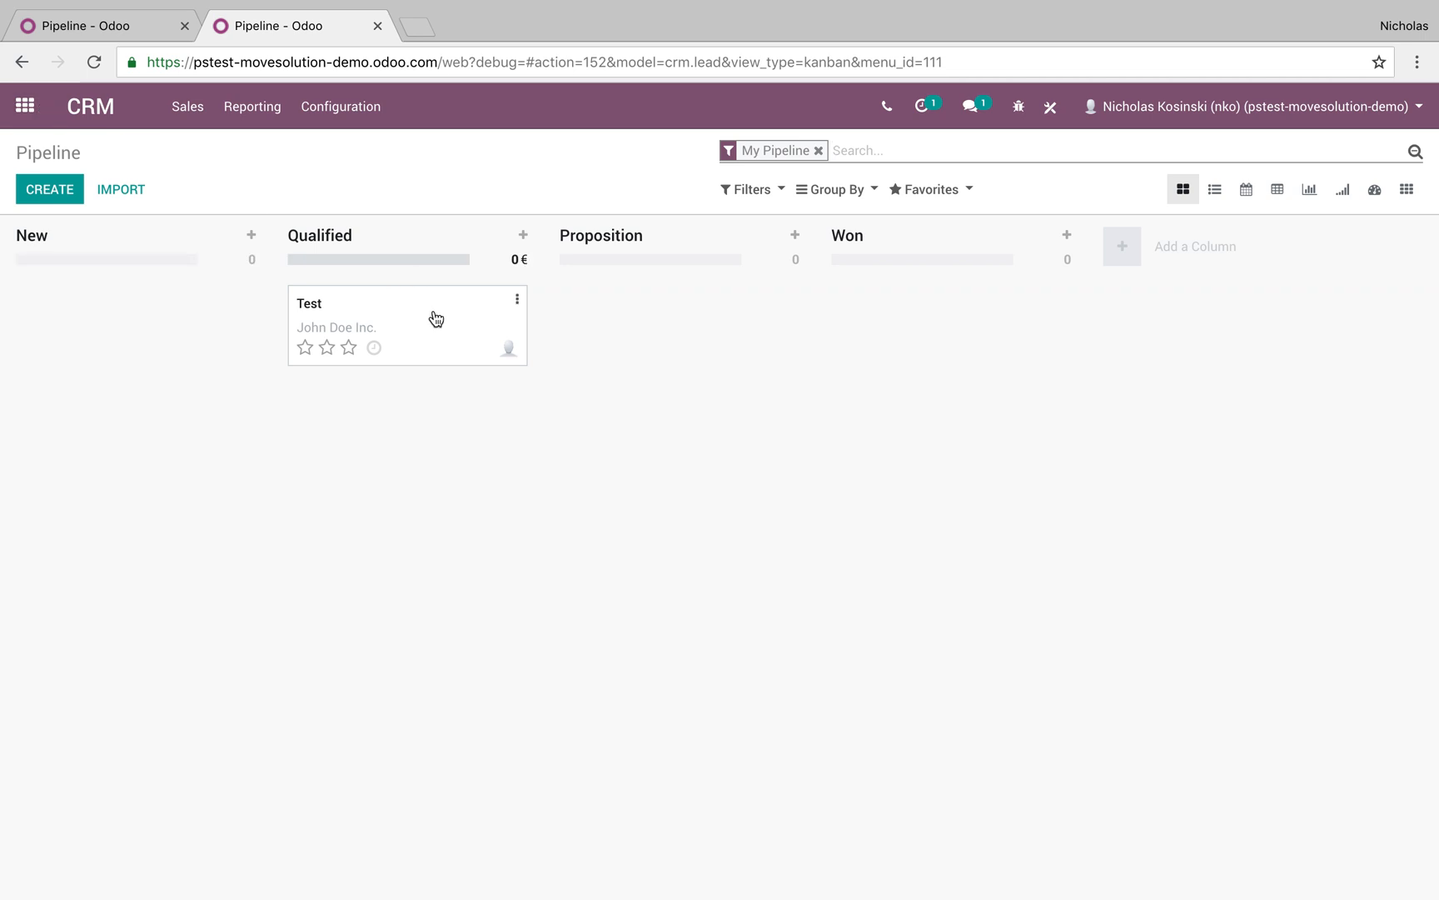
In Studio, create the app 'Special Services' with 'Services' as its first object
click(25, 106)
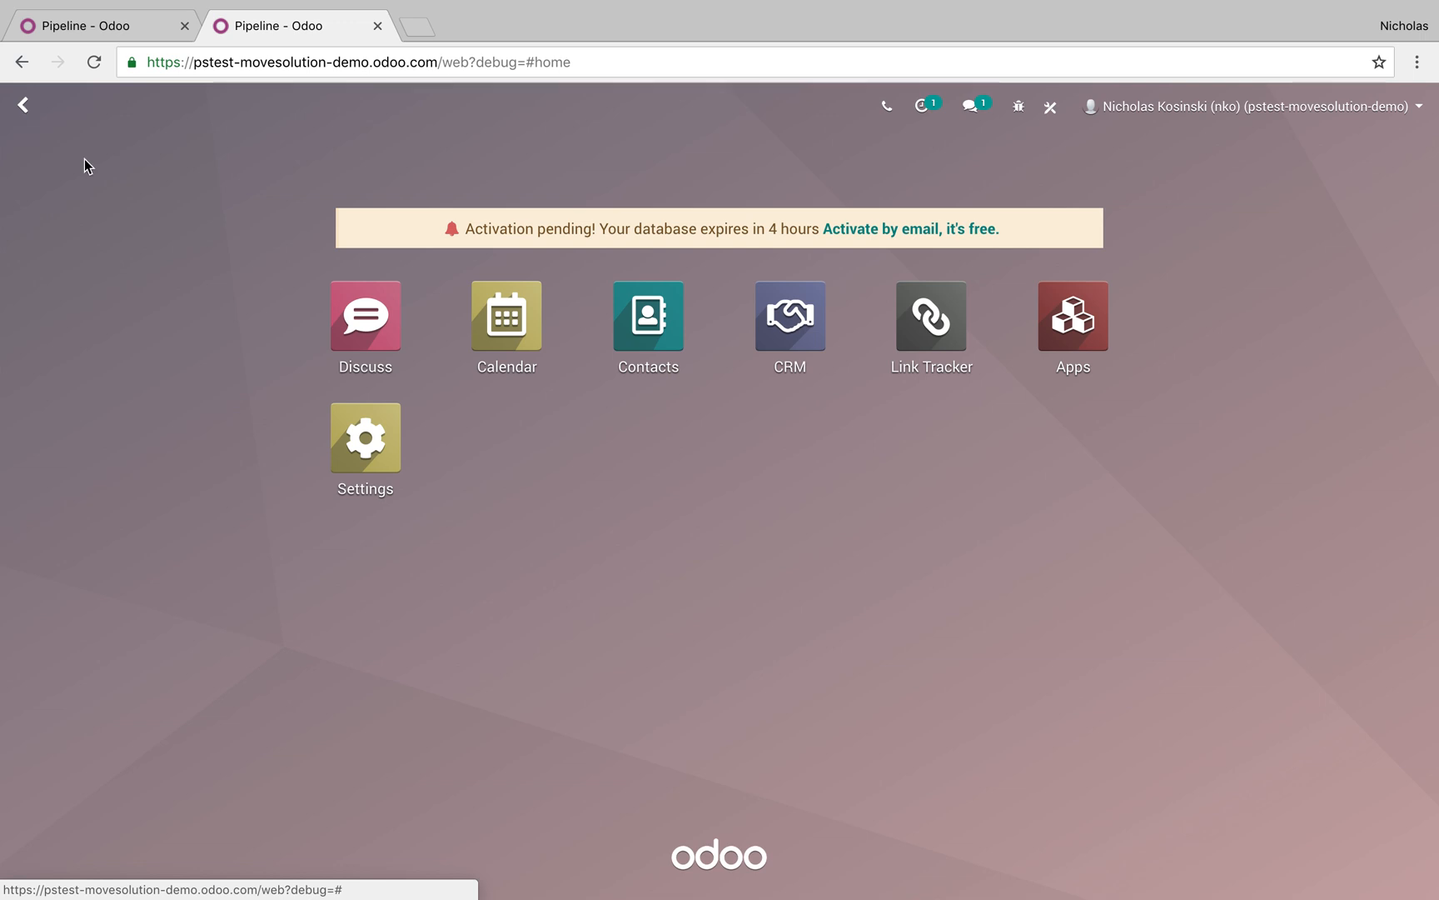
click(1051, 125)
click(521, 465)
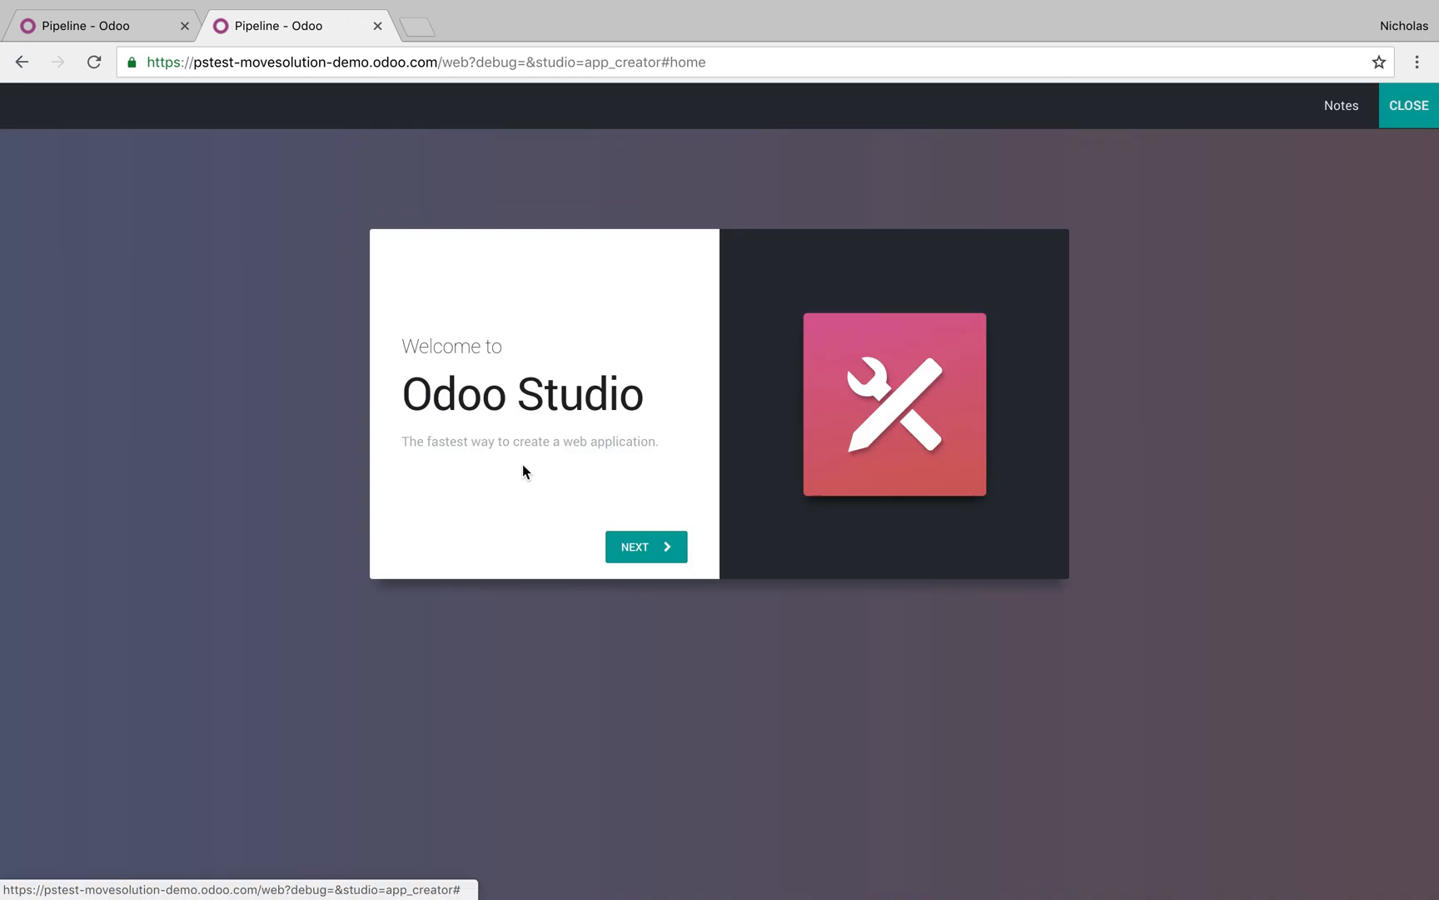
click(675, 547)
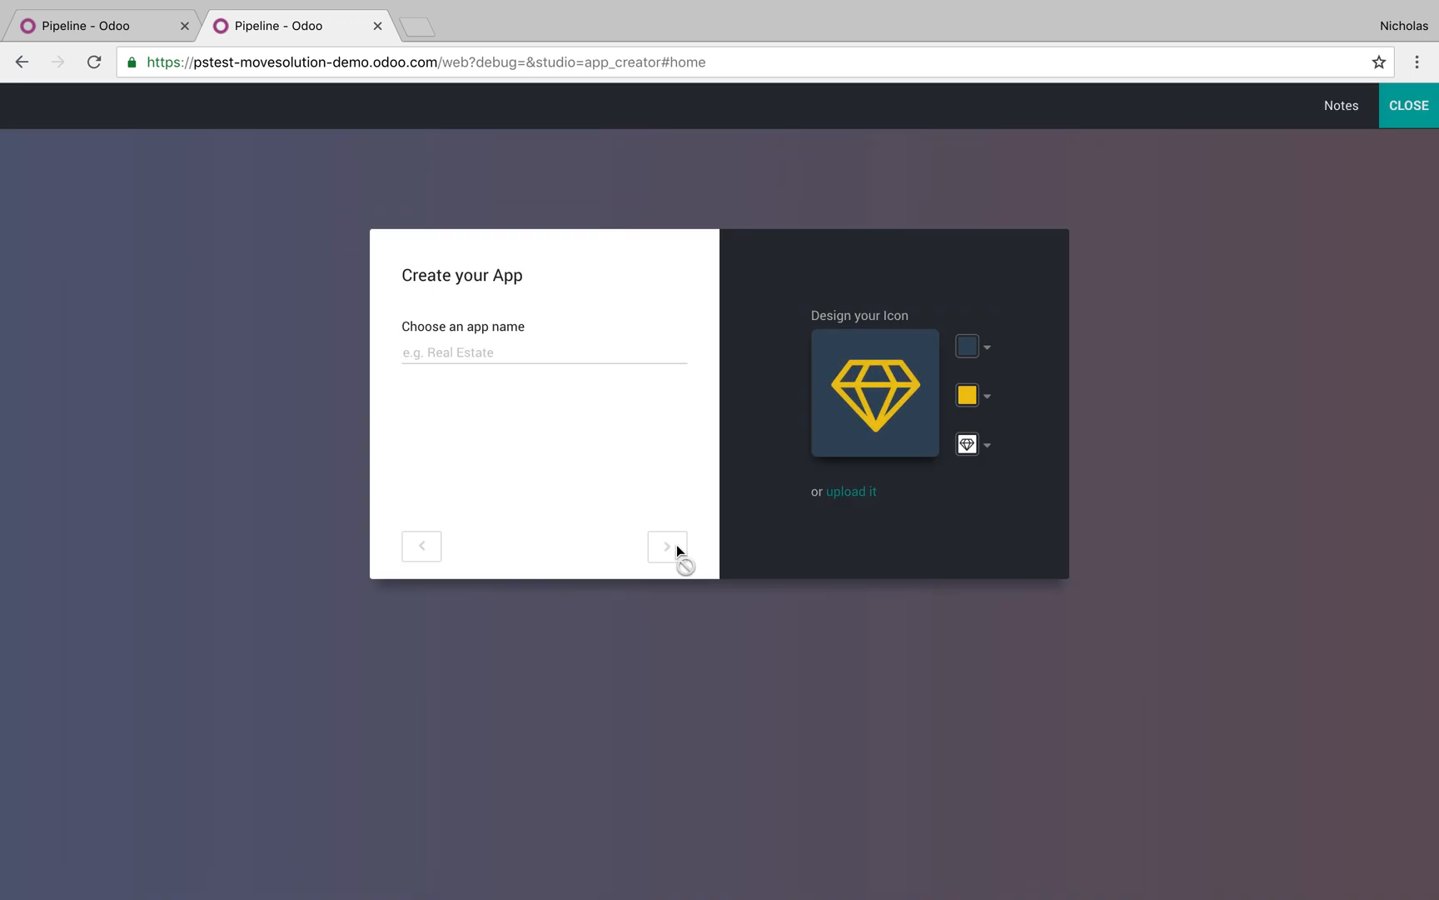
text(Special Services)
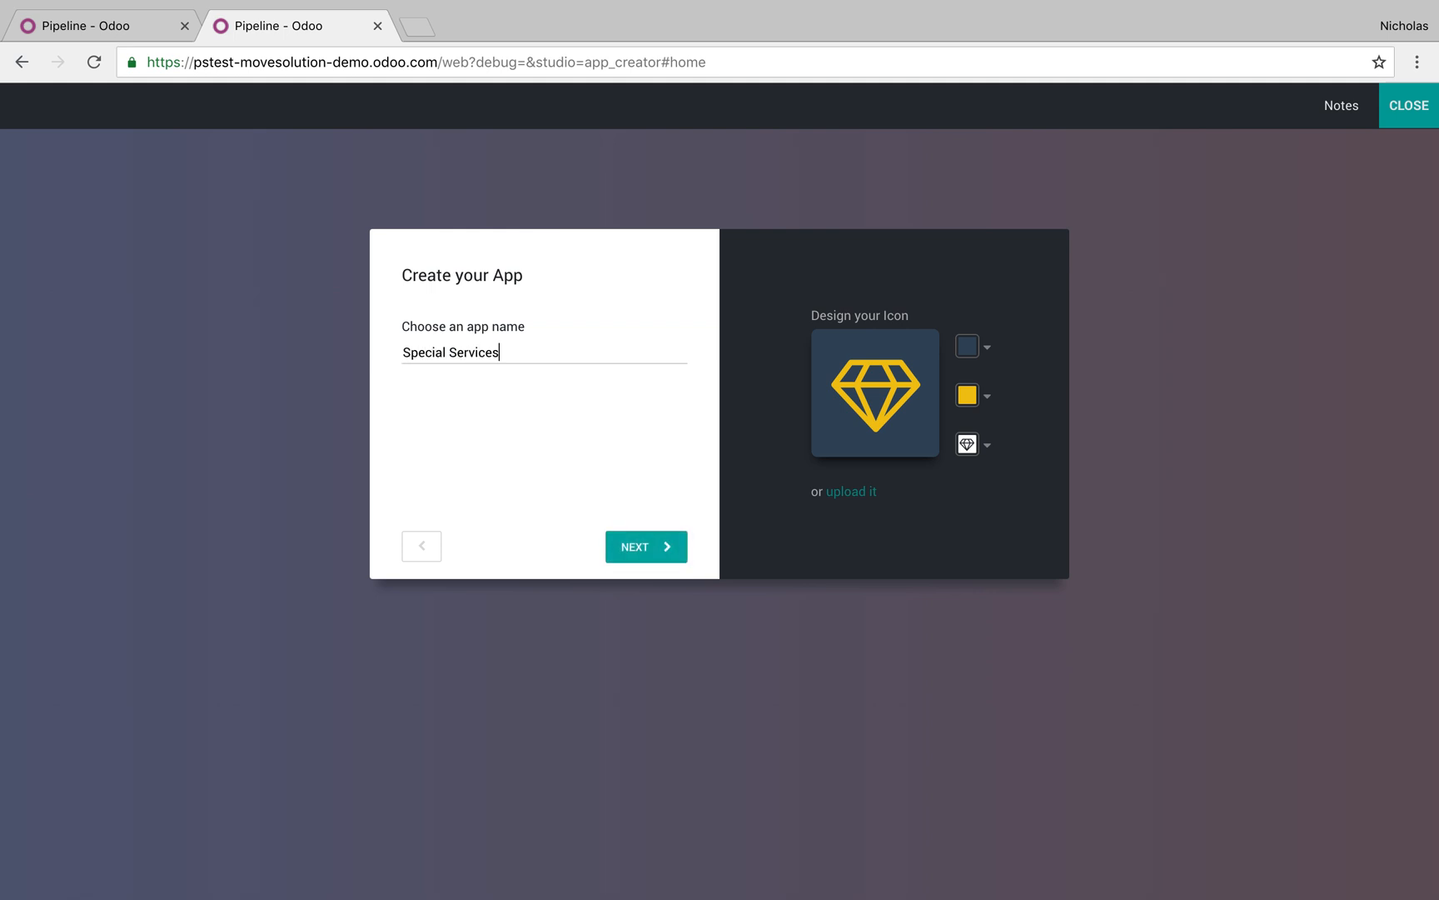
click(667, 547)
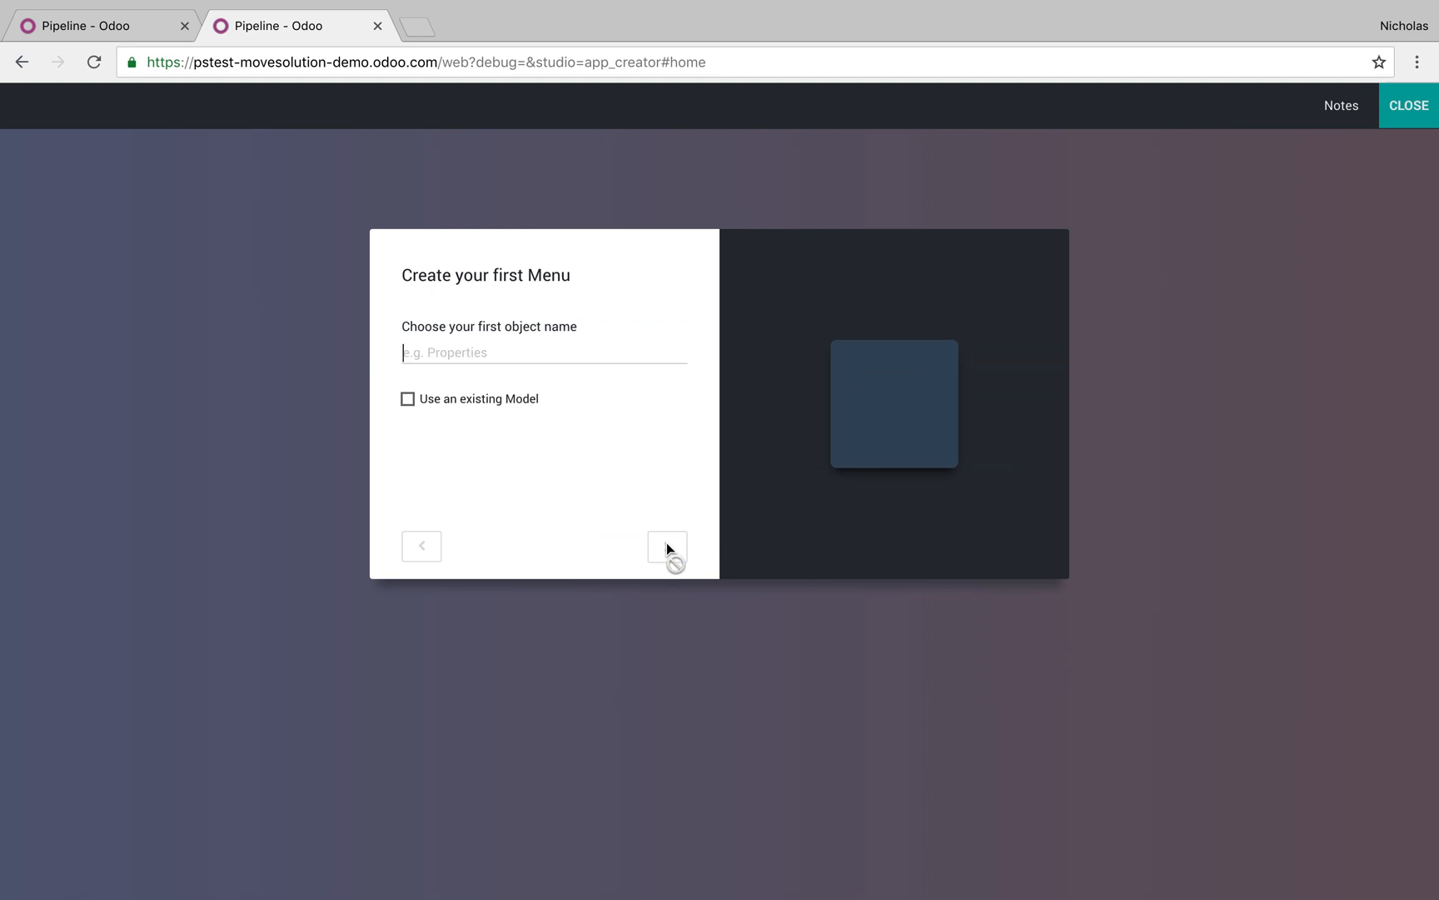
text(Services)
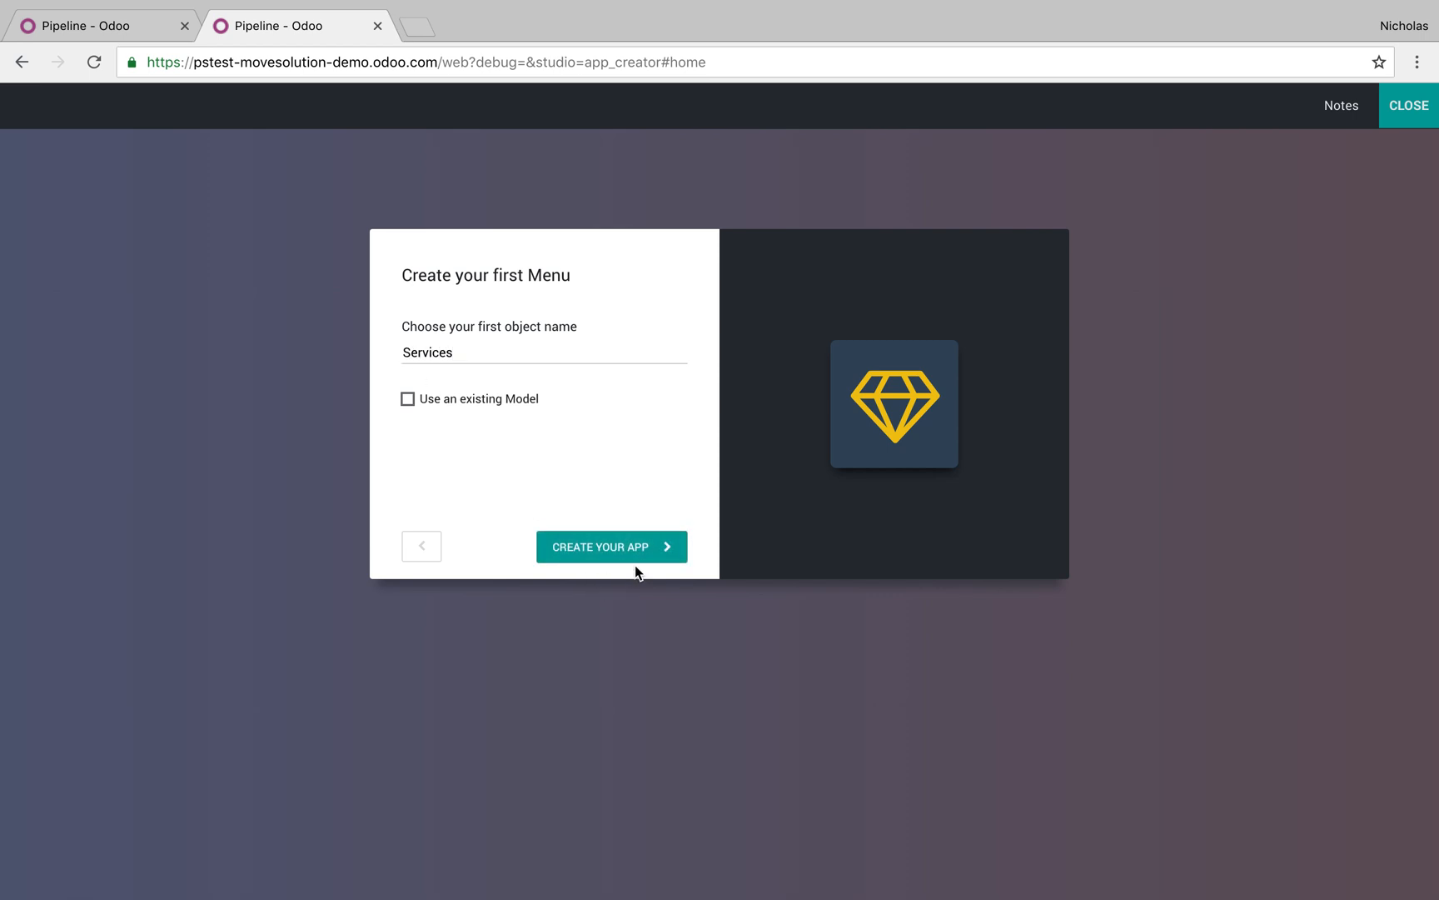
click(640, 556)
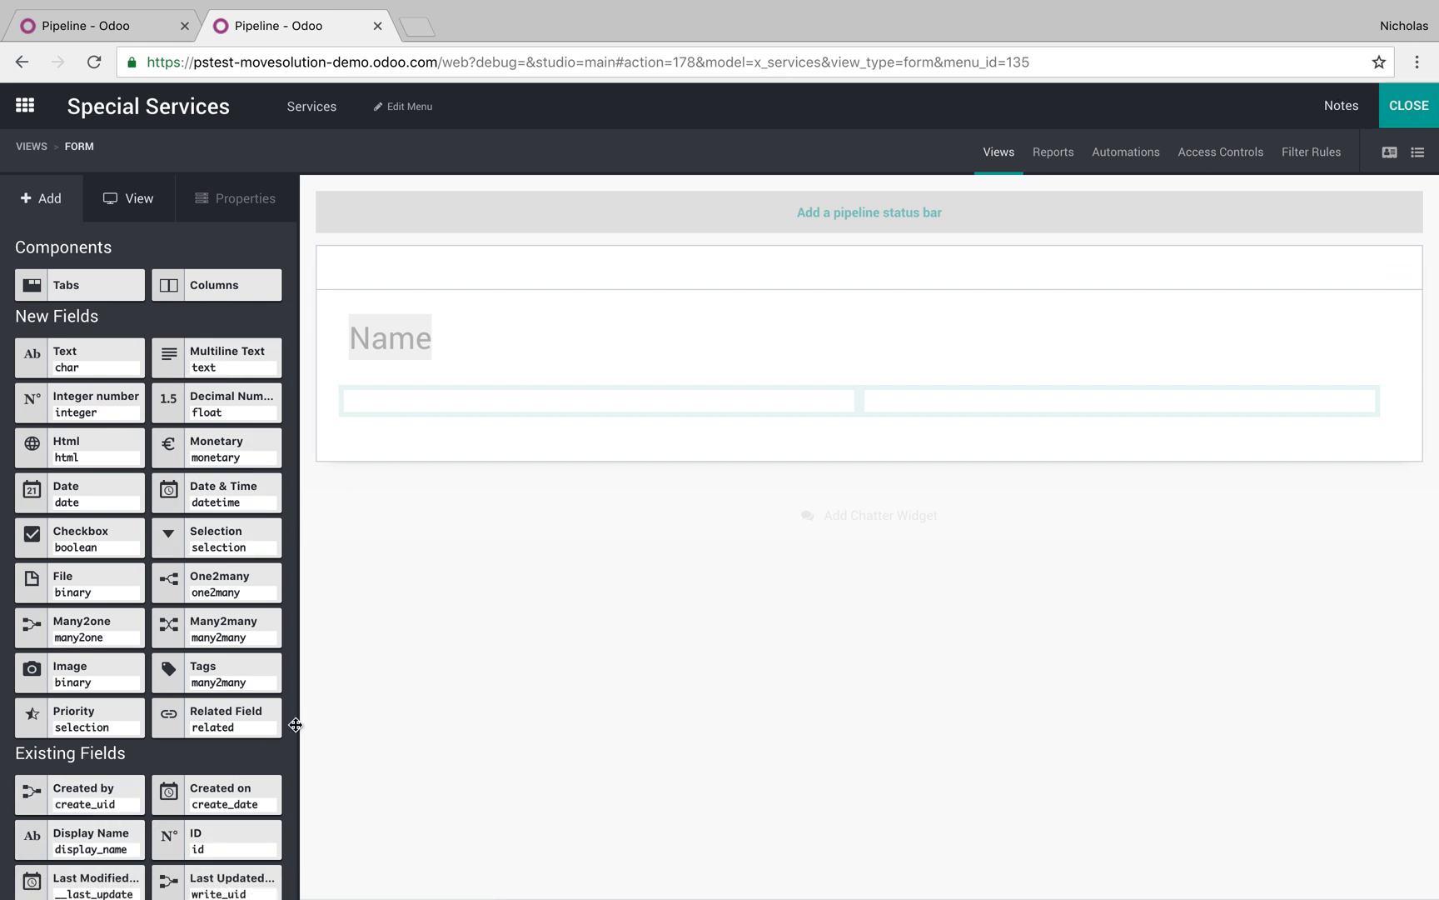
Add Many2one fields linking to Contact (left column) and Lead/Opportunity (right column)
drag(115, 639, 509, 404)
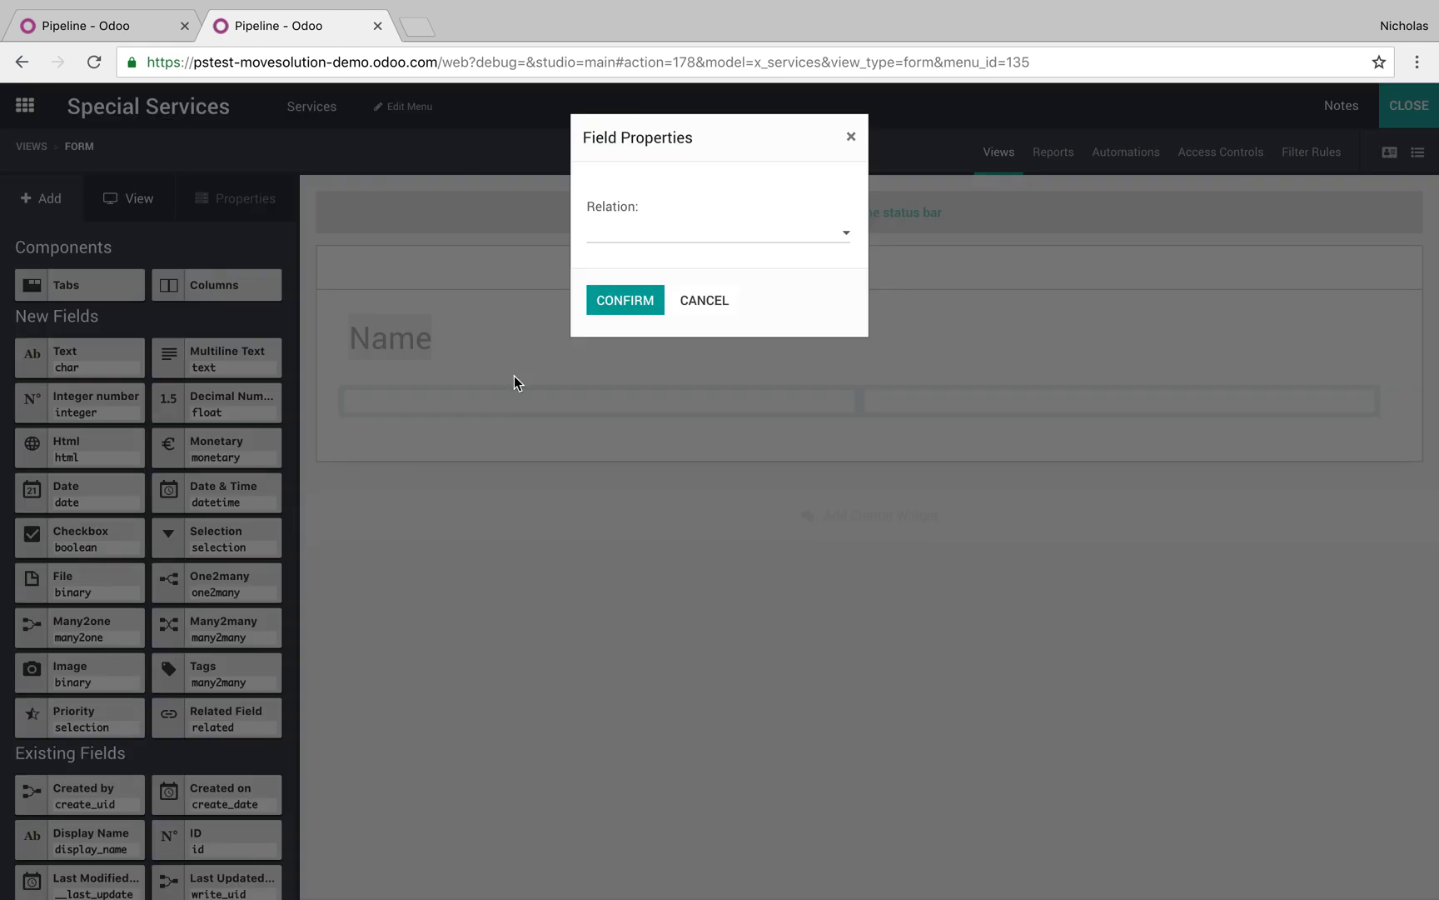
click(660, 241)
text(cont)
click(658, 261)
click(626, 310)
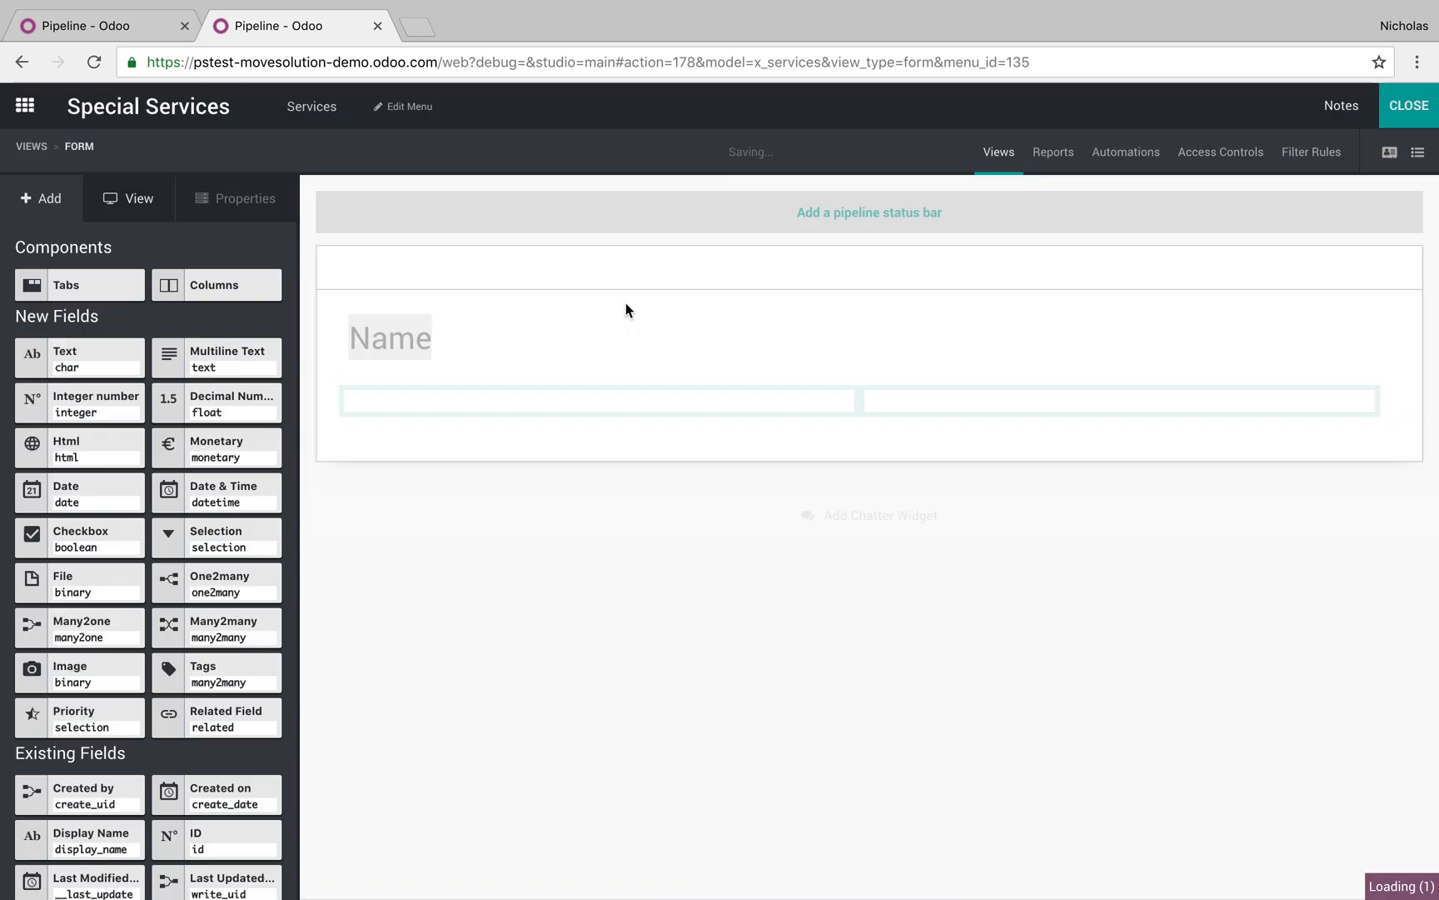
drag(75, 630, 883, 408)
click(752, 241)
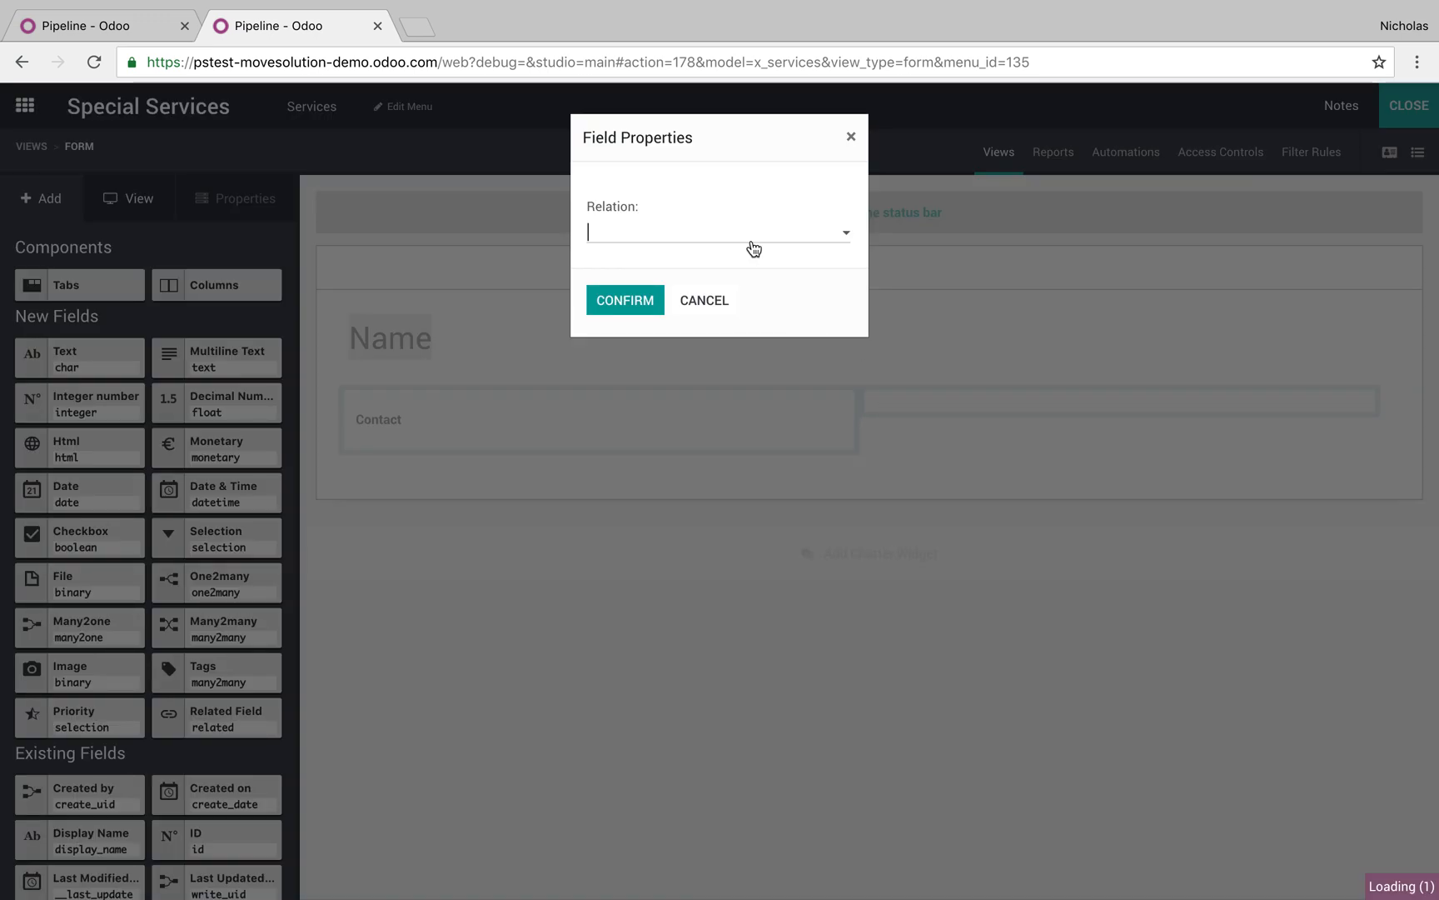
text(iopp)
key(BackSpace)
key(BackSpace)
key(BackSpace)
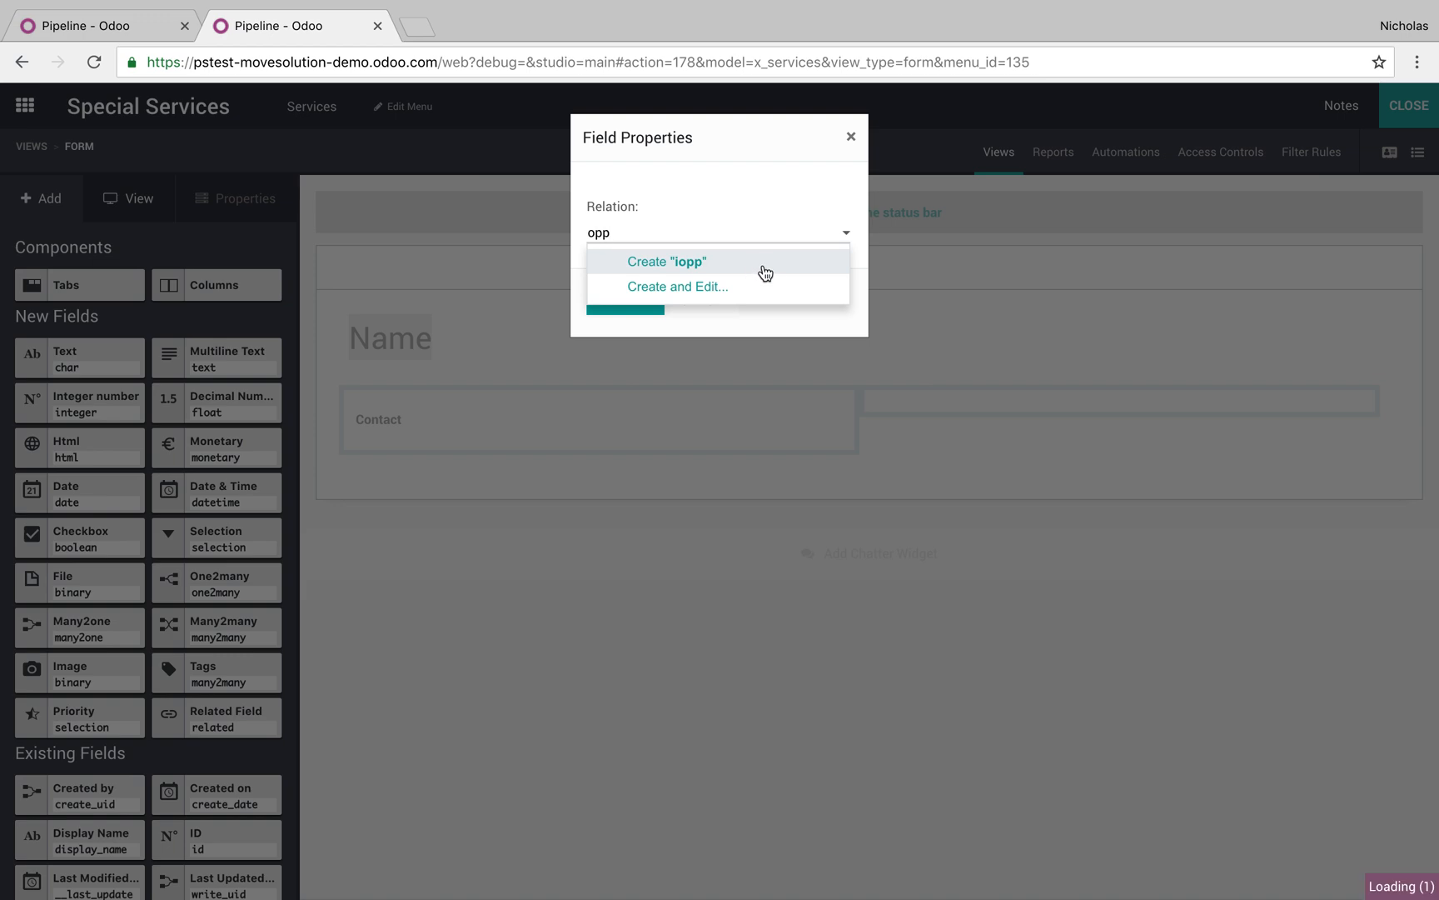
click(755, 265)
click(626, 310)
Remove the Name title, place the Name field above Contact, and close Studio
click(392, 342)
click(193, 827)
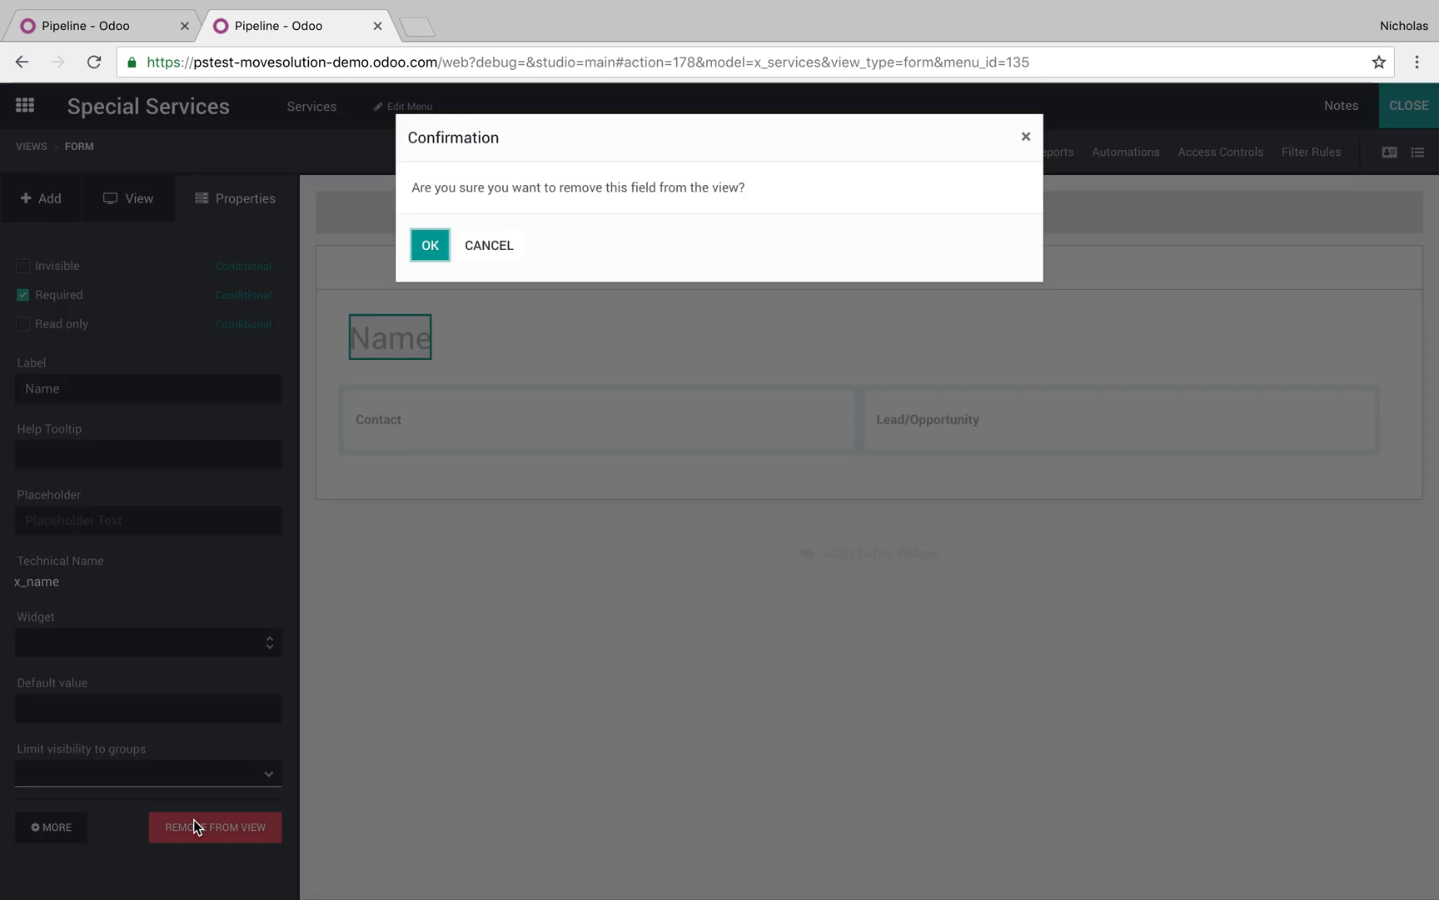
click(433, 241)
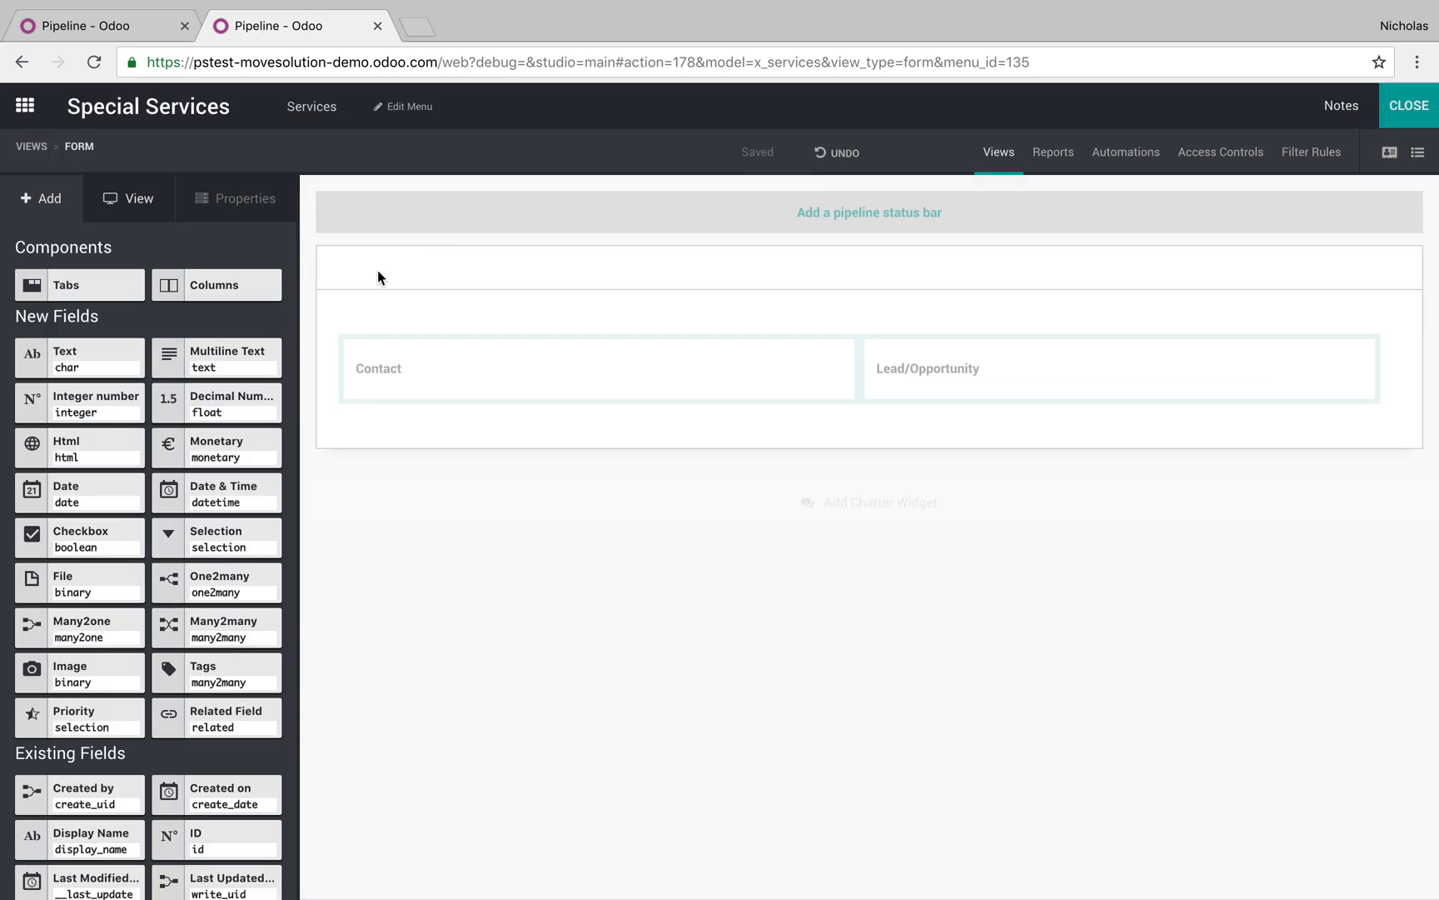
scroll(218, 875, down, 1)
drag(218, 860, 482, 357)
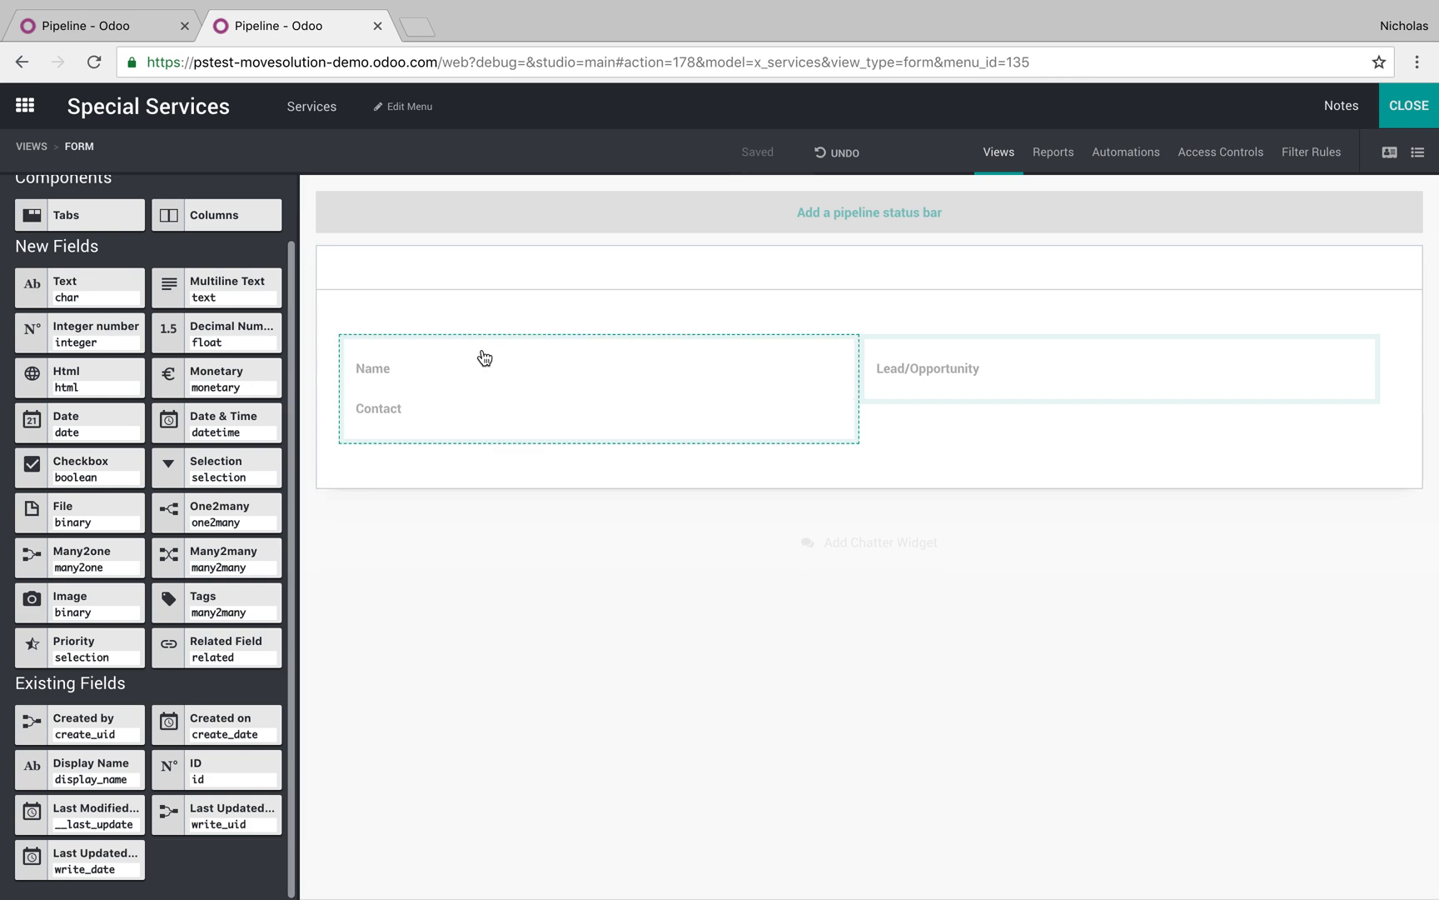
click(1408, 105)
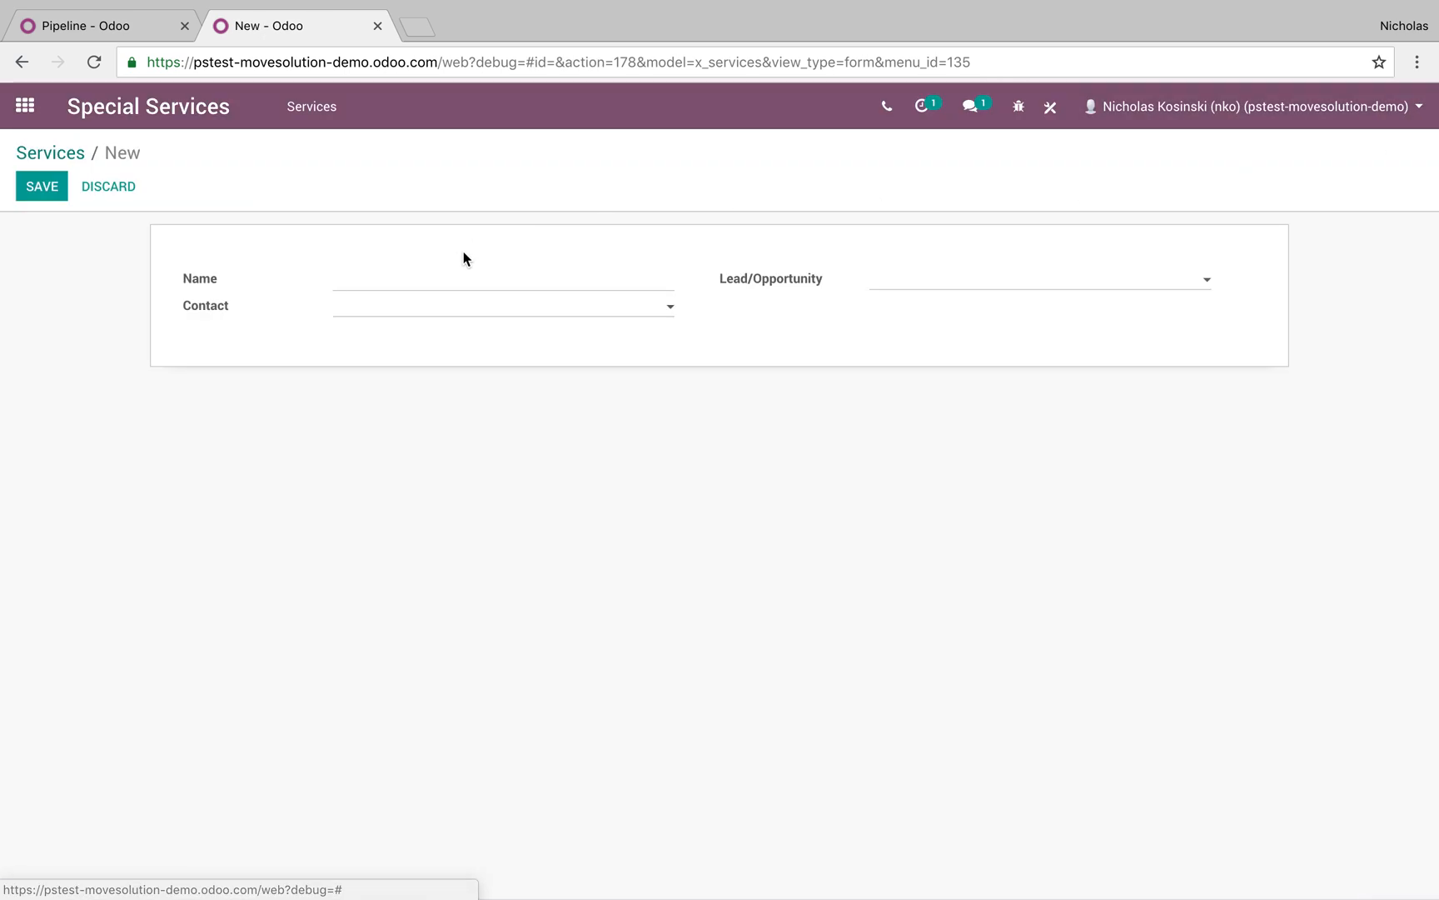
Save Services record 1234 linked to the company contact and the Test opportunity
text(1234)
click(444, 314)
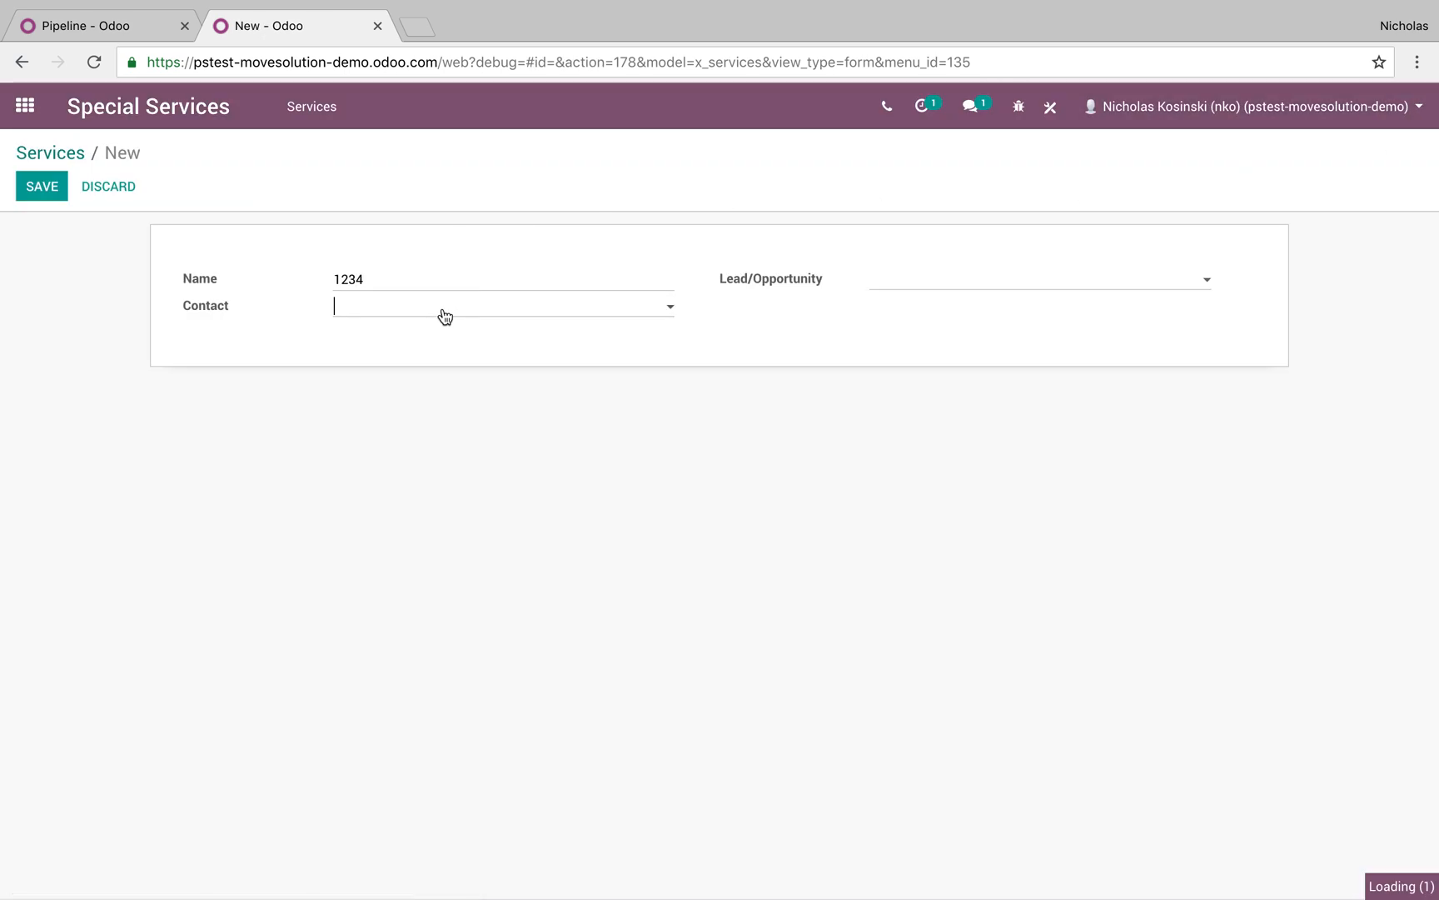
click(447, 333)
click(912, 288)
click(900, 310)
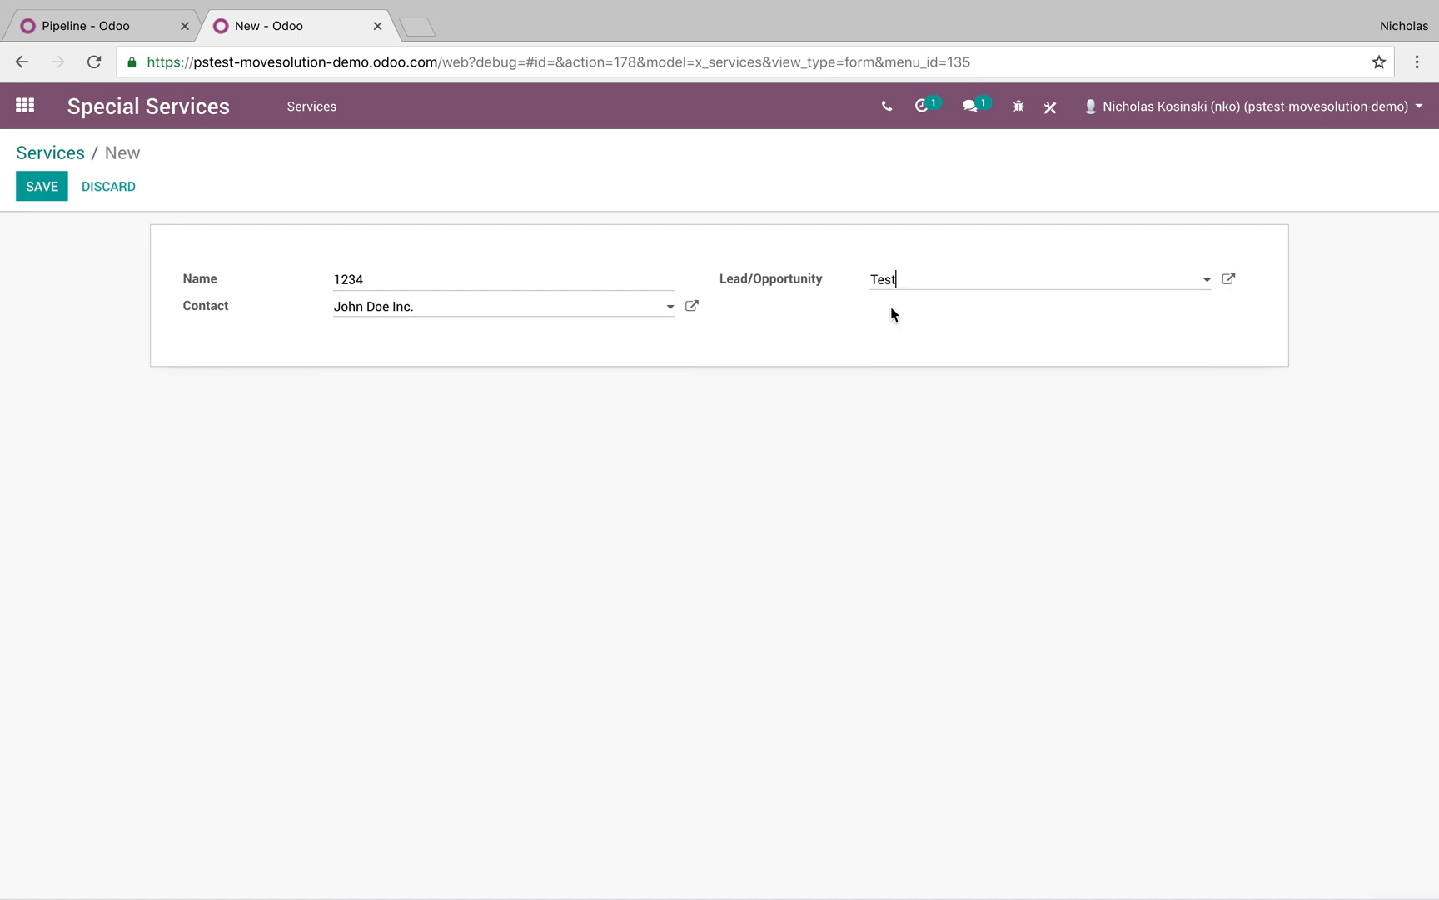
click(38, 186)
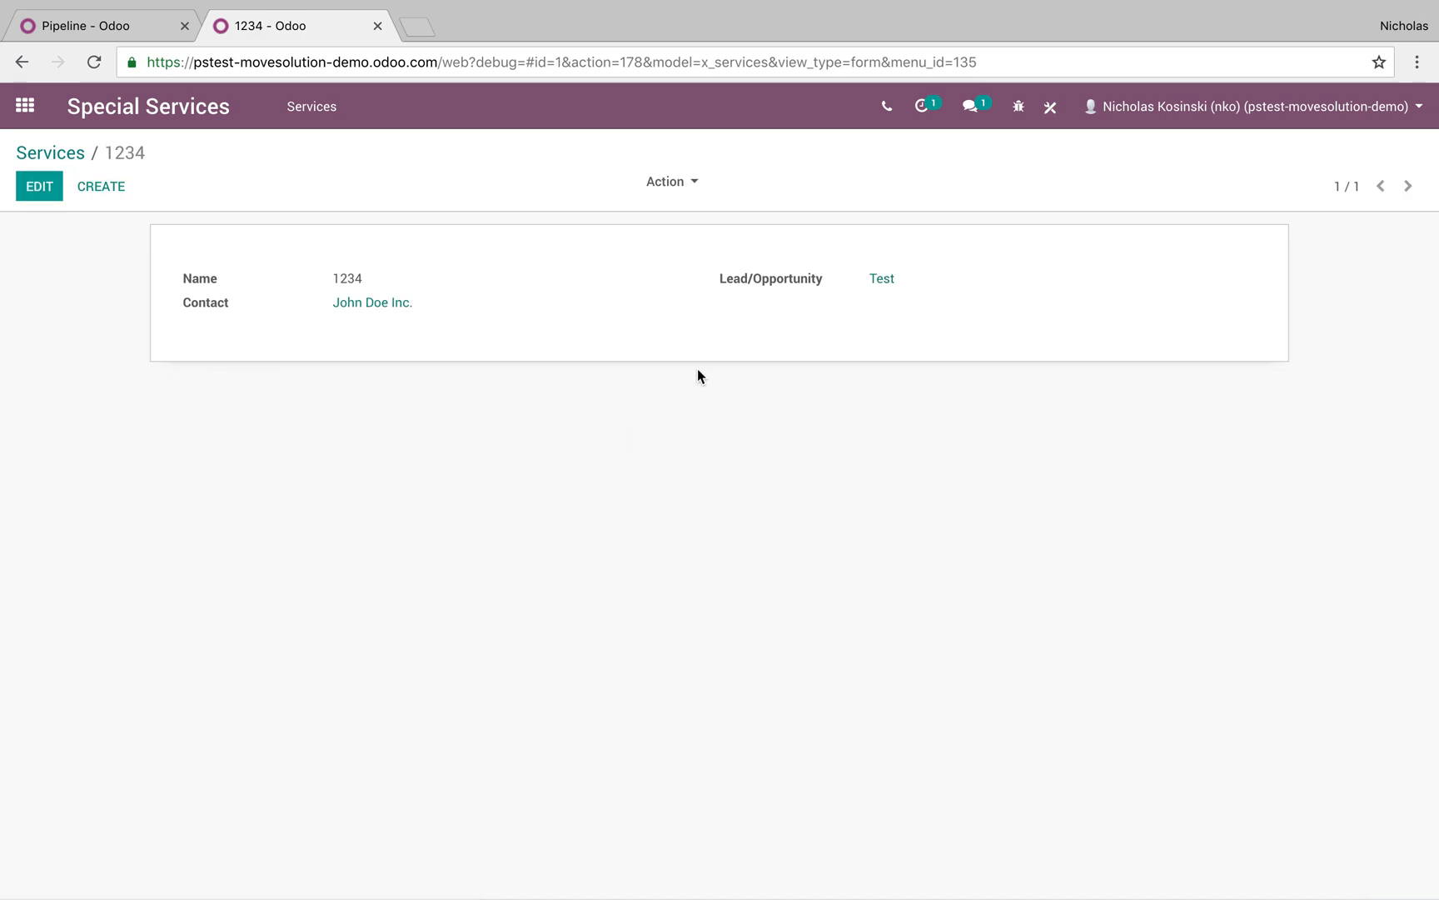
Open the Contacts app and the company contact's form
click(25, 106)
text(c)
key(Right)
key(Return)
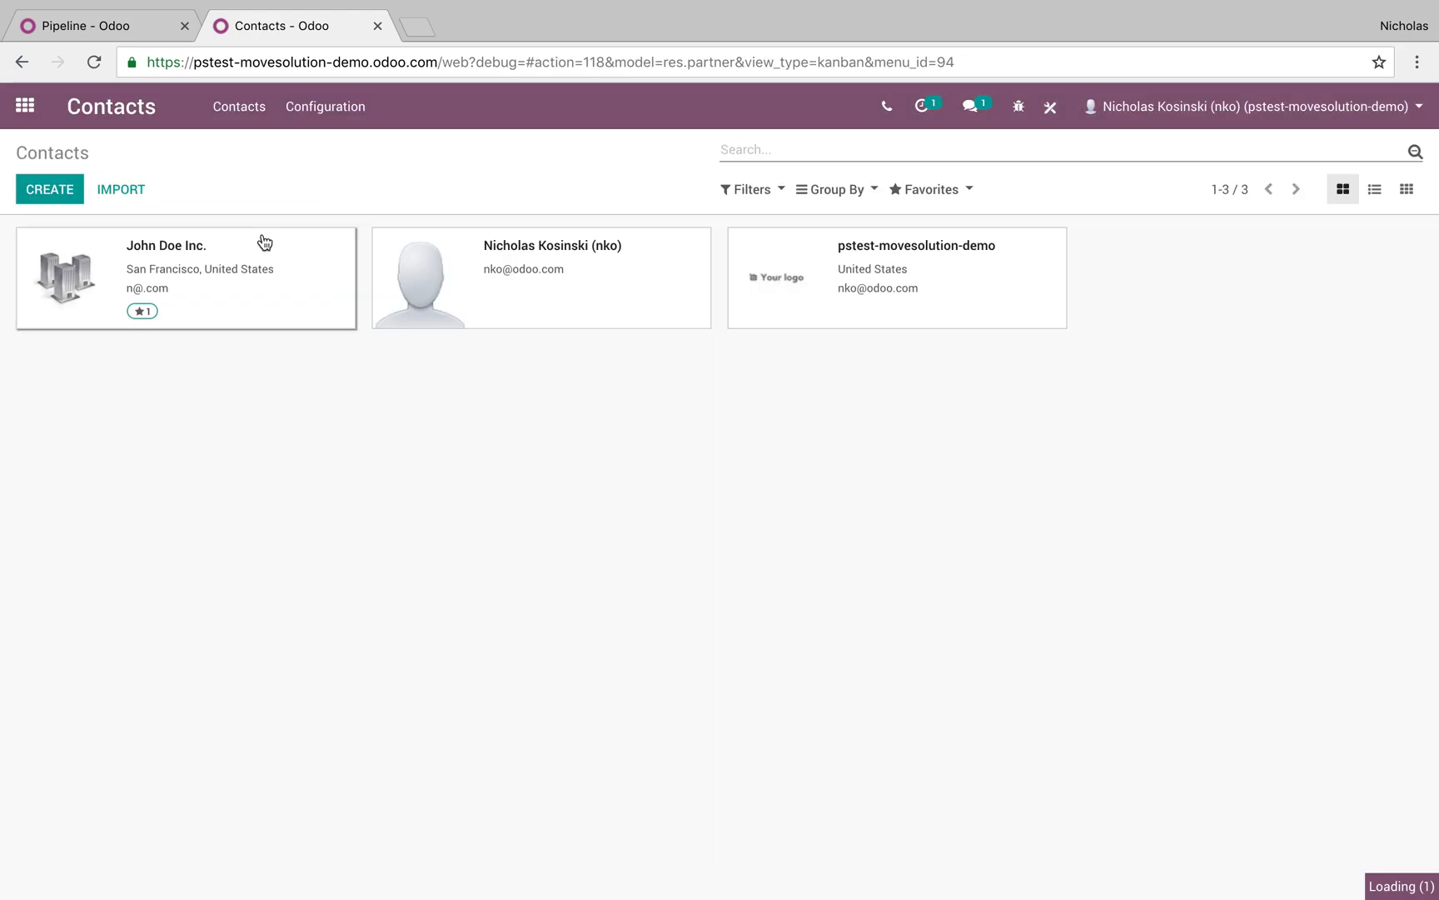
click(263, 241)
Add a 'Special Services' smart button using the Services' Contact field, then close Studio
click(1051, 105)
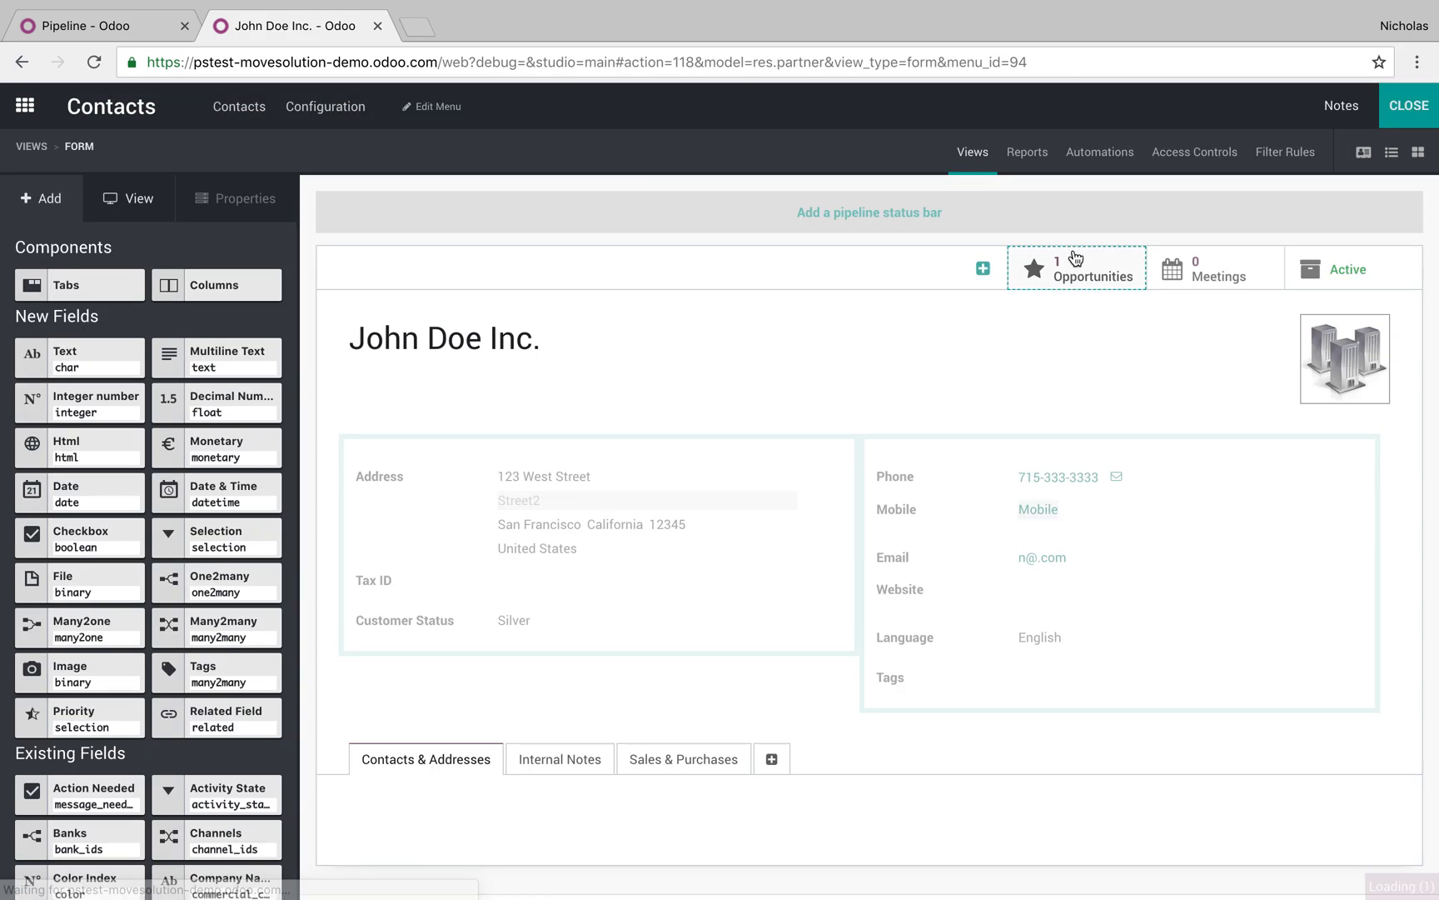
click(994, 270)
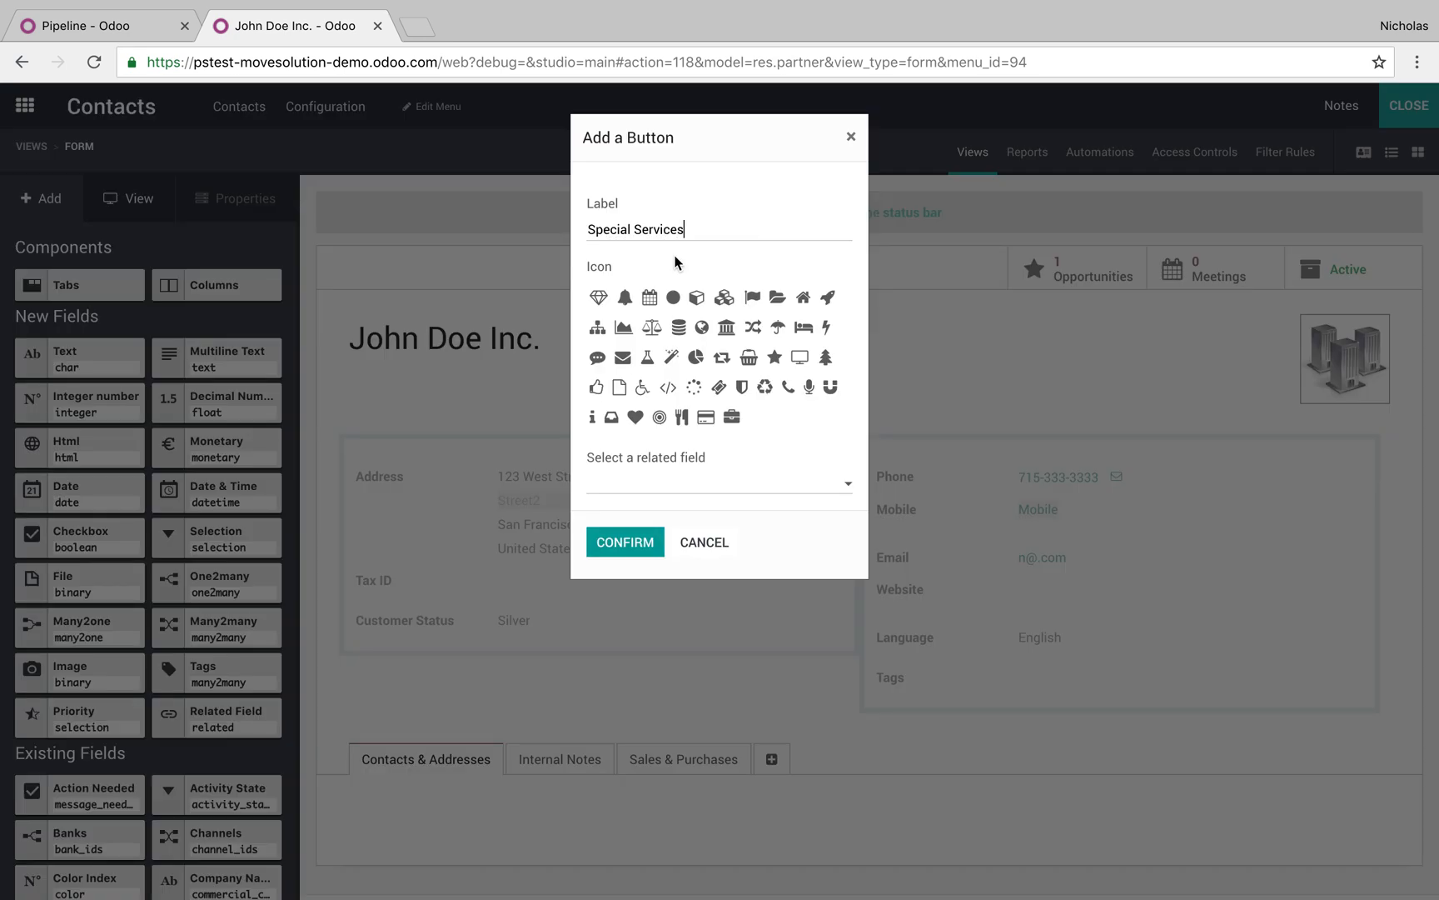
click(664, 481)
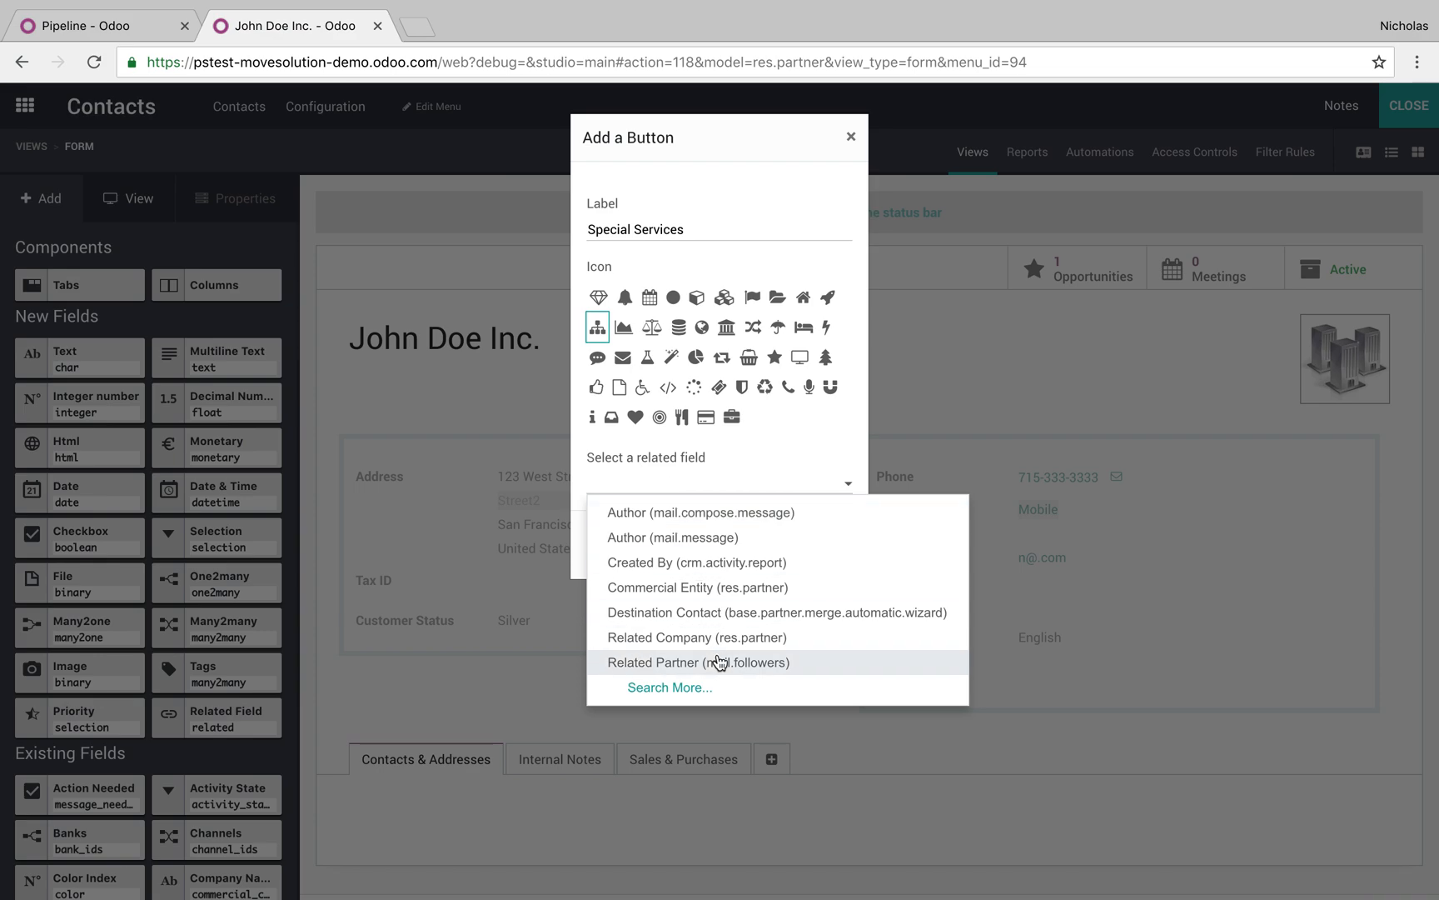
click(702, 691)
scroll(721, 590, down, 4)
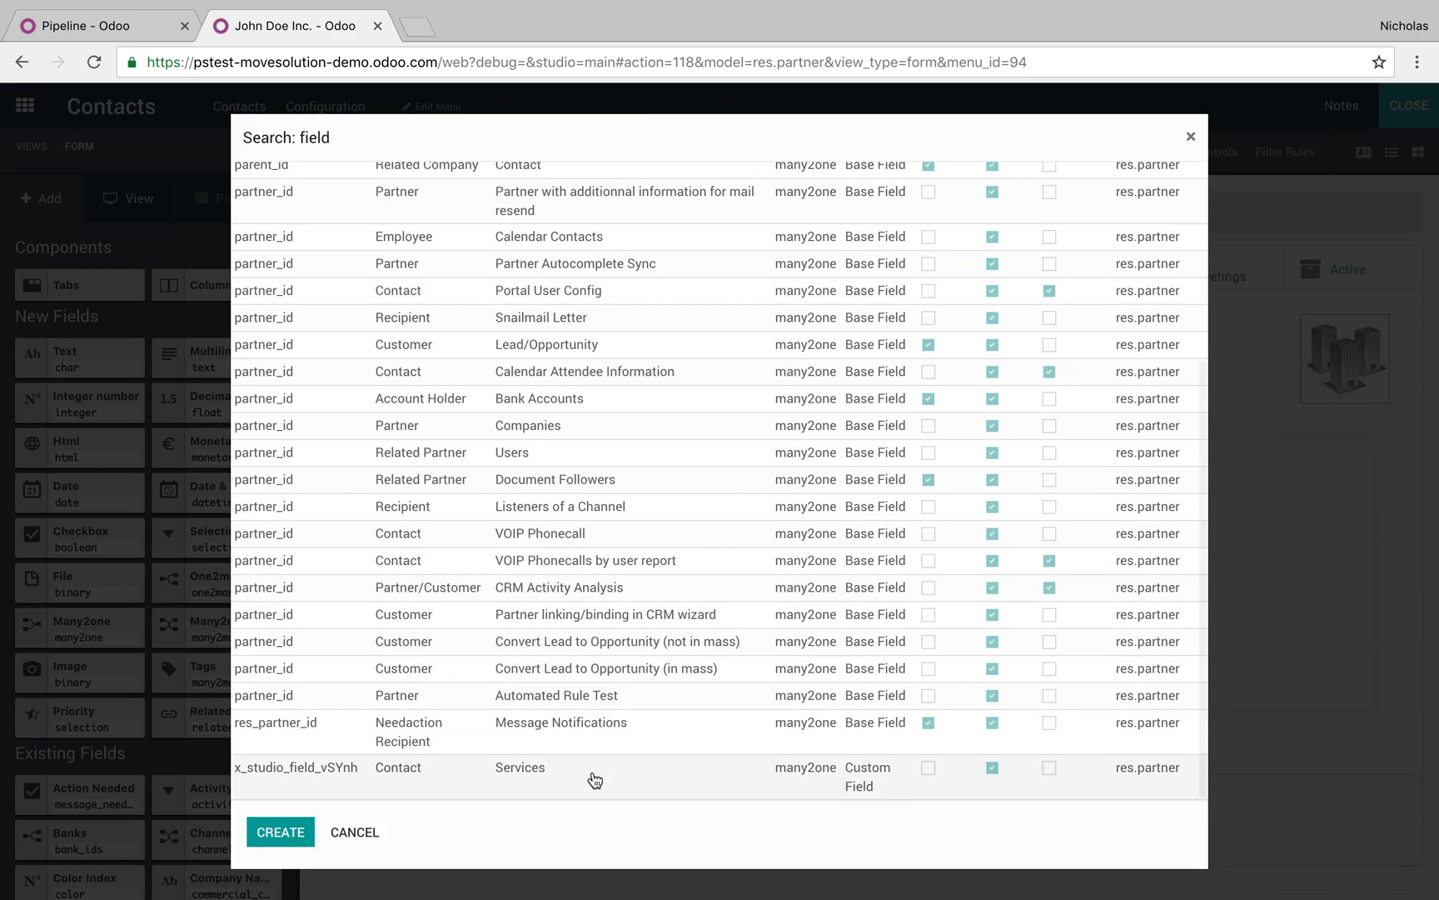
click(592, 776)
click(627, 550)
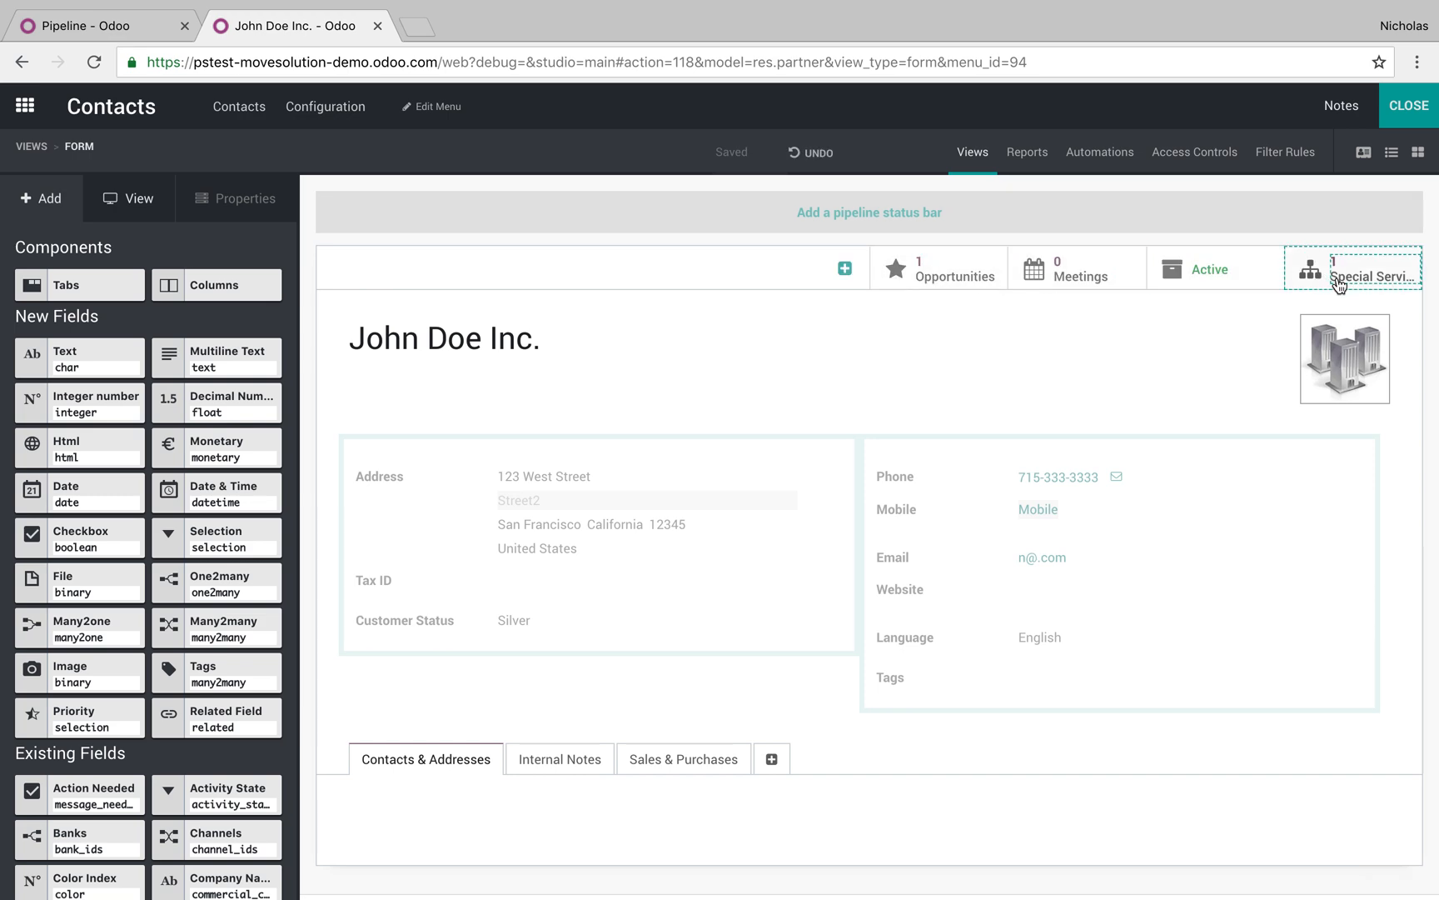
click(1416, 115)
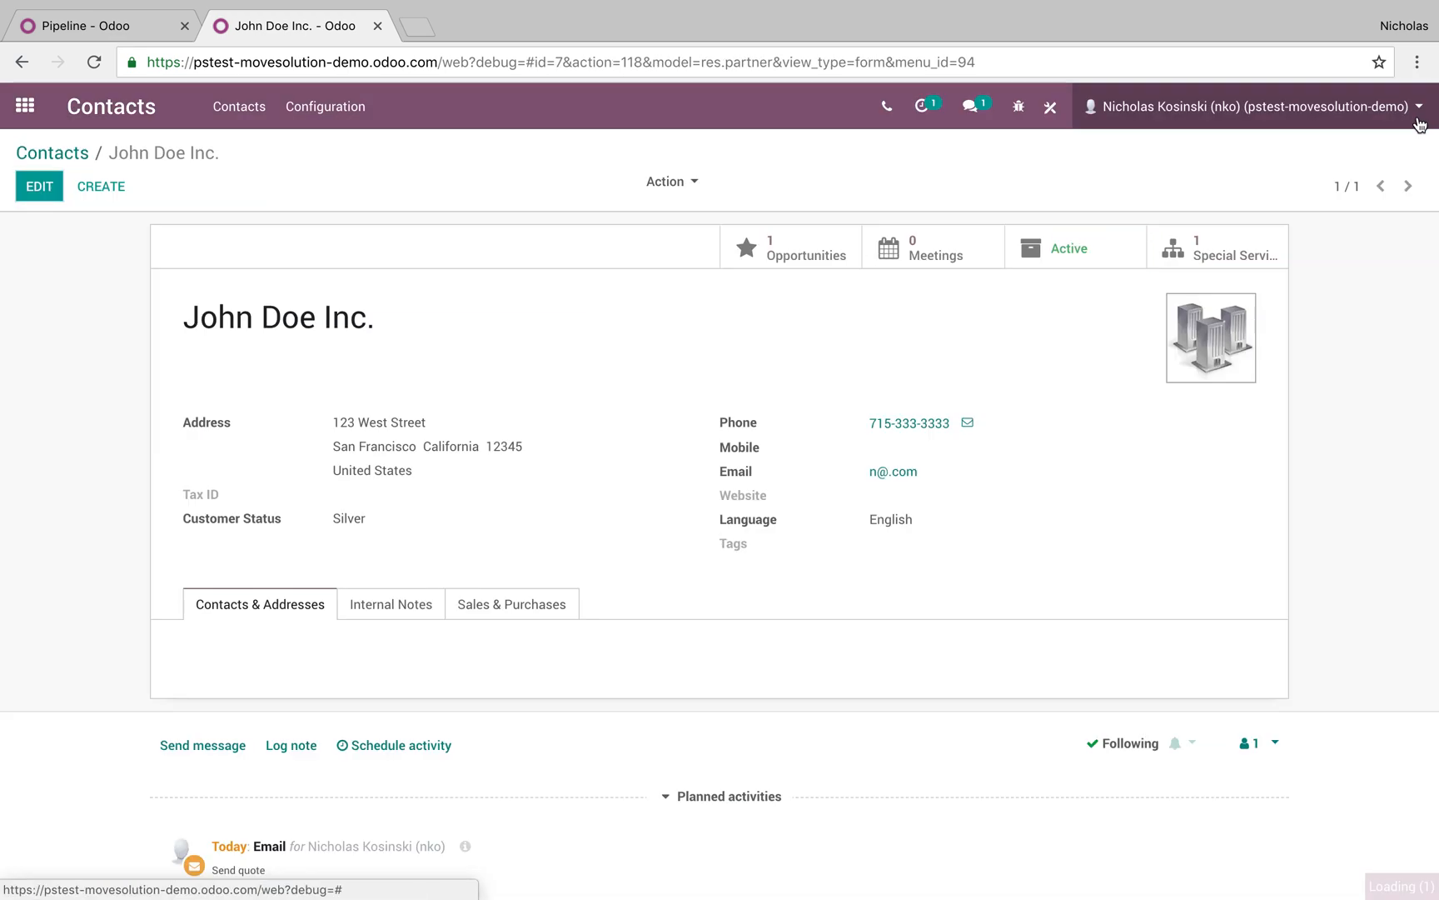
Open service 1234 from the contact's Special Services button, then return to the contacts list
click(1236, 251)
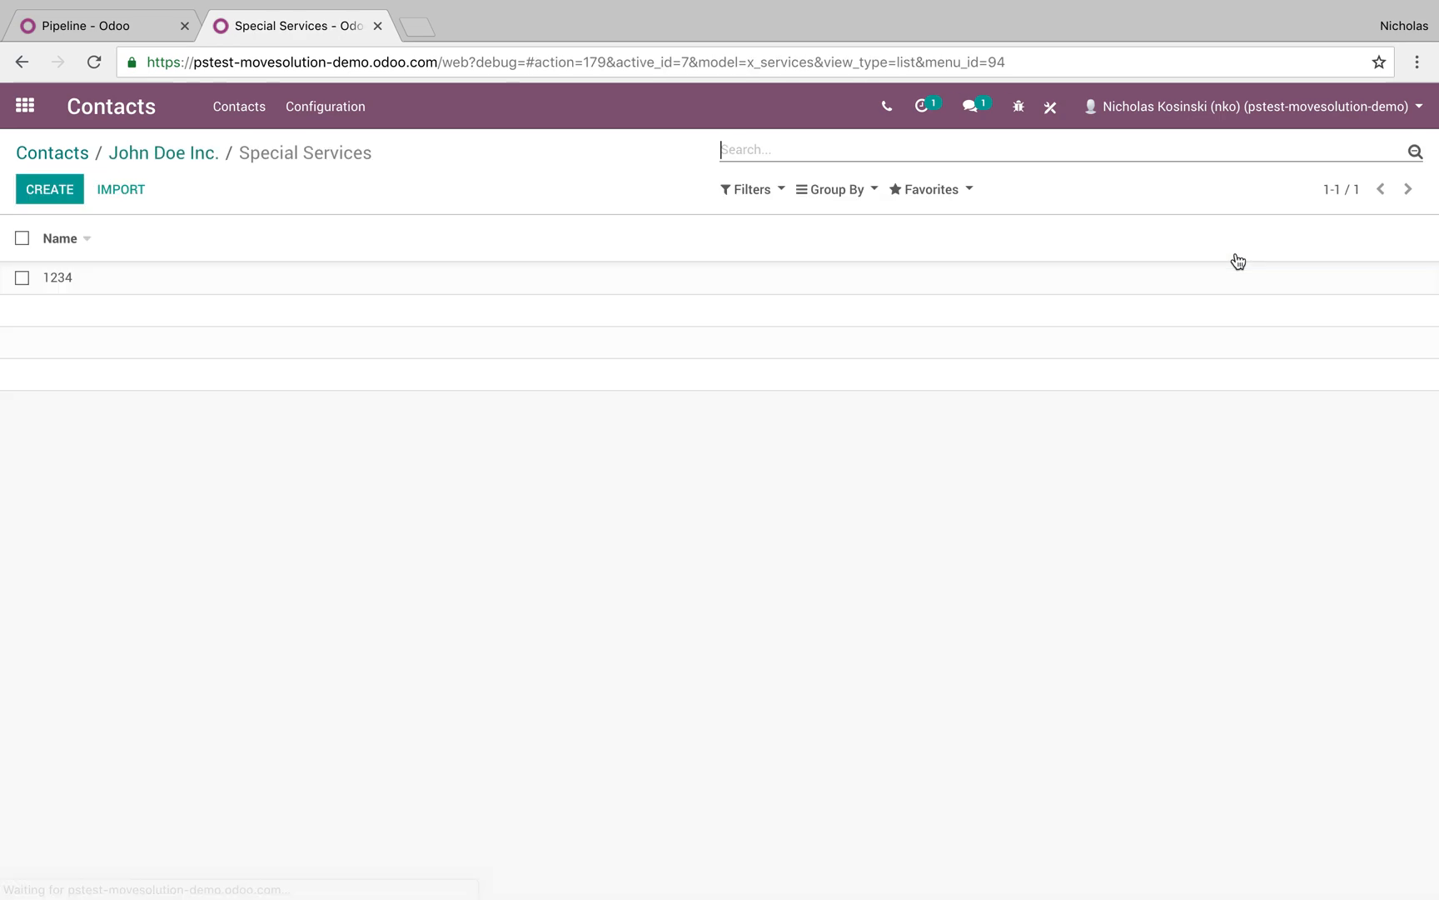
click(180, 279)
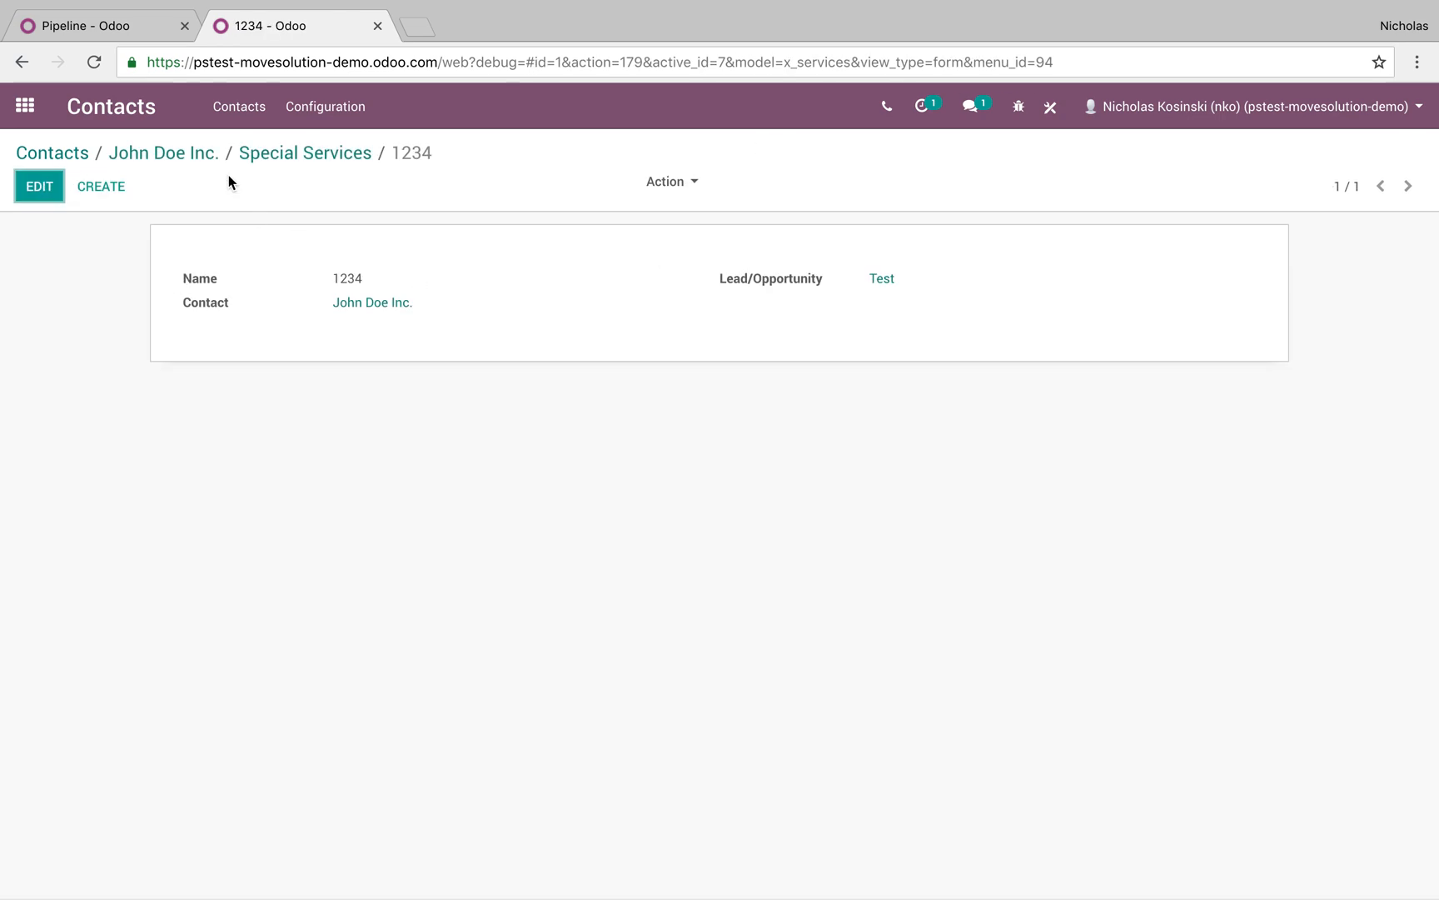
click(192, 155)
click(48, 152)
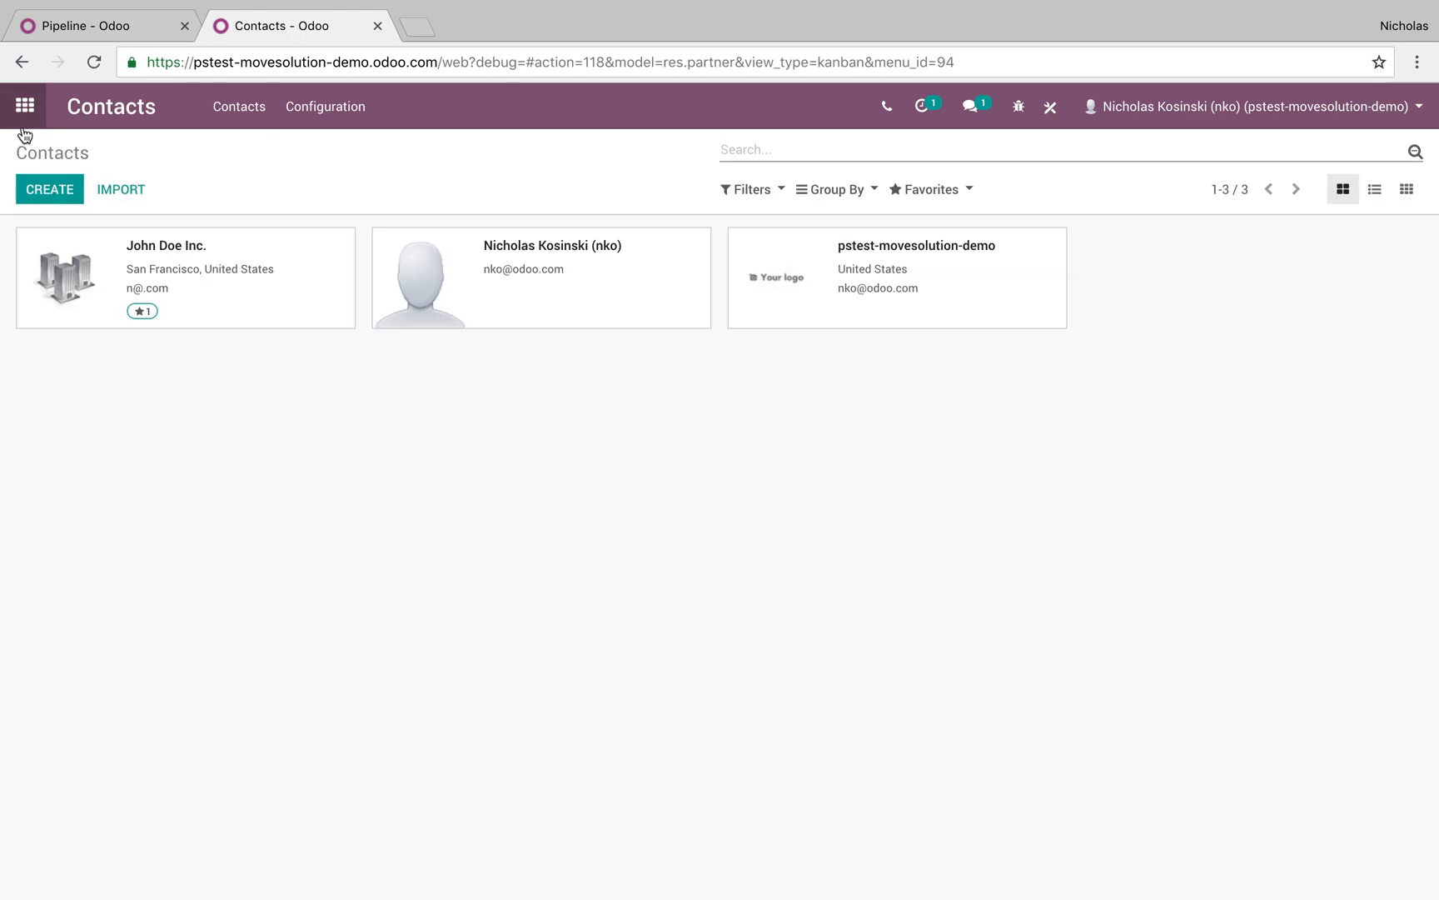
Search the home screen for the CRM app
click(25, 106)
text(lead)
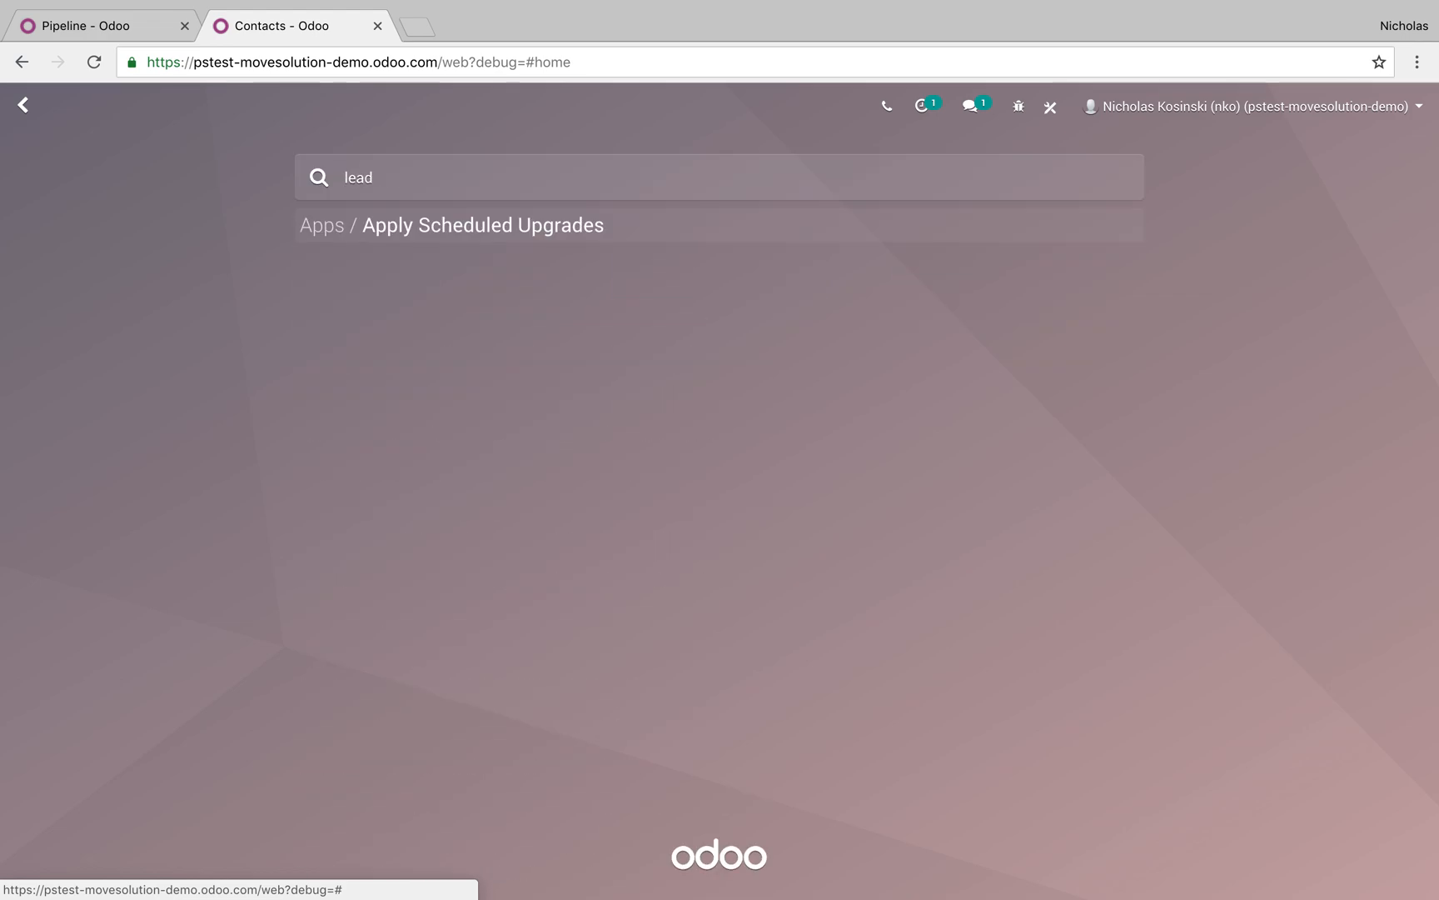
key(BackSpace)
key(BackSpace)
key(BackSpace)
key(BackSpace)
text(crm)
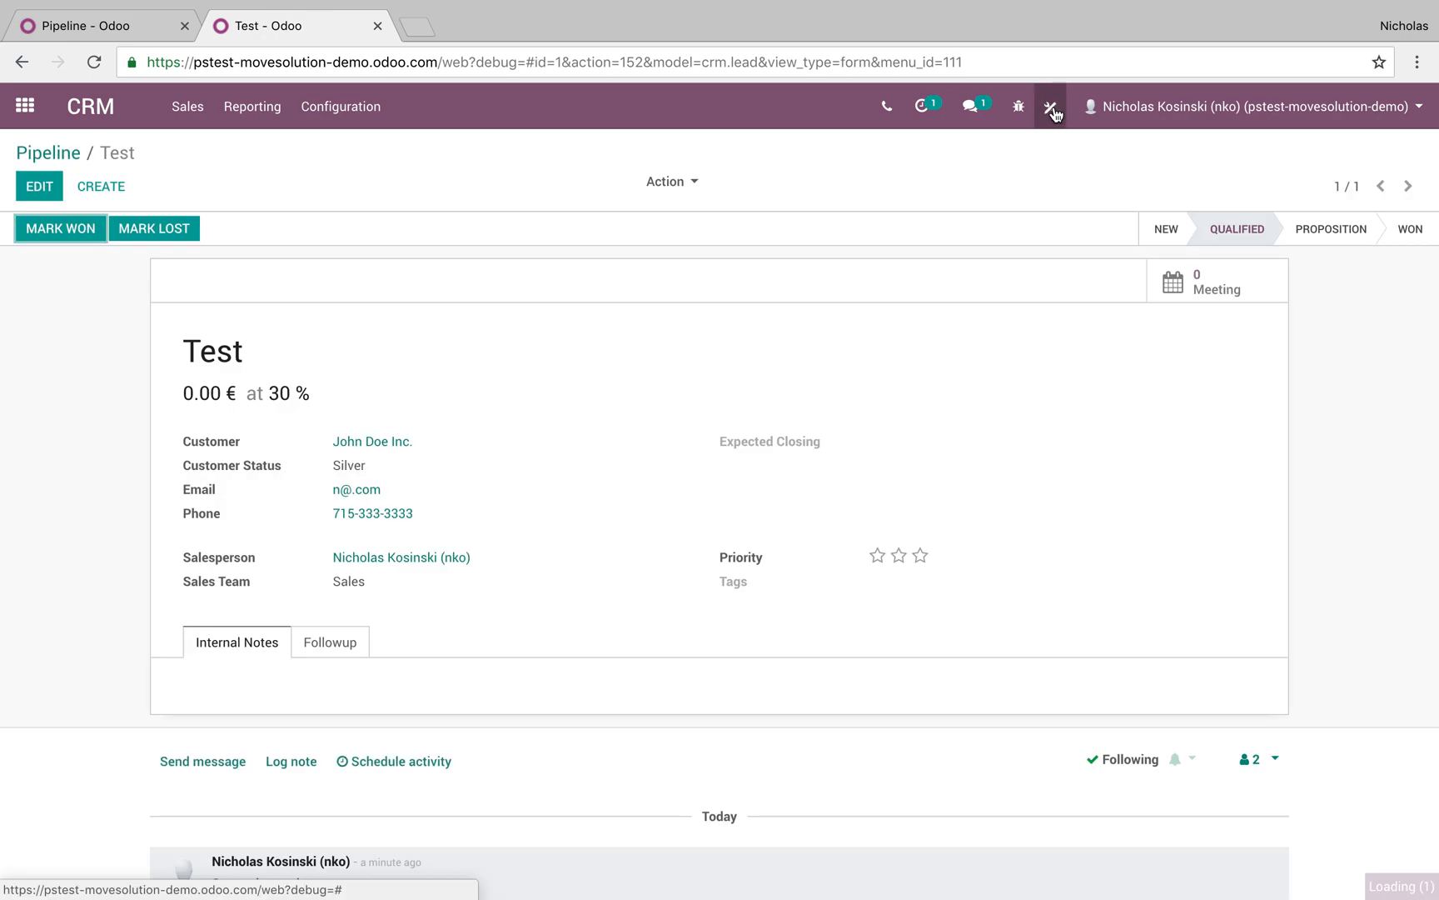
On the Test opportunity, add a 'Special Services' smart button using the services' Lead/Opportunity field
click(1050, 106)
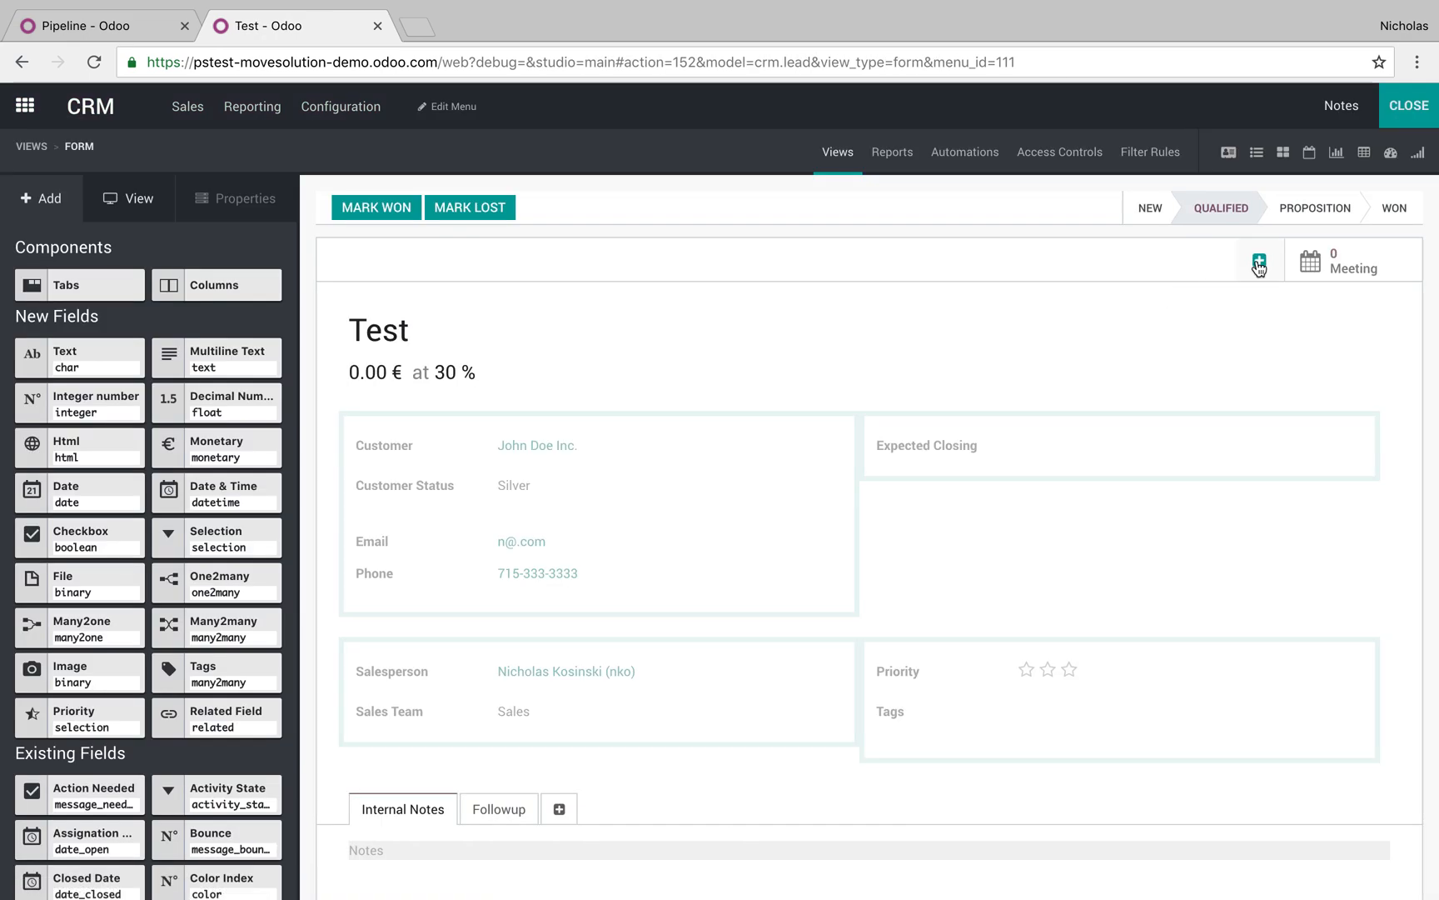
click(1259, 263)
text(Special Services)
click(735, 481)
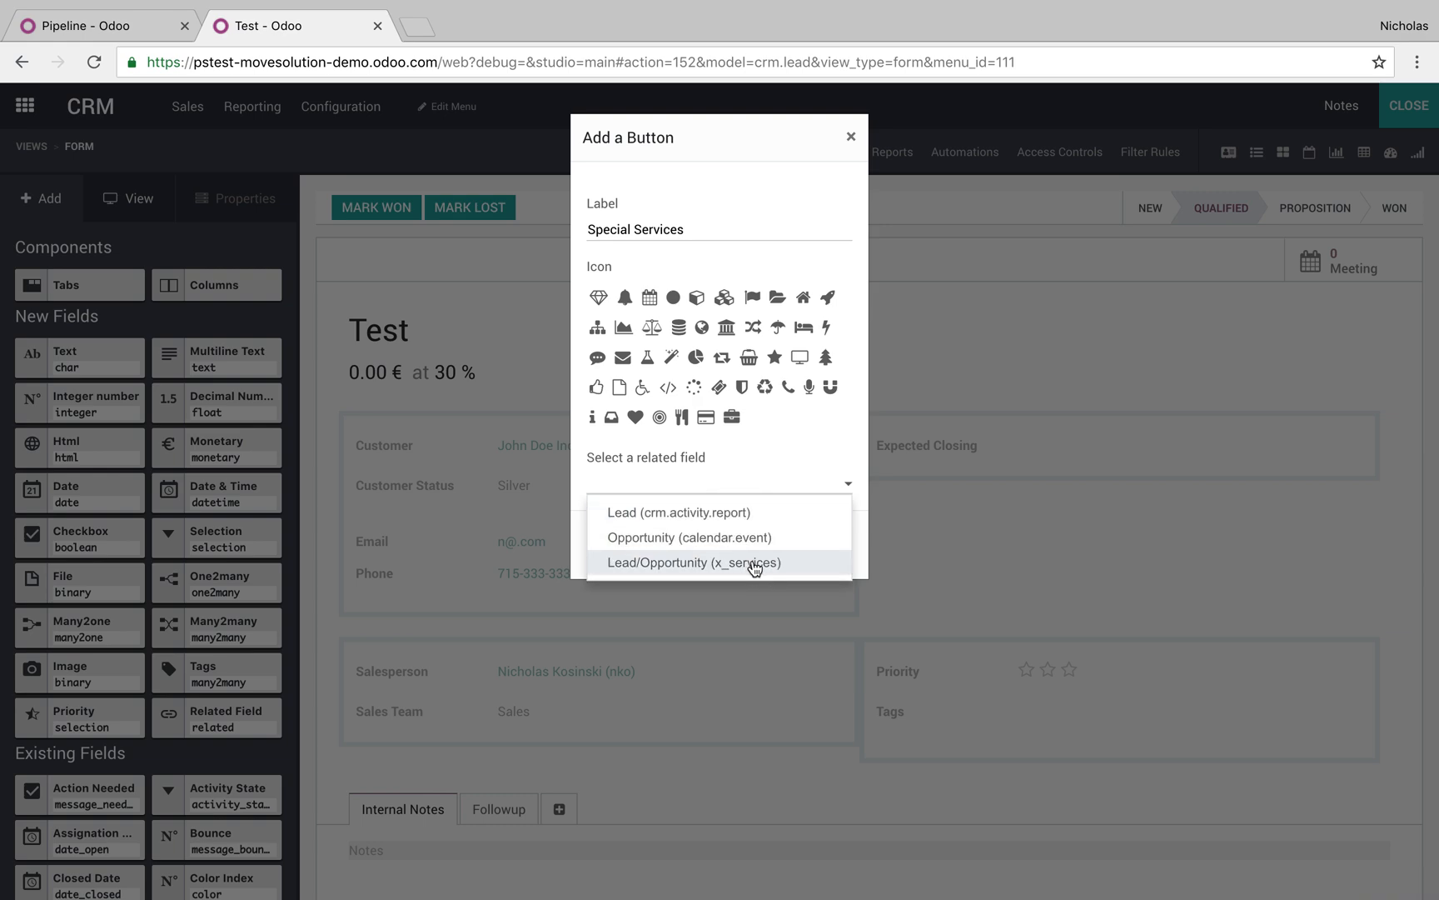
click(755, 564)
click(627, 551)
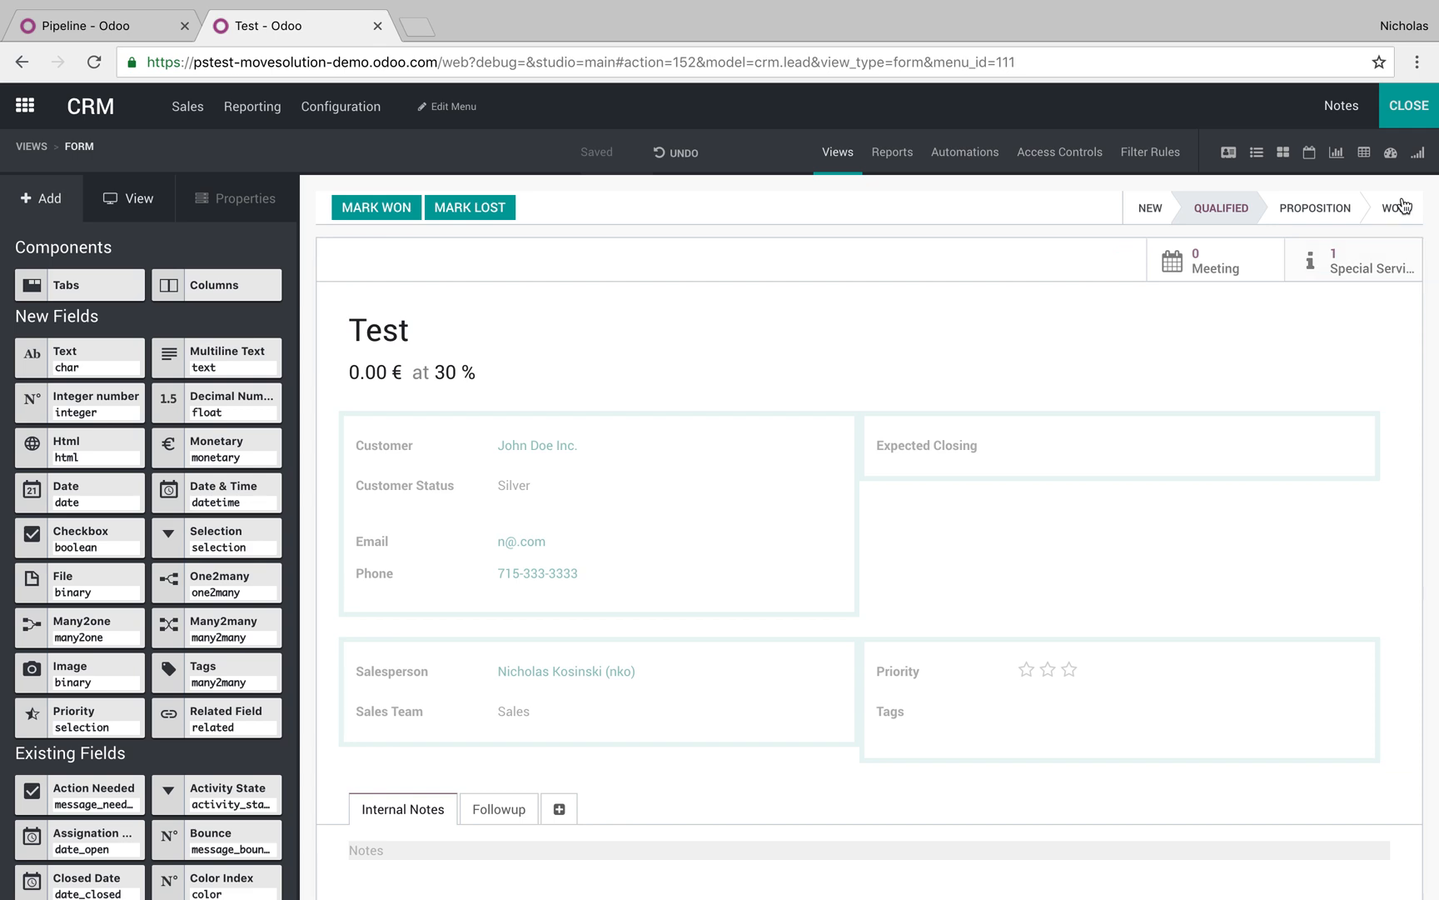
click(1420, 110)
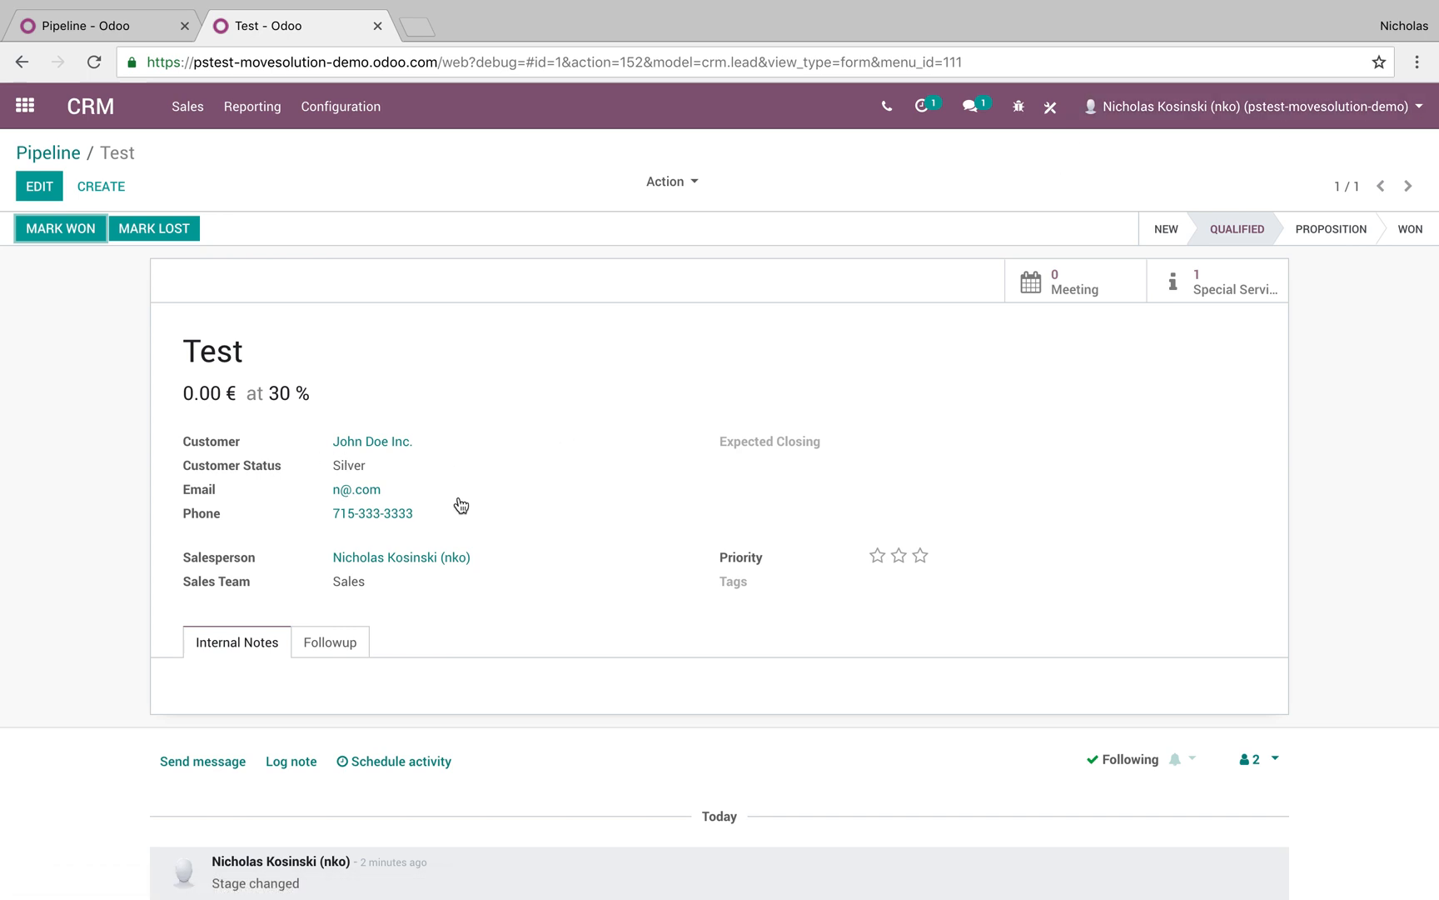
Follow links from Test to service 1234, the company contact, and back to Test
click(1221, 292)
click(727, 285)
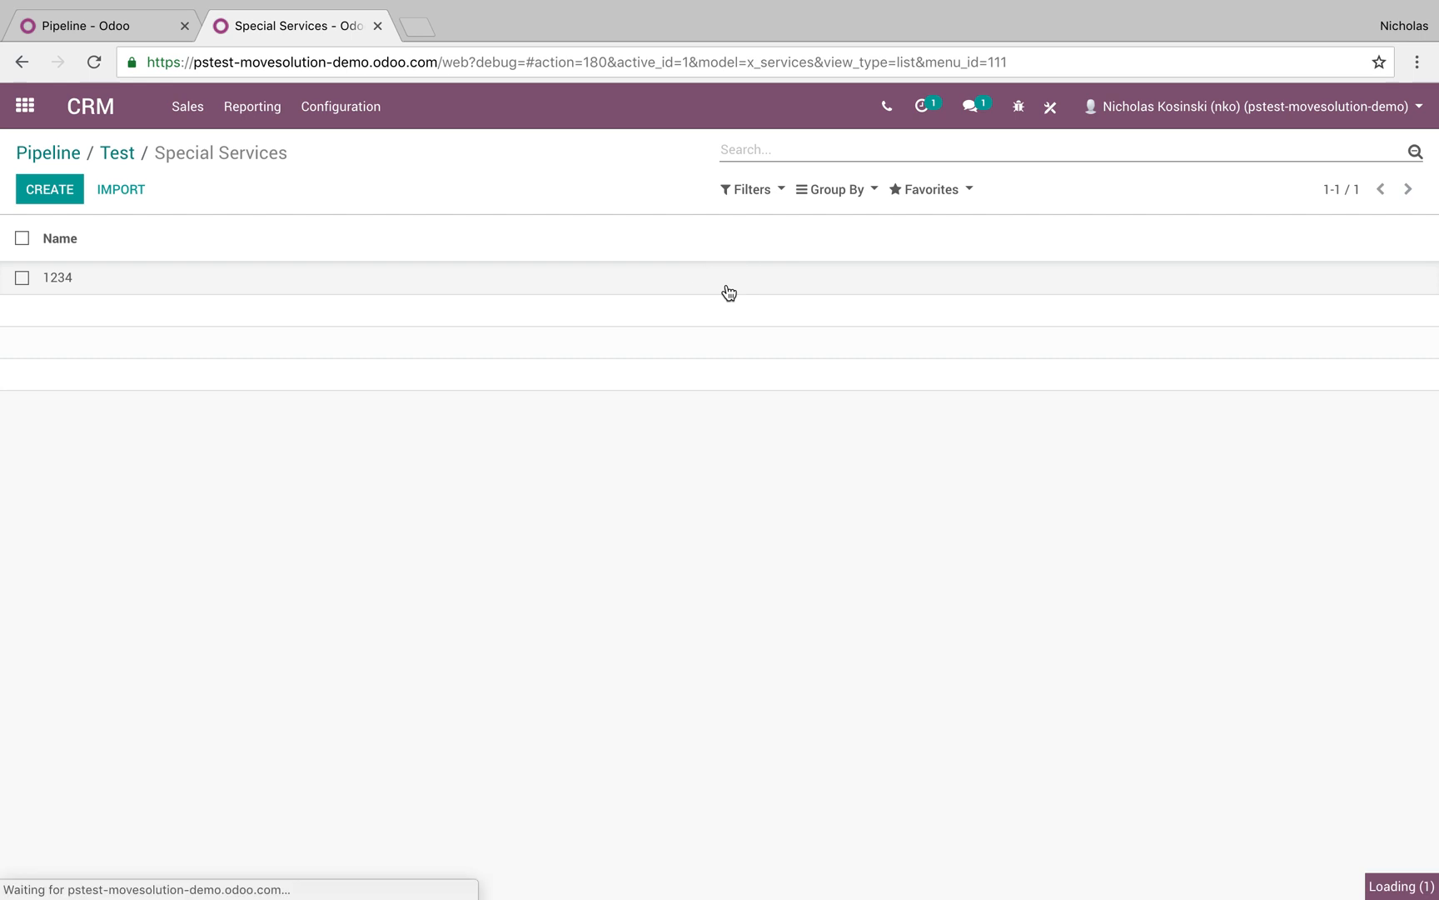
click(374, 302)
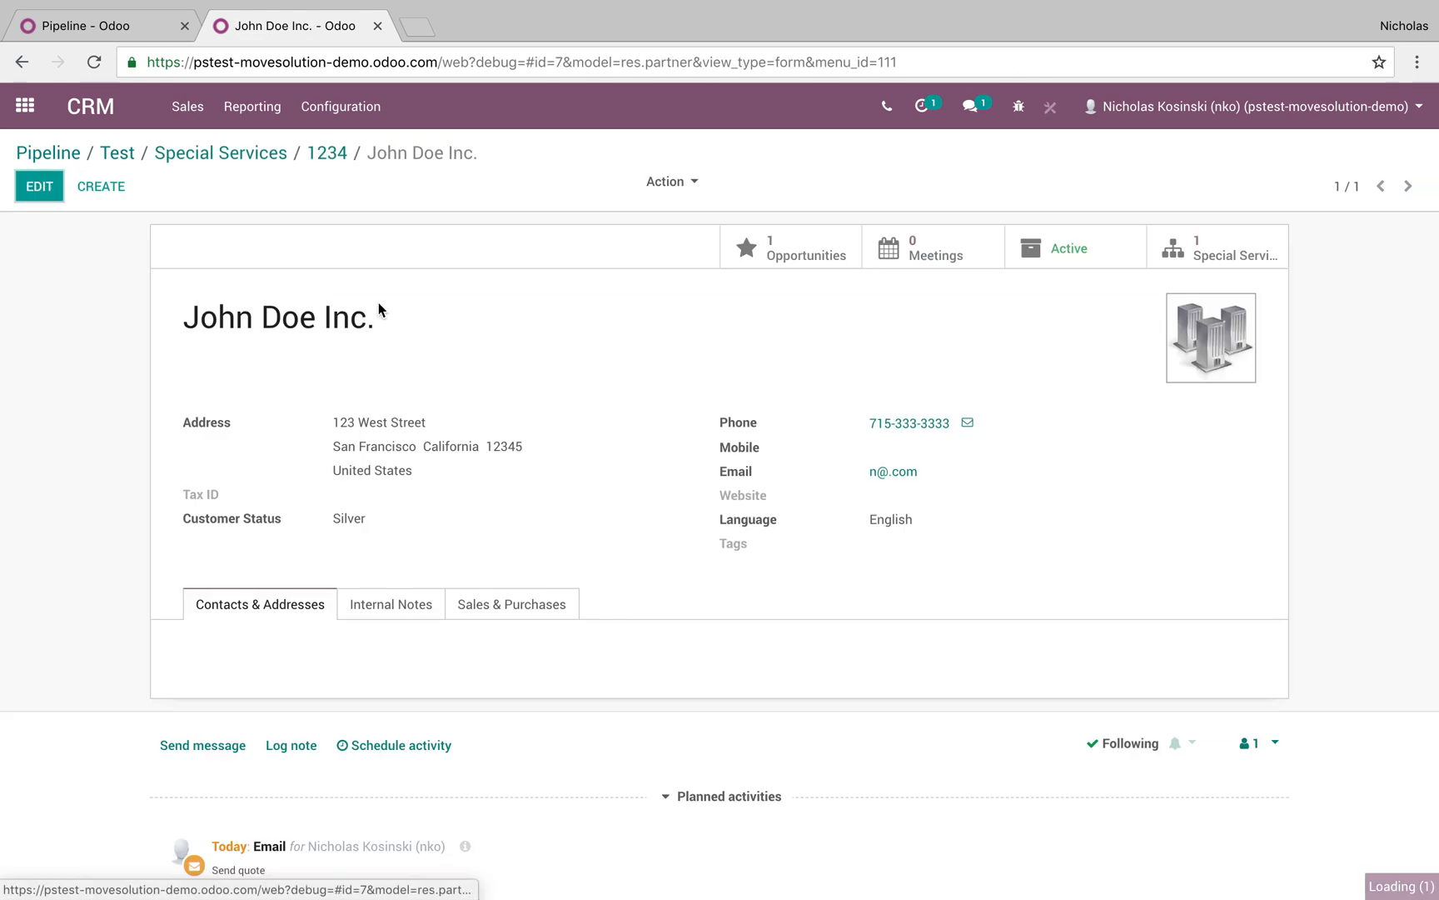
click(1258, 252)
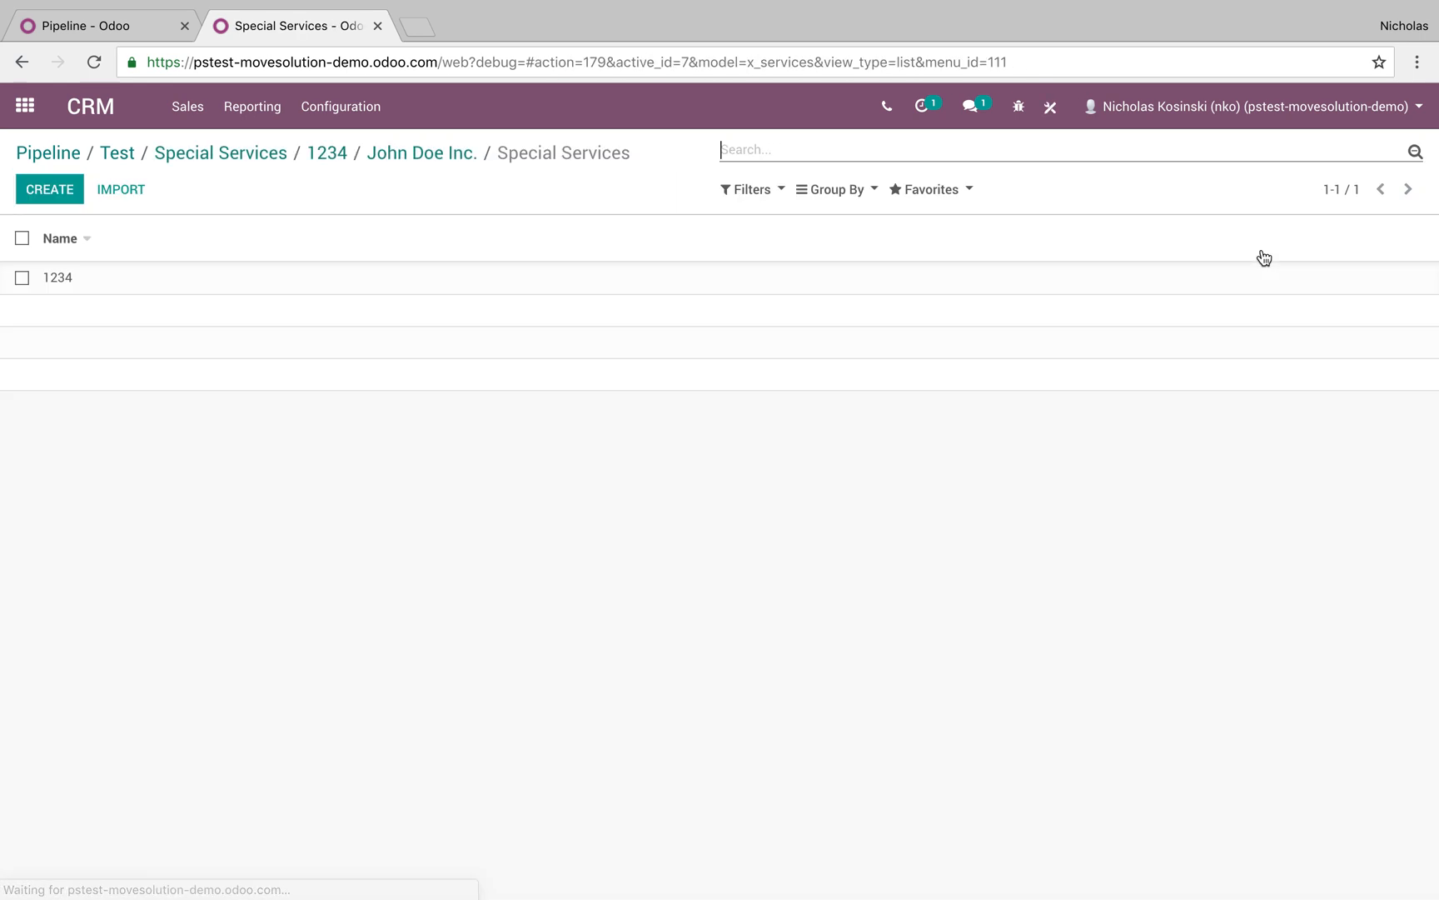
click(208, 286)
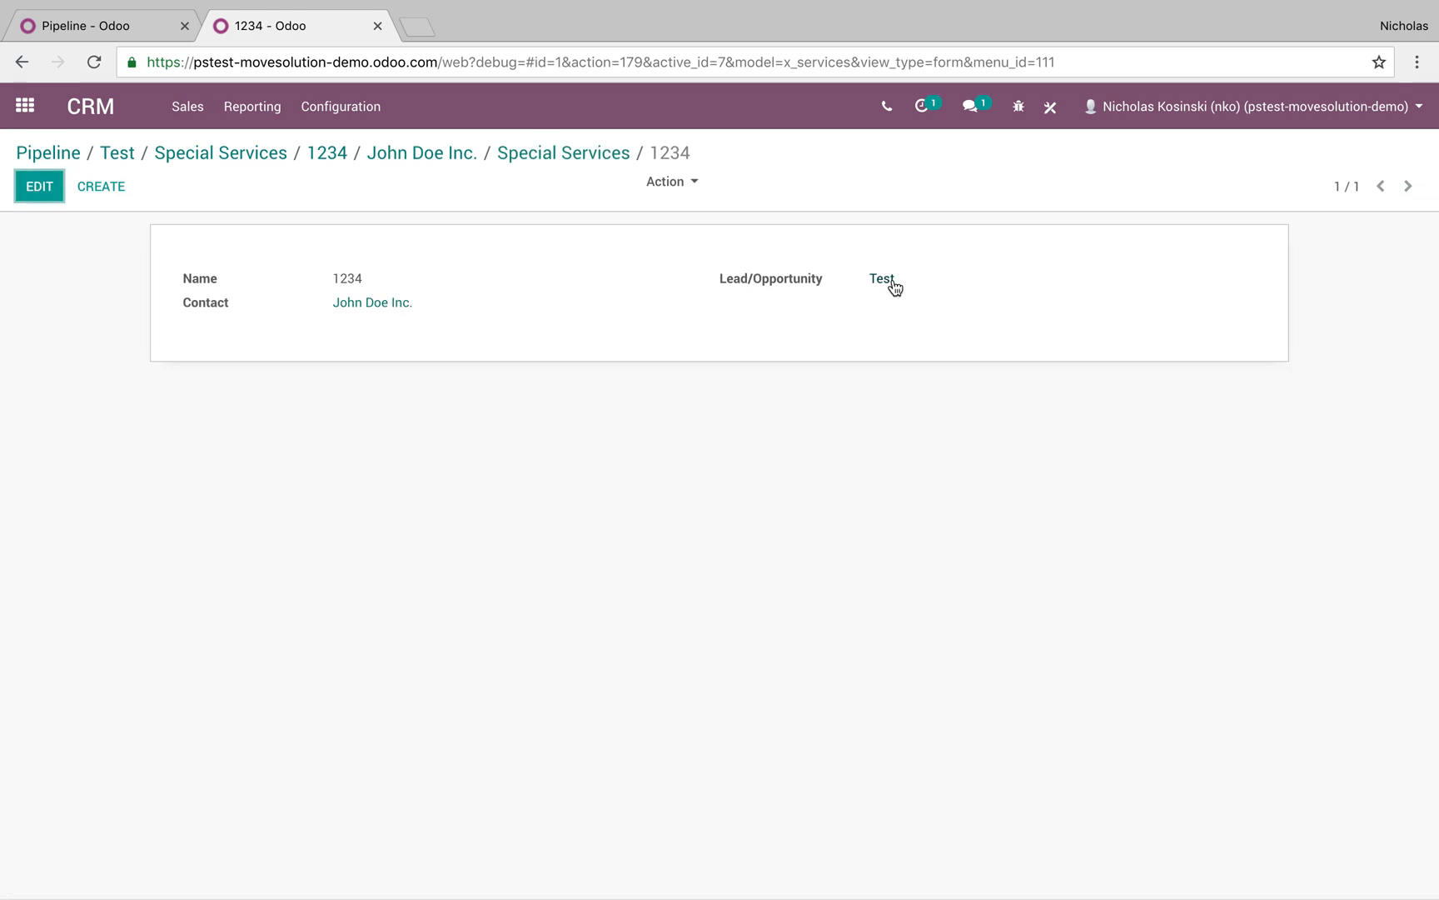
click(890, 285)
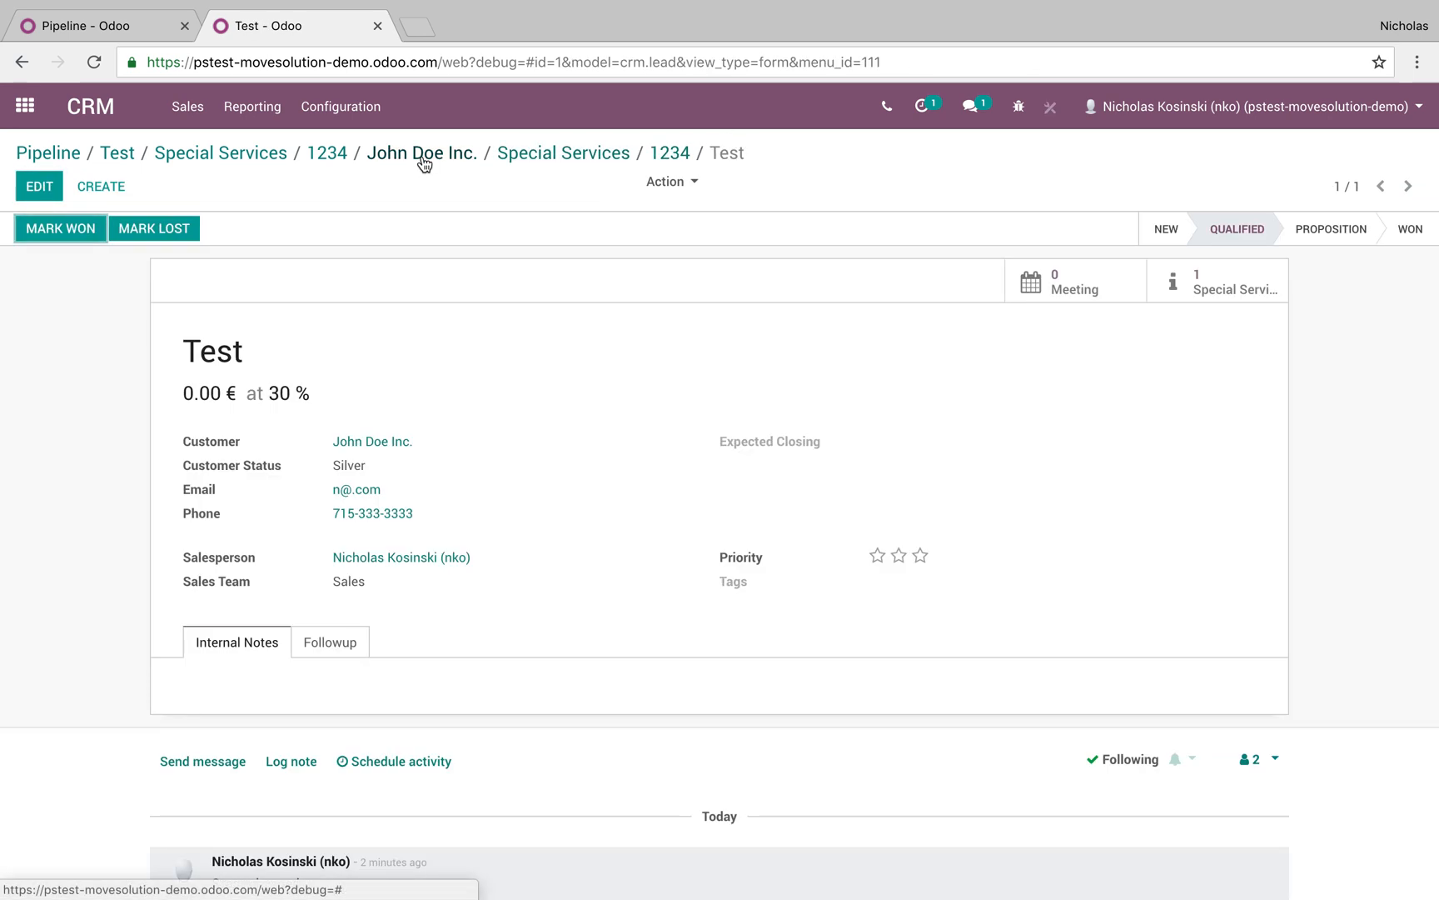
Return to the pipeline, then view the Special Services app and go back home
click(42, 154)
click(25, 114)
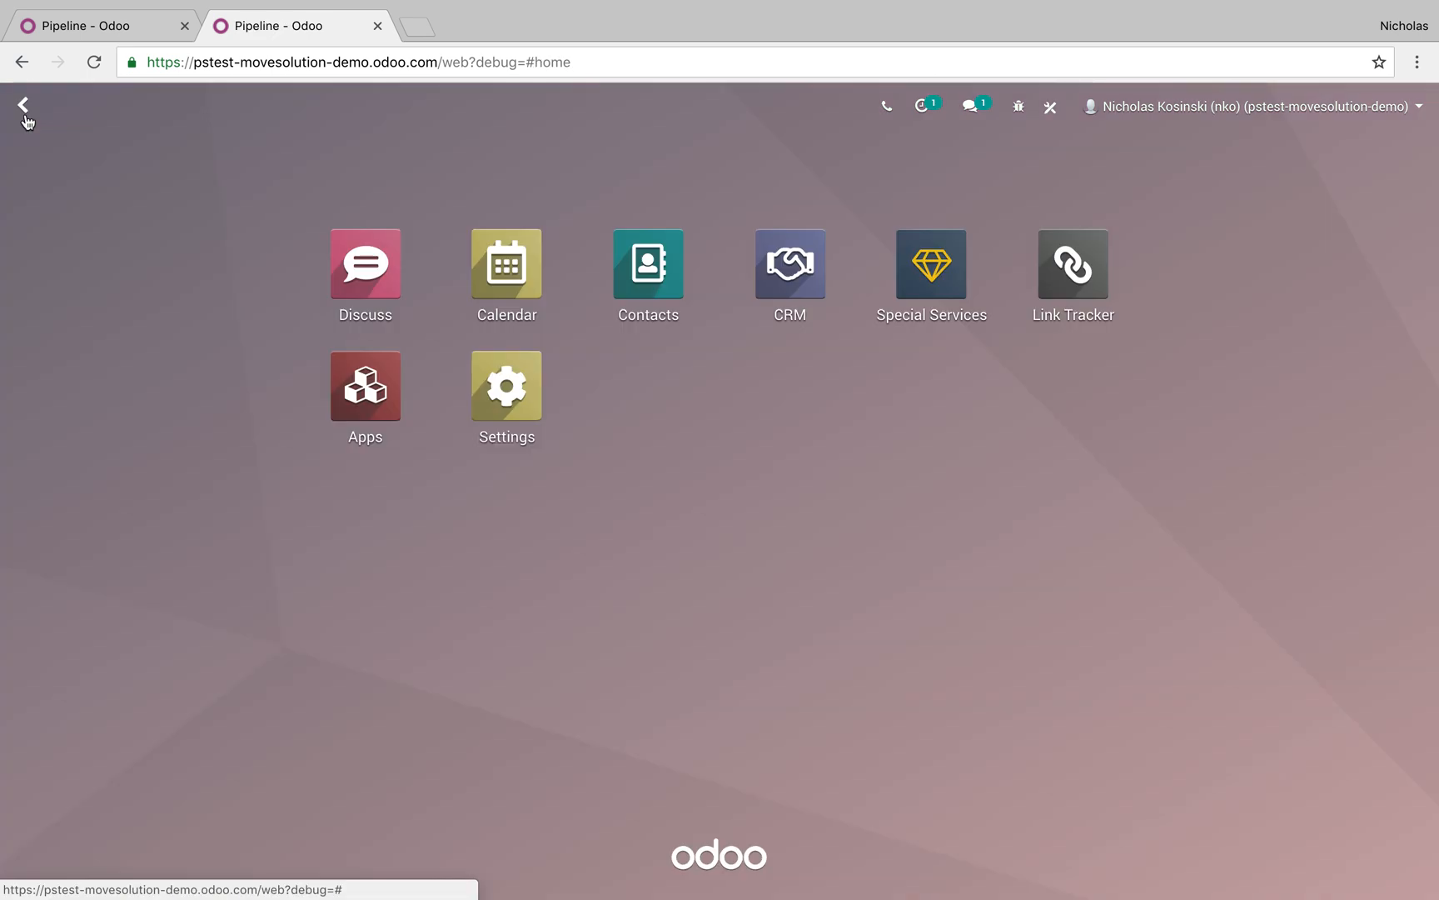
click(930, 275)
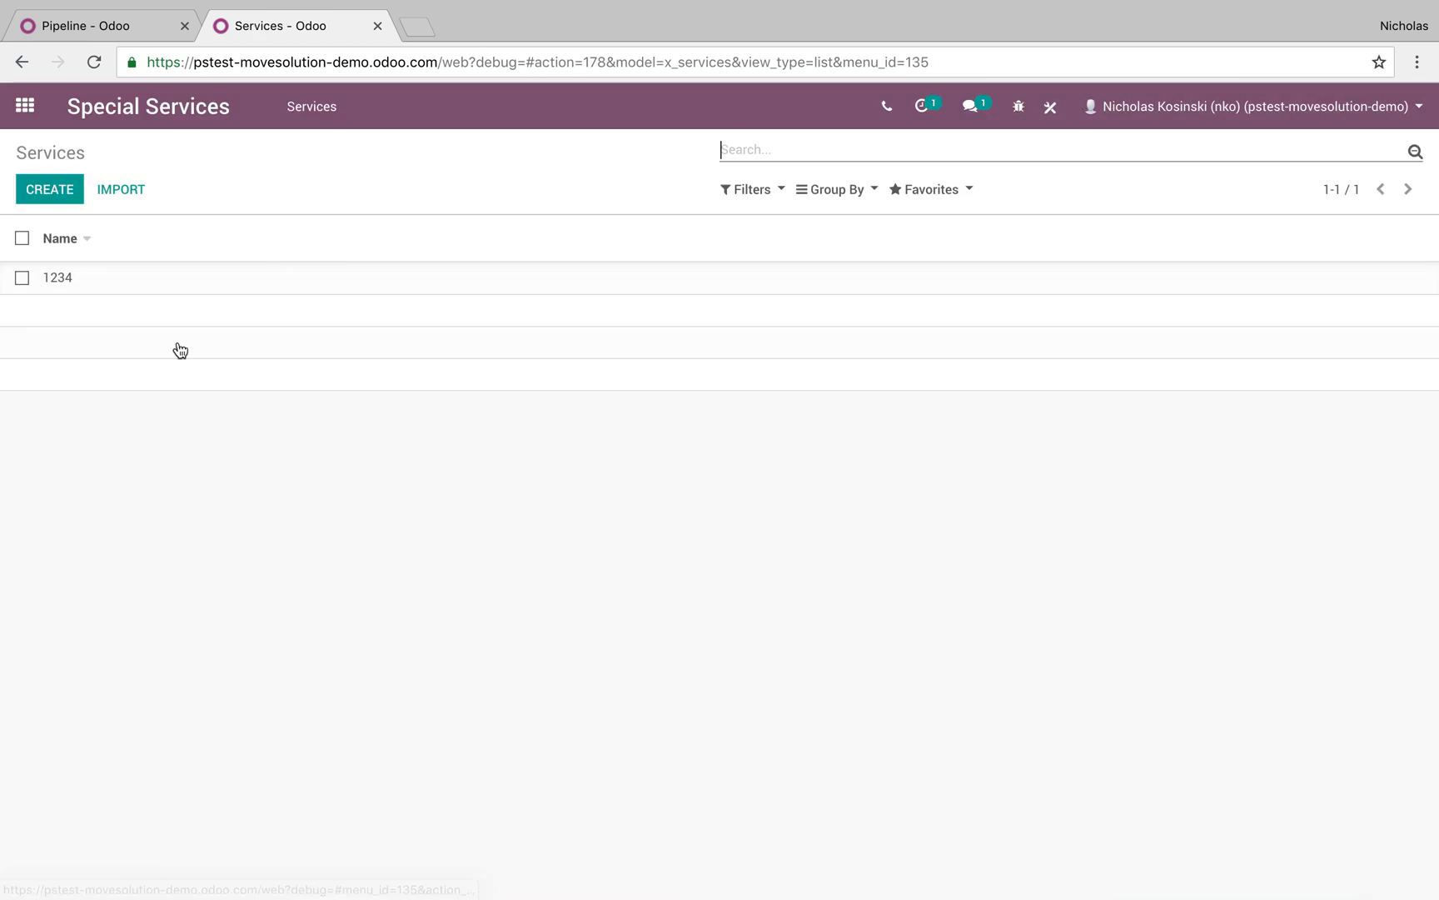
click(23, 107)
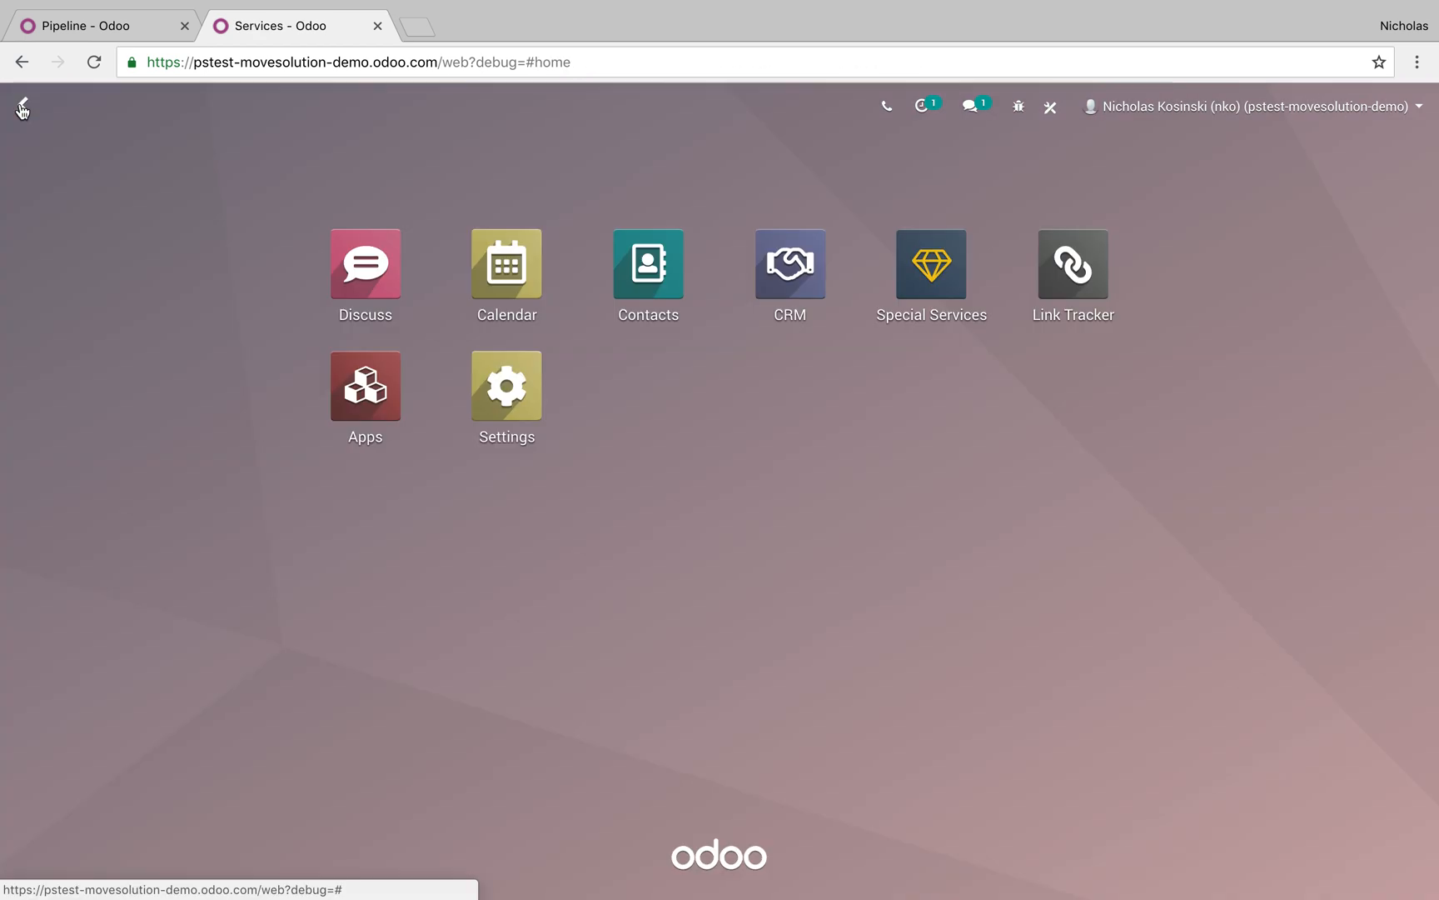